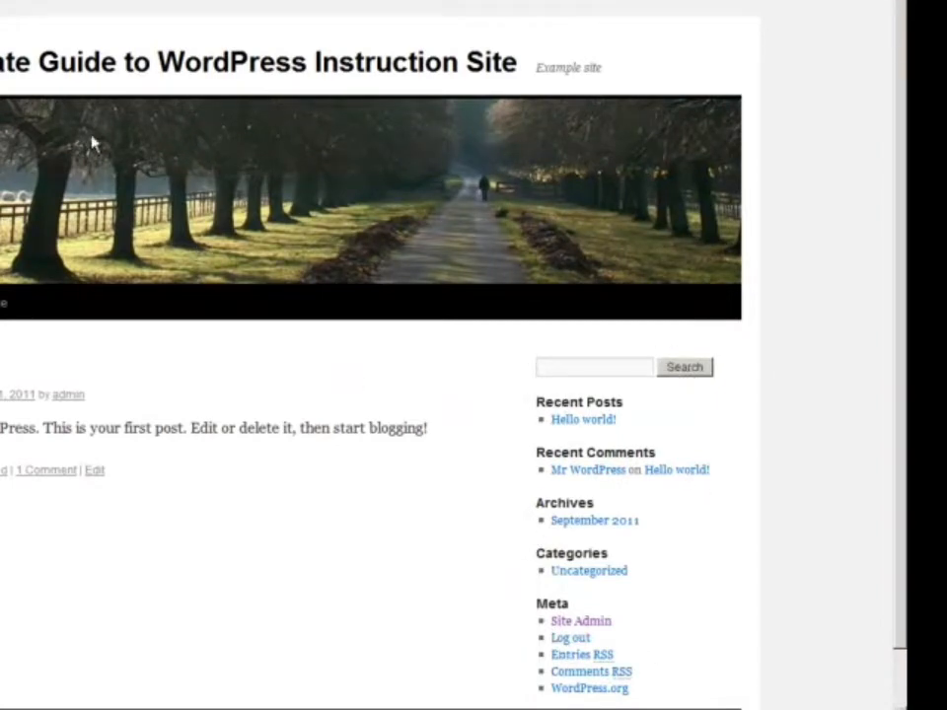
- Open the Widgets management page from the site's admin dashboard
left_click(44, 2)
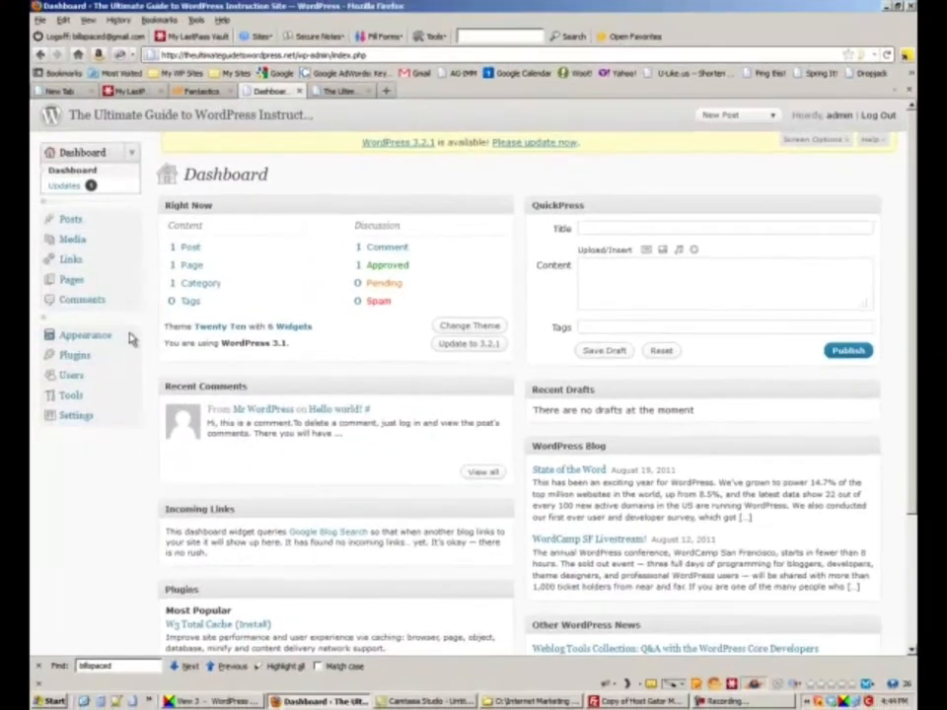
left_click(129, 336)
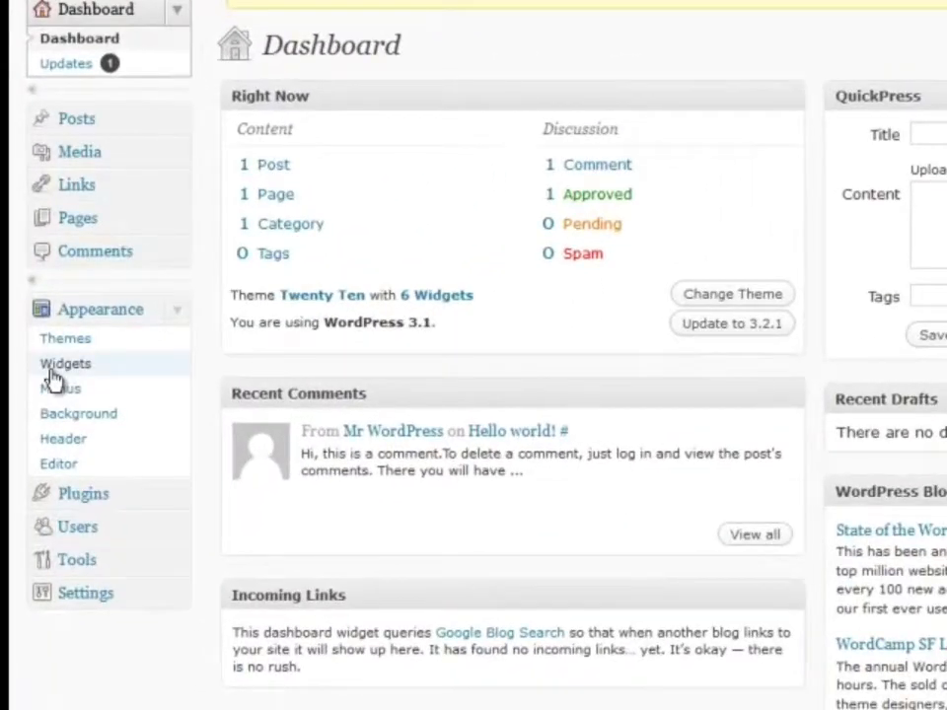
left_click(54, 365)
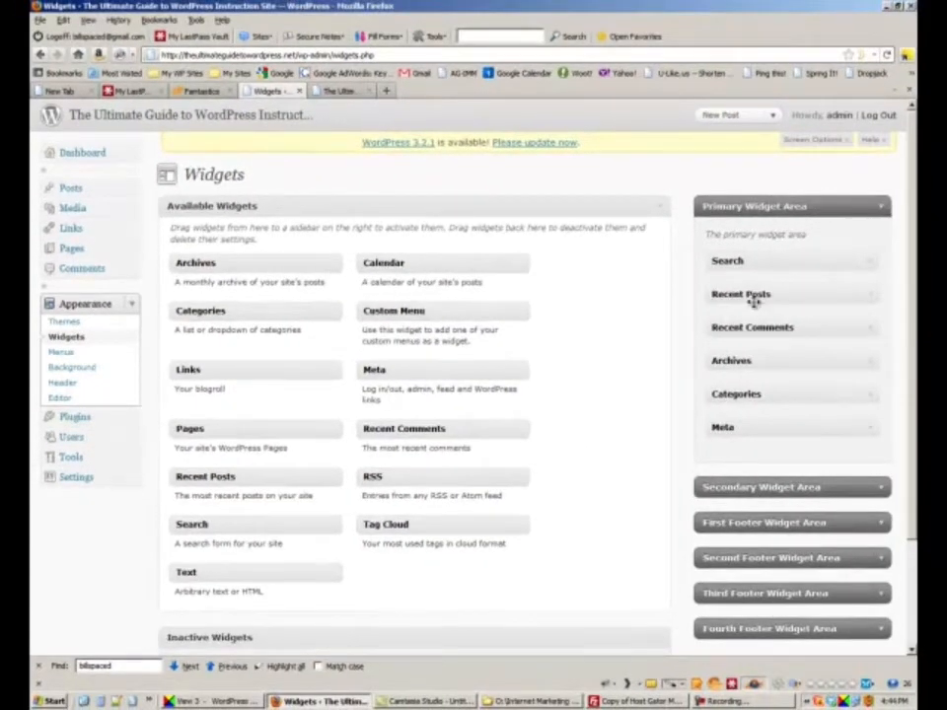
- Check the live site's sidebar against the widget list and delete the Search widget from the Primary Widget Area
left_click(339, 90)
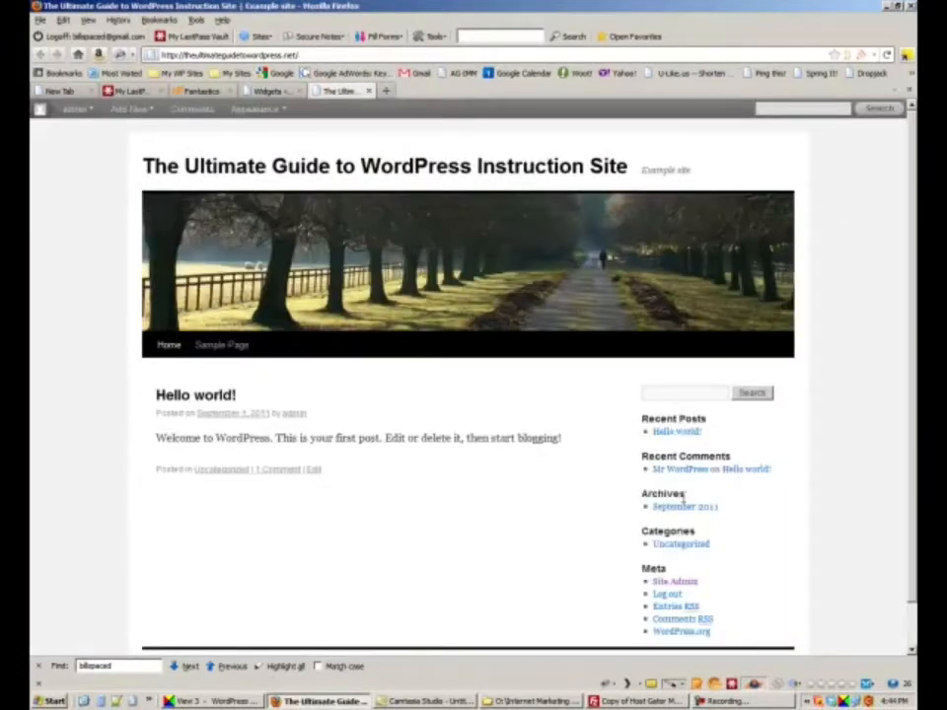
left_click(269, 91)
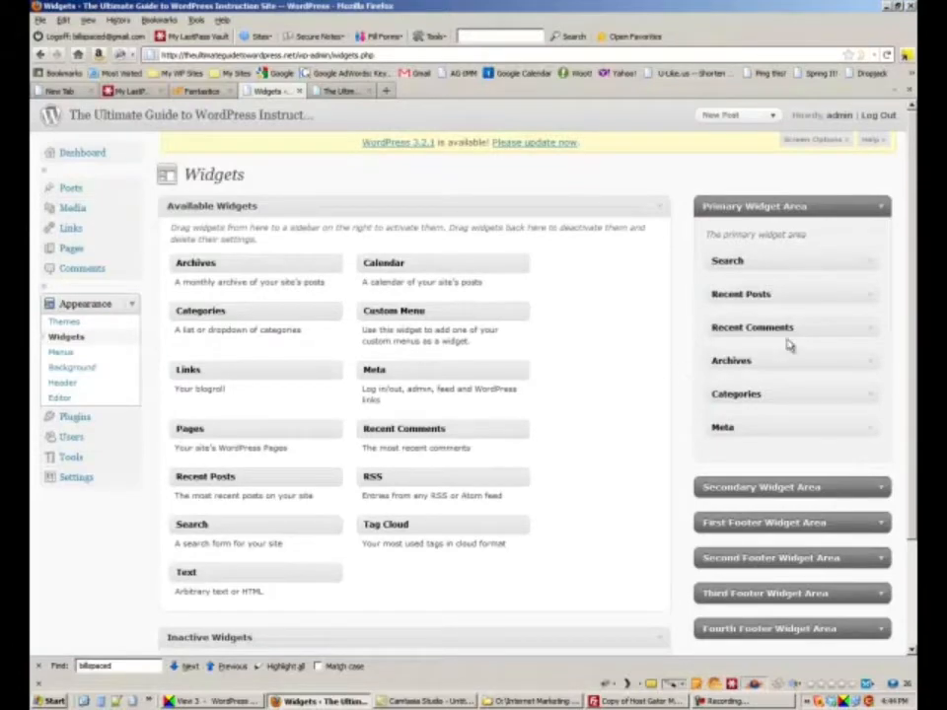
left_click(872, 264)
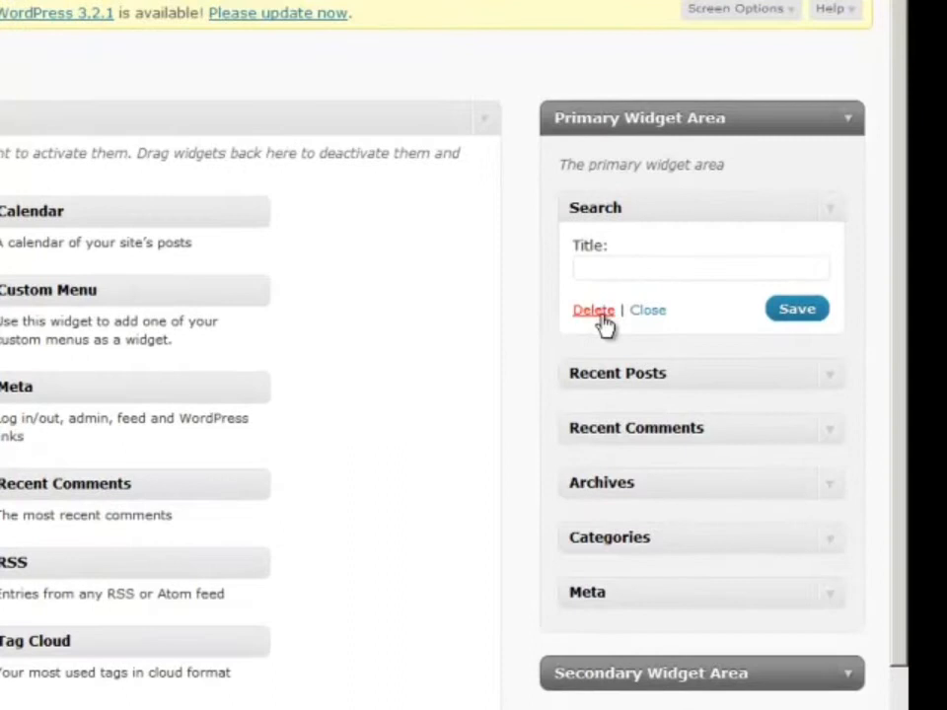
left_click(601, 319)
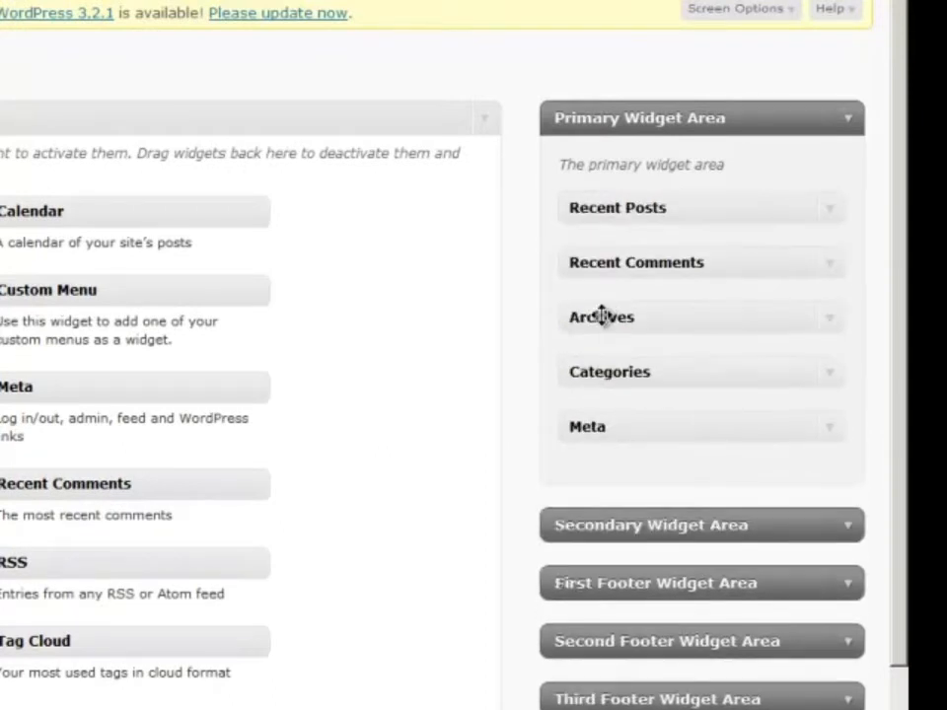
- Reload the live site to check its sidebar, and return to the Widgets page
left_click(2, 2)
right_click(2, 2)
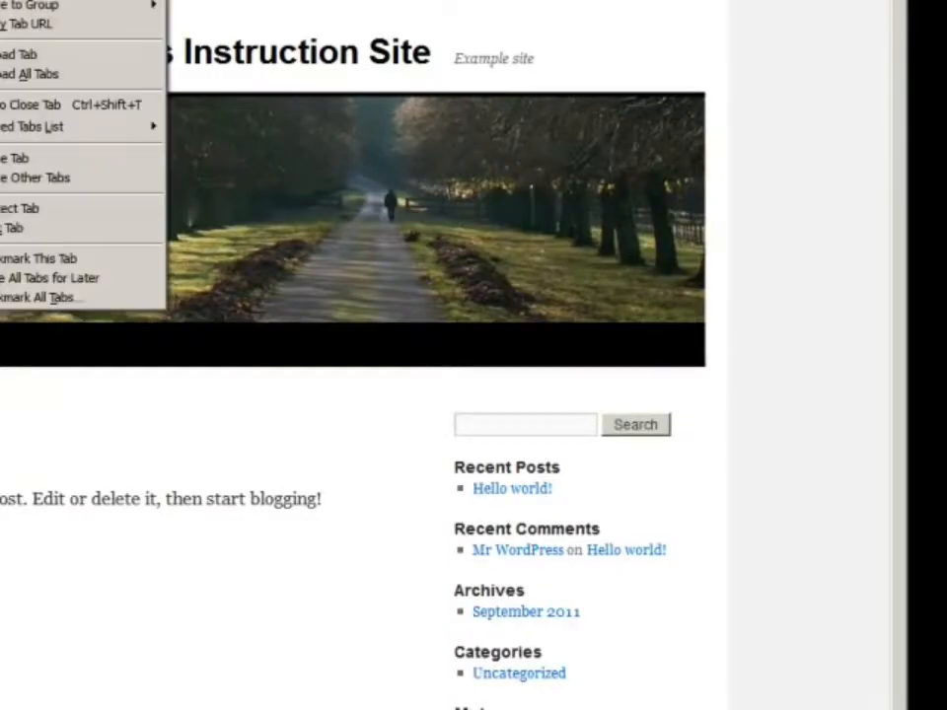
left_click(2, 56)
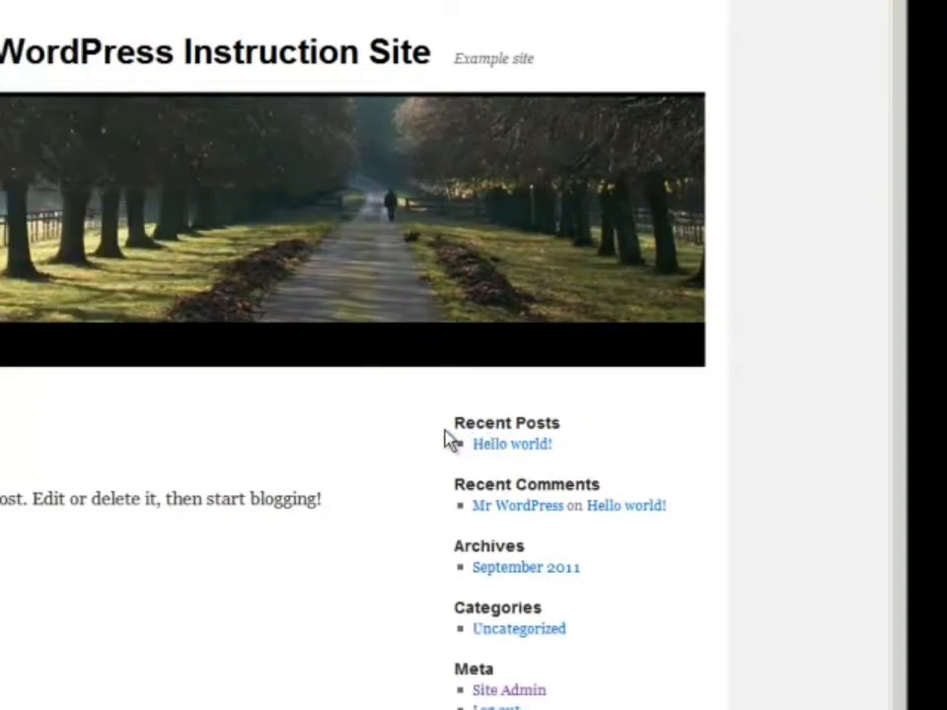
left_click(2, 2)
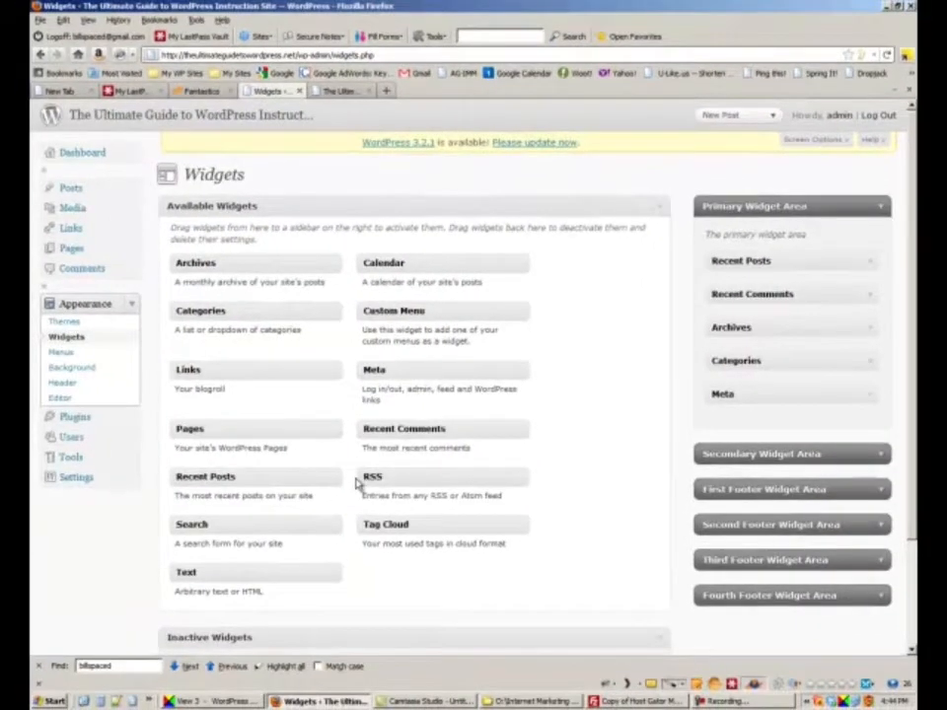
- Add a Text widget titled "Text" containing "Some sample text" above Recent Posts in the Primary Widget Area, save it and reload the live site
scroll(359, 483, "down", 2)
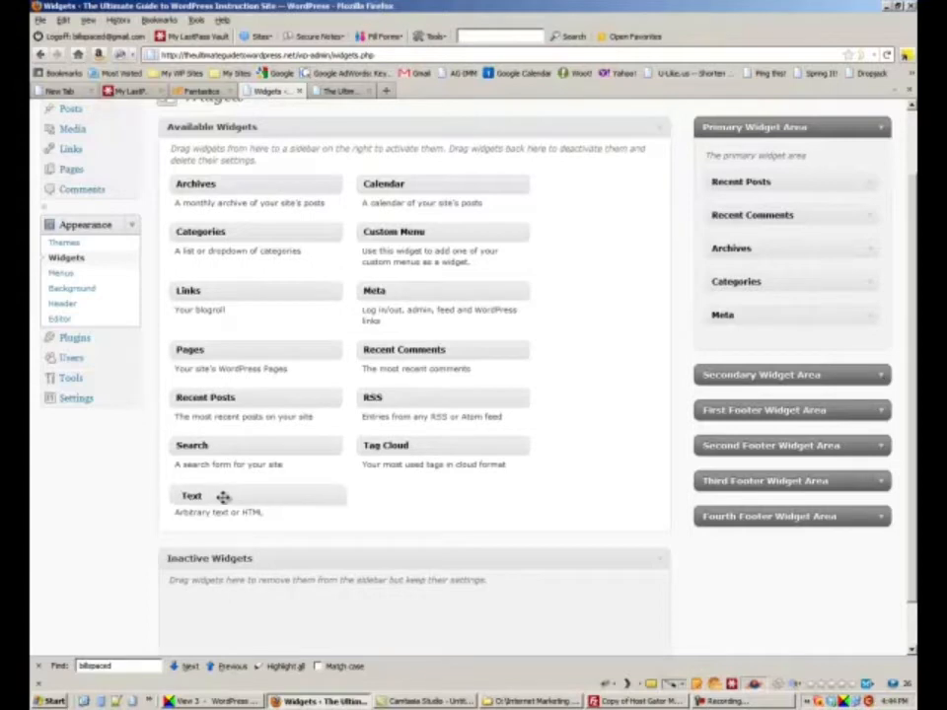
left_click_drag(222, 497, 753, 183)
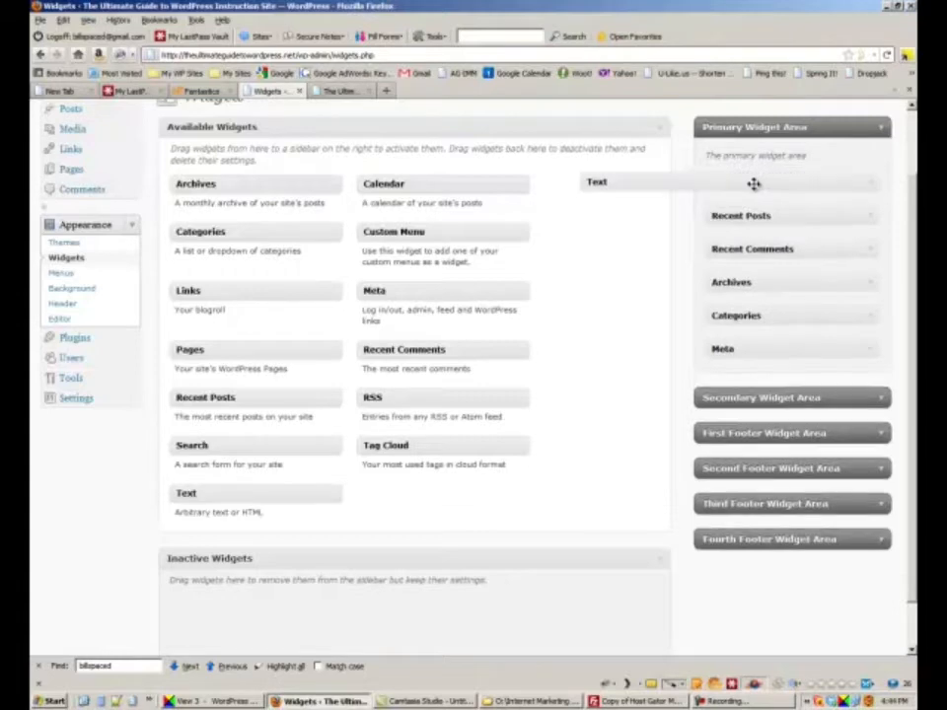
left_click(698, 205)
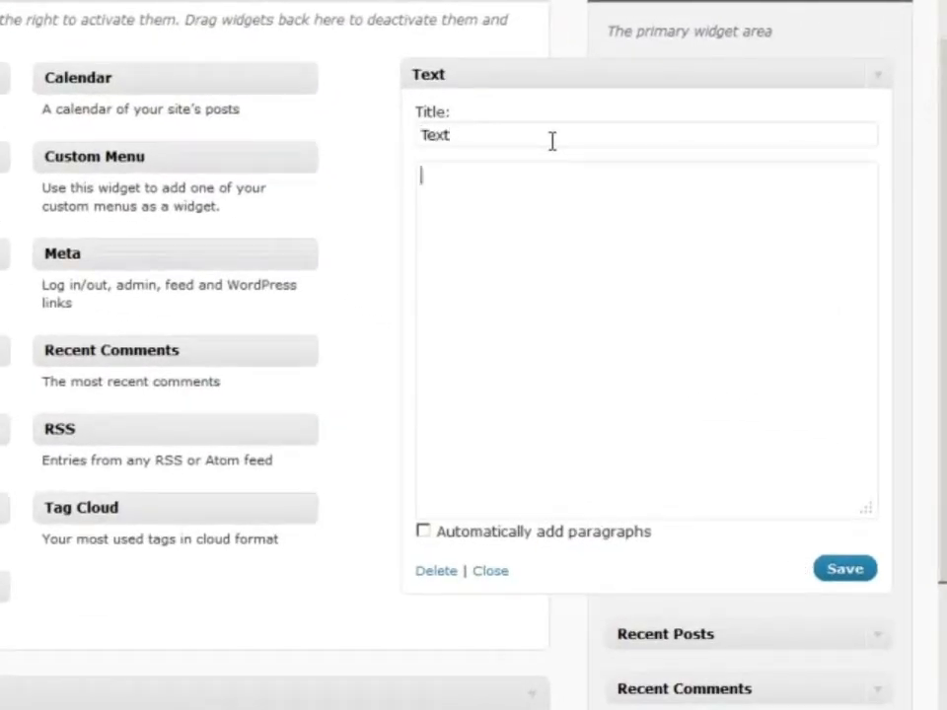
type("Some sample text")
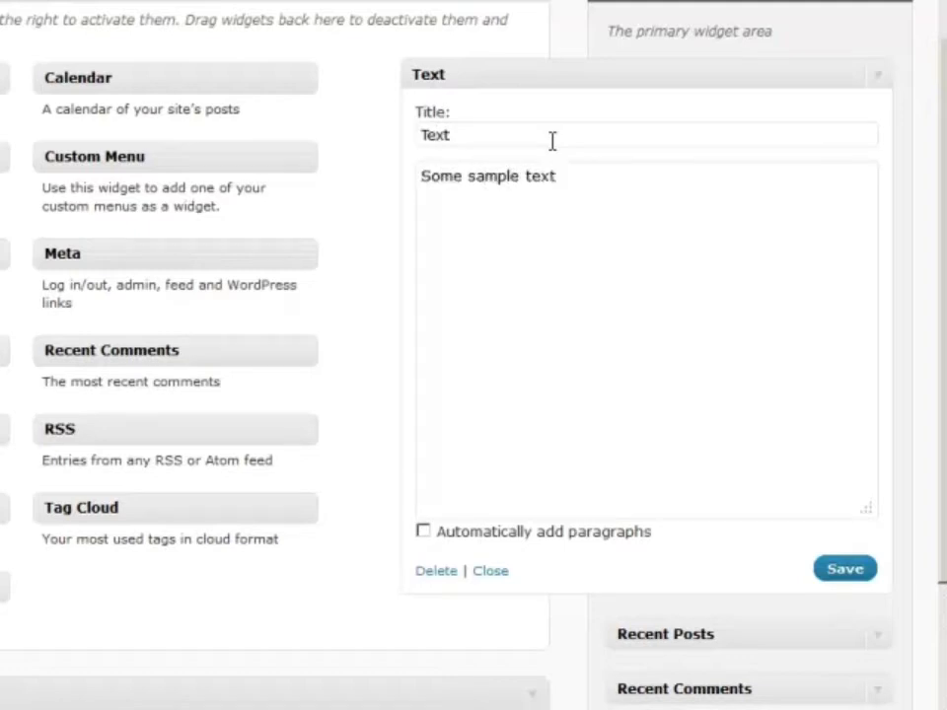
left_click(841, 571)
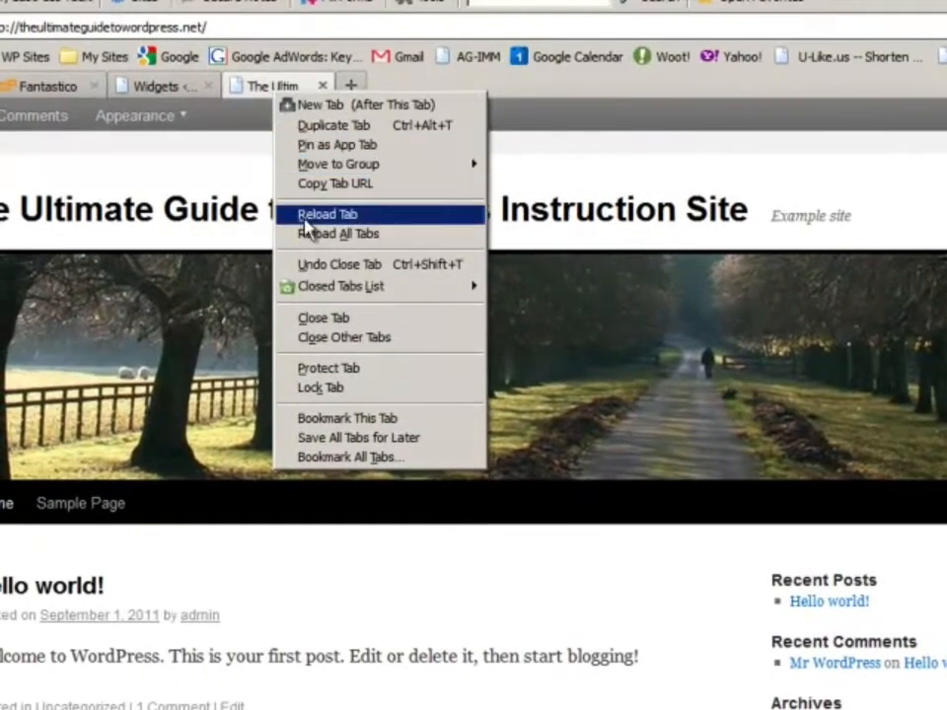
left_click(306, 217)
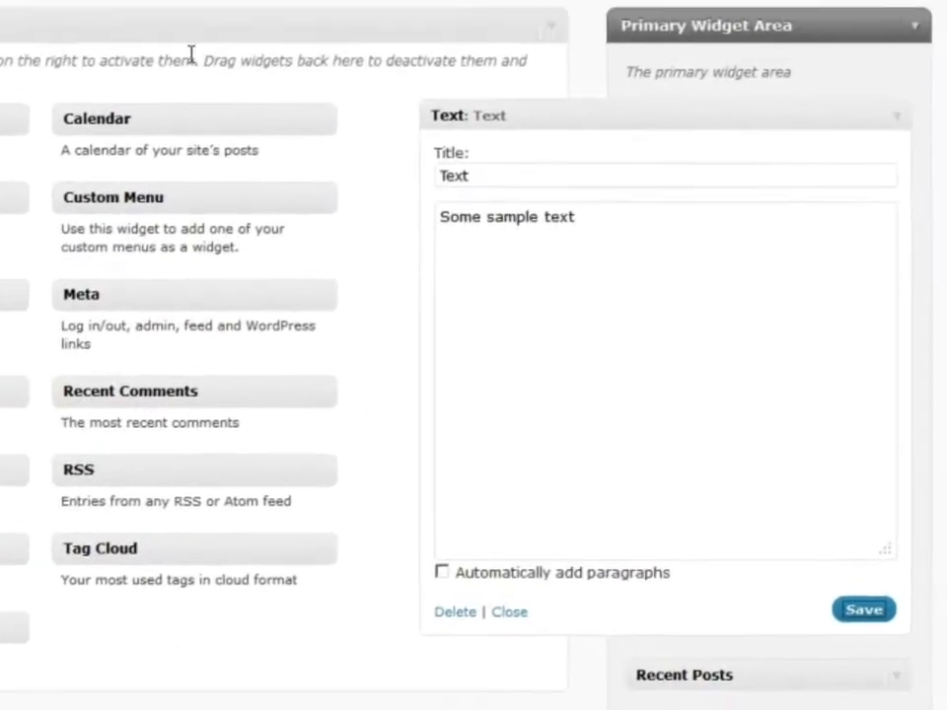
left_click(617, 40)
left_click_drag(584, 227, 387, 226)
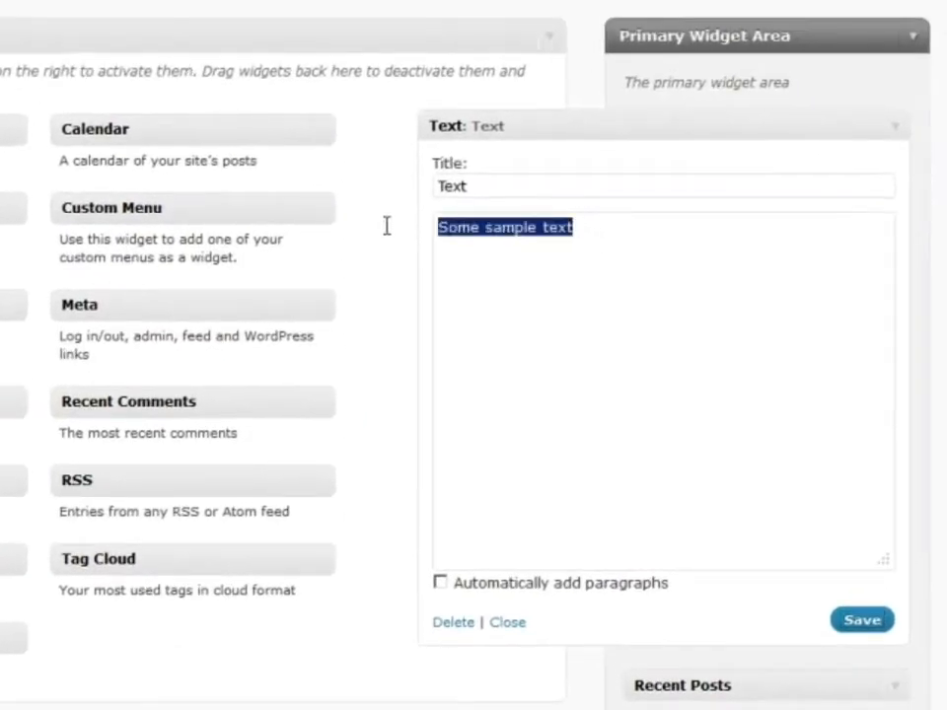
type("<")
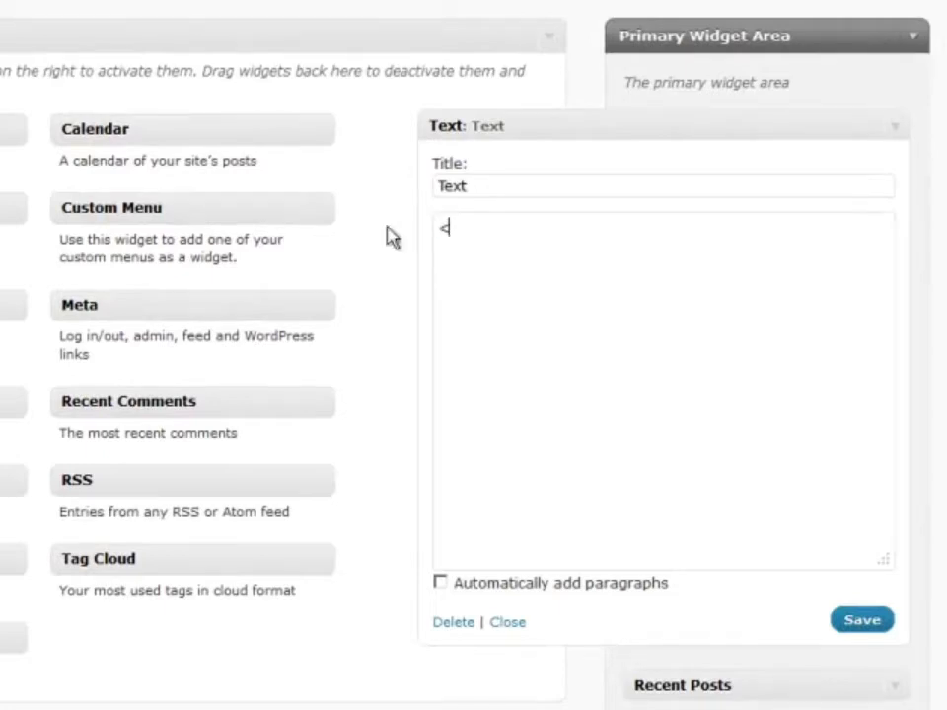
type("a href=\"http://googl")
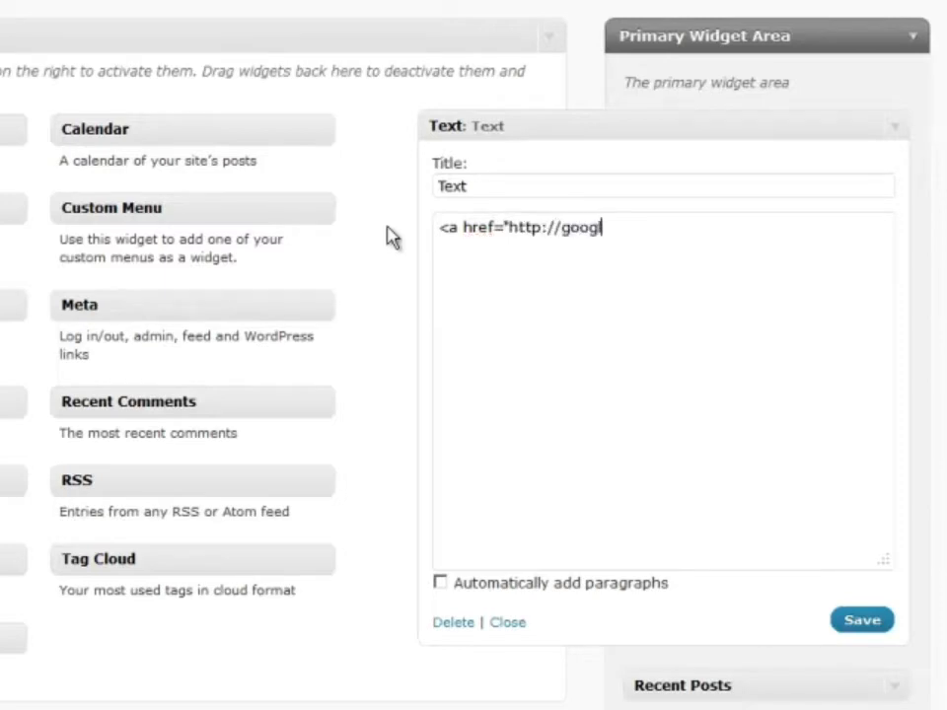
type("e.com")
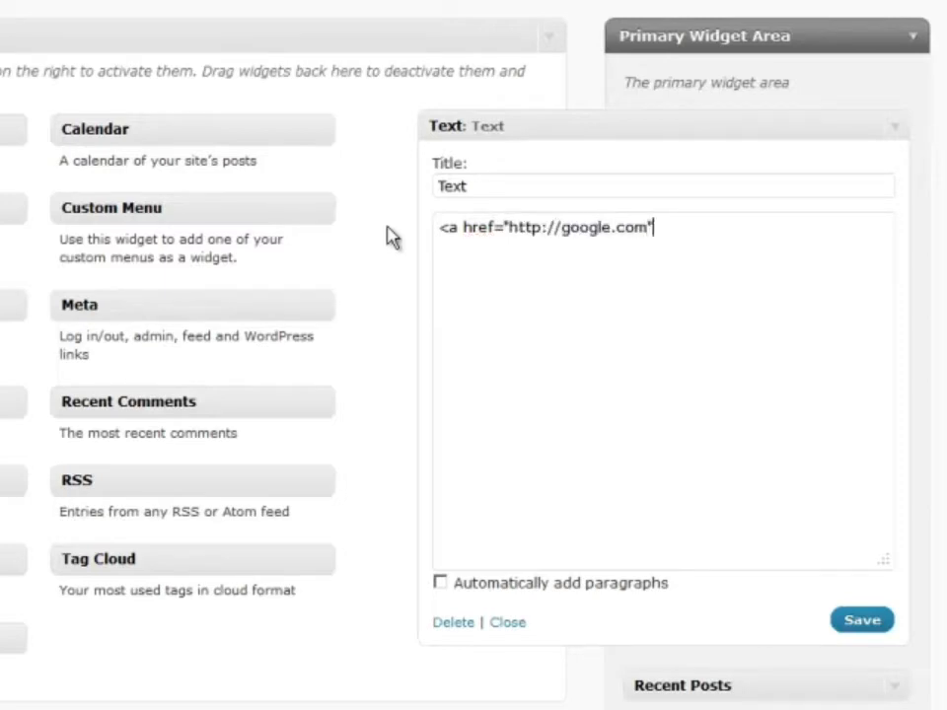
type("\">Google.com</a>")
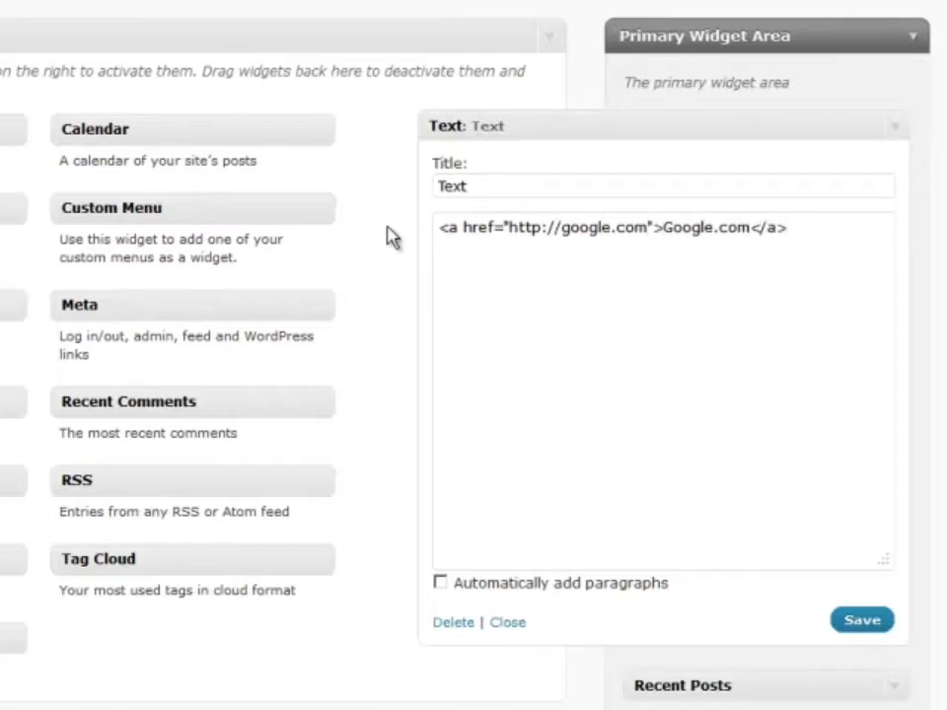
left_click(851, 621)
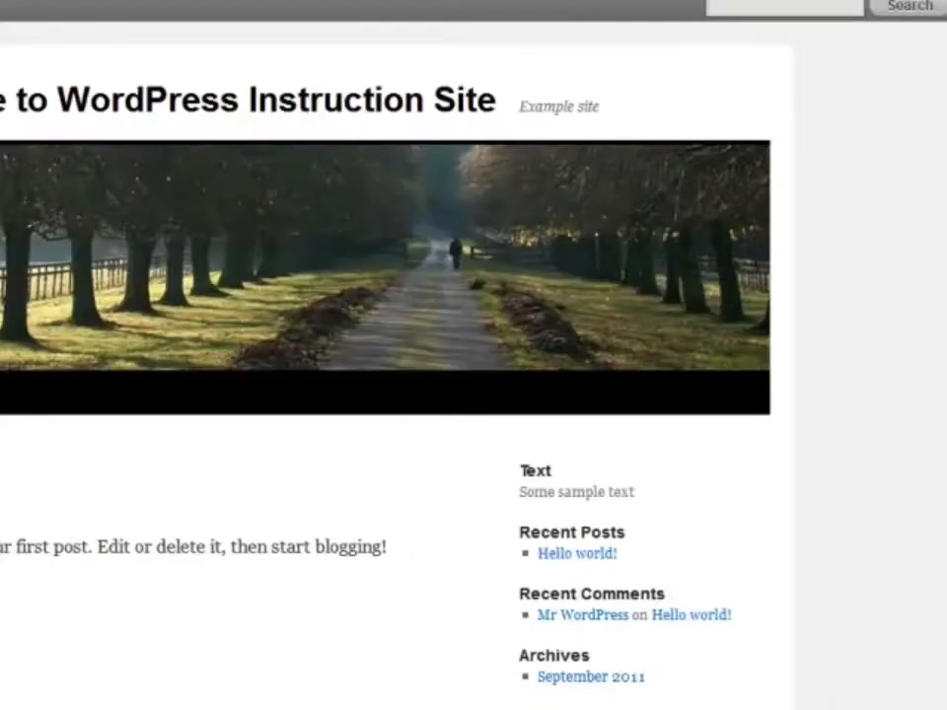
- Reload the live site and follow the Google.com link in the sidebar to test it
right_click(36, 1)
left_click(60, 101)
left_click(554, 494)
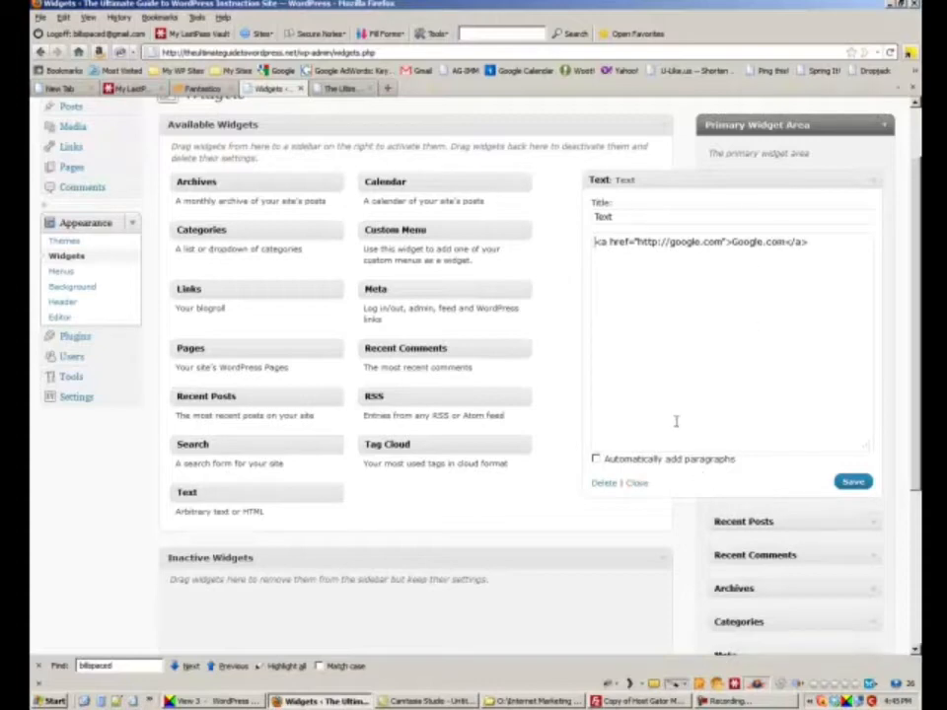
- Close the Text widget's settings and expand the Secondary Widget Area
left_click(637, 486)
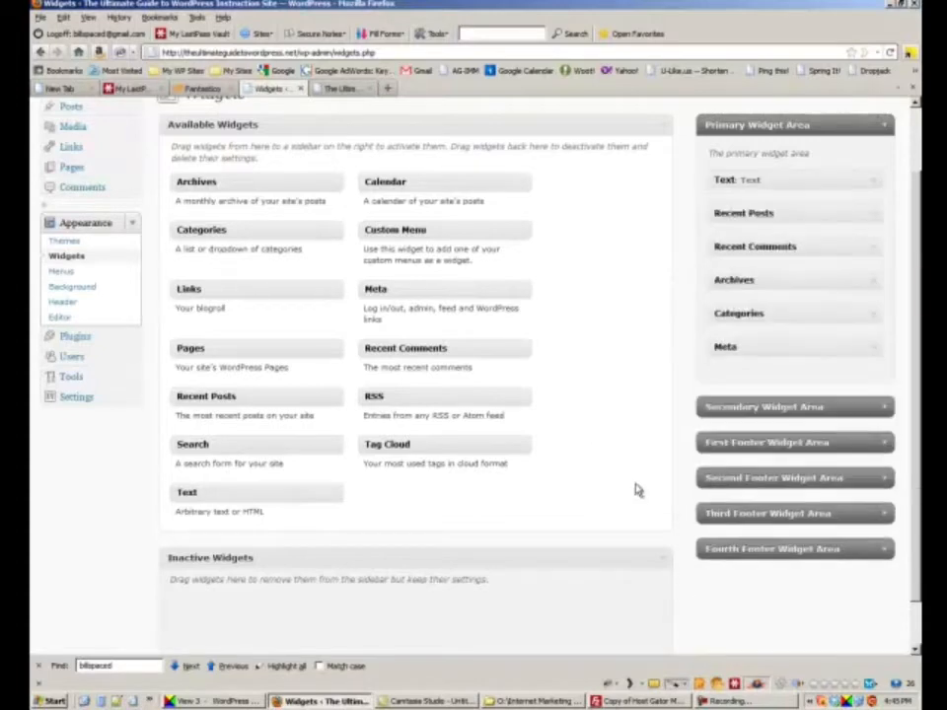
left_click(878, 405)
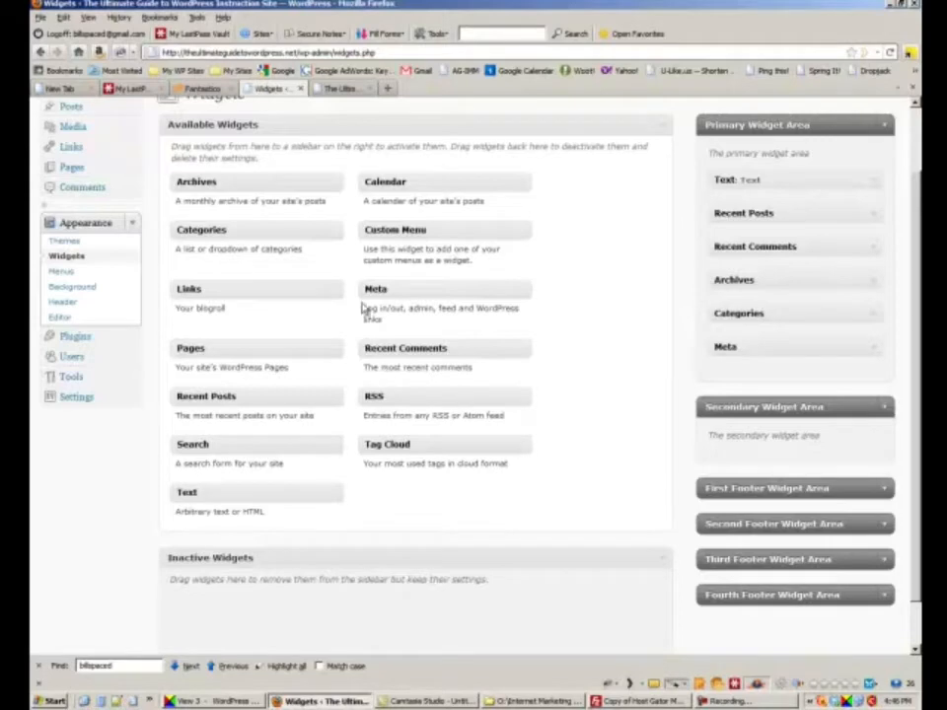
- Examine the live site's sidebar and footer to compare them with the widget areas on the Widgets page
left_click(342, 88)
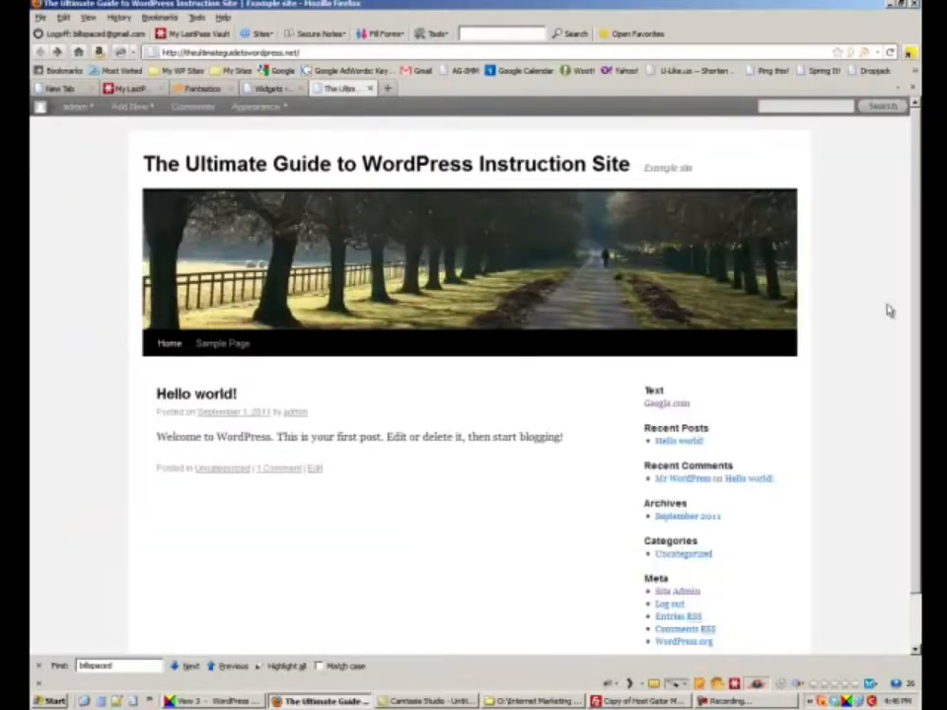
scroll(883, 336, "down", 1)
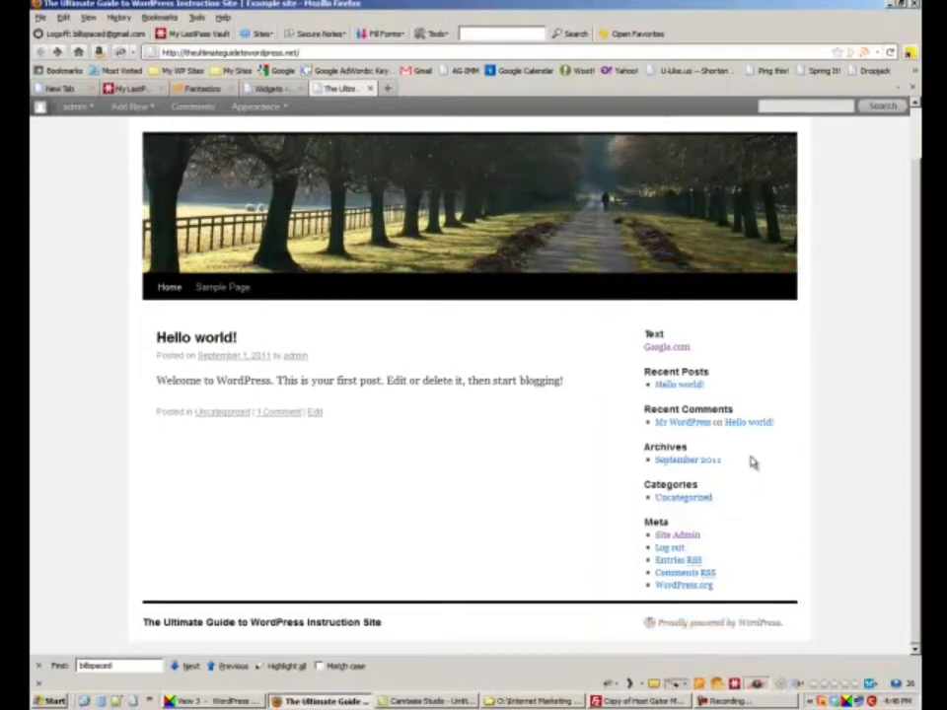
left_click(268, 88)
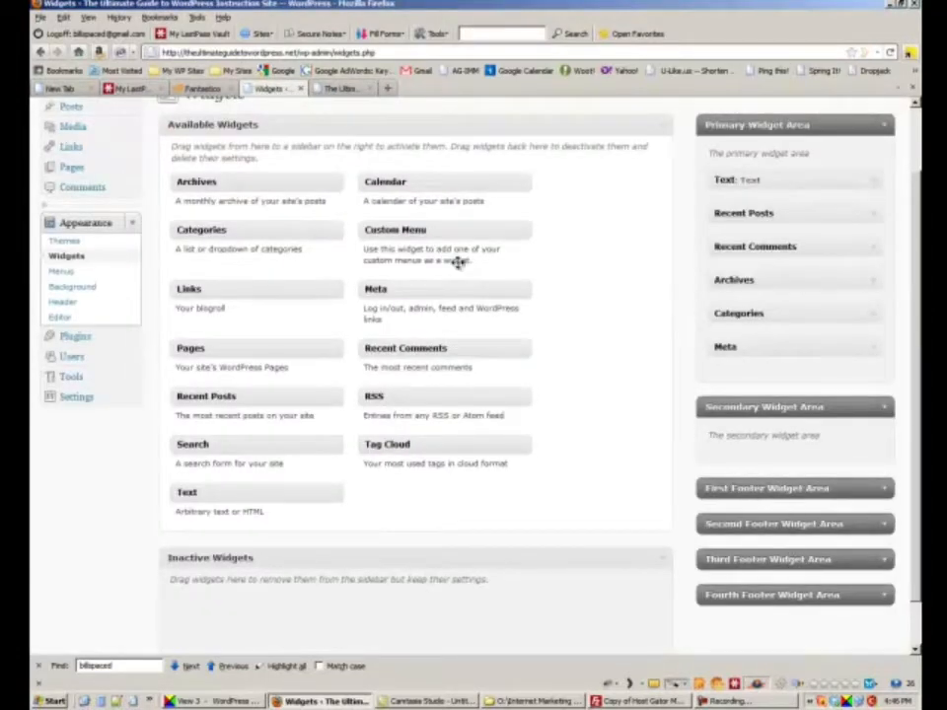
left_click(341, 88)
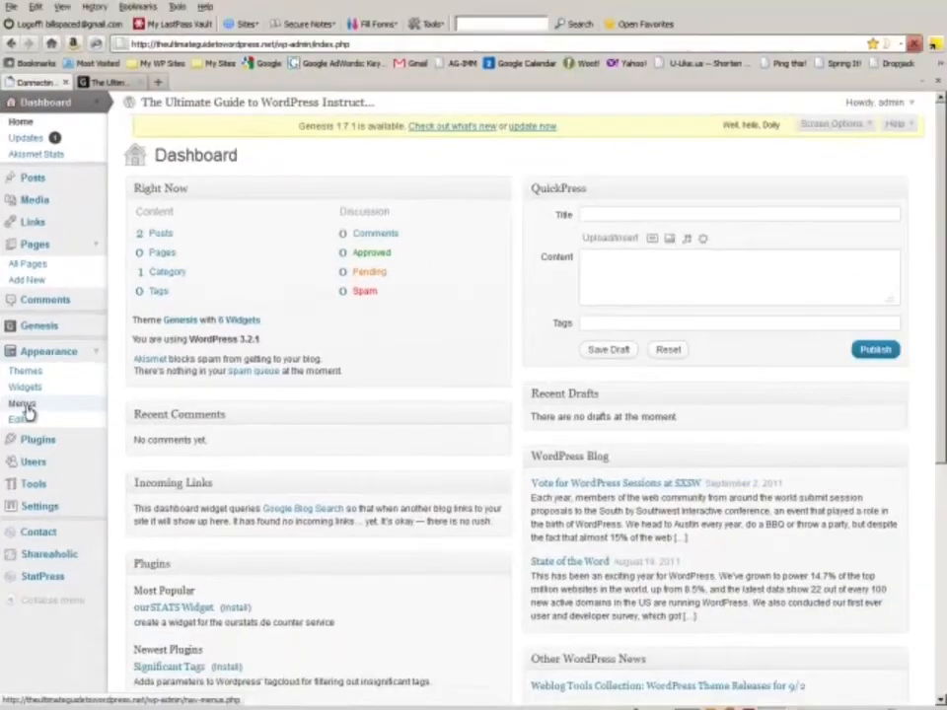
- Open the Menus page and create a custom menu named topnav
left_click(23, 405)
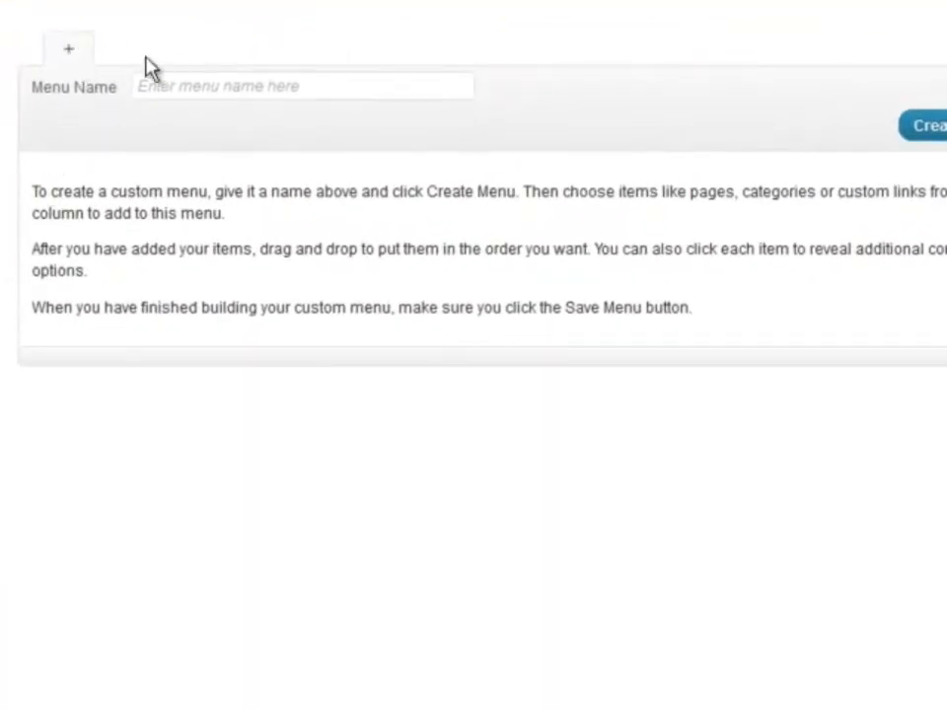
left_click(155, 95)
type("topnav")
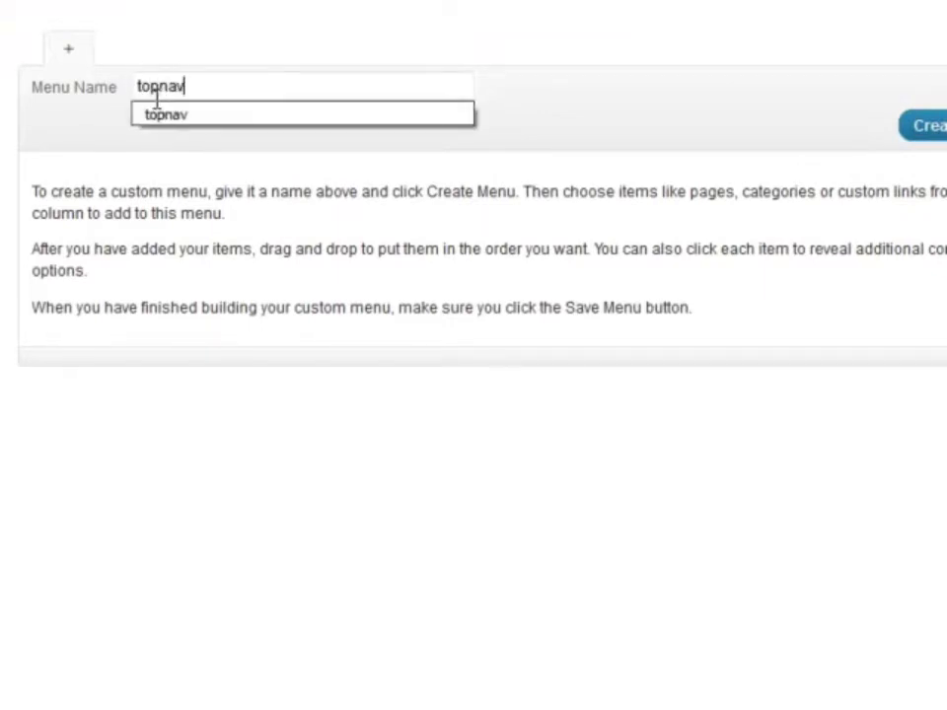
key("Down")
key("Return")
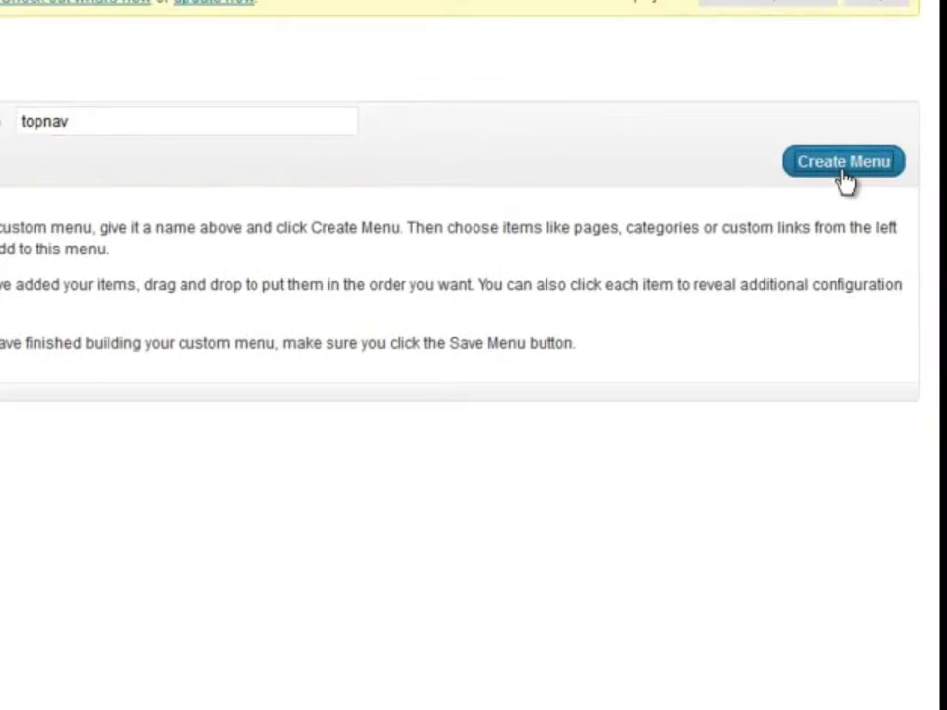
left_click(844, 163)
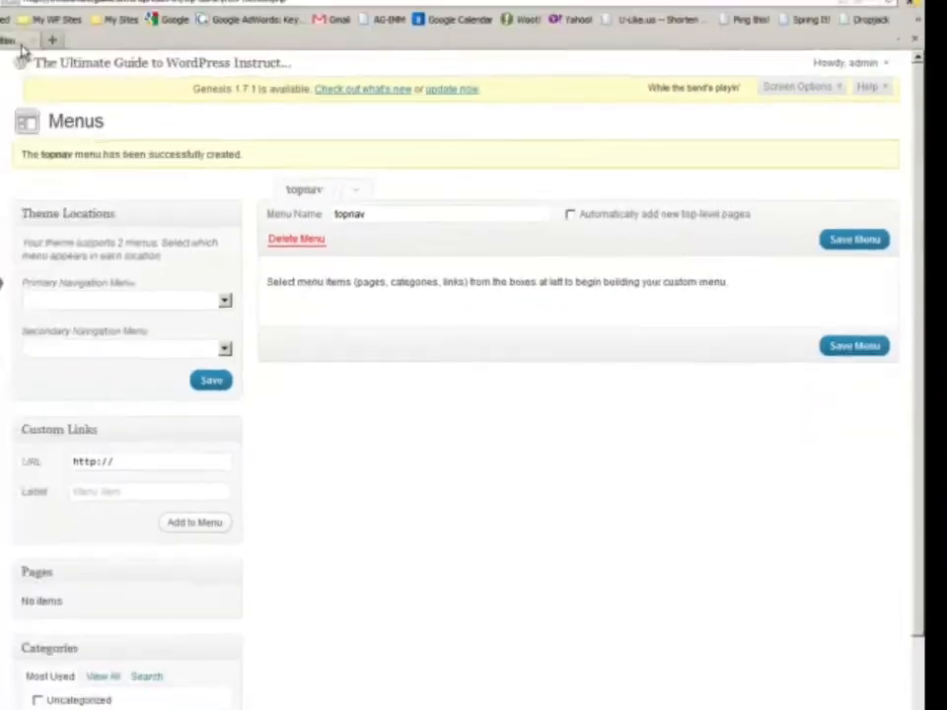
- Reload the live site to check its navigation bar, and return to the Menus page
left_click(147, 91)
right_click(148, 91)
left_click(179, 163)
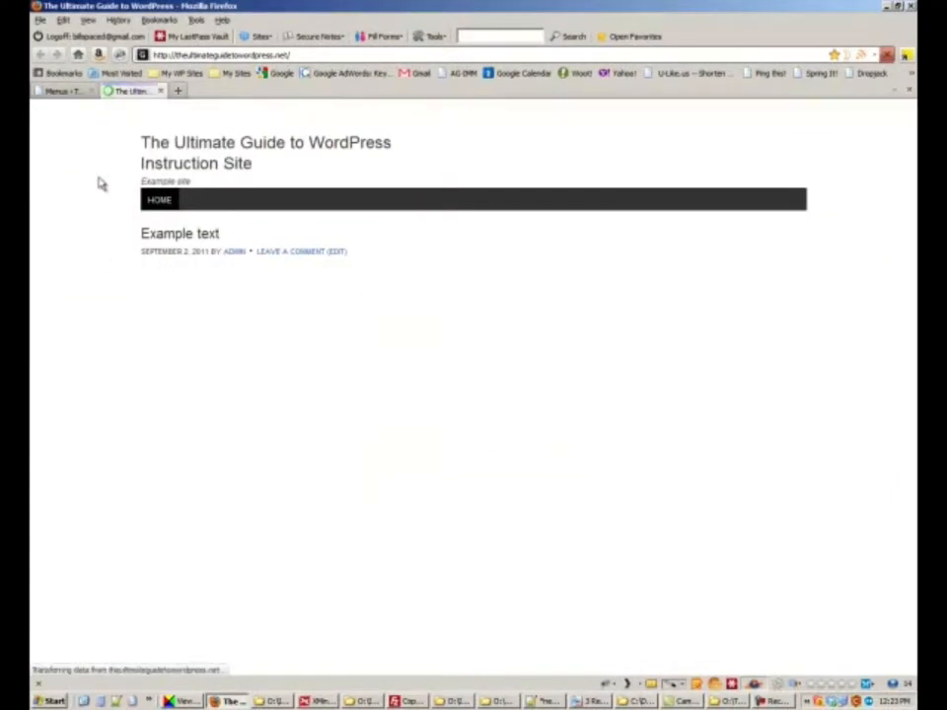
left_click(72, 91)
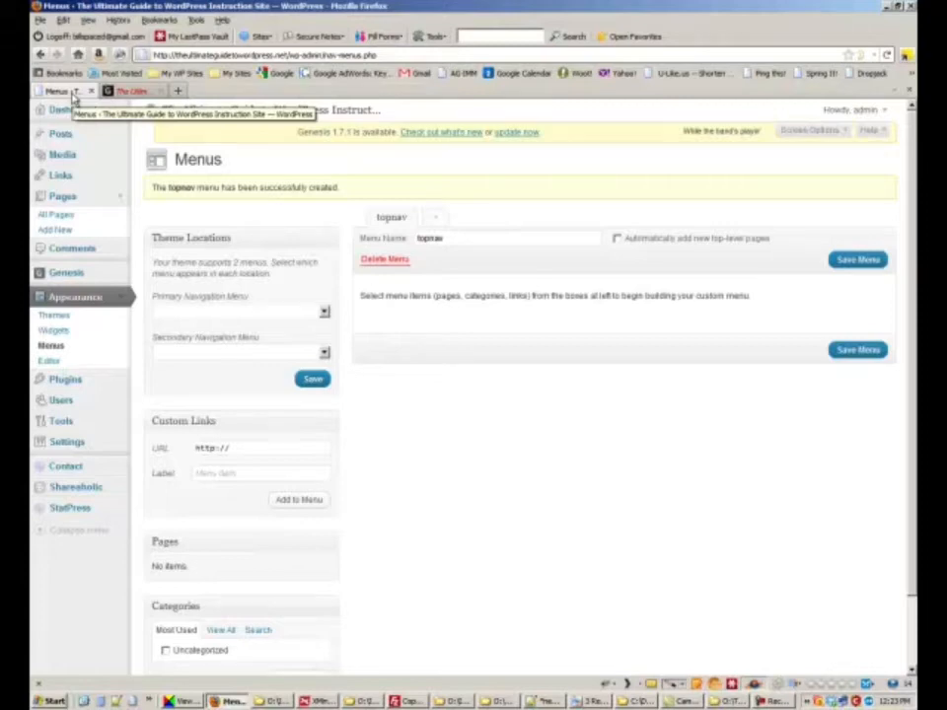
- Add a new page titled Page 1 and publish it
left_click(65, 231)
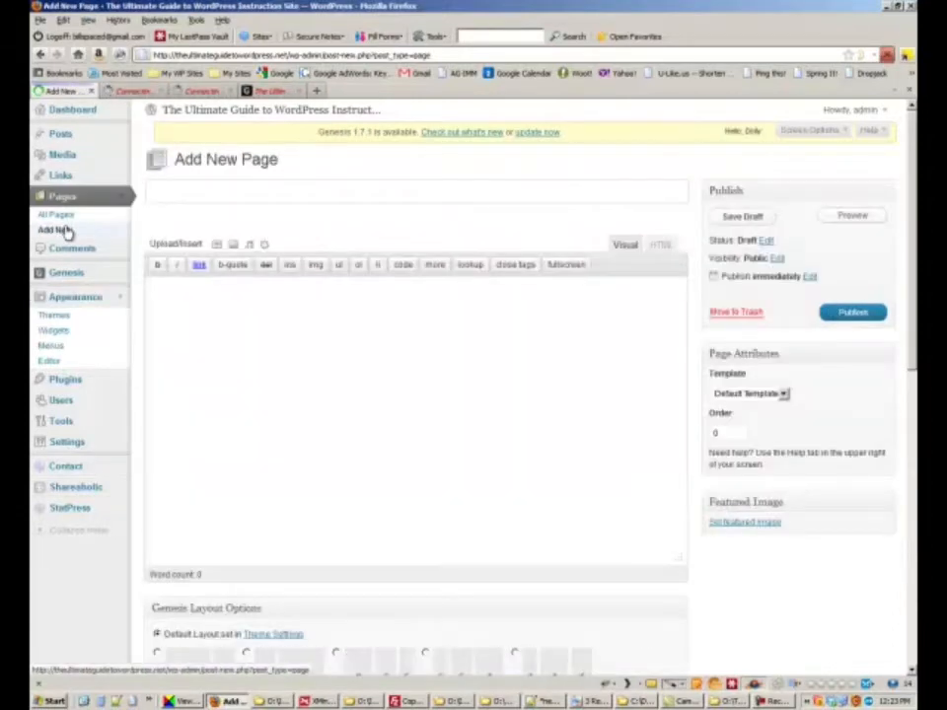
left_click(179, 195)
type("Page 1")
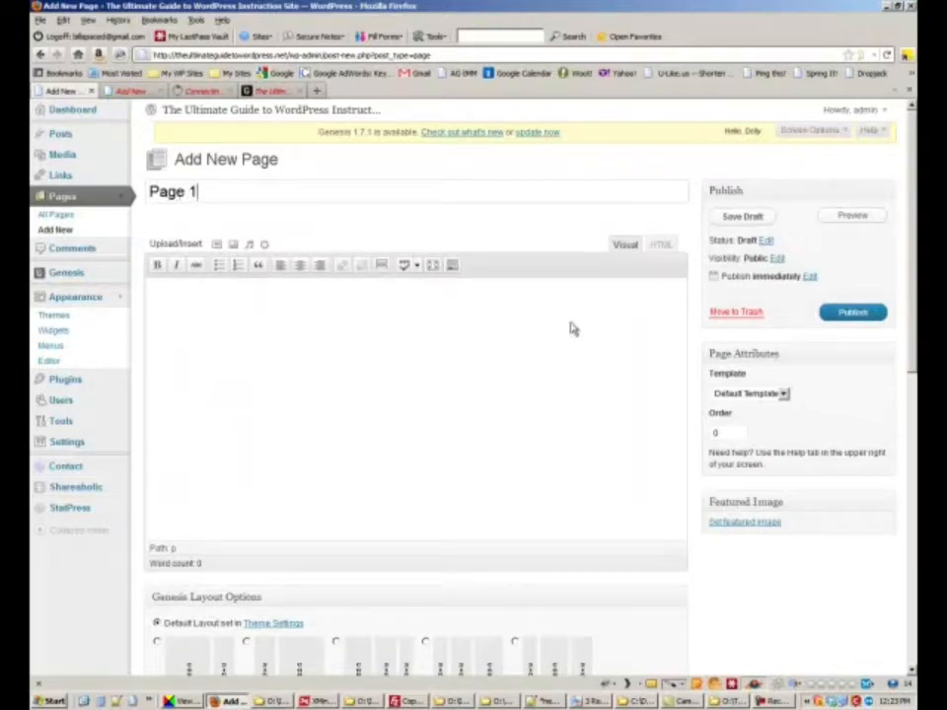
left_click(856, 313)
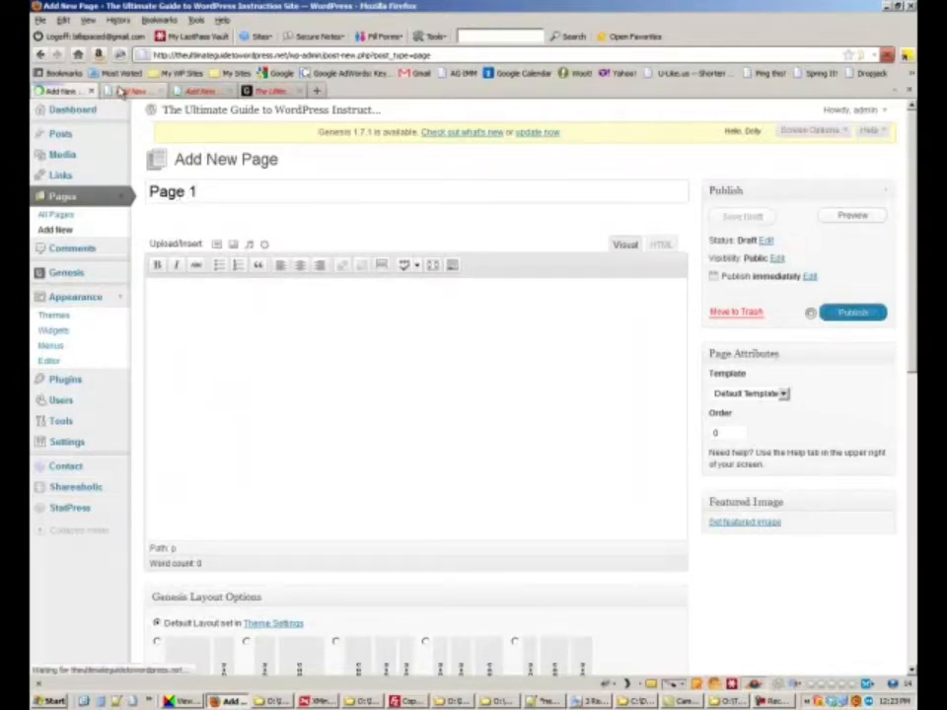
- Title the two other new pages Page 2 and Page 3, and publish both
type("Page 2")
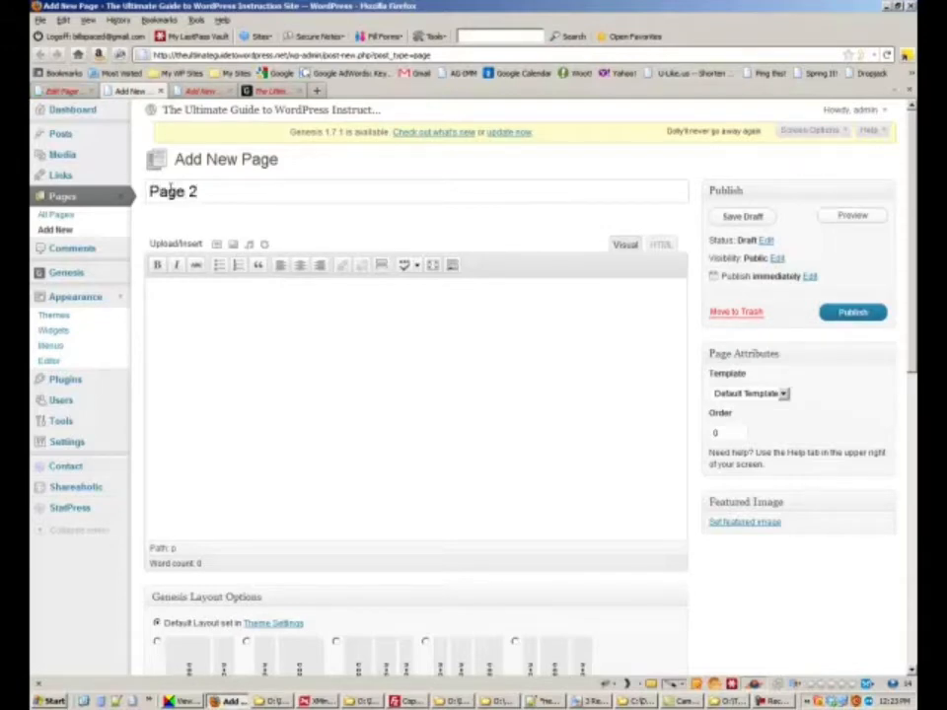
left_click(846, 314)
left_click(198, 91)
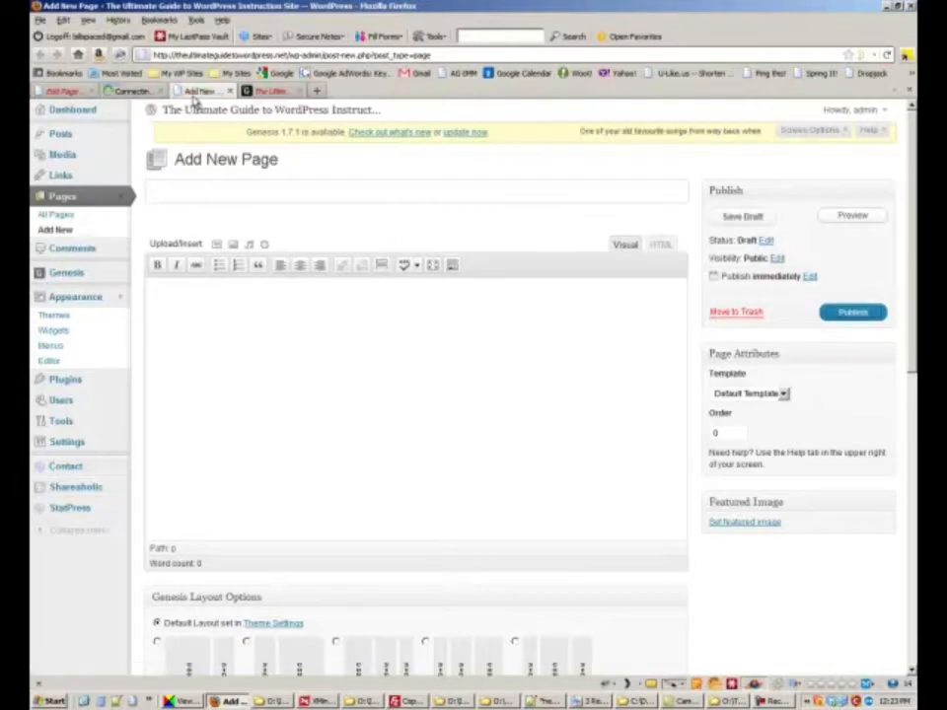
type("Page 3")
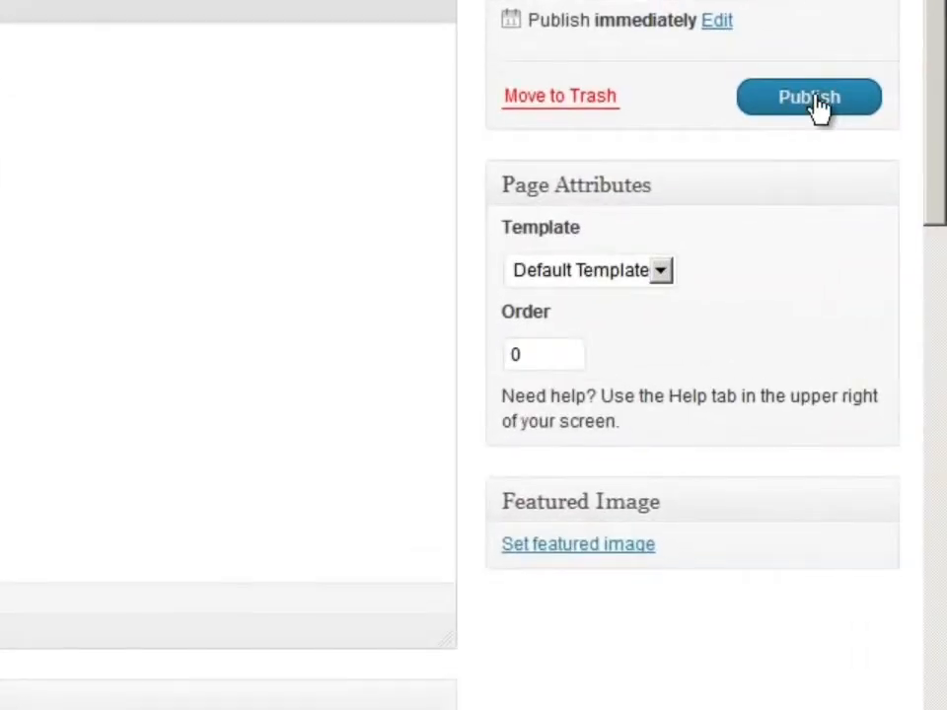
left_click(854, 314)
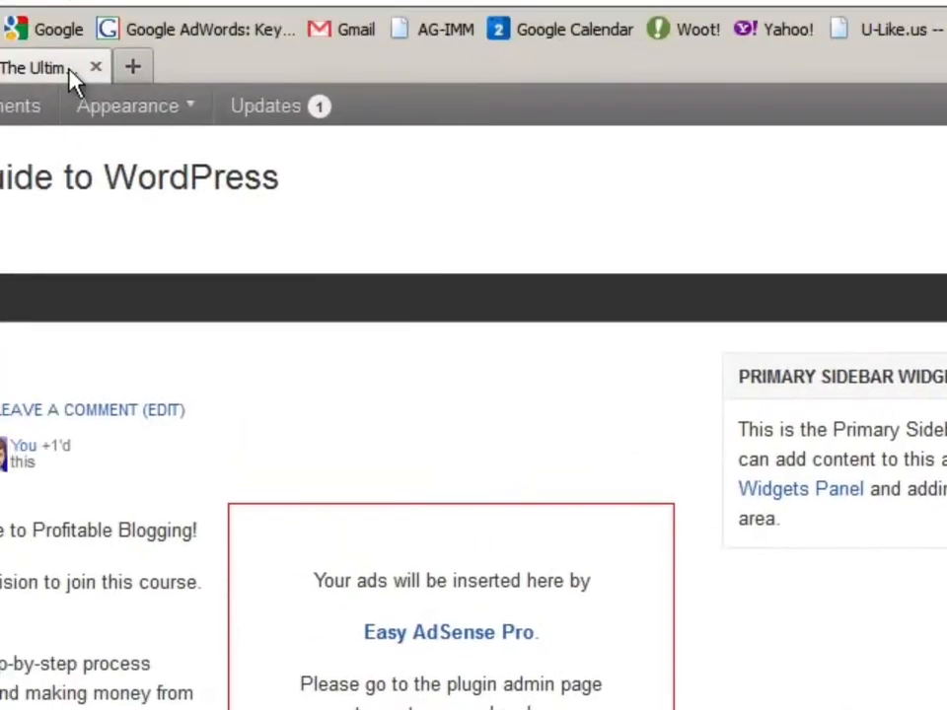
- Reload the live site to check its navigation bar after publishing the pages, and return to the page editor
right_click(71, 77)
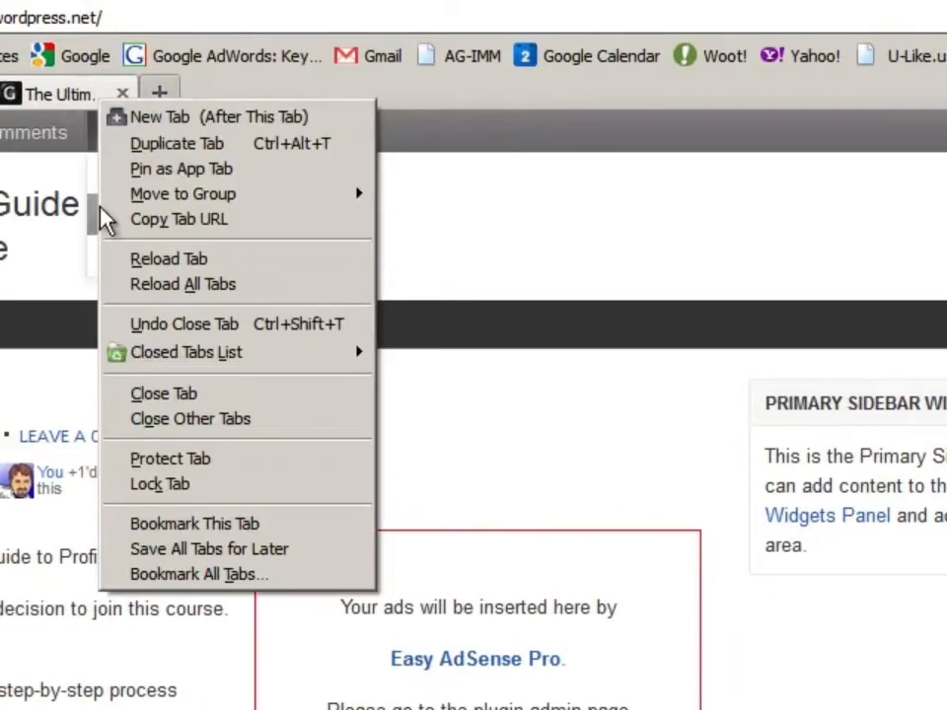
left_click(126, 261)
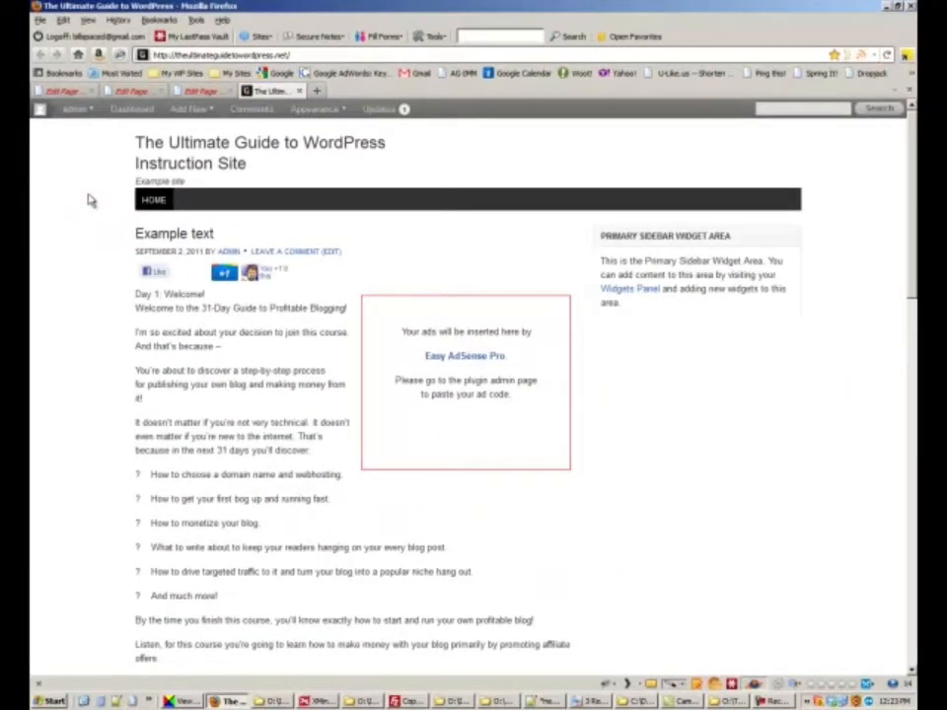
left_click(62, 91)
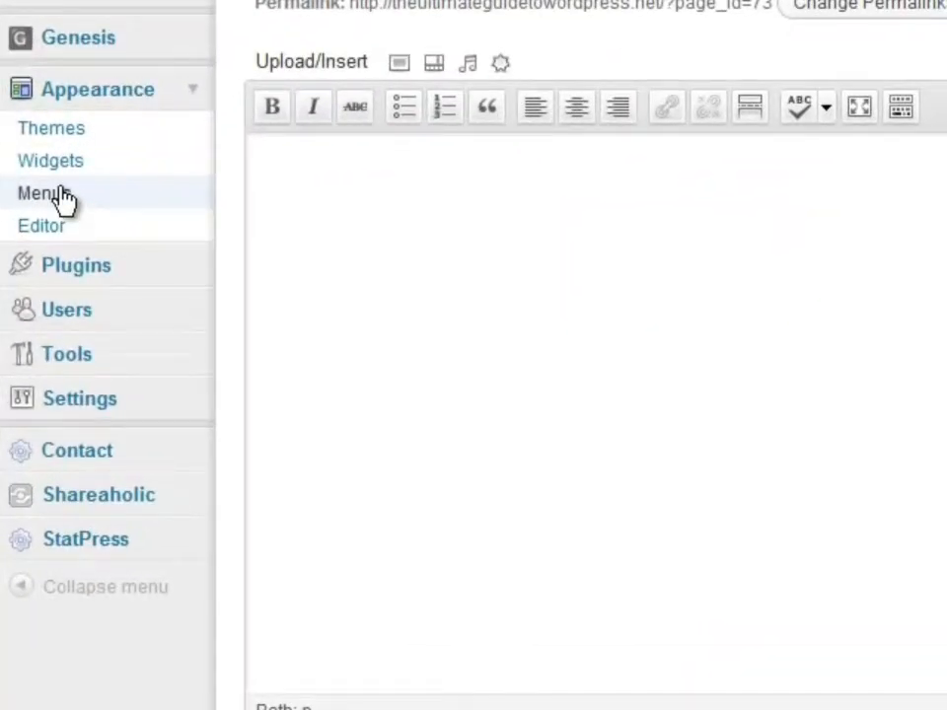
- On the Menus page, assign topnav as the Primary Navigation Menu and save the theme locations
left_click(59, 196)
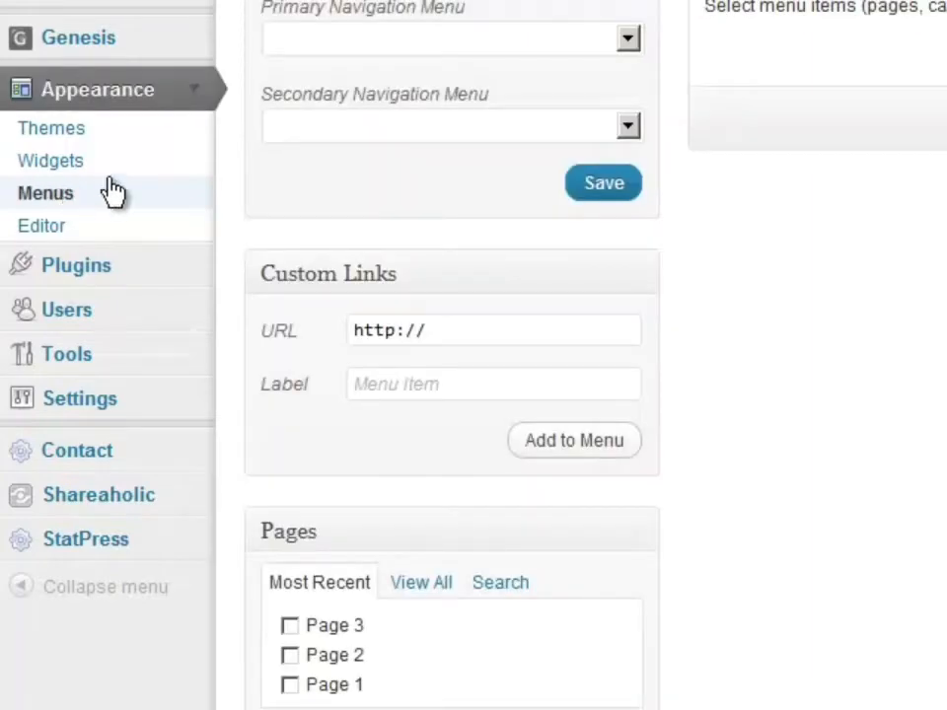
left_click(628, 38)
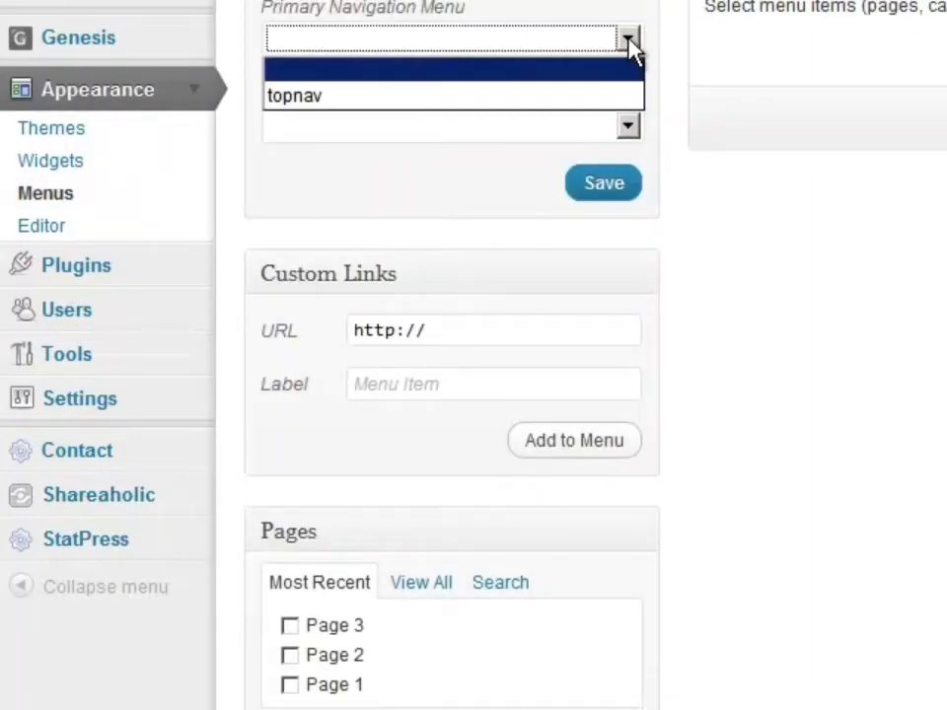
left_click(599, 99)
left_click(604, 191)
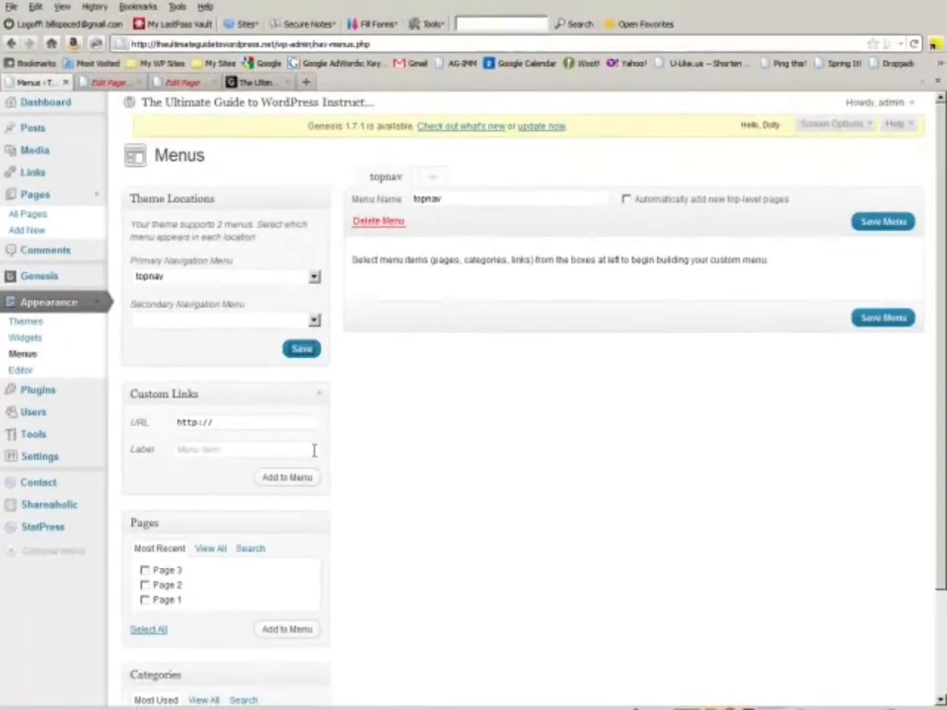
- Add Page 1, Page 2 and Page 3 to the topnav menu and check the live site's navigation bar
scroll(632, 385, "down", 3)
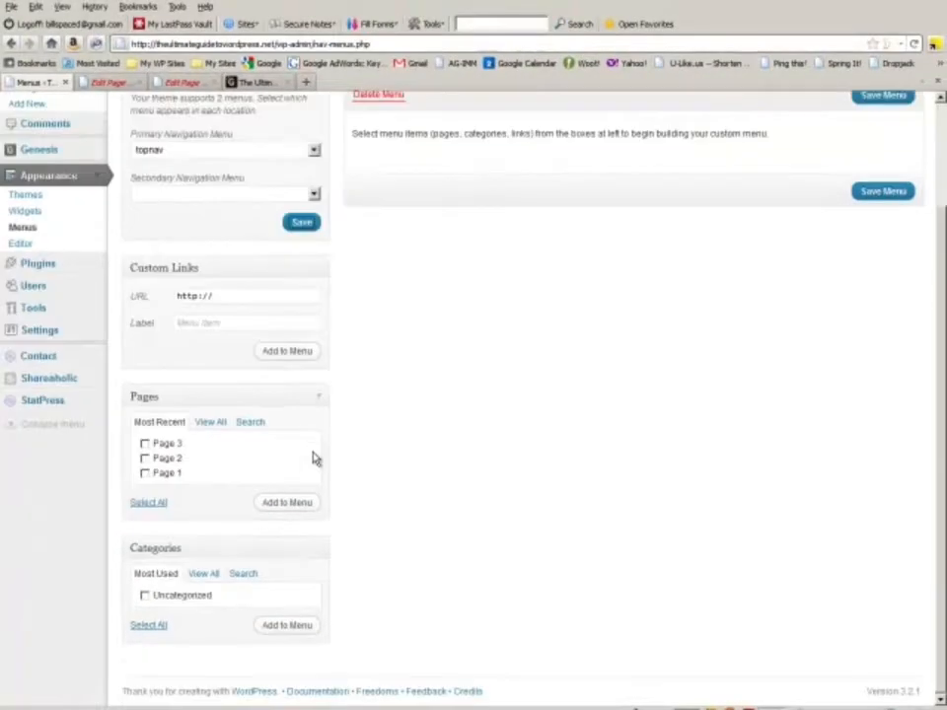
left_click(144, 504)
left_click(284, 502)
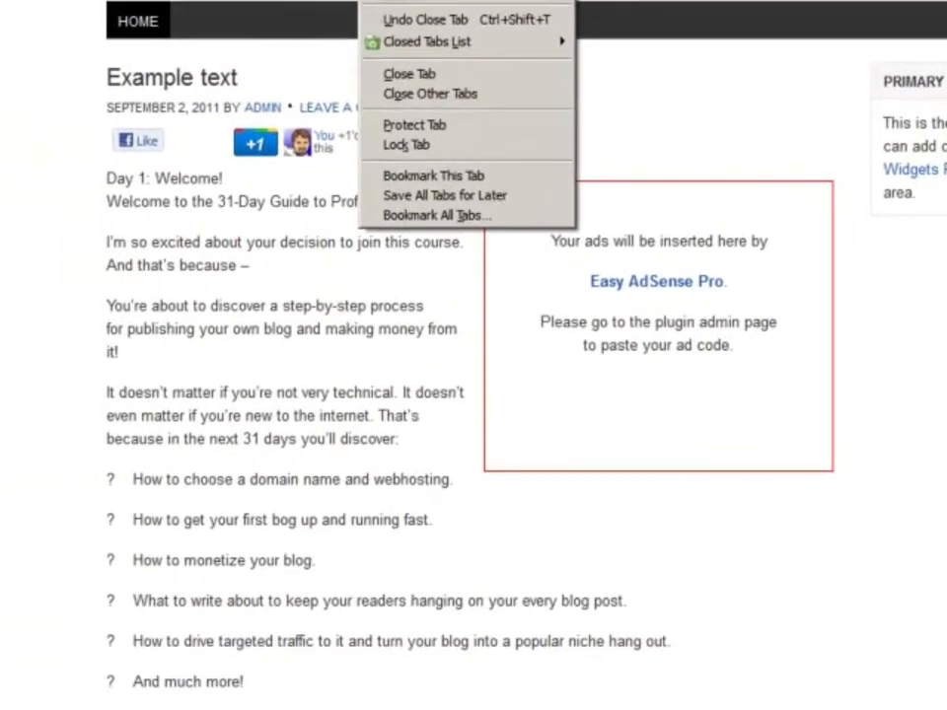
key("Escape")
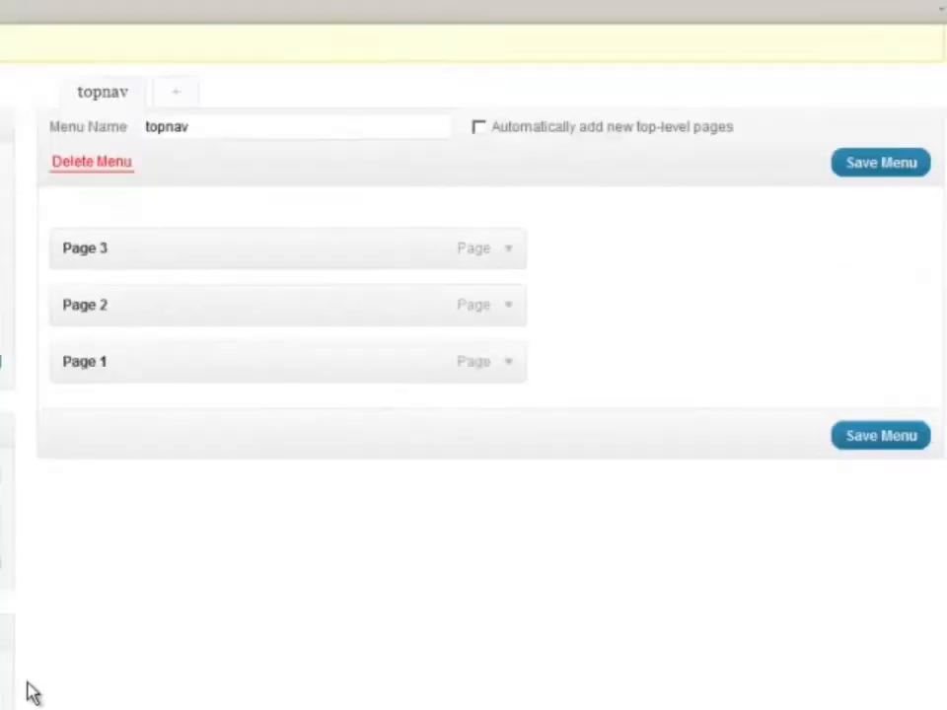
- Order the topnav items as Page 1, Page 2, Page 3 with Page 2 nested under Page 1, and save the menu
scroll(33, 693, "up", 2)
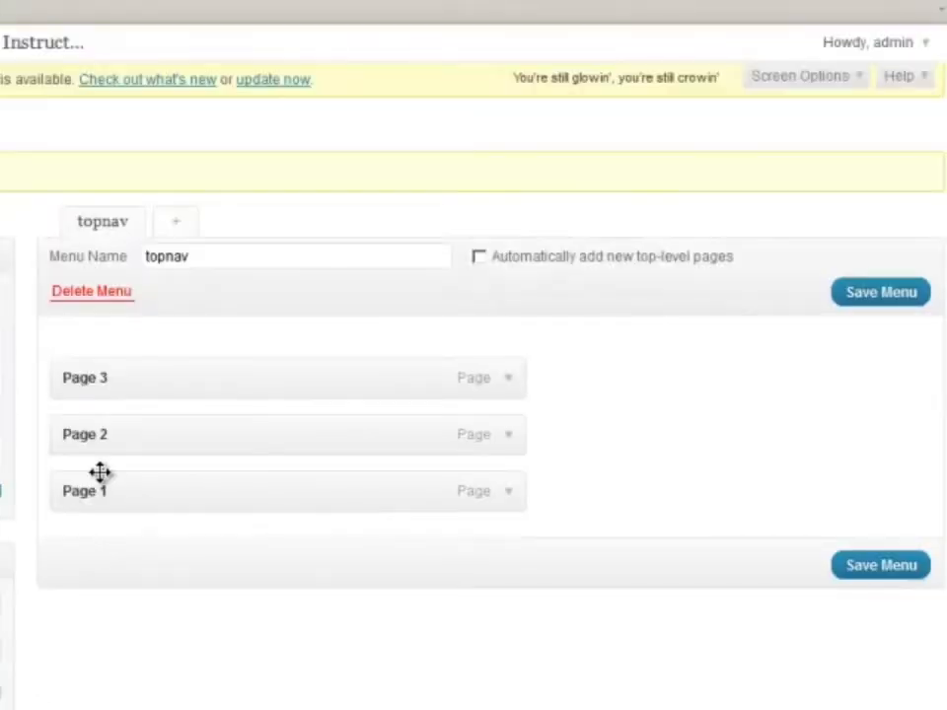
left_click_drag(99, 472, 110, 367)
left_click_drag(102, 423, 101, 490)
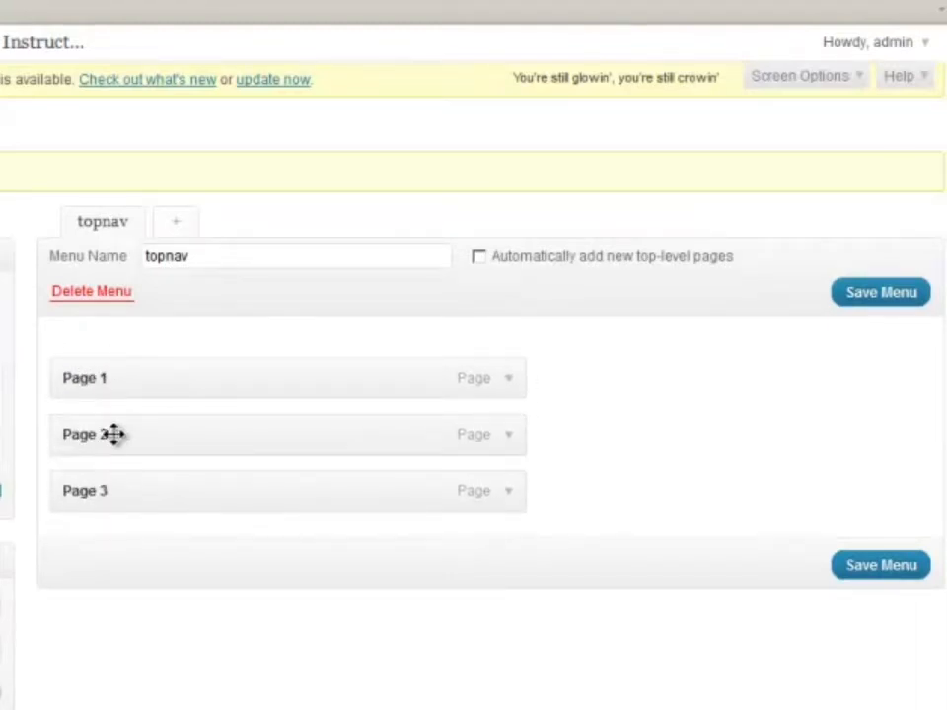
left_click_drag(114, 434, 167, 431)
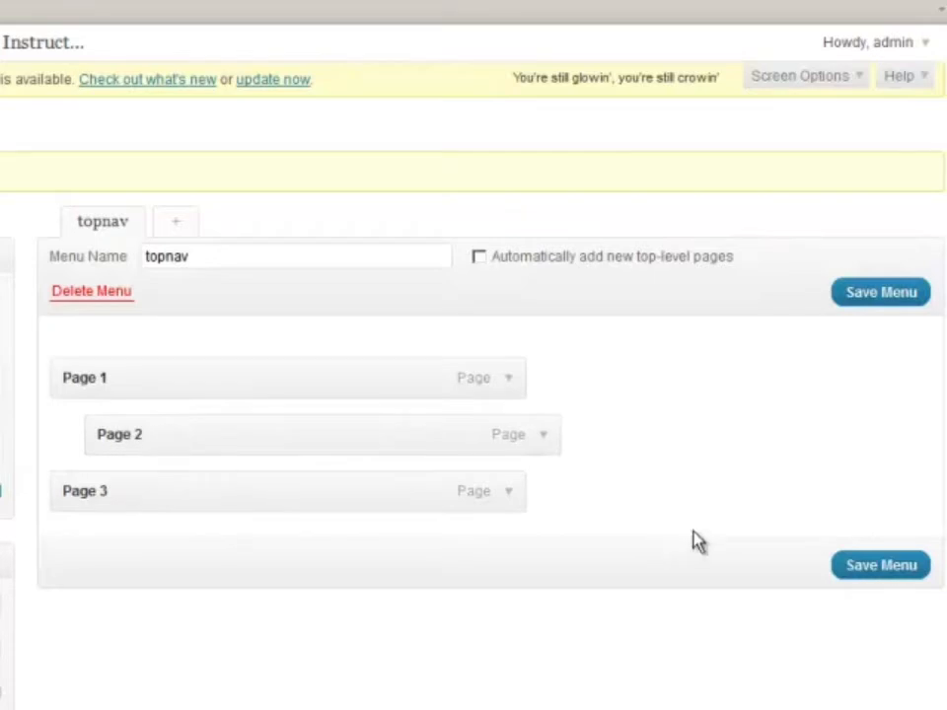
left_click(872, 568)
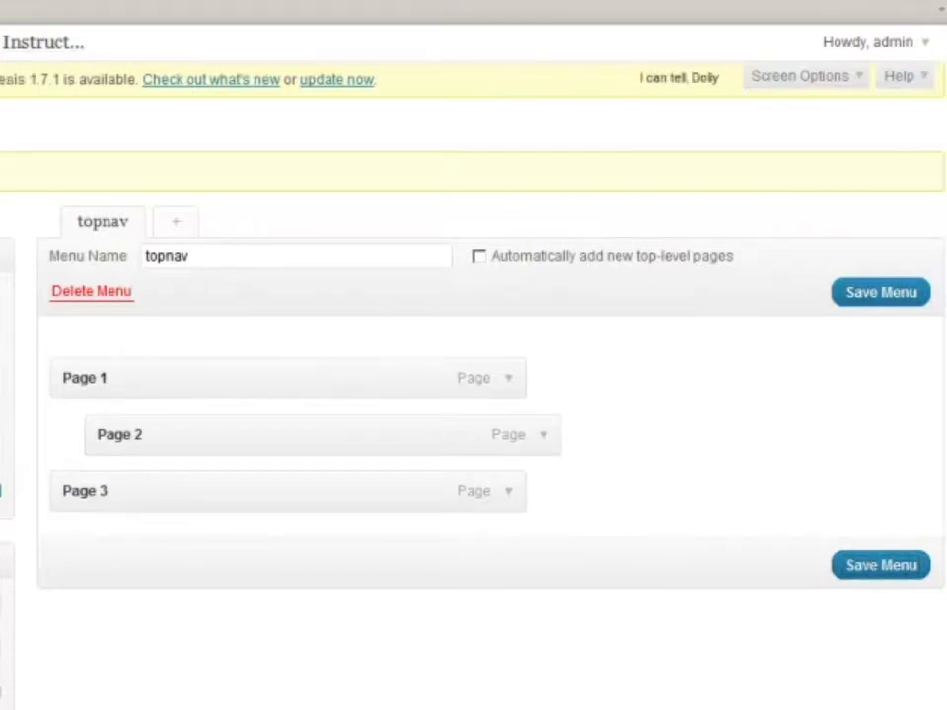
- Reload the live site and open Page 1 and its submenu item Page 2 to check the navigation
left_click(90, 56)
right_click(91, 57)
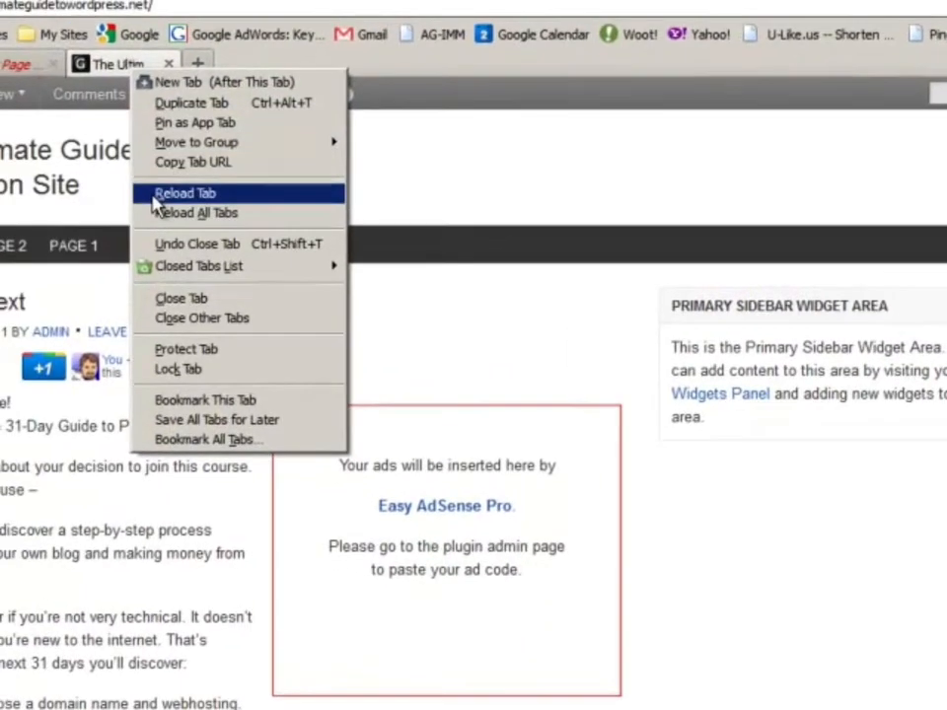
left_click(155, 195)
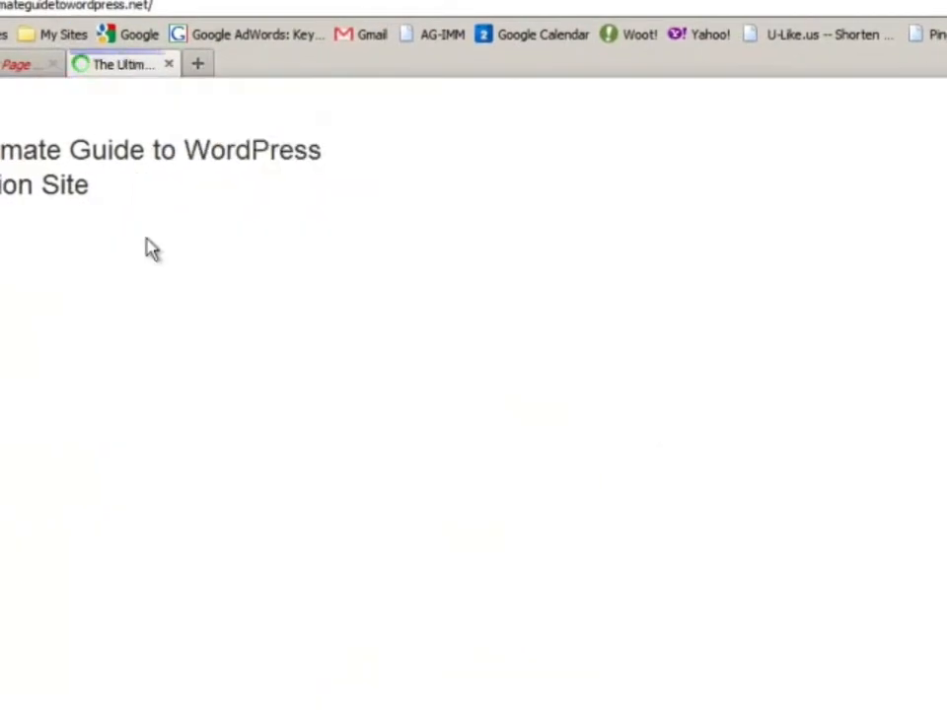
mouse_move(4, 262)
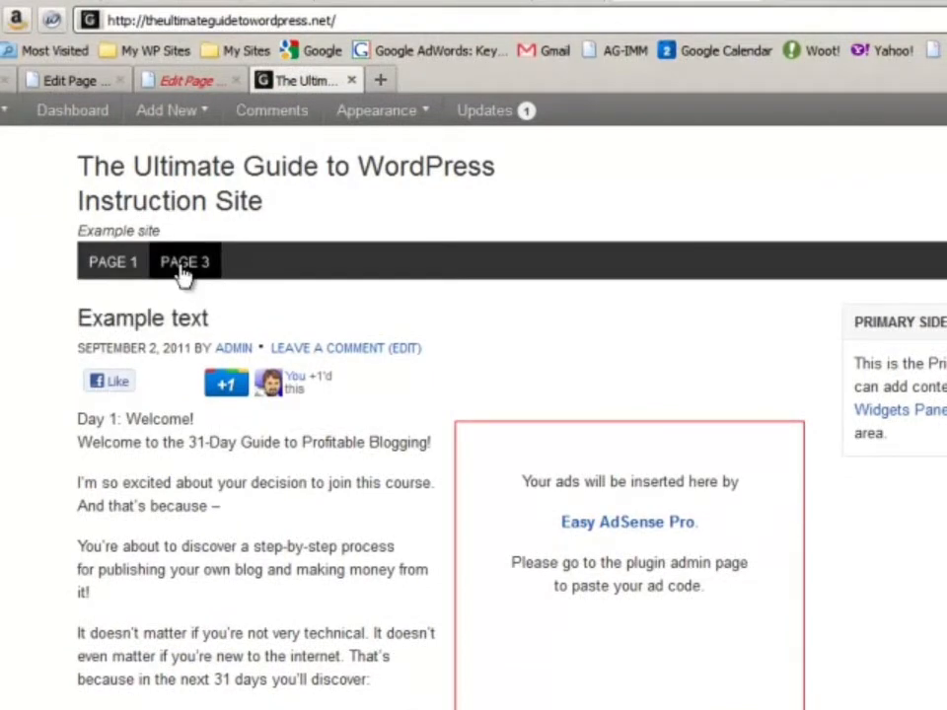
left_click(110, 272)
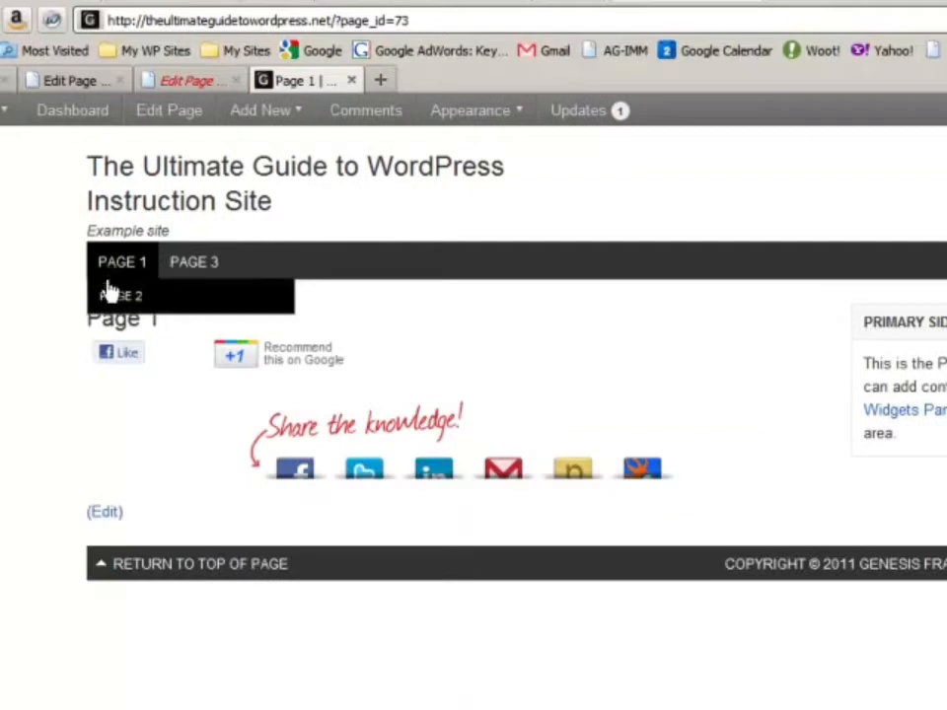
left_click(110, 299)
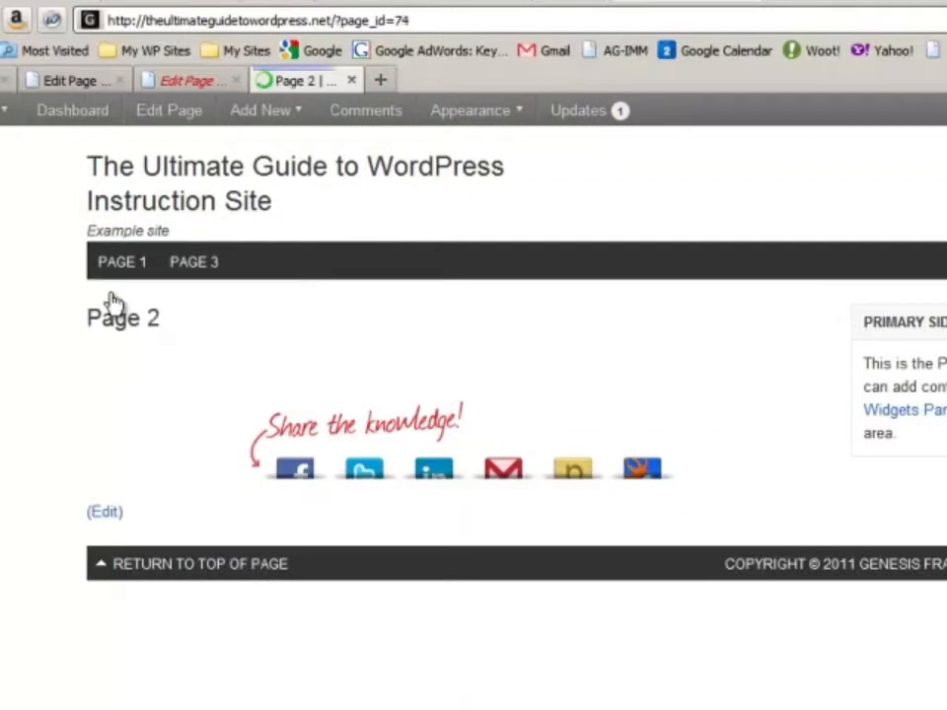
mouse_move(105, 276)
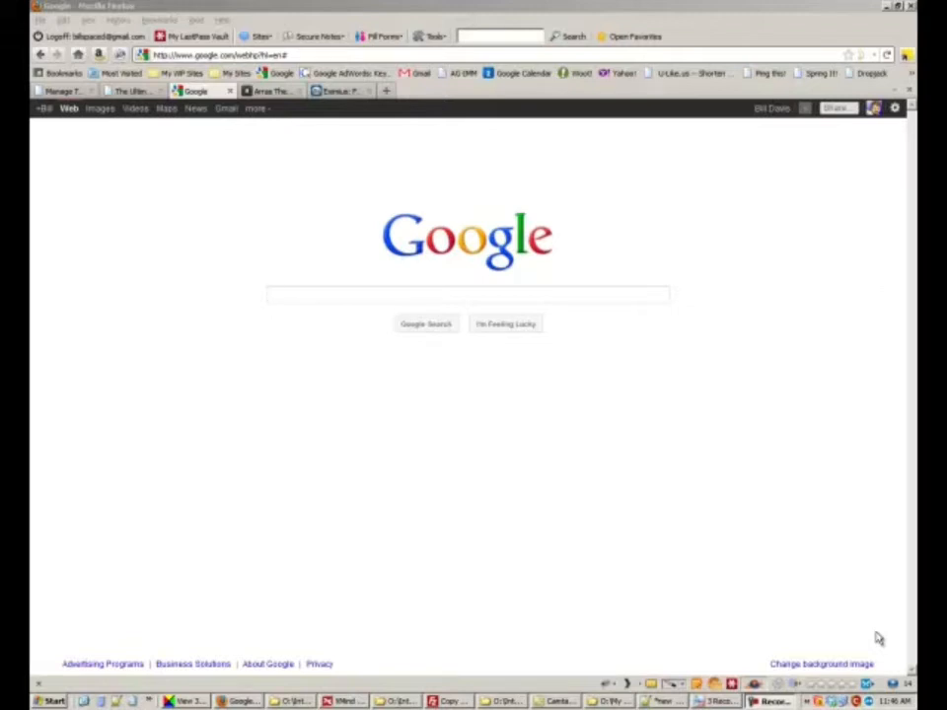
- Search Google for "free wordpress themes" and open WordPress.org's free themes result in a new tab
left_click(403, 291)
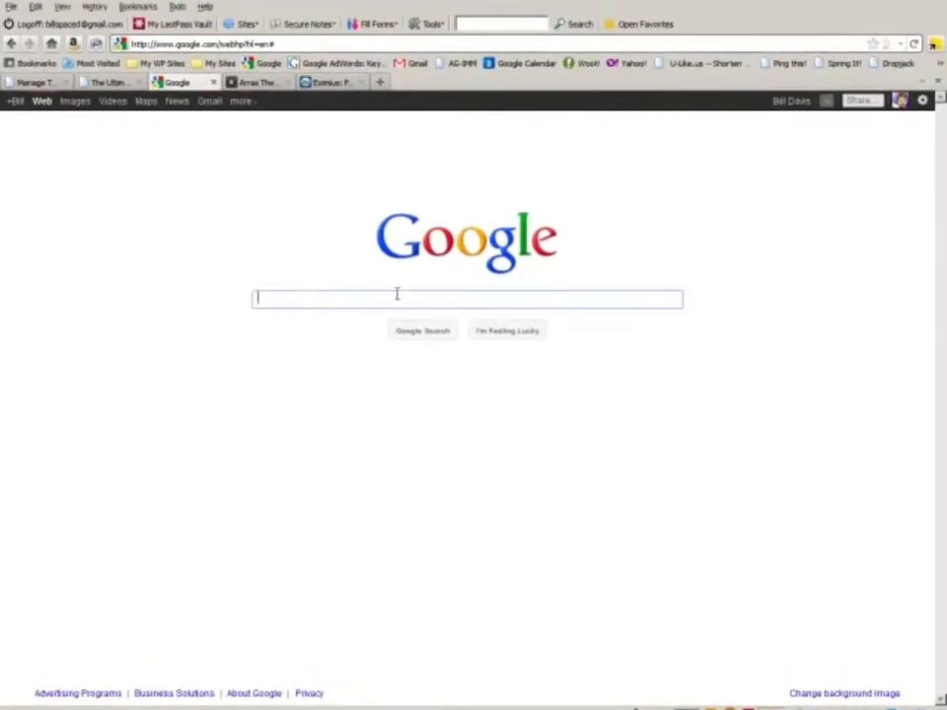
type("free wordpress themes")
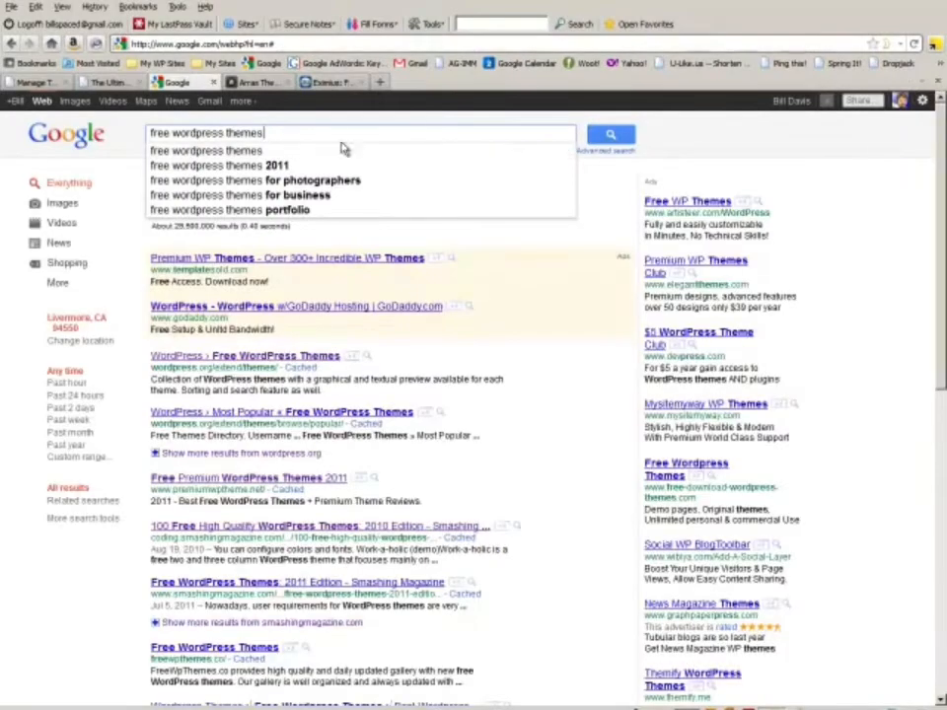
left_click(611, 136)
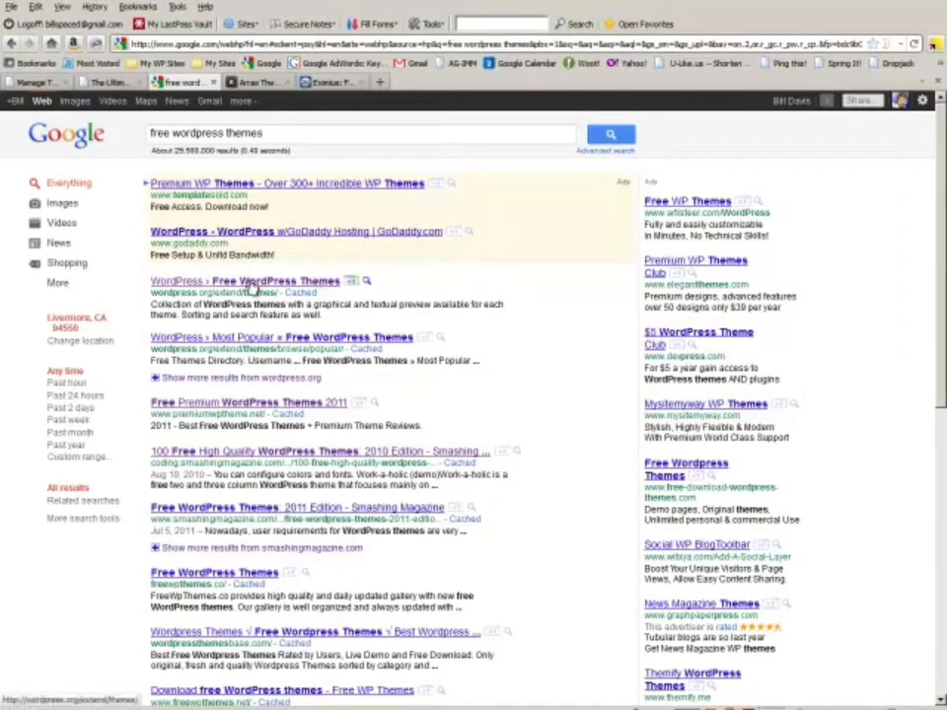
middle_click(211, 285)
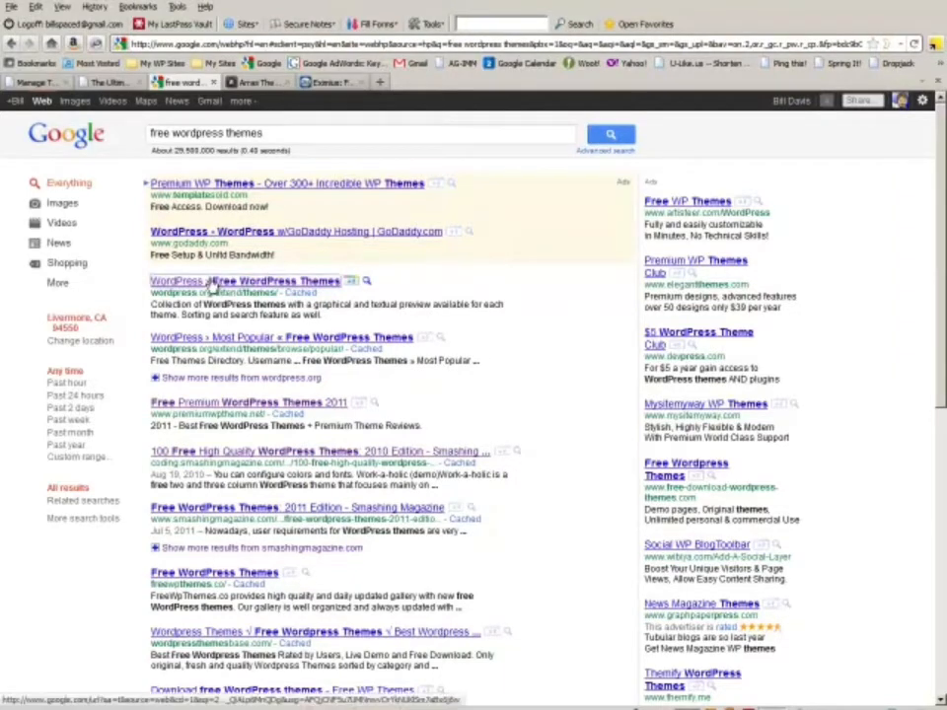
left_click(251, 82)
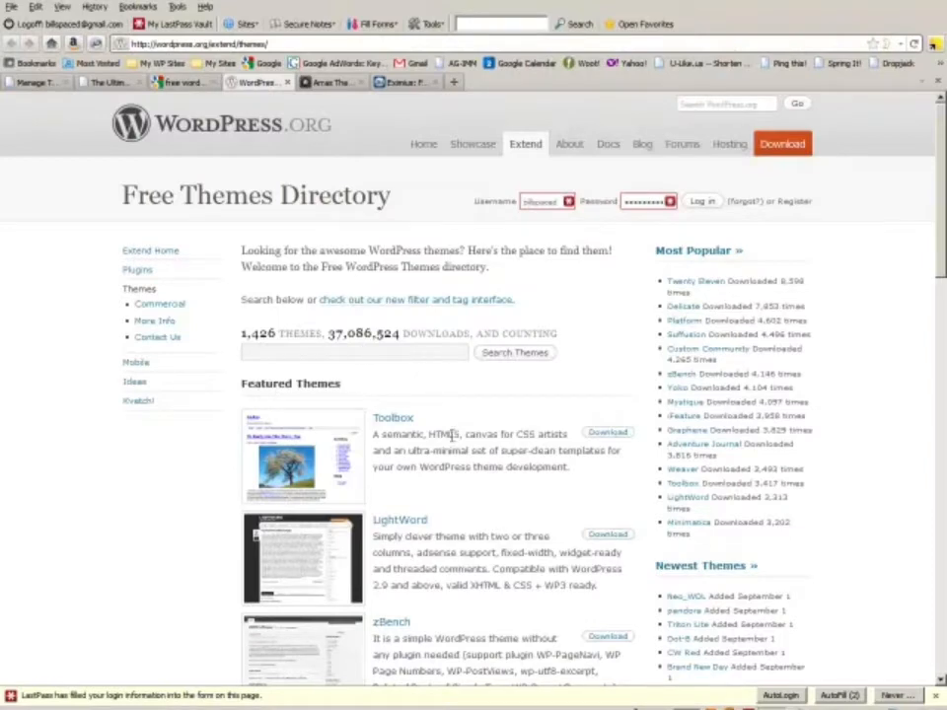
- Browse the Free Themes Directory, looking over the featured, most popular, newest and recently updated themes
scroll(447, 434, "down", 3)
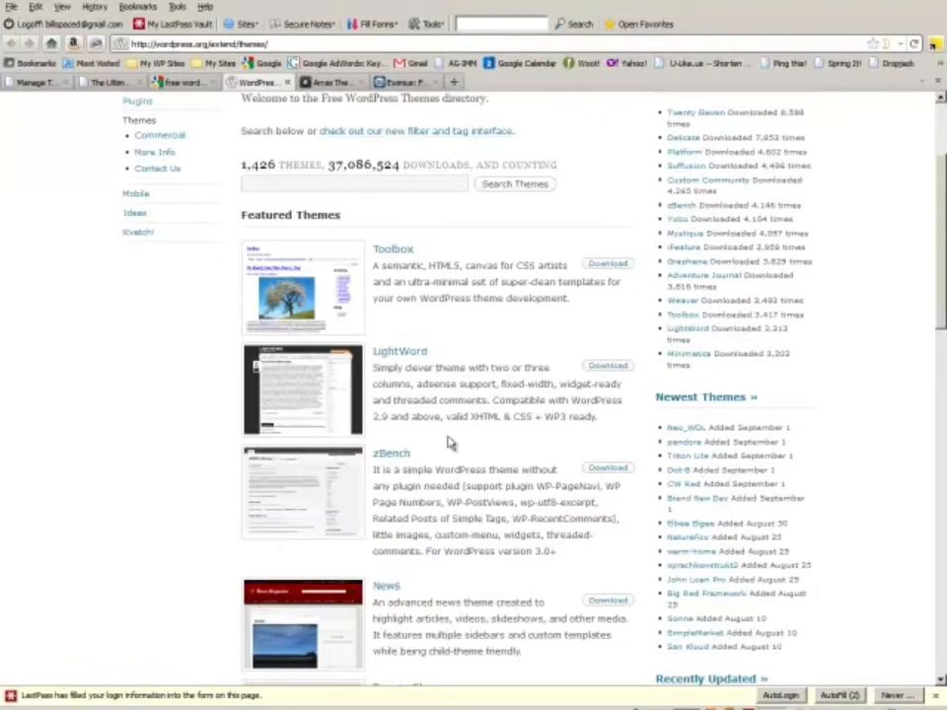
scroll(448, 440, "down", 3)
scroll(447, 435, "up", 6)
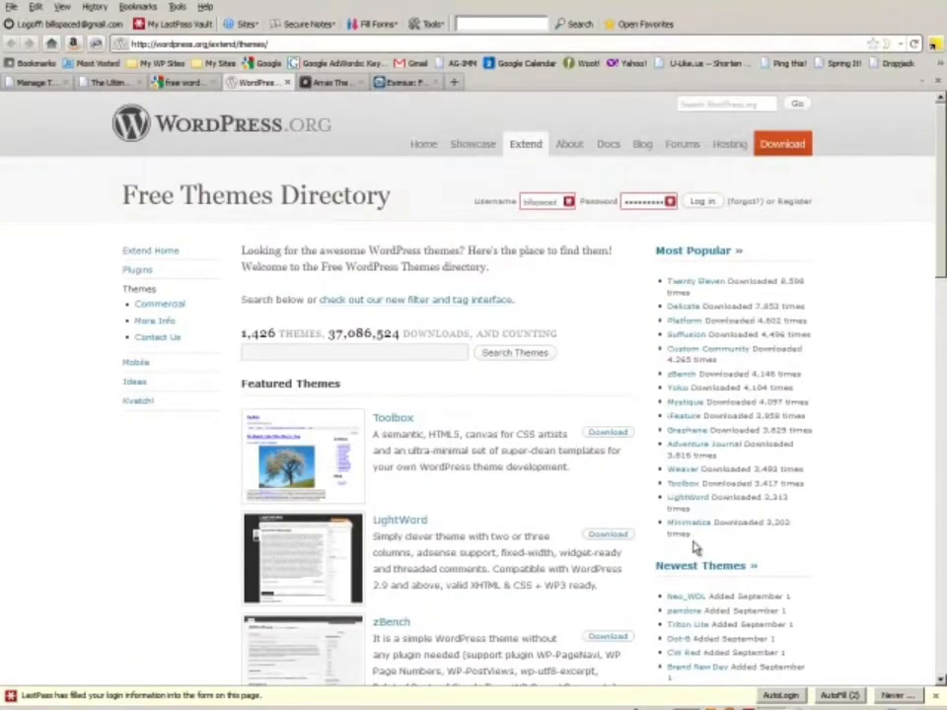
scroll(694, 545, "down", 3)
scroll(706, 523, "down", 3)
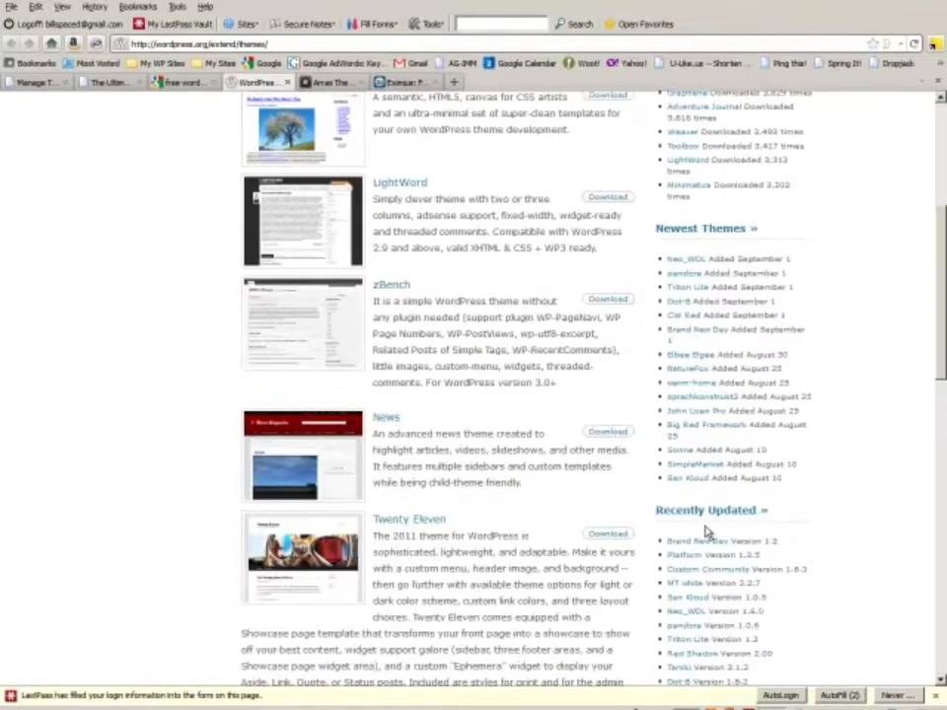
scroll(705, 538, "down", 6)
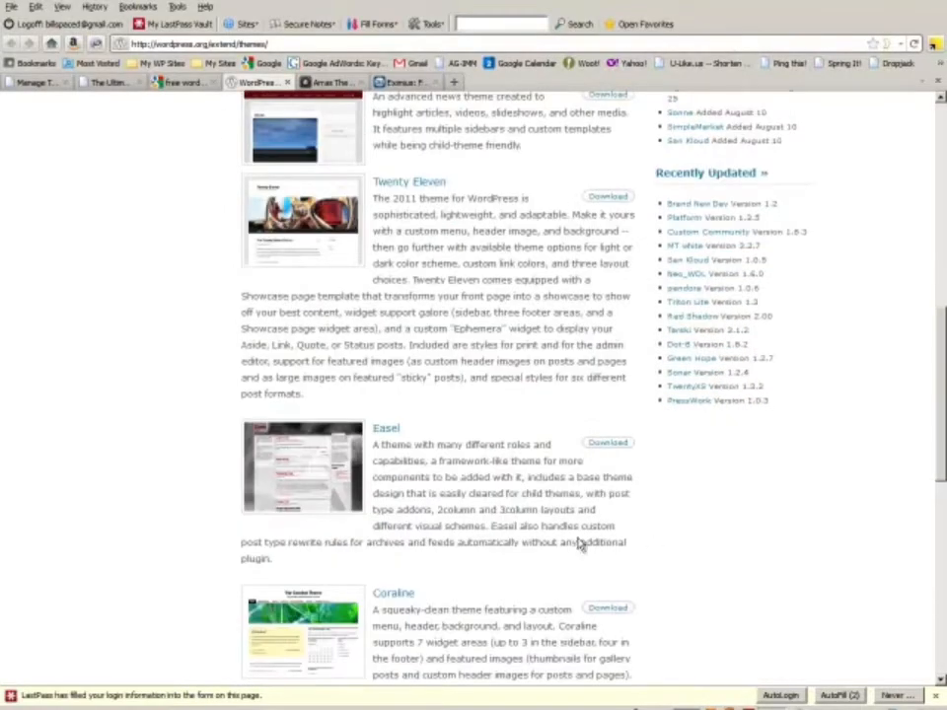
- In the site's admin theme installer, find themes with the Two Columns and Photoblogging features and look through the results
scroll(449, 364, "up", 10)
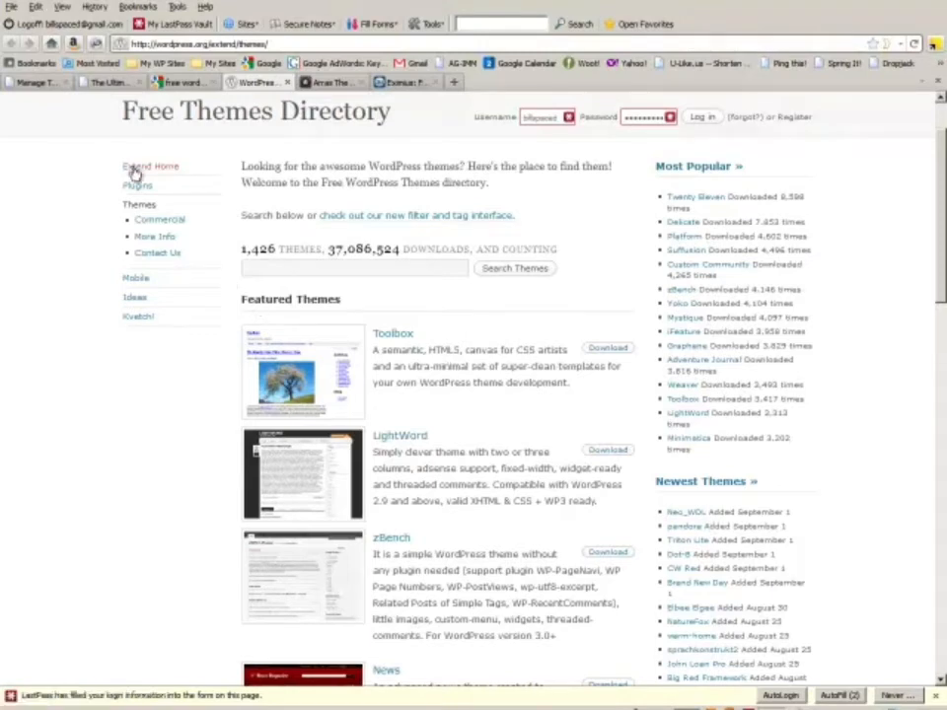
left_click(30, 82)
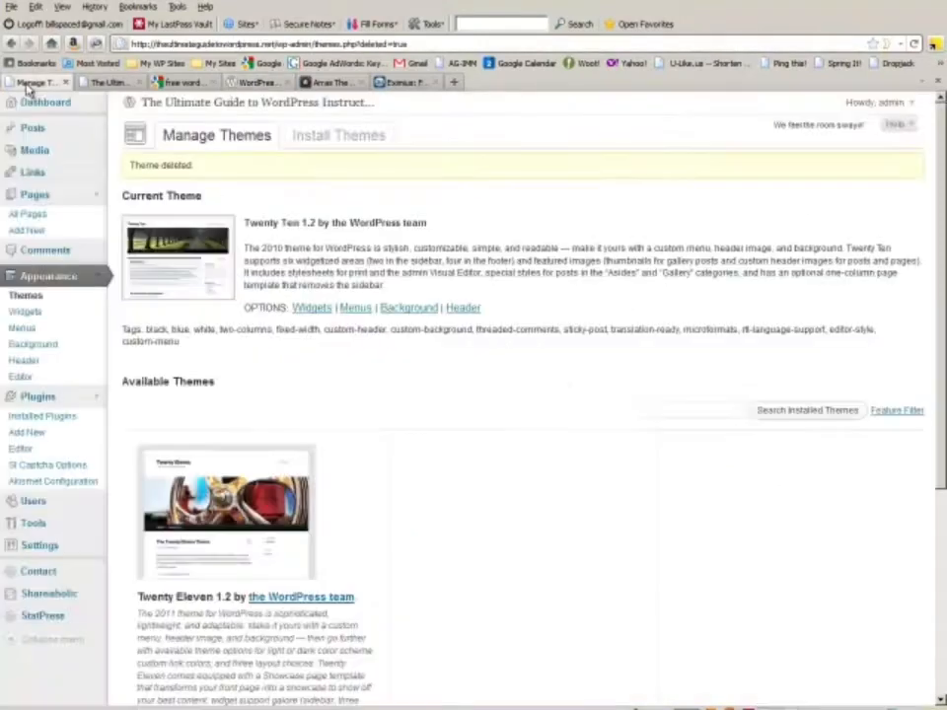
left_click(343, 138)
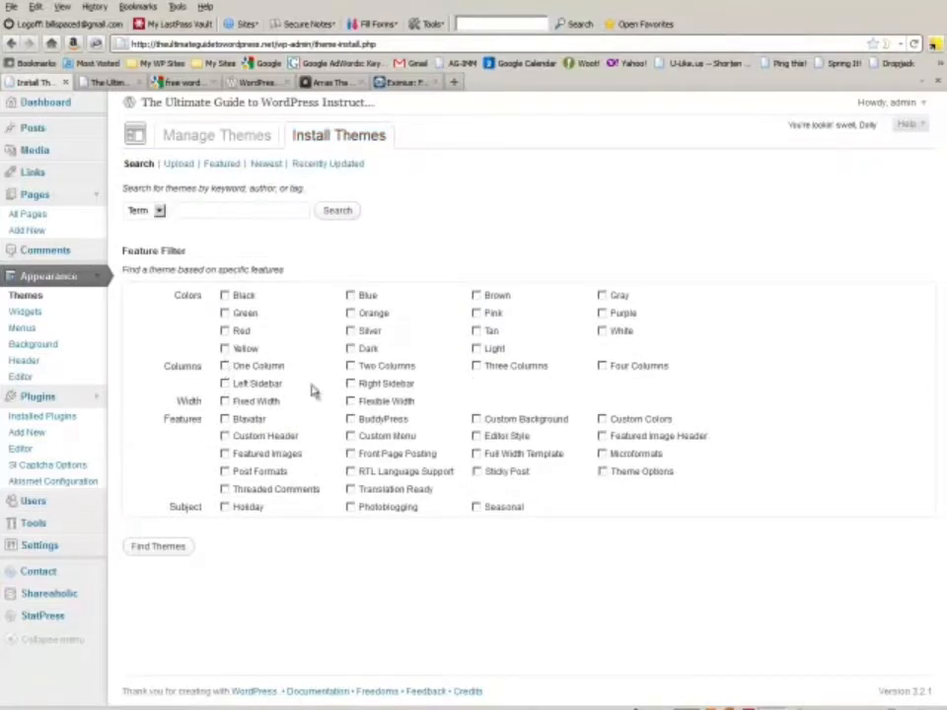
left_click(350, 367)
left_click(353, 508)
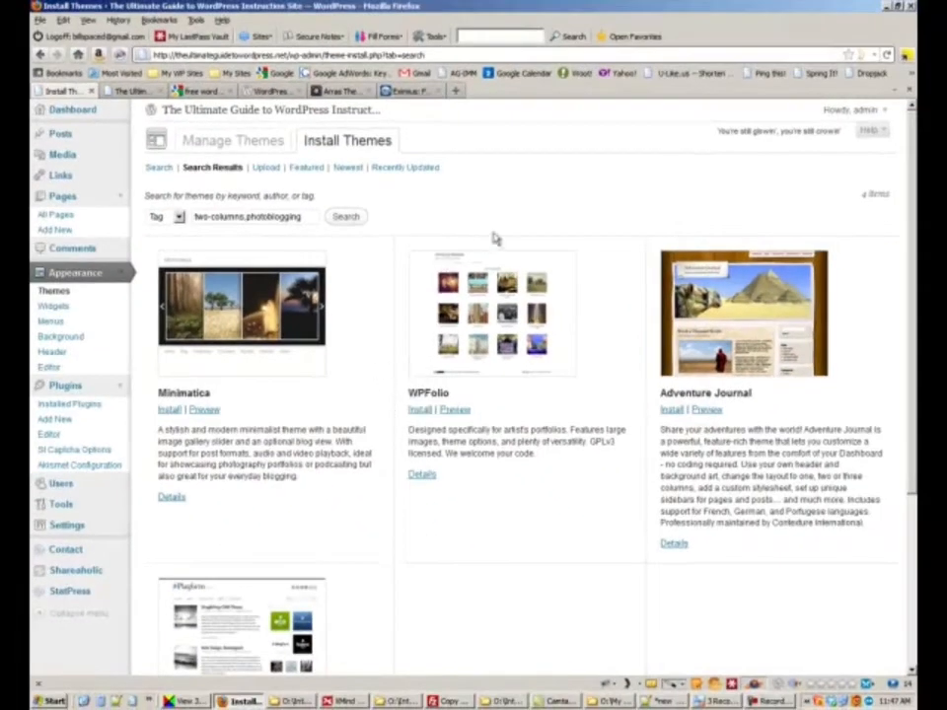
scroll(530, 429, "down", 4)
scroll(523, 427, "up", 3)
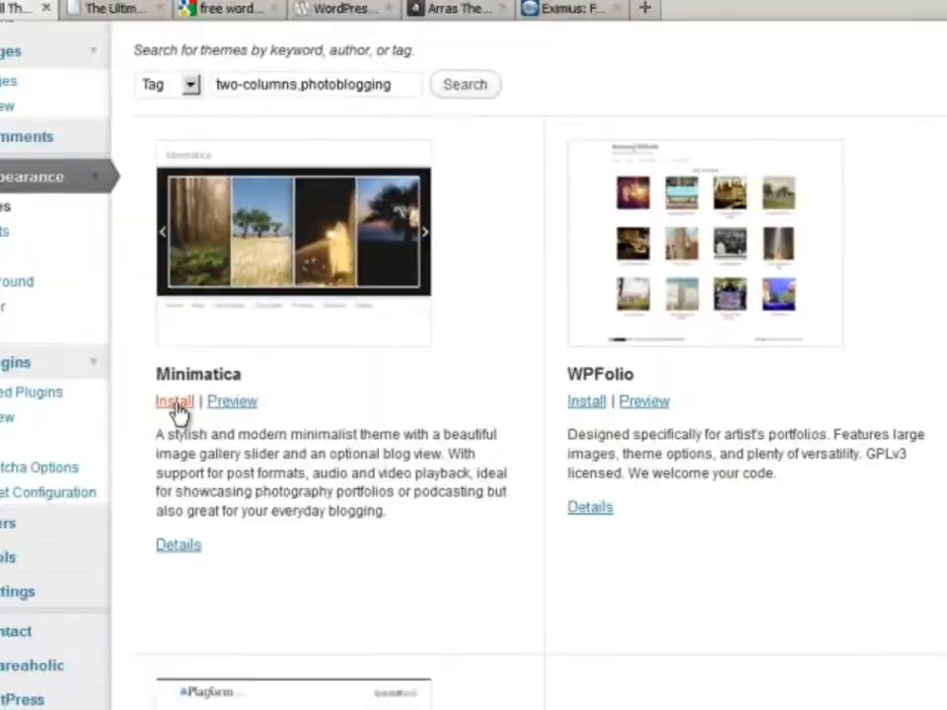
- Install the Minimatica theme from the search results and activate it
left_click(179, 403)
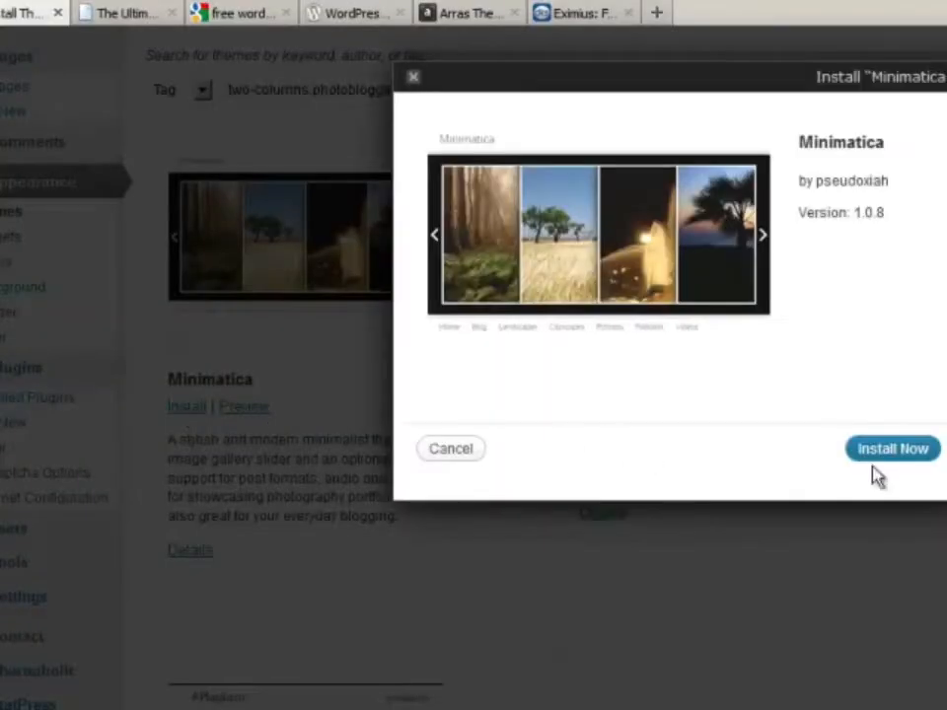
left_click(894, 450)
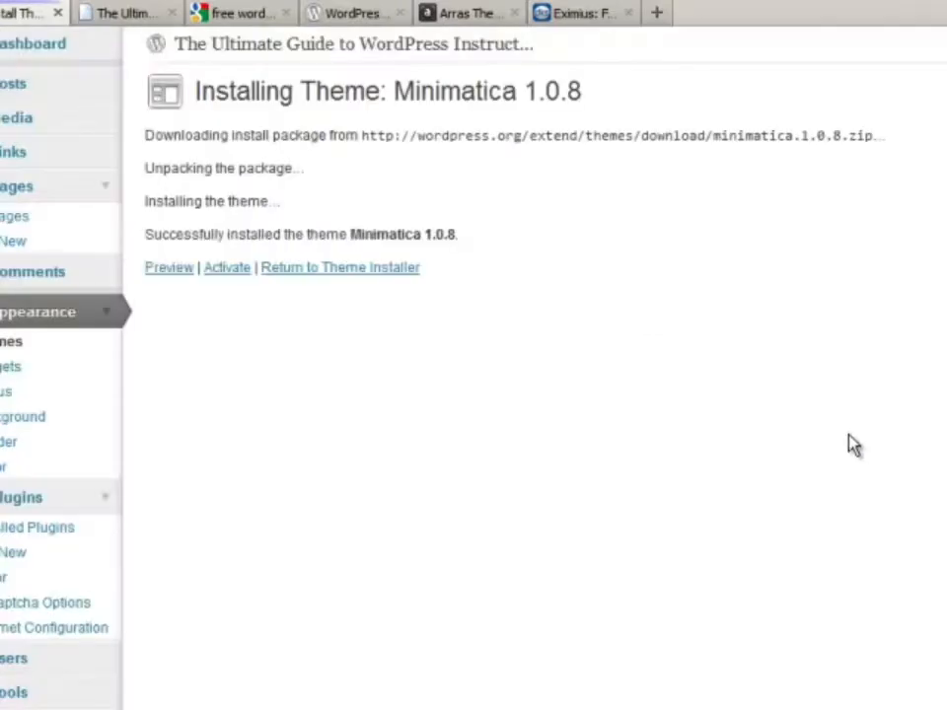
left_click(225, 271)
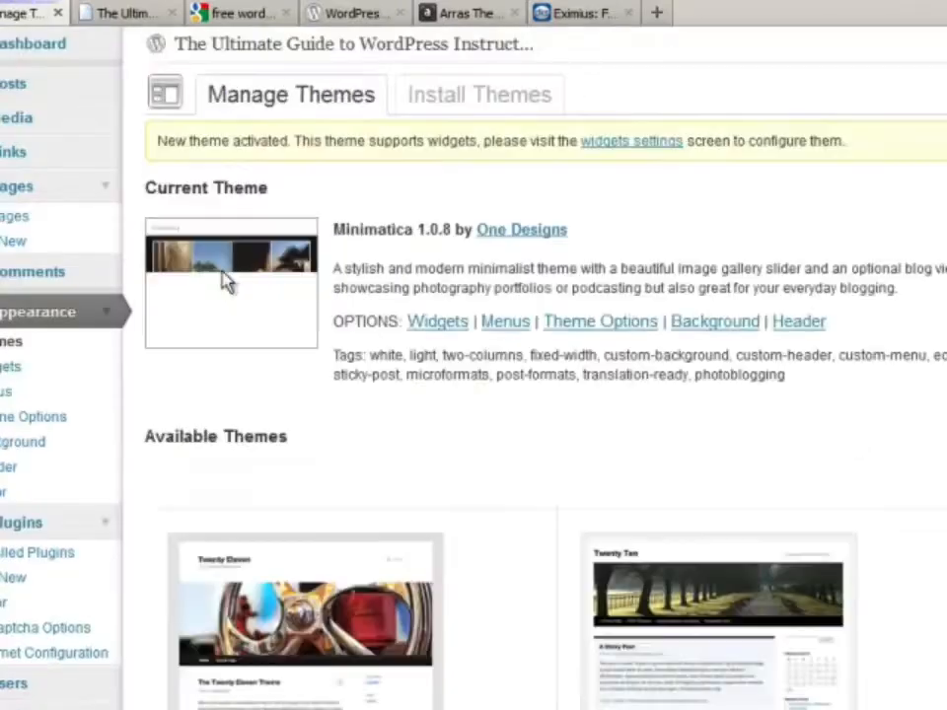
- Reload the live site to view it with the Minimatica theme
left_click(126, 12)
right_click(130, 14)
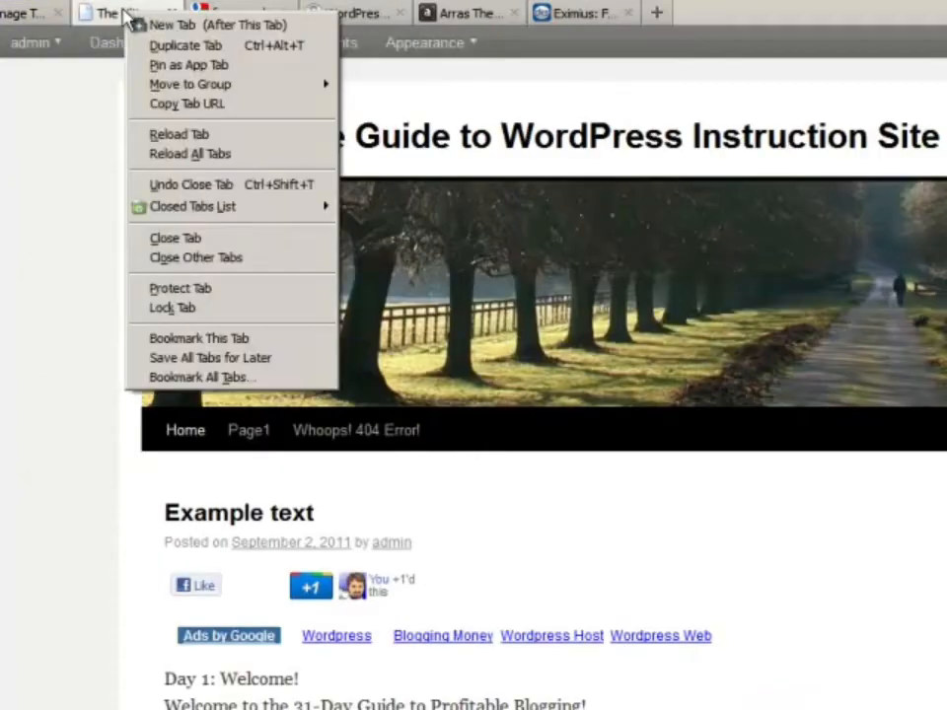
left_click(66, 139)
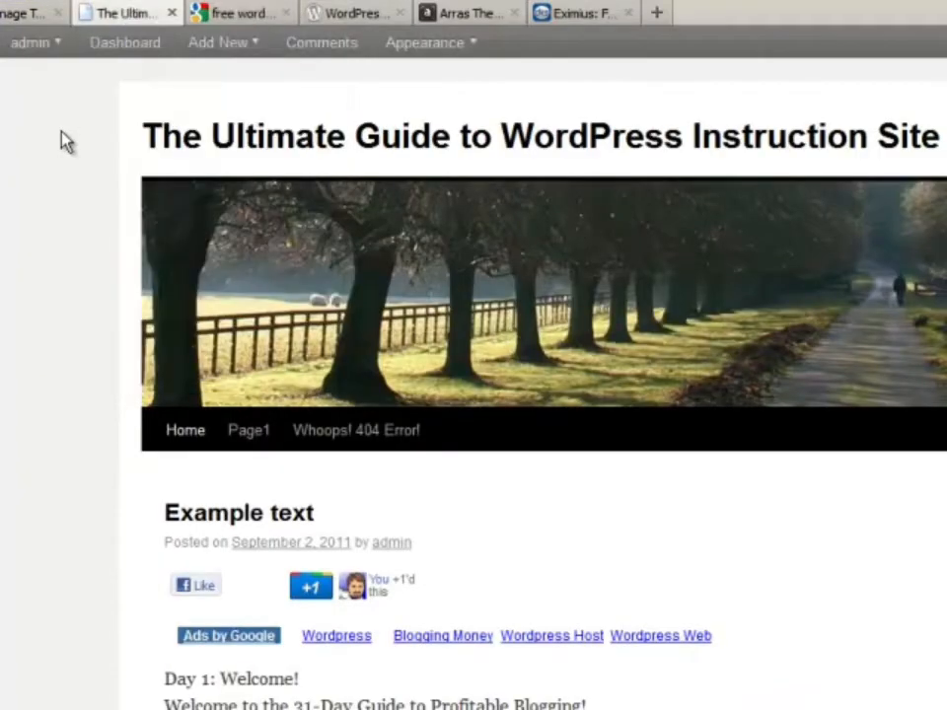
right_click(123, 16)
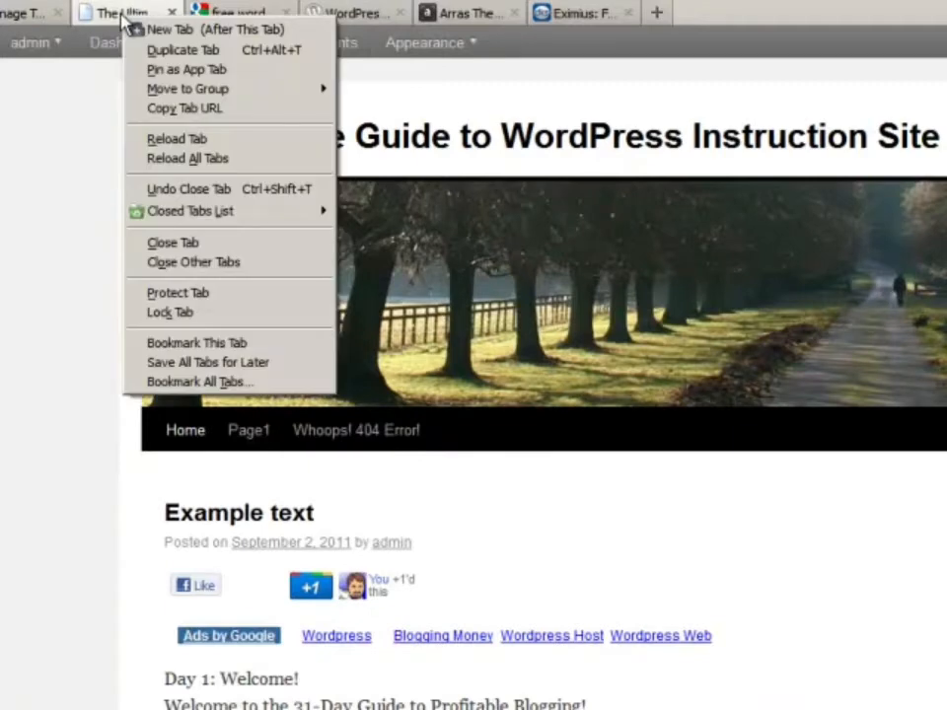
left_click(151, 140)
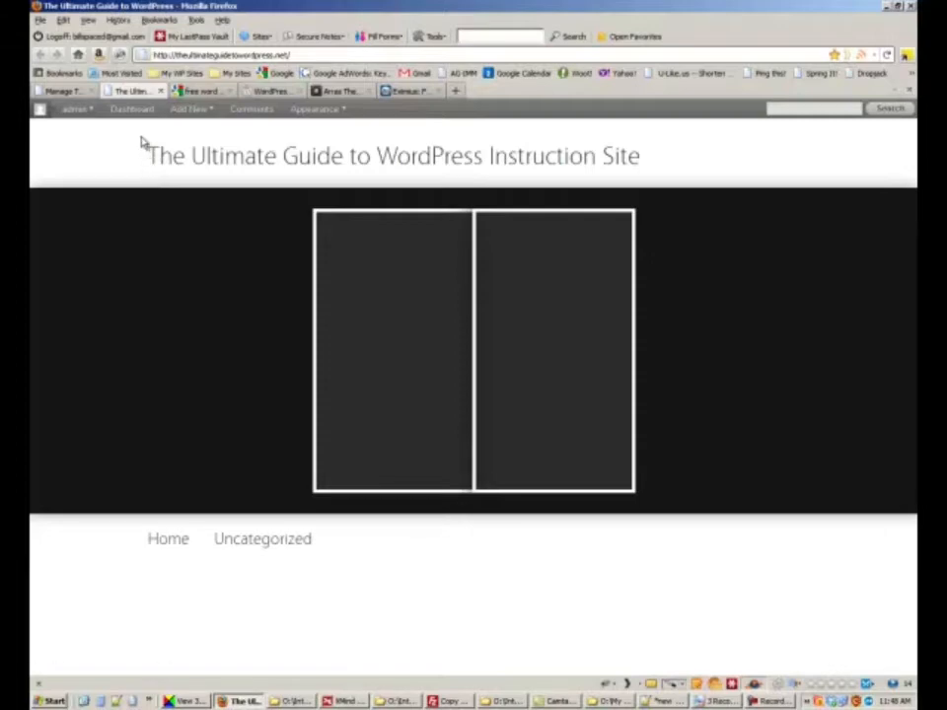
- Return to the theme management page and activate the Twenty Eleven theme instead
left_click(61, 92)
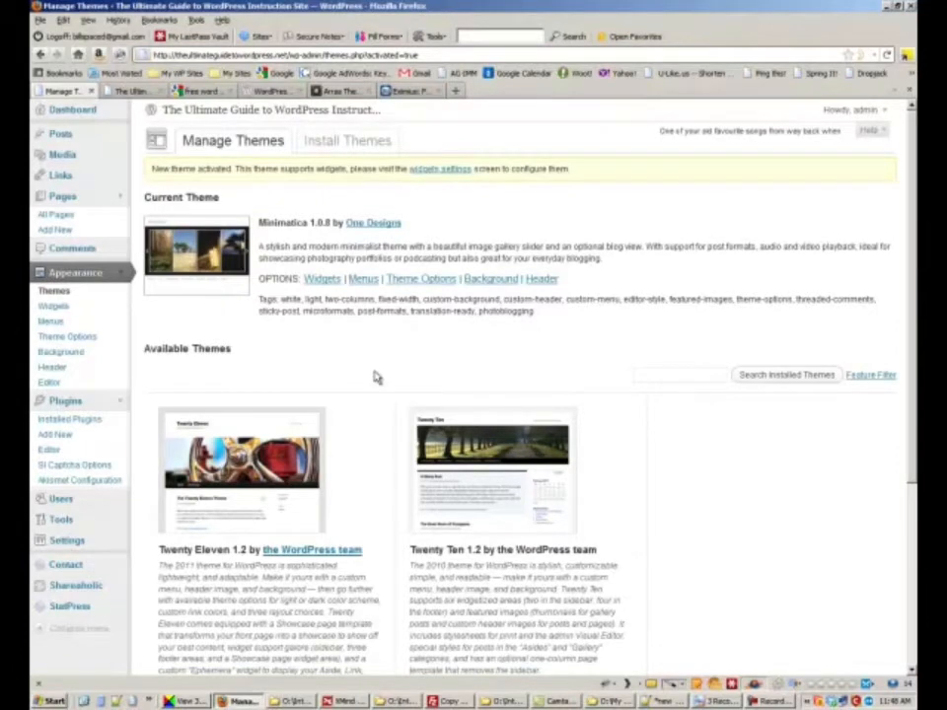
scroll(373, 377, "down", 5)
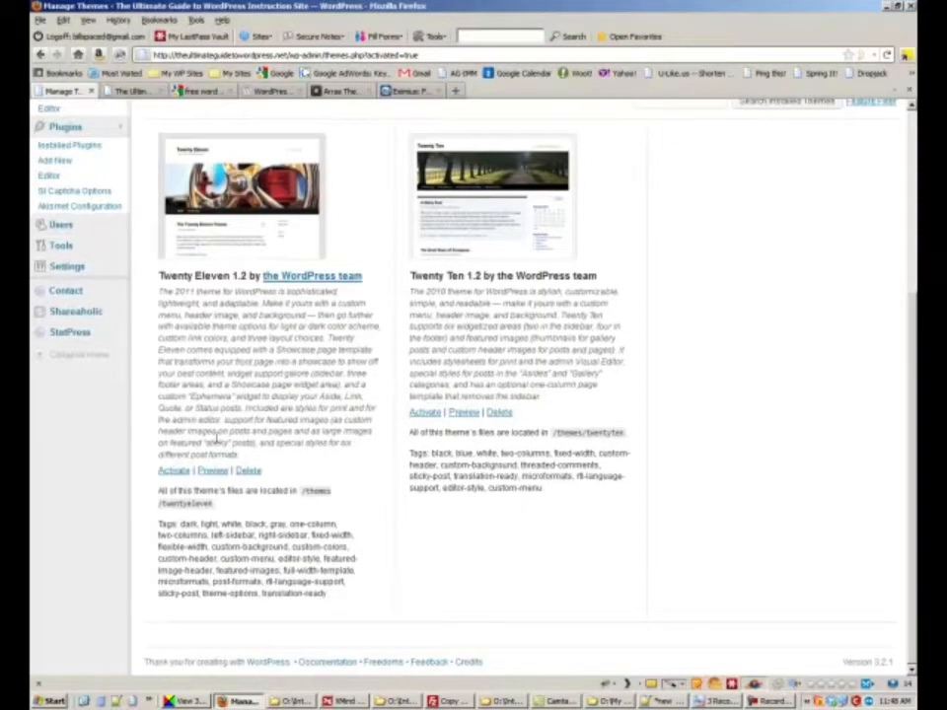
left_click(176, 474)
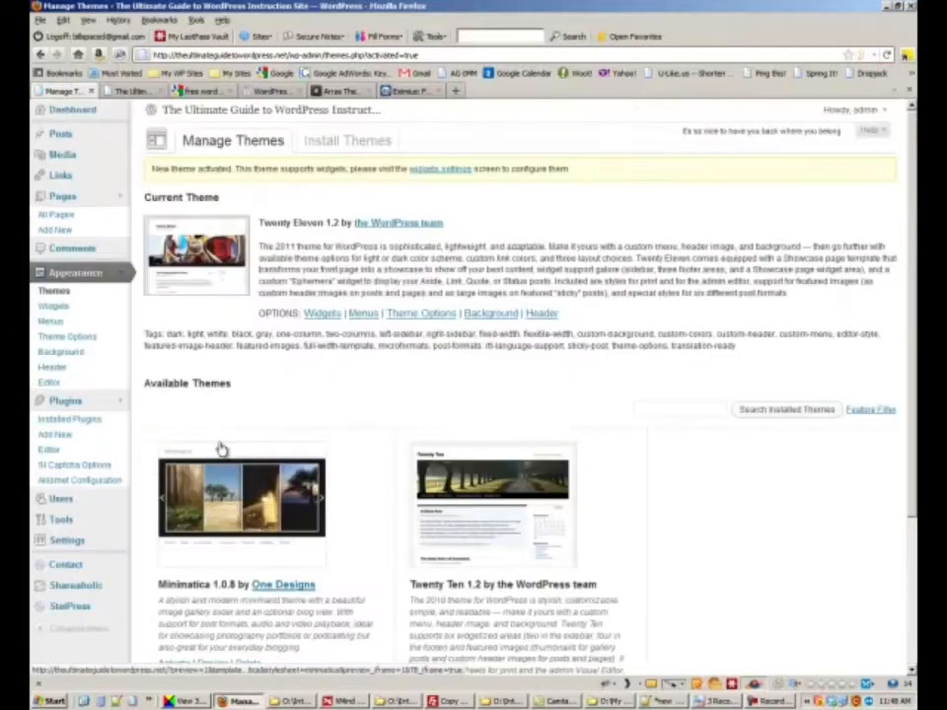
- Reload the live site and look over its home page in the Twenty Eleven theme
left_click(199, 92)
left_click(141, 91)
right_click(145, 93)
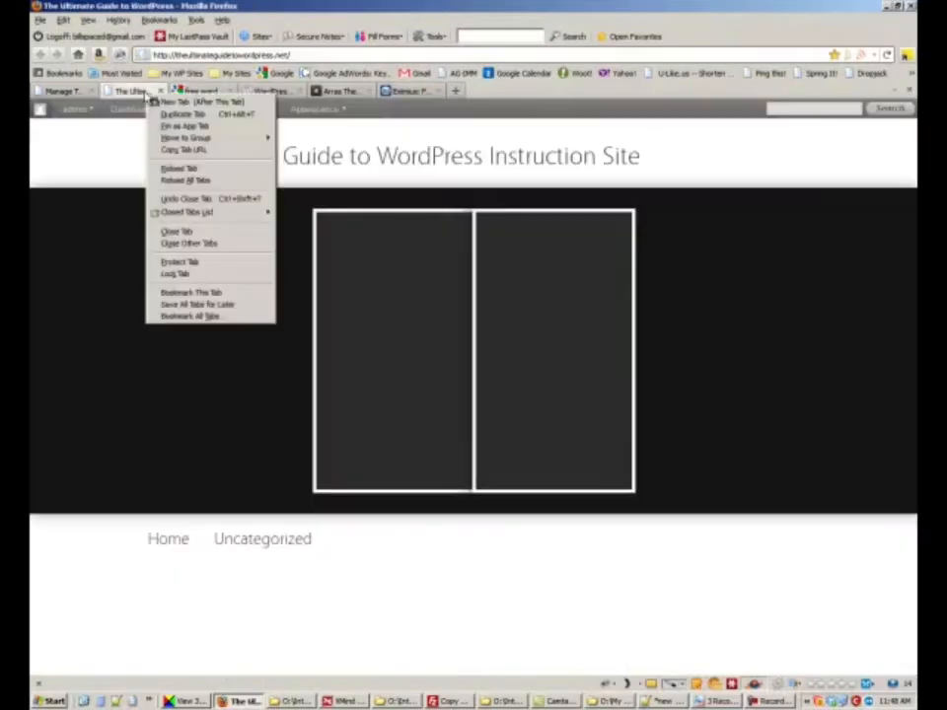
left_click(166, 169)
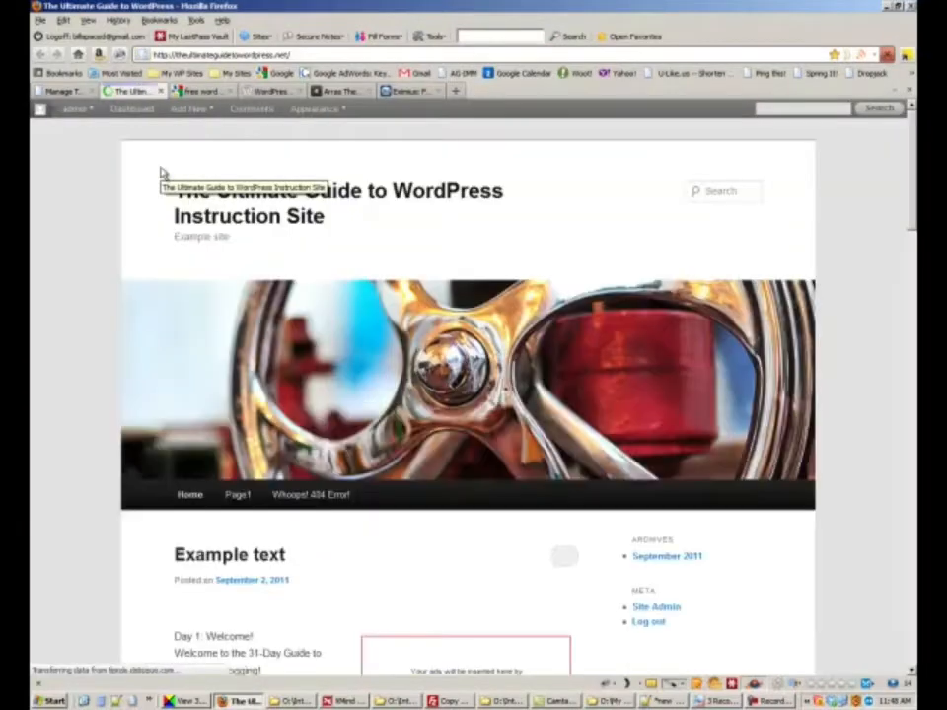
scroll(86, 268, "down", 5)
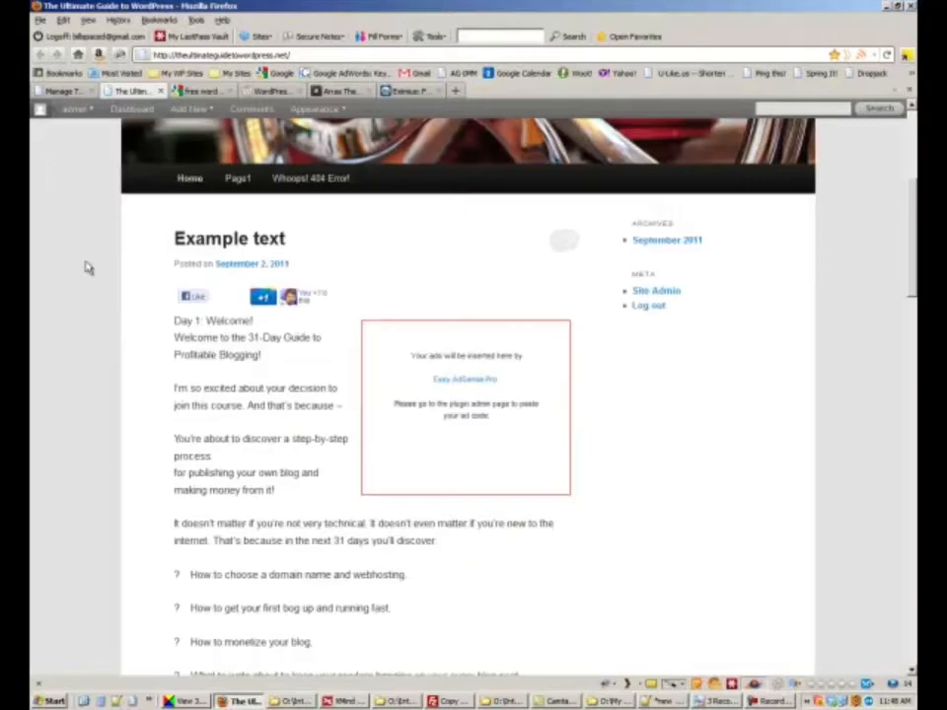
scroll(87, 268, "up", 5)
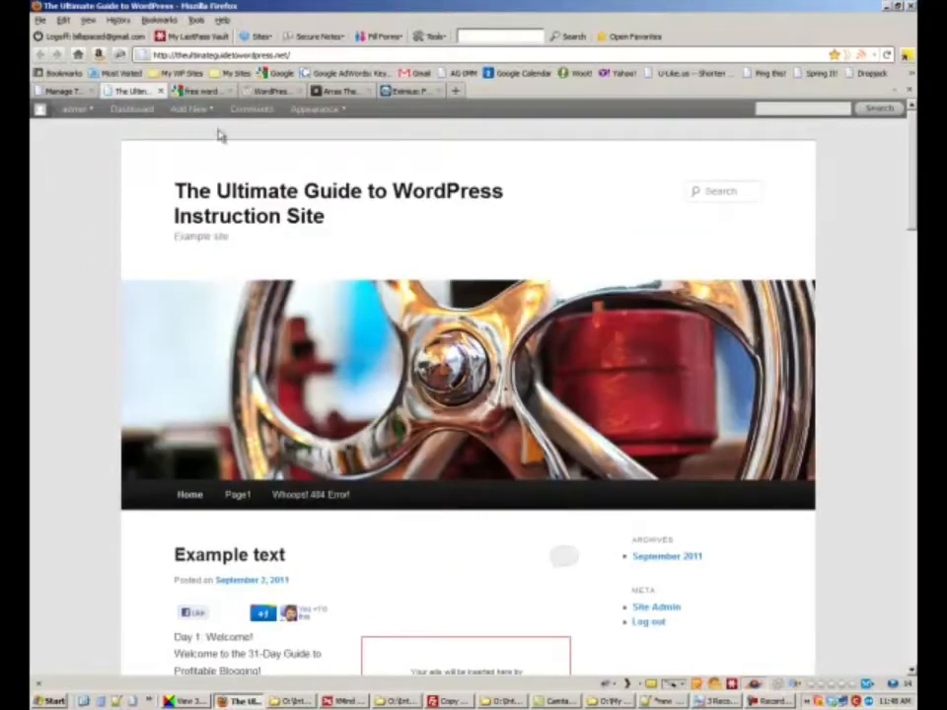
- Open the "Free Premium WordPress Themes 2011" result from the Google search, browse its best free themes and return to the results
left_click(274, 90)
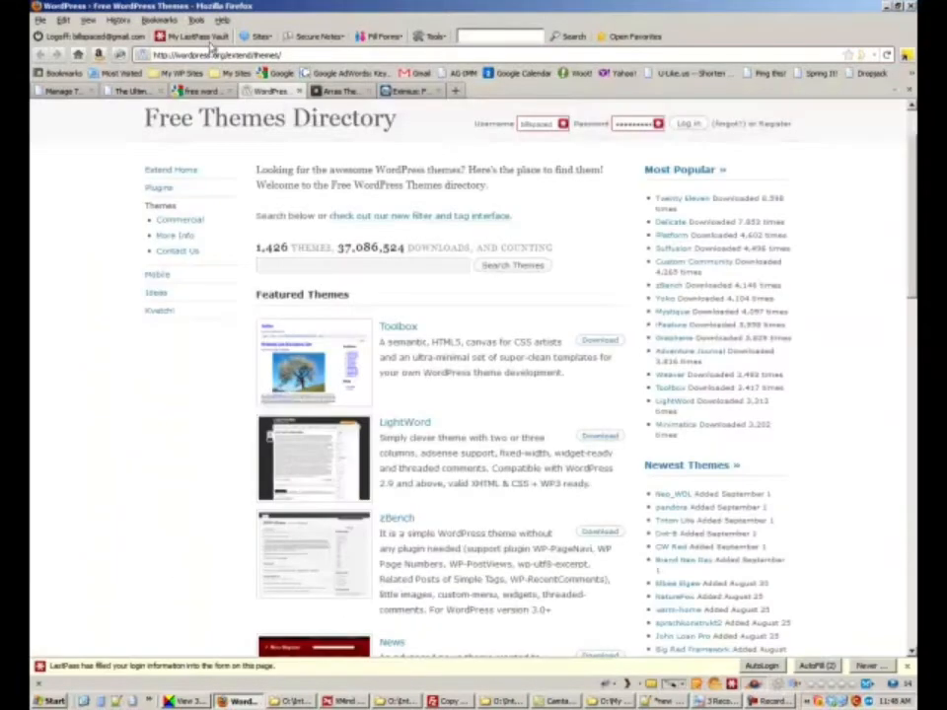
left_click(199, 91)
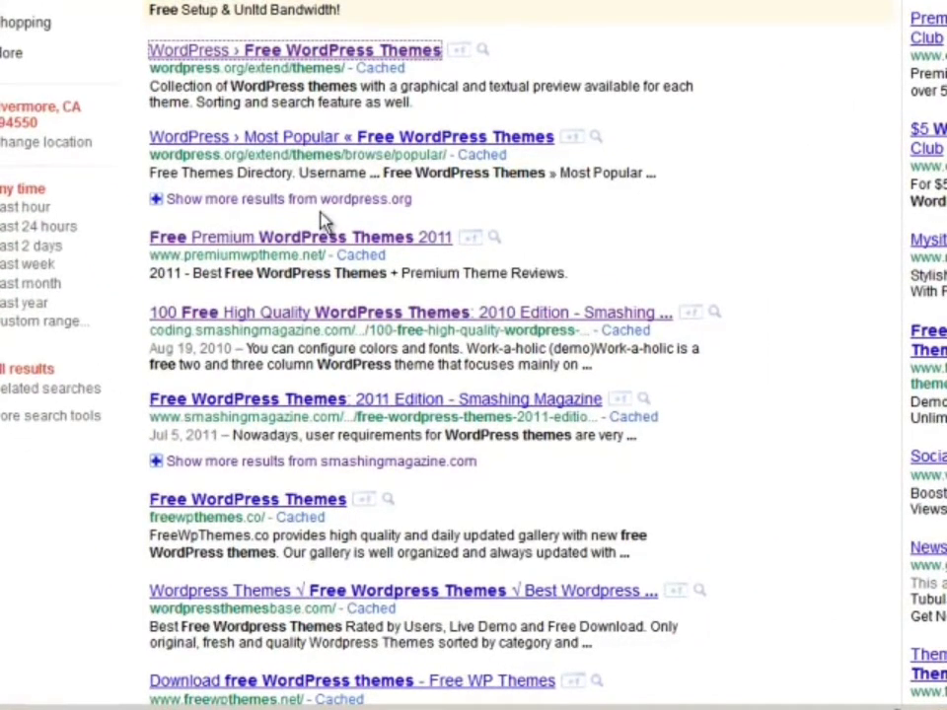
left_click(267, 243)
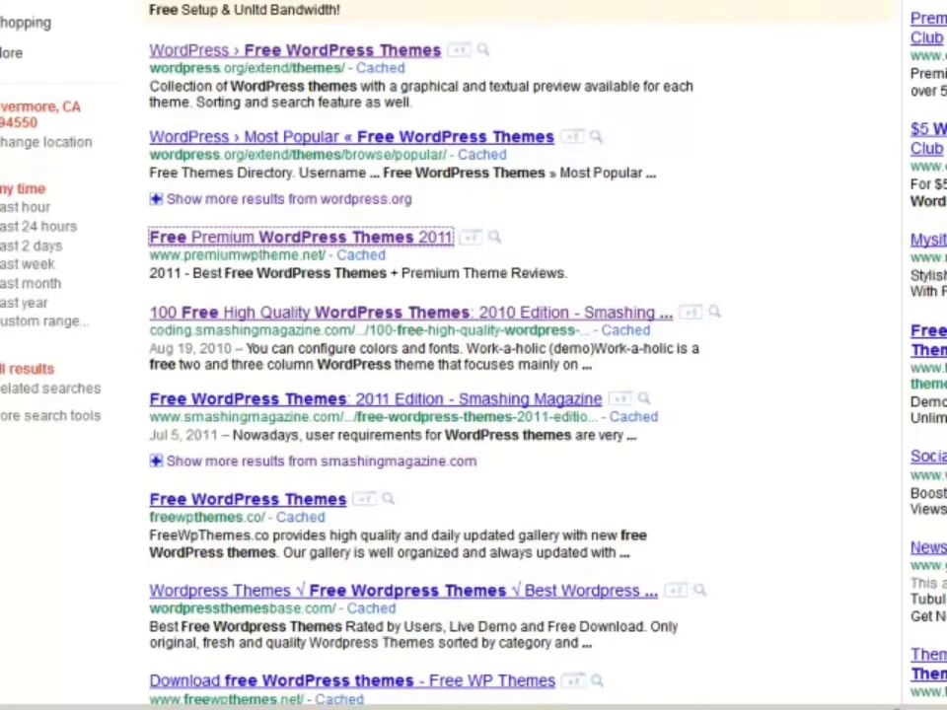
key("ctrl+Tab")
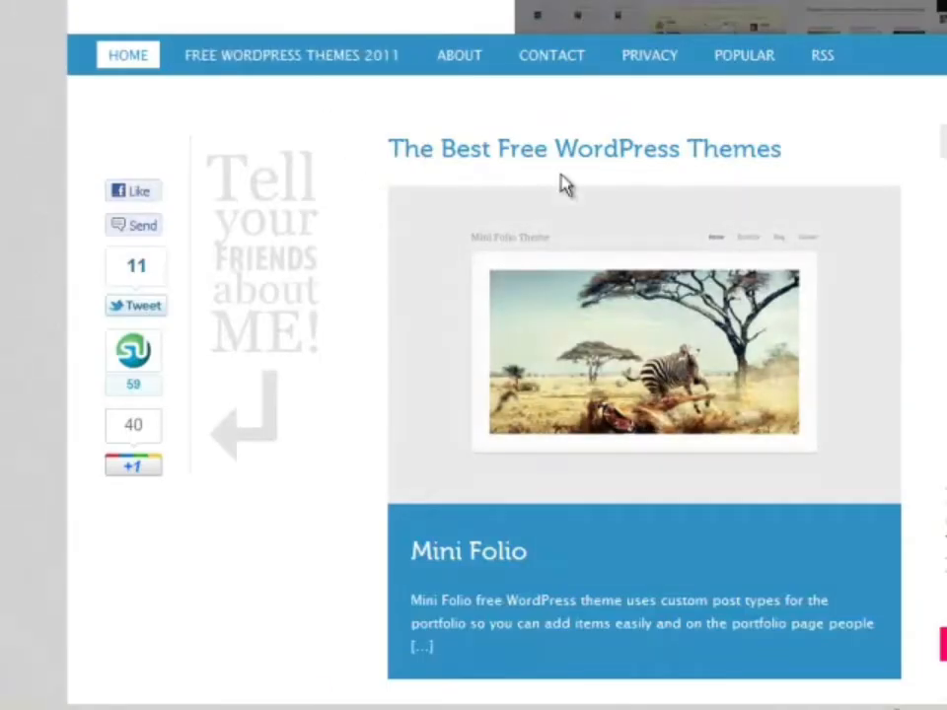
scroll(565, 185, "down", 10)
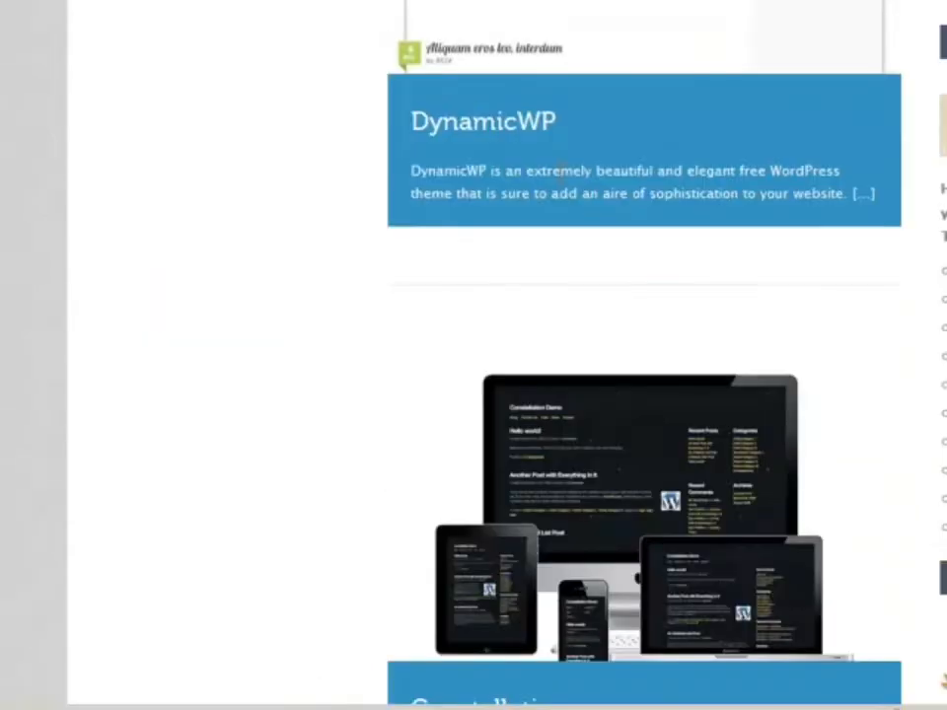
scroll(566, 186, "down", 5)
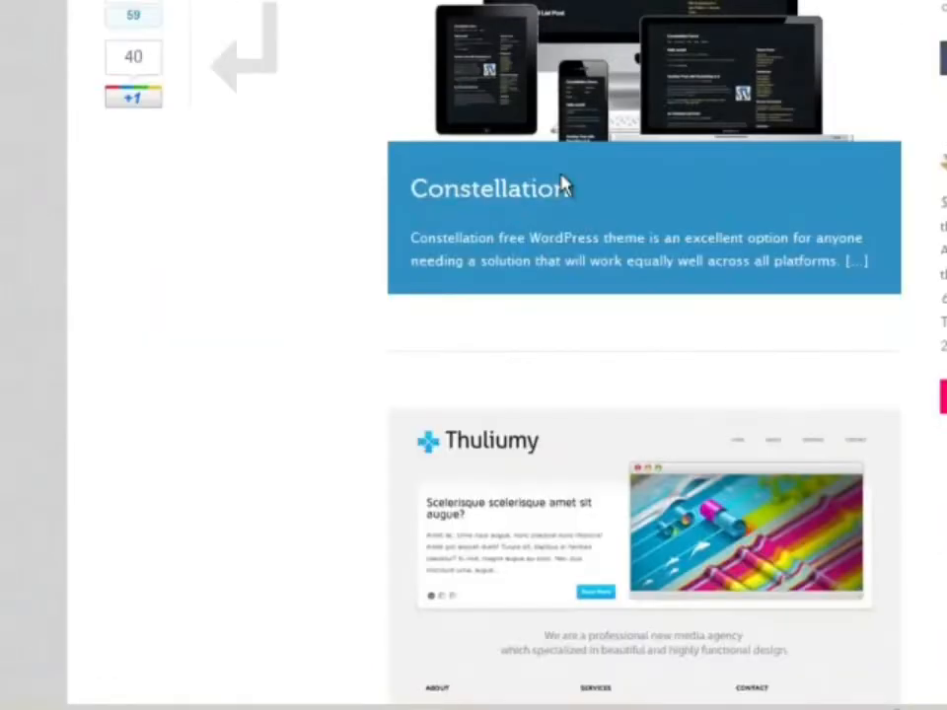
scroll(533, 255, "down", 6)
scroll(533, 256, "up", 20)
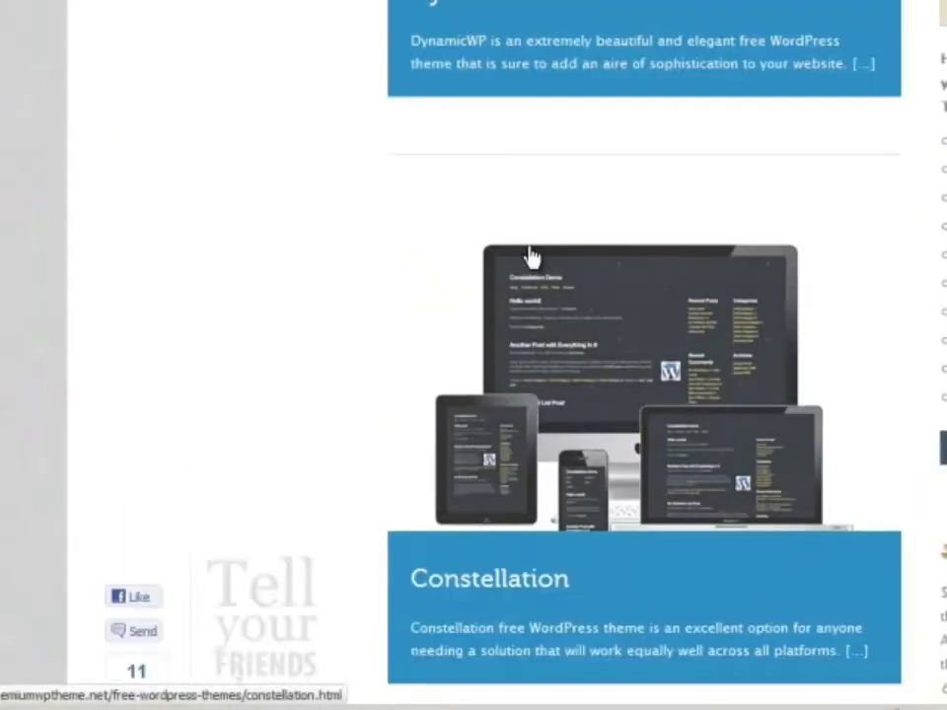
scroll(530, 257, "up", 4)
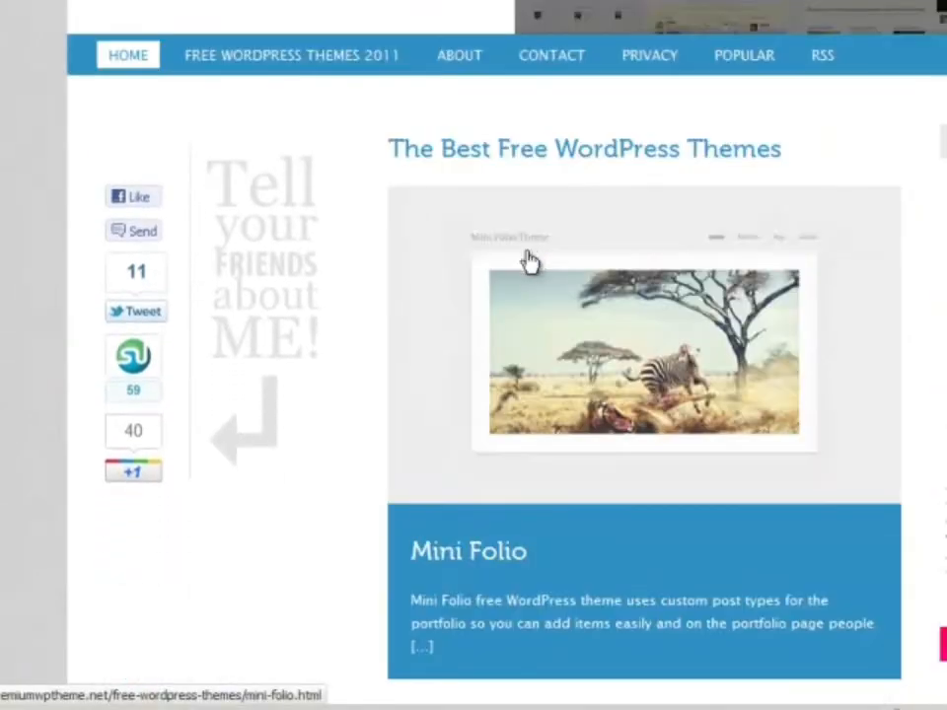
key("alt+Left")
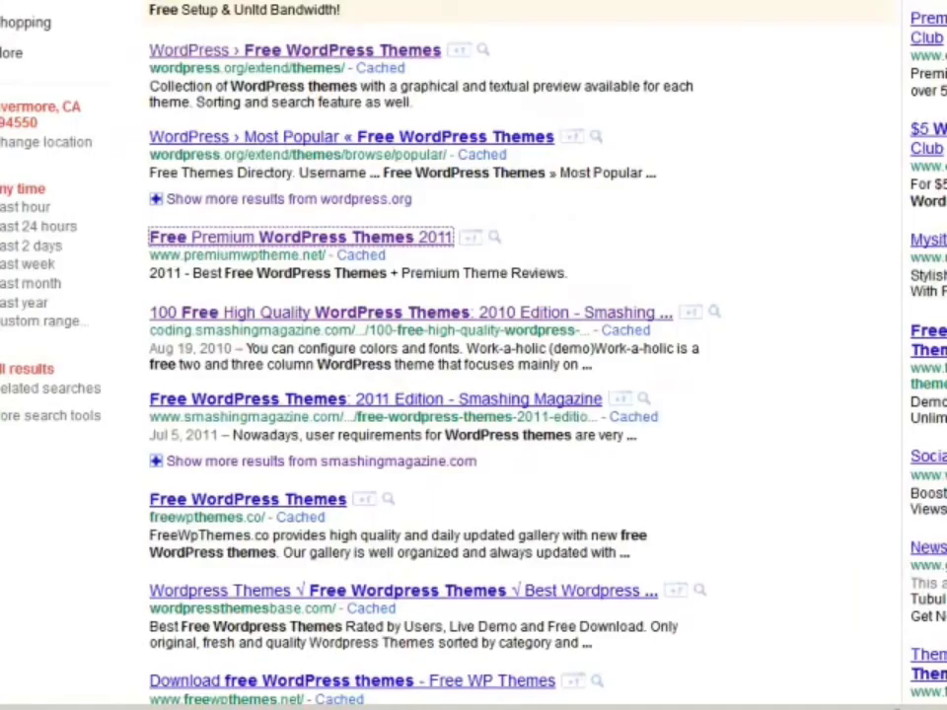
- Open Smashing Magazine's "Free WordPress Themes: 2011 Edition" from the search results and browse its portfolio and business theme previews
left_click(291, 401)
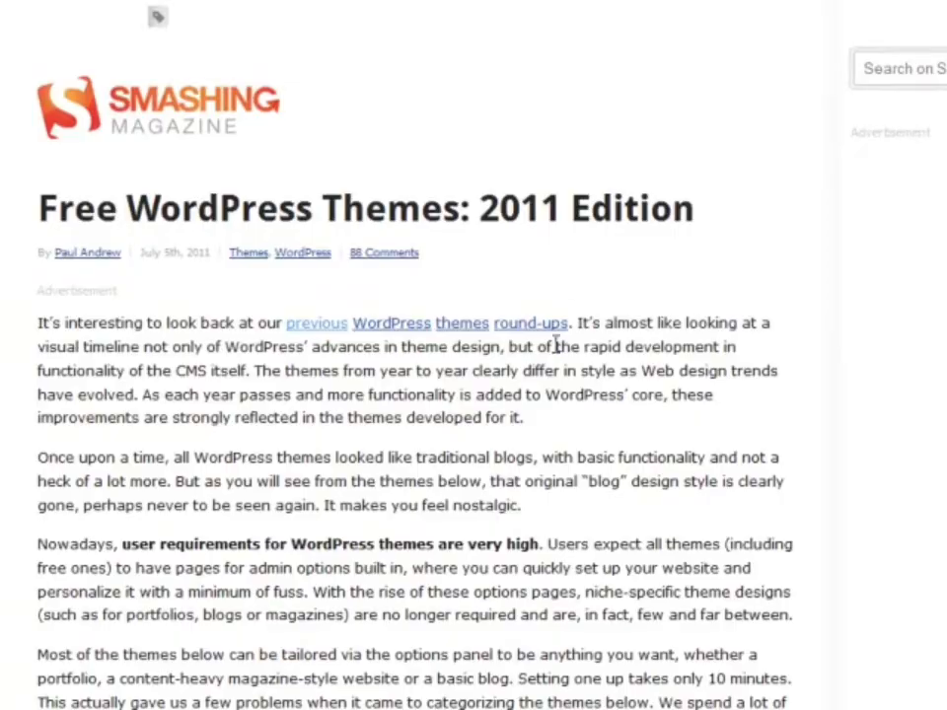
scroll(555, 345, "down", 15)
scroll(545, 363, "down", 10)
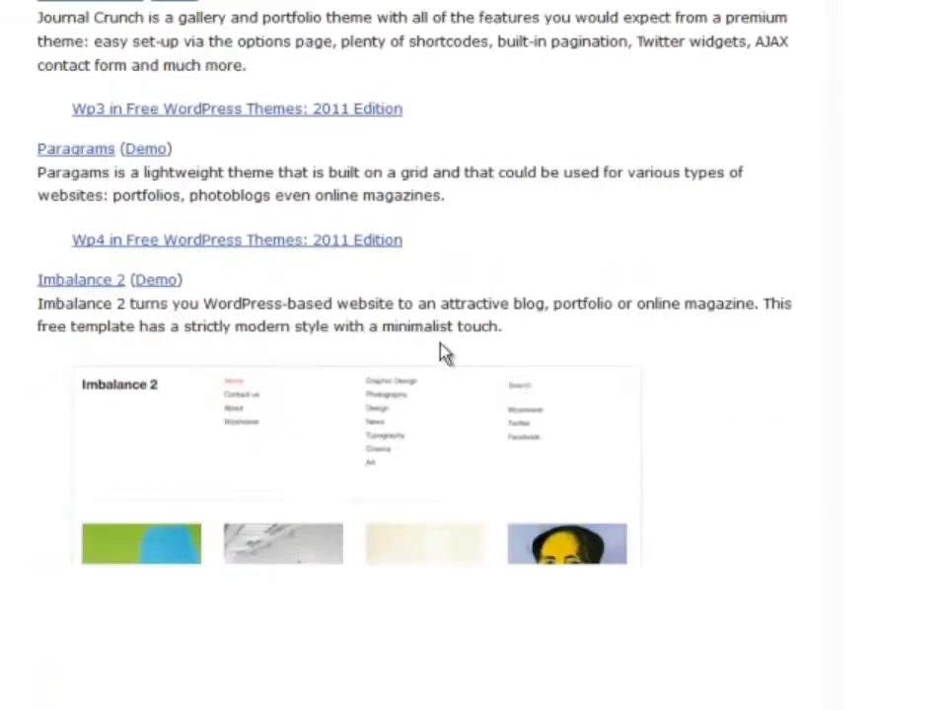
scroll(445, 353, "down", 20)
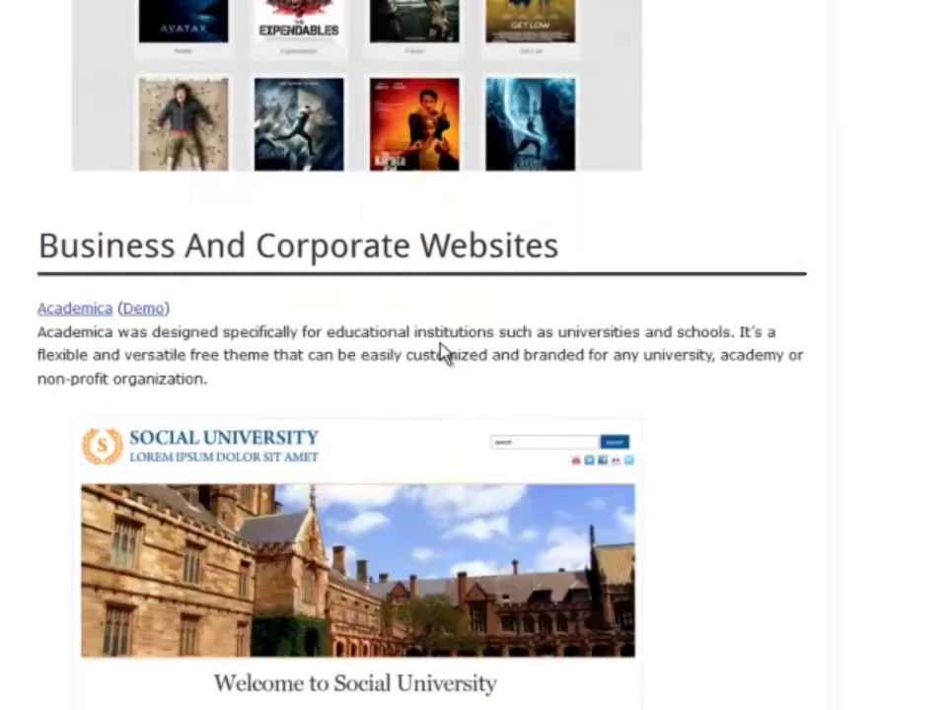
scroll(444, 353, "down", 7)
scroll(444, 353, "up", 6)
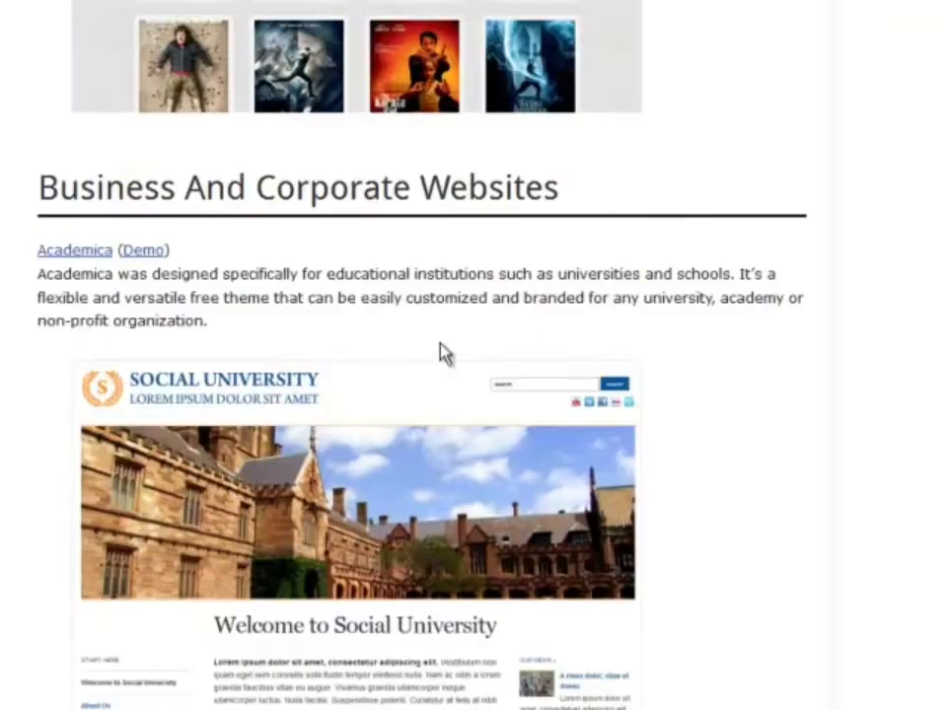
scroll(405, 296, "up", 9)
scroll(407, 340, "up", 1)
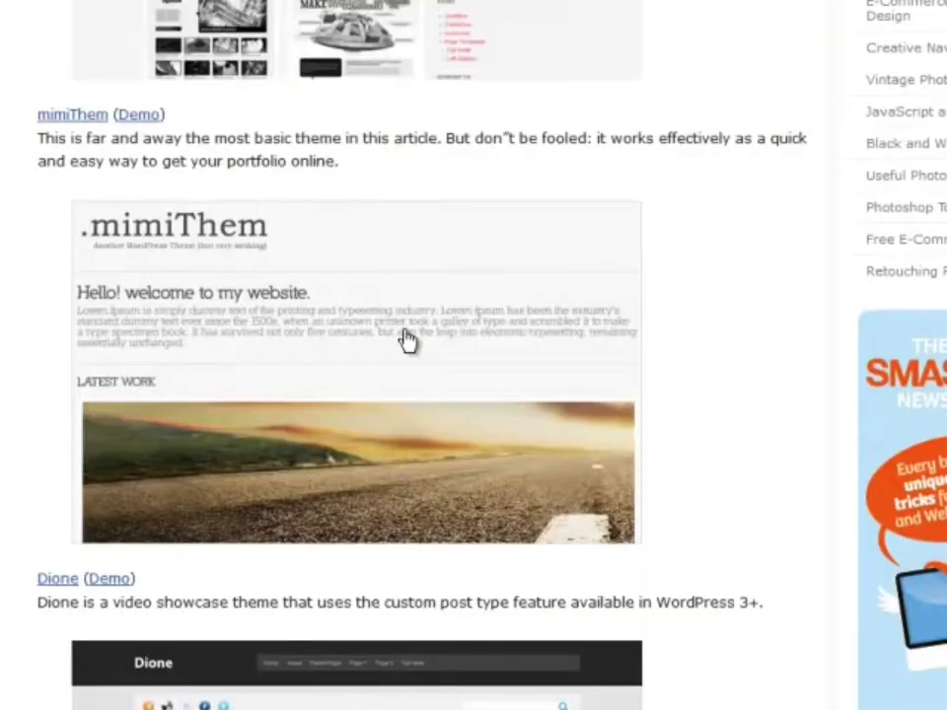
scroll(407, 340, "up", 9)
scroll(405, 342, "down", 8)
scroll(405, 340, "up", 5)
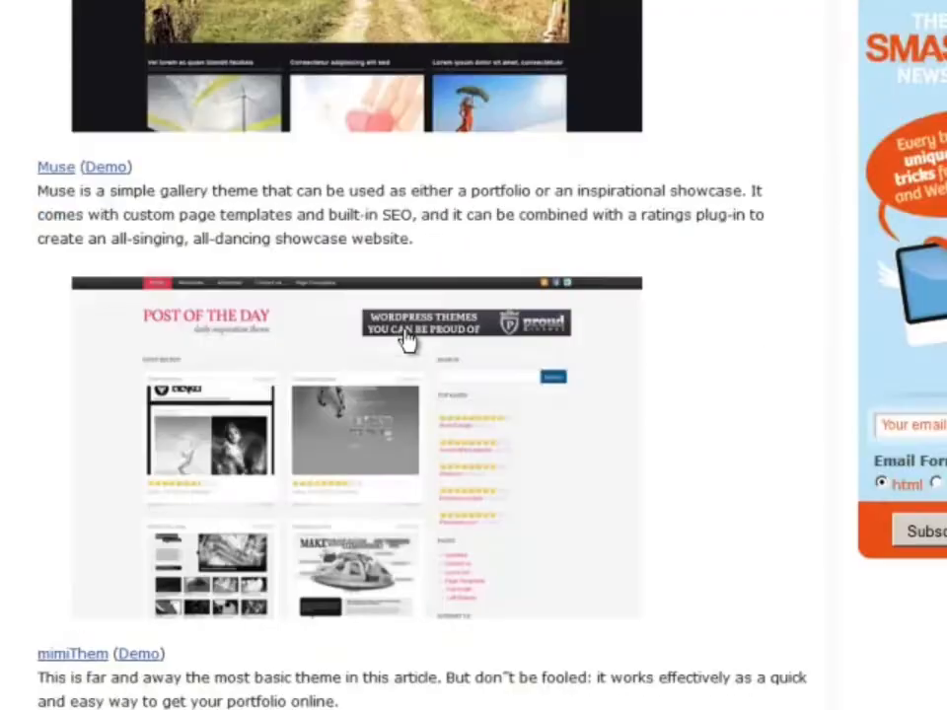
scroll(407, 340, "up", 15)
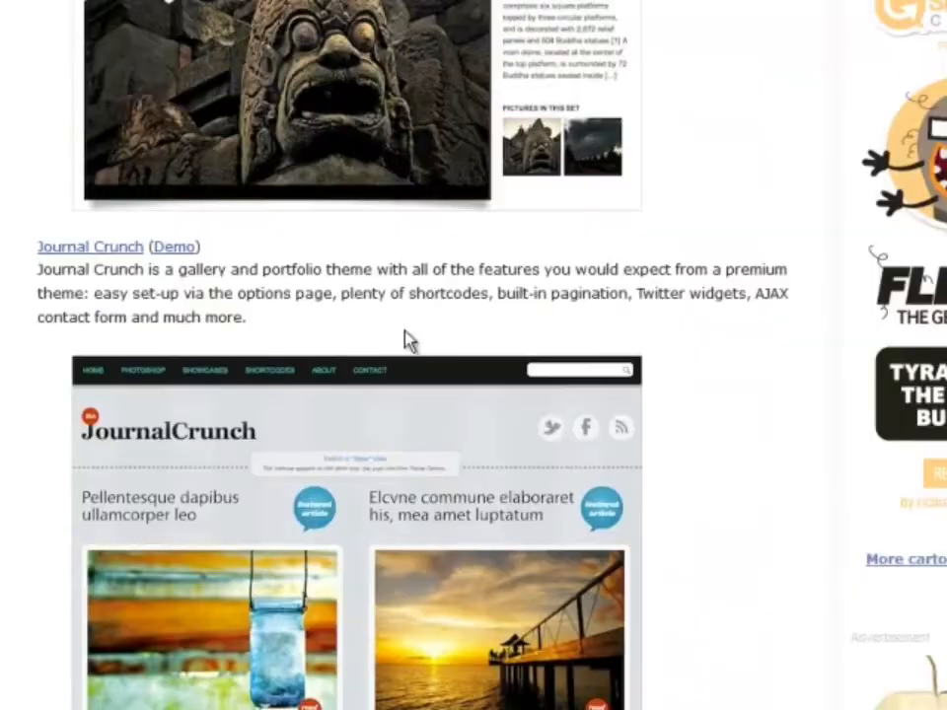
- Look through more gallery and portfolio theme previews in the Smashing Magazine article, from Journal Crunch on past Photoria and Muse
scroll(409, 340, "down", 13)
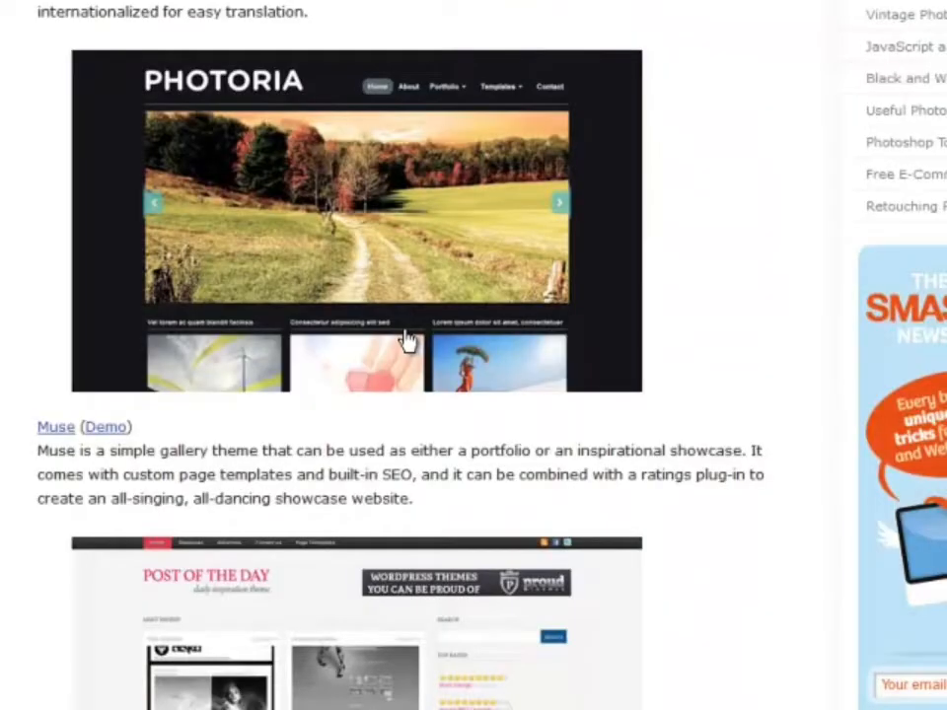
scroll(408, 340, "down", 10)
scroll(407, 340, "down", 5)
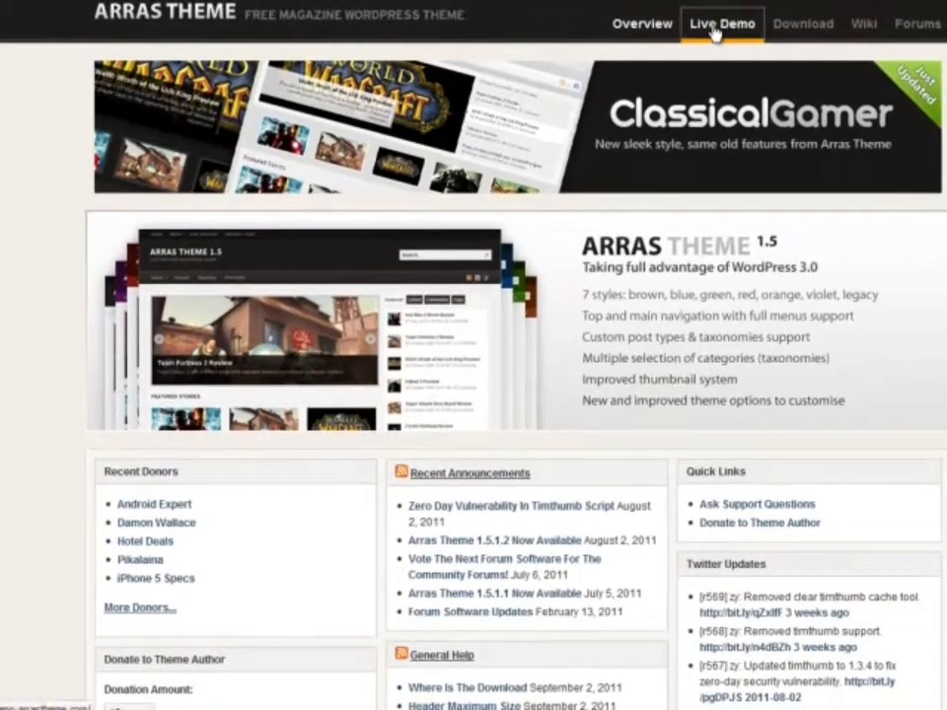
- Open the Arras theme's live demo and look over its featured stories and editors' picks on the home page
left_click(718, 29)
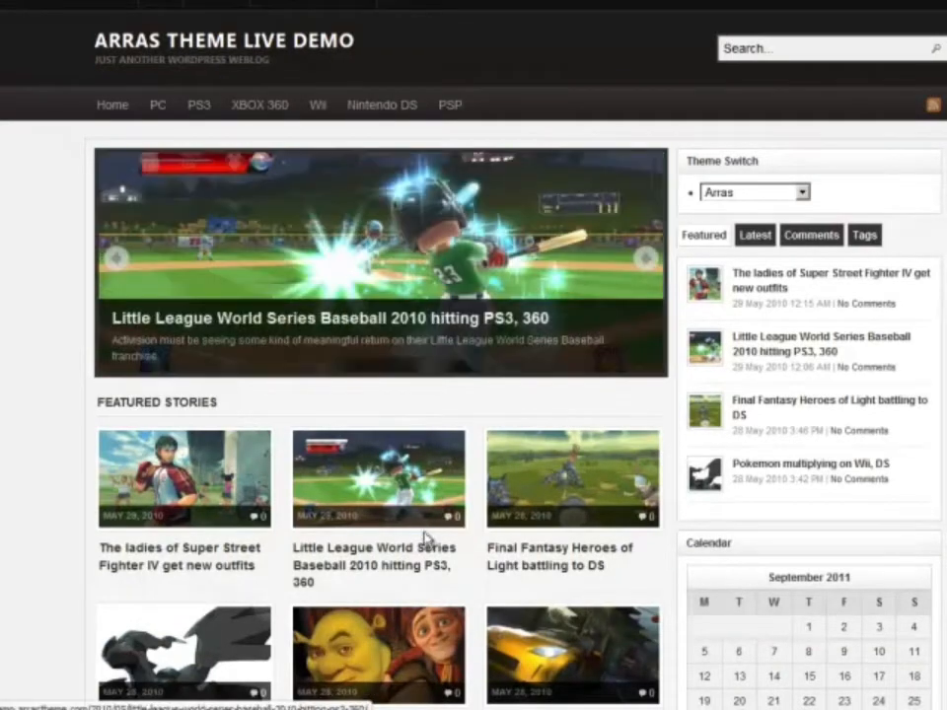
scroll(345, 548, "down", 3)
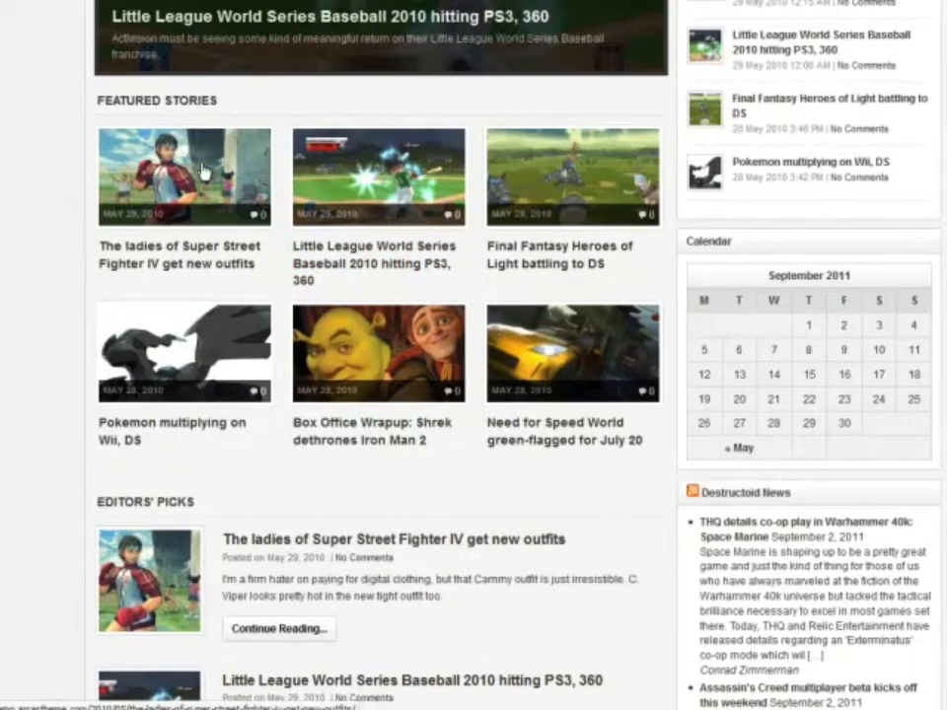
scroll(294, 557, "down", 2)
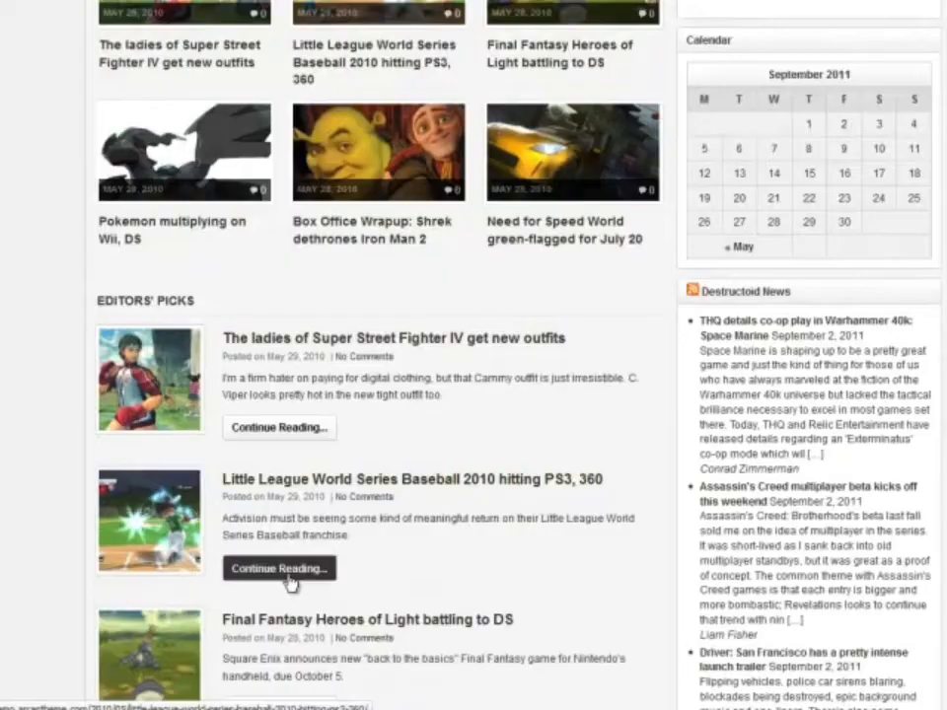
scroll(291, 582, "down", 3)
scroll(289, 577, "up", 8)
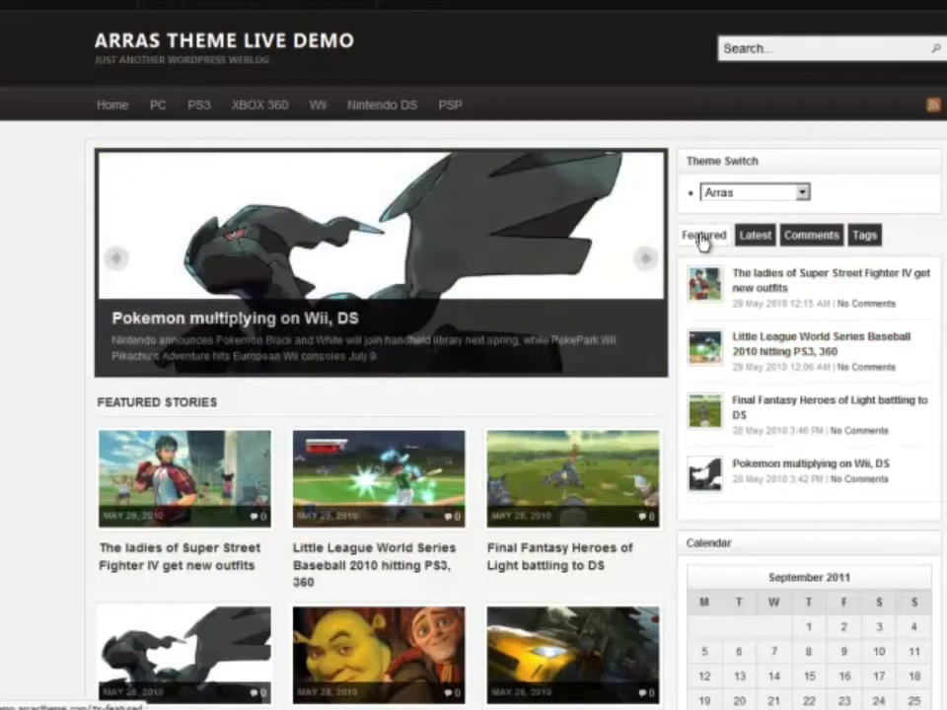
- Check the Arras demo's Latest, Comments and Tags sidebar lists, then examine its calendar, news feed, latest headlines and footer widgets
left_click(750, 237)
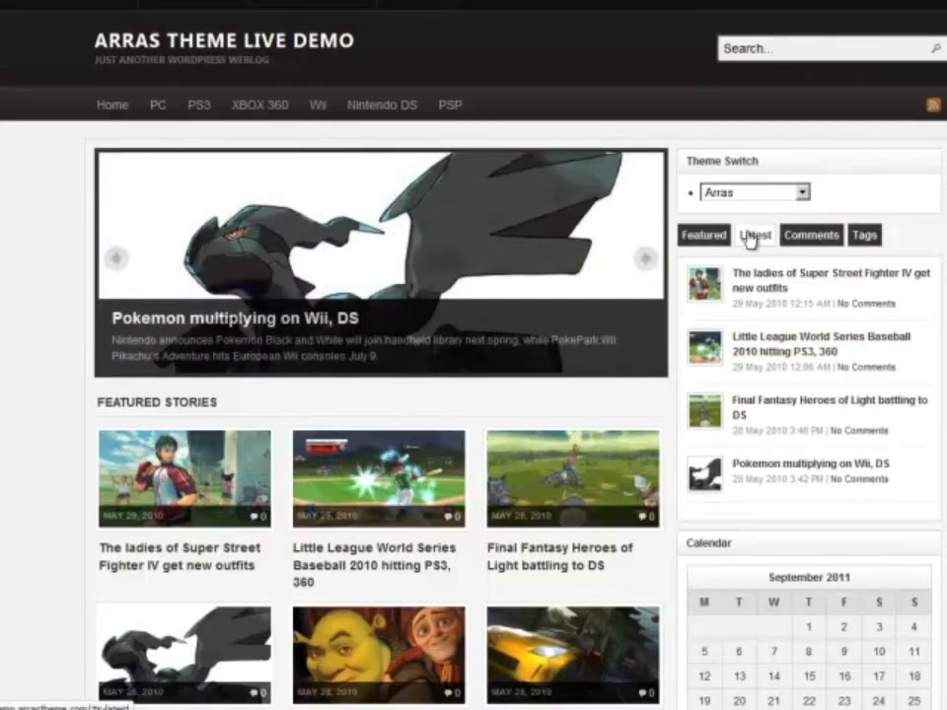
left_click(826, 239)
left_click(864, 239)
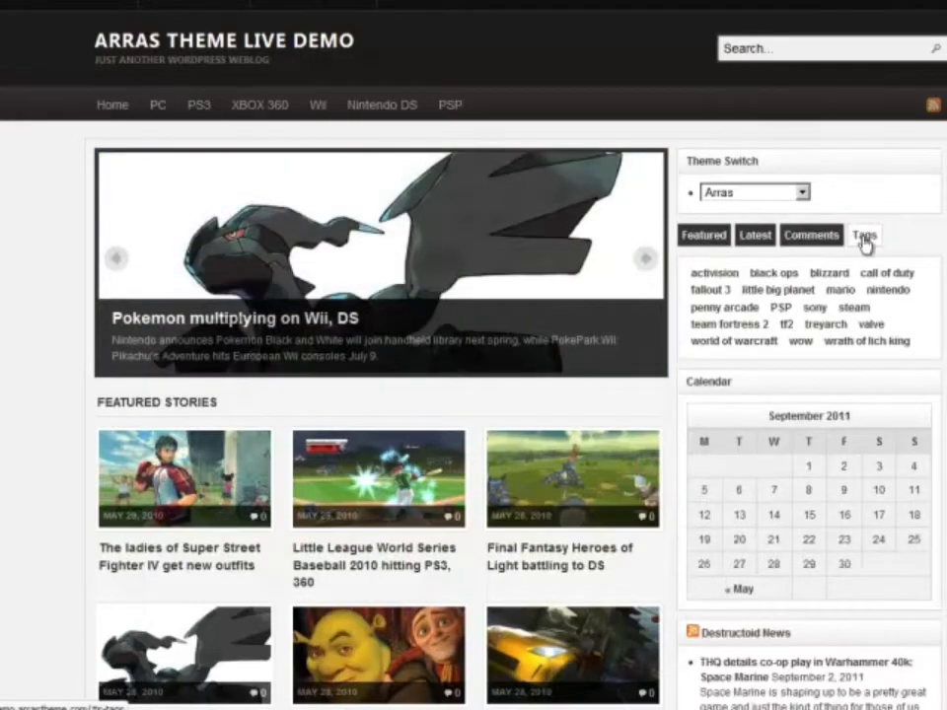
scroll(864, 239, "down", 2)
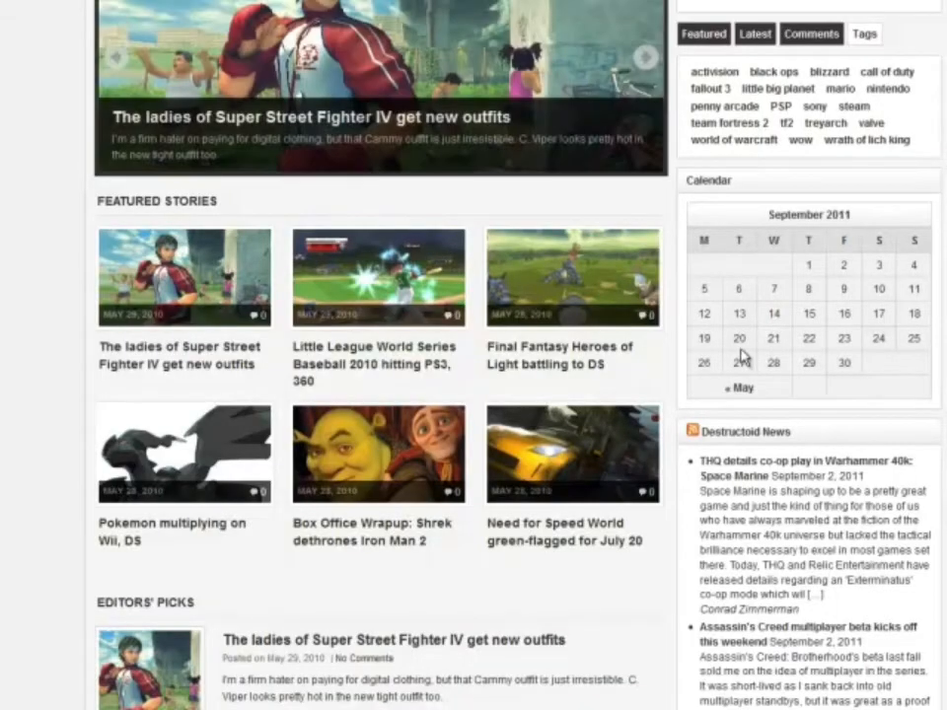
scroll(725, 361, "down", 2)
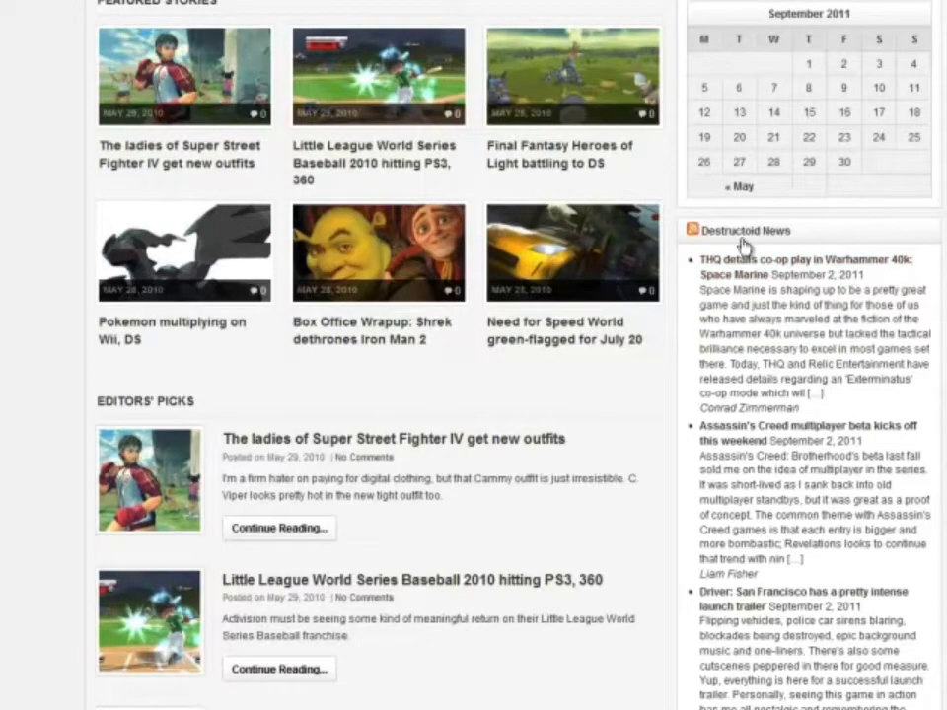
scroll(719, 444, "down", 4)
scroll(719, 445, "down", 8)
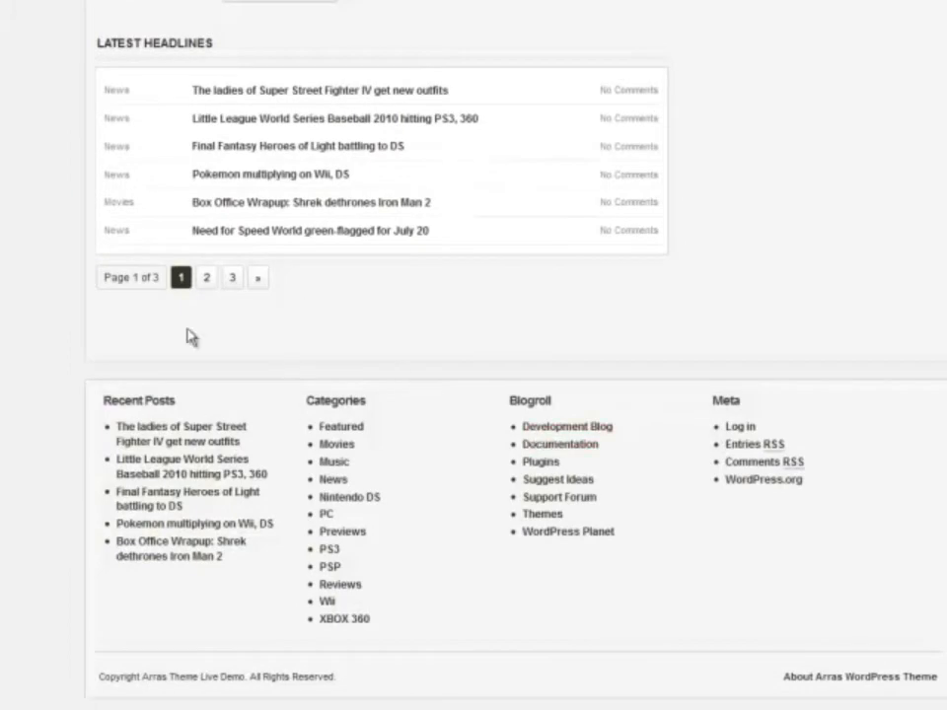
scroll(186, 335, "up", 3)
scroll(298, 471, "down", 3)
- Switch to the dkszone.net page on the Eximius three-column theme and read through its description
left_click(633, 1)
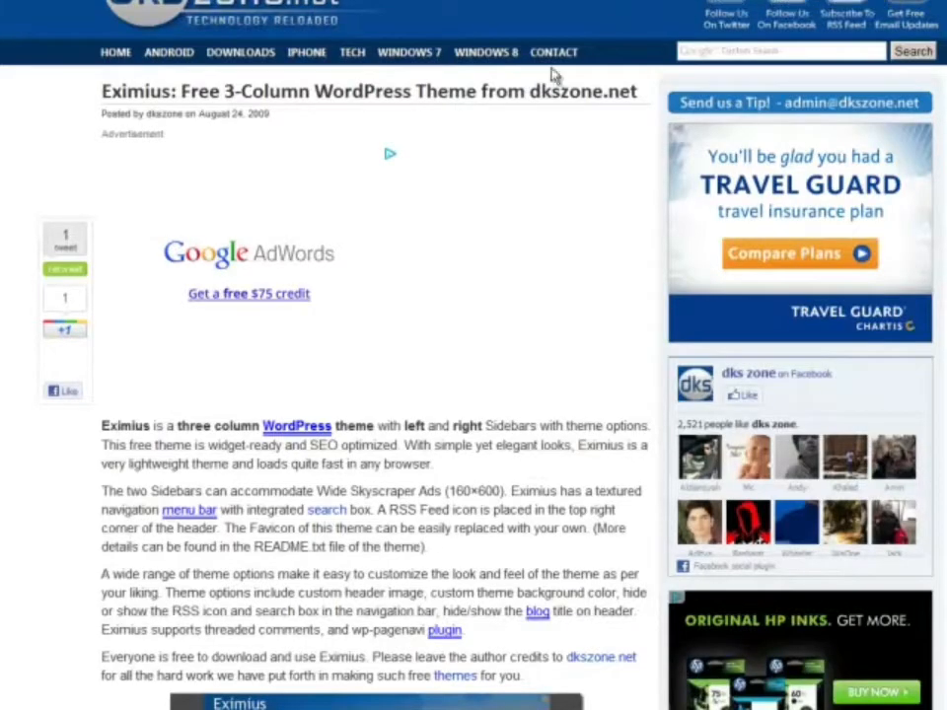
scroll(554, 76, "up", 1)
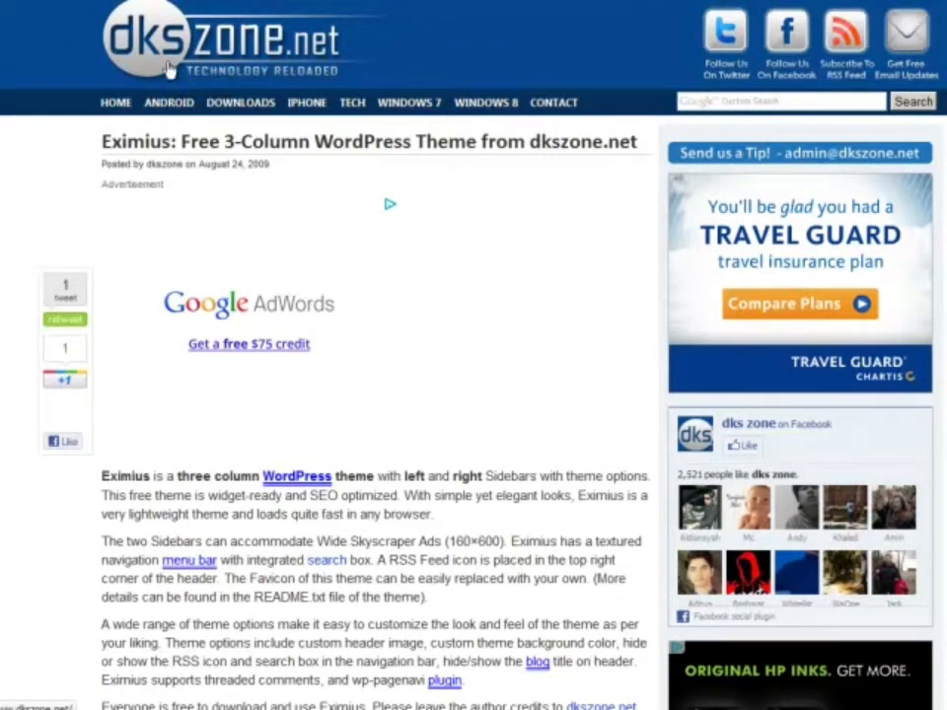
scroll(107, 558, "down", 10)
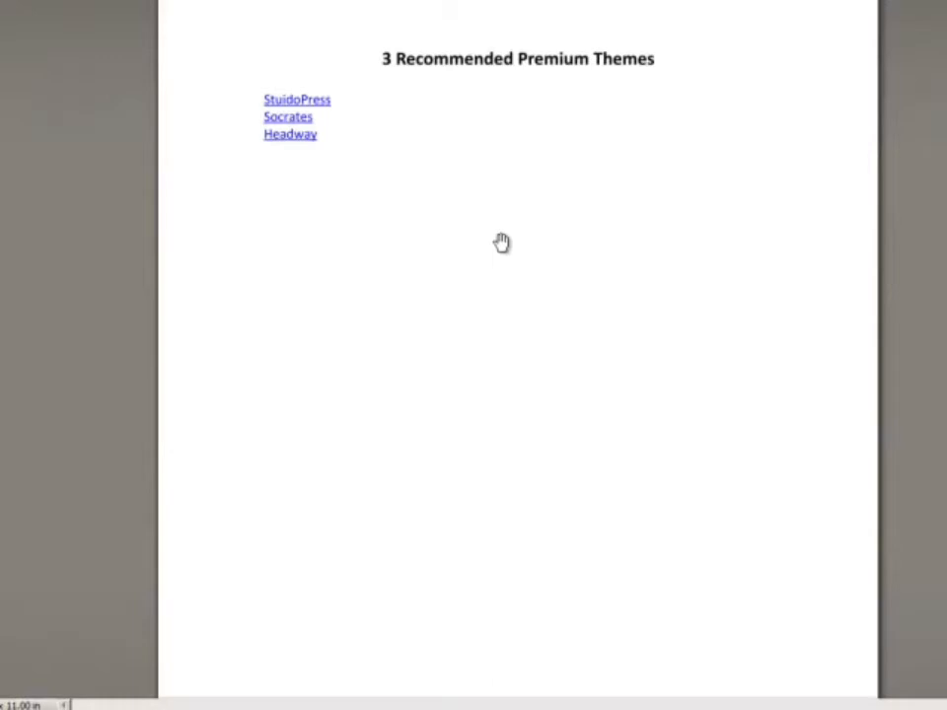
- Open StudioPress from the list of recommended premium themes and look over the Genesis child themes in its Marketplace
left_click(312, 102)
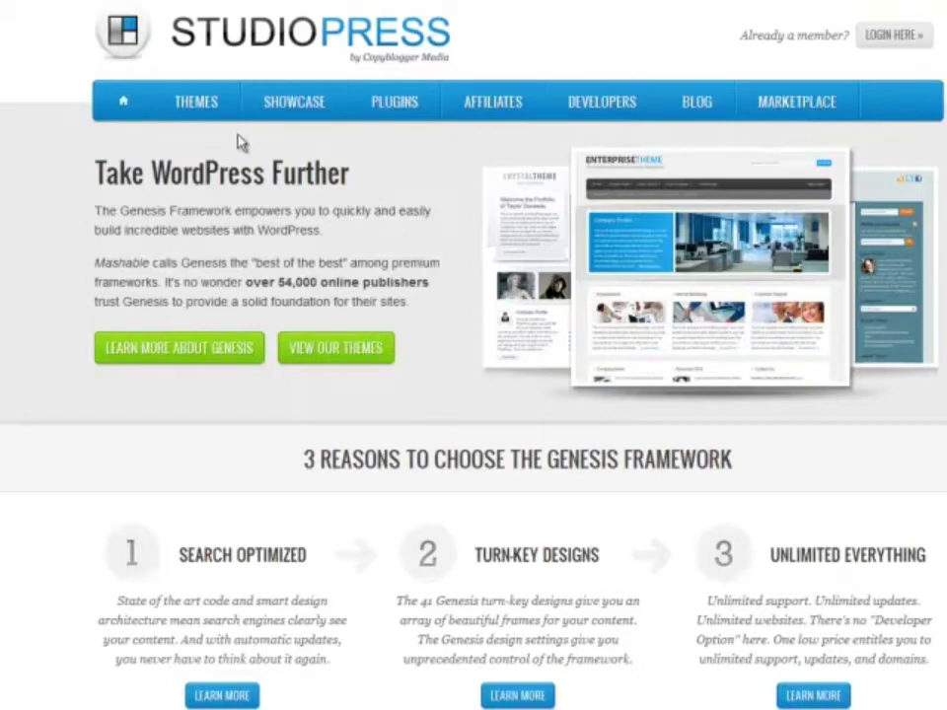
left_click(807, 112)
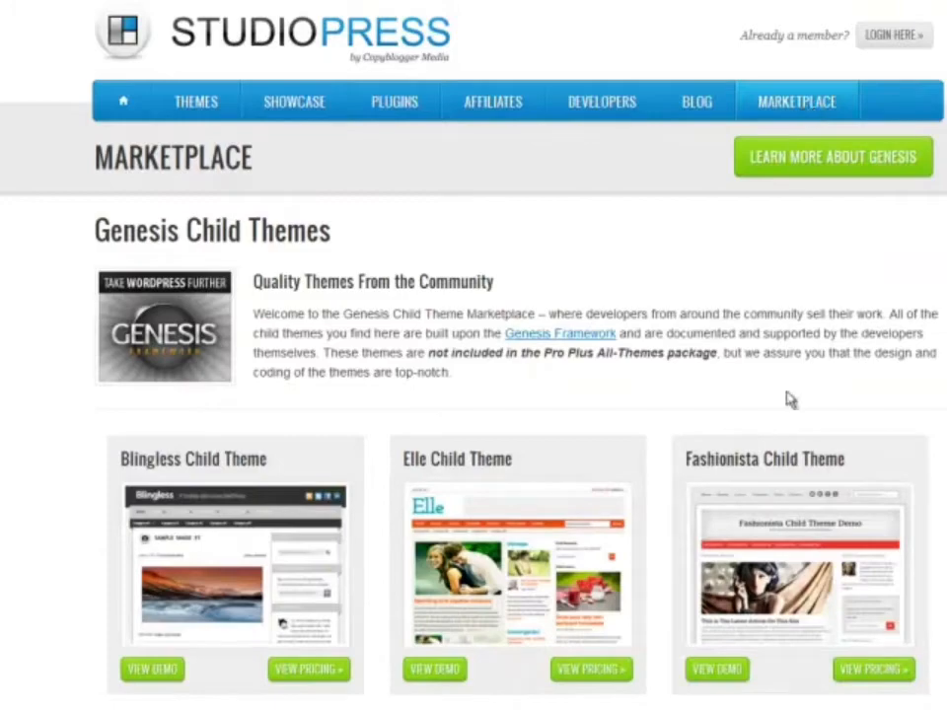
scroll(789, 400, "down", 6)
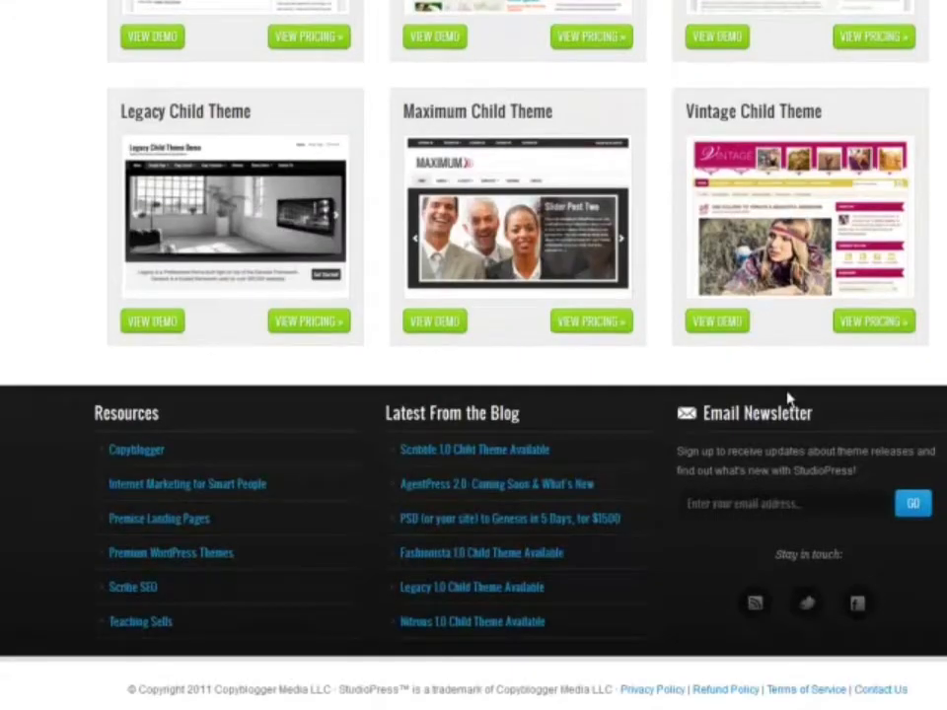
scroll(789, 398, "up", 6)
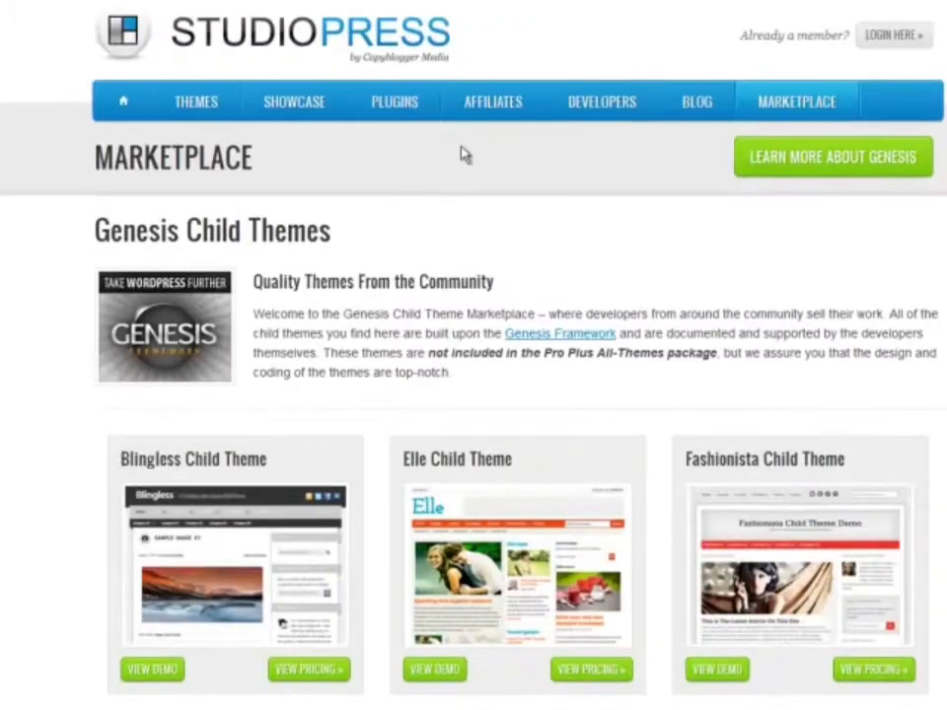
- Open StudioPress's own WordPress themes catalogue and browse its child theme previews from Agency through Venture
left_click(188, 111)
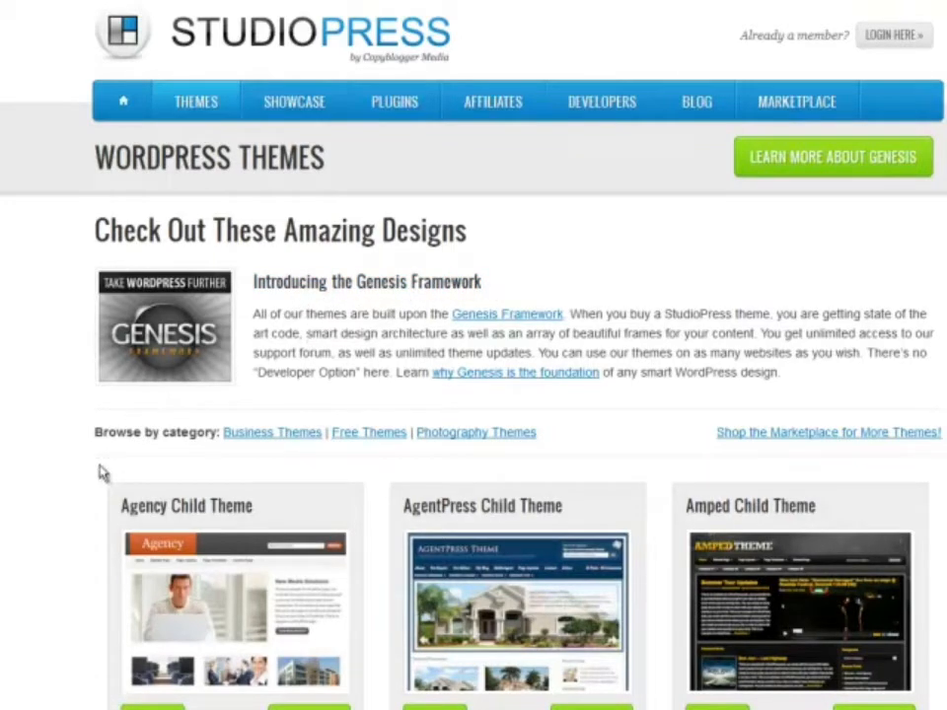
scroll(63, 492, "down", 3)
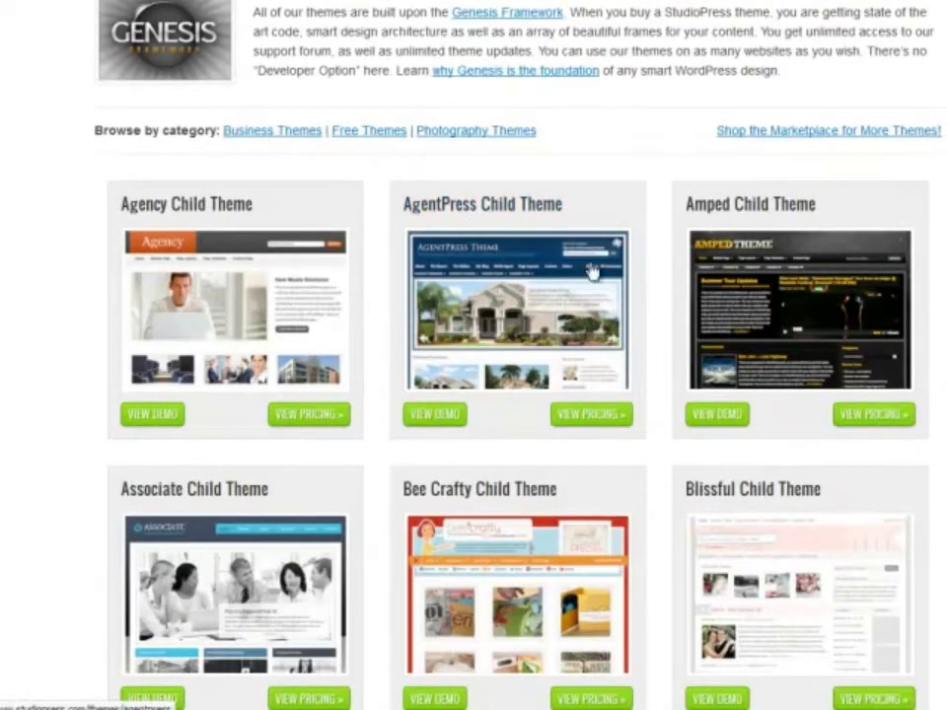
scroll(719, 344, "down", 2)
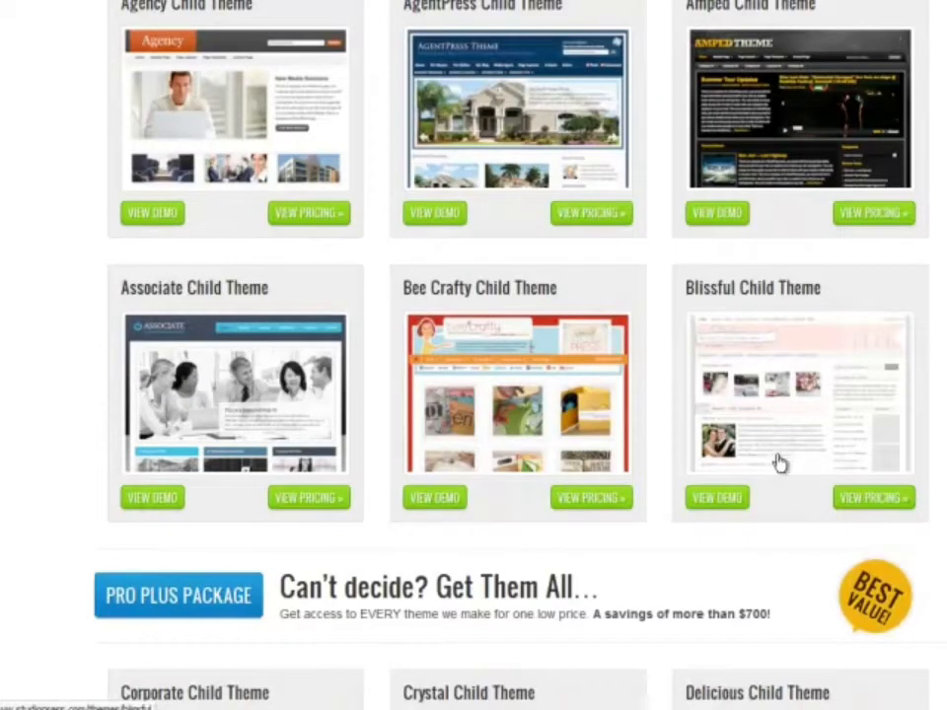
scroll(778, 463, "down", 2)
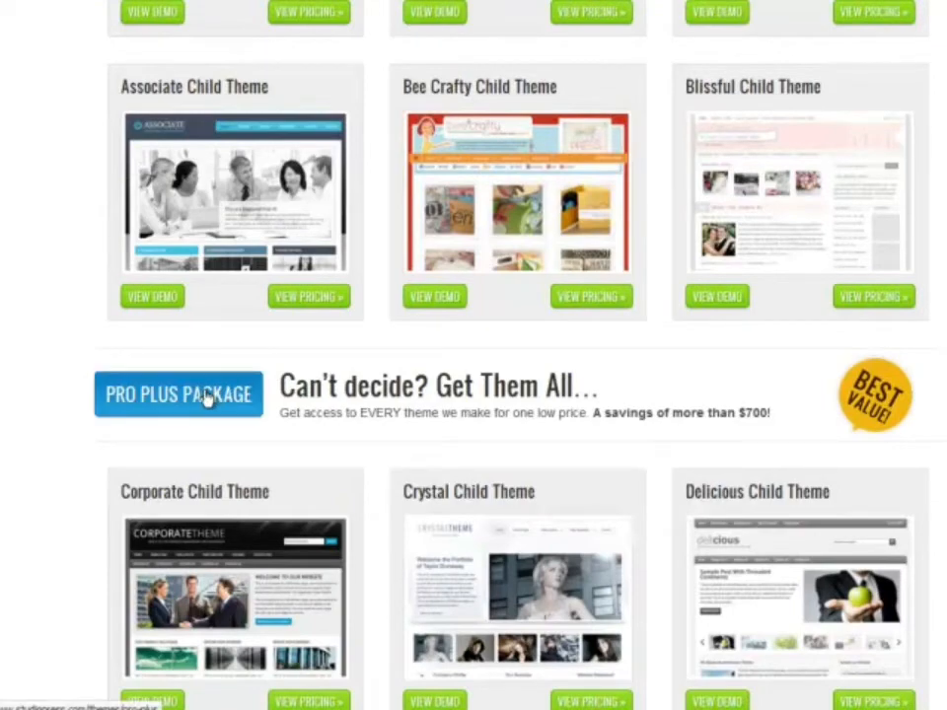
scroll(207, 397, "down", 2)
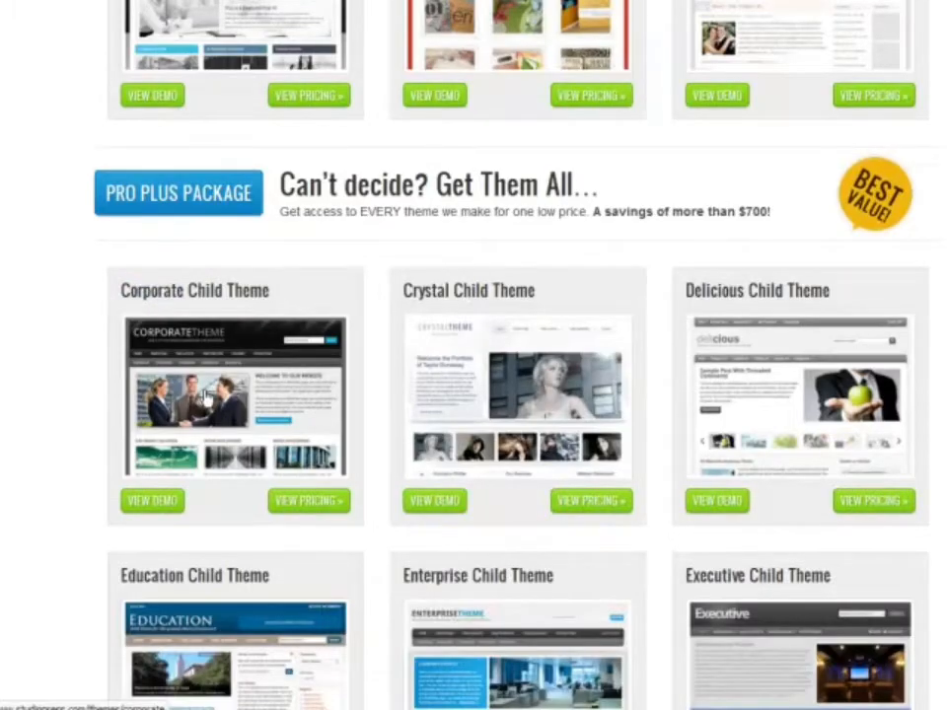
scroll(212, 400, "down", 2)
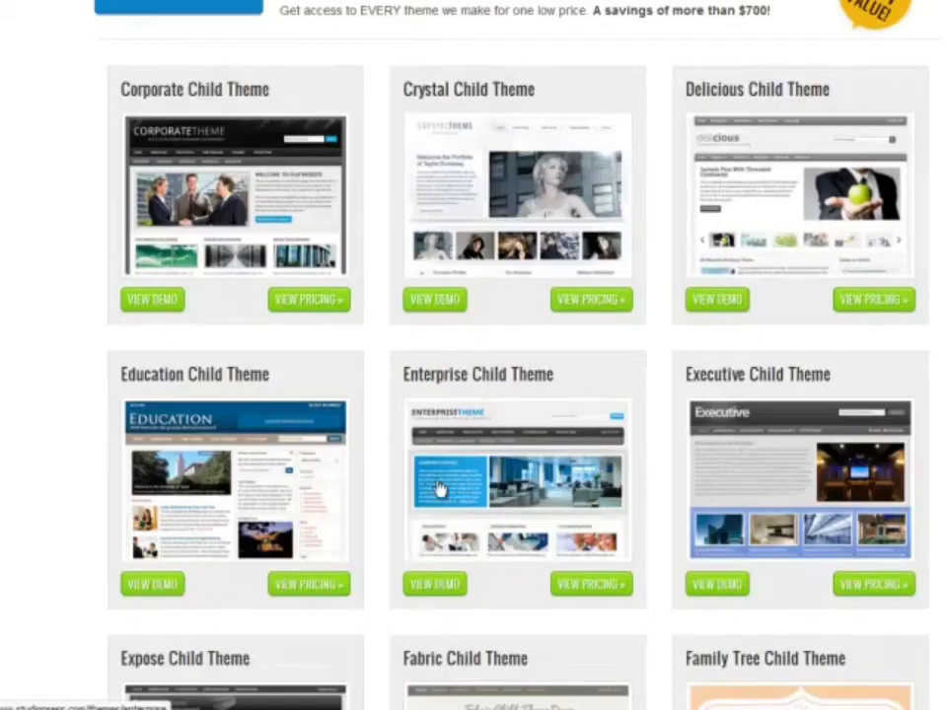
scroll(441, 489, "down", 12)
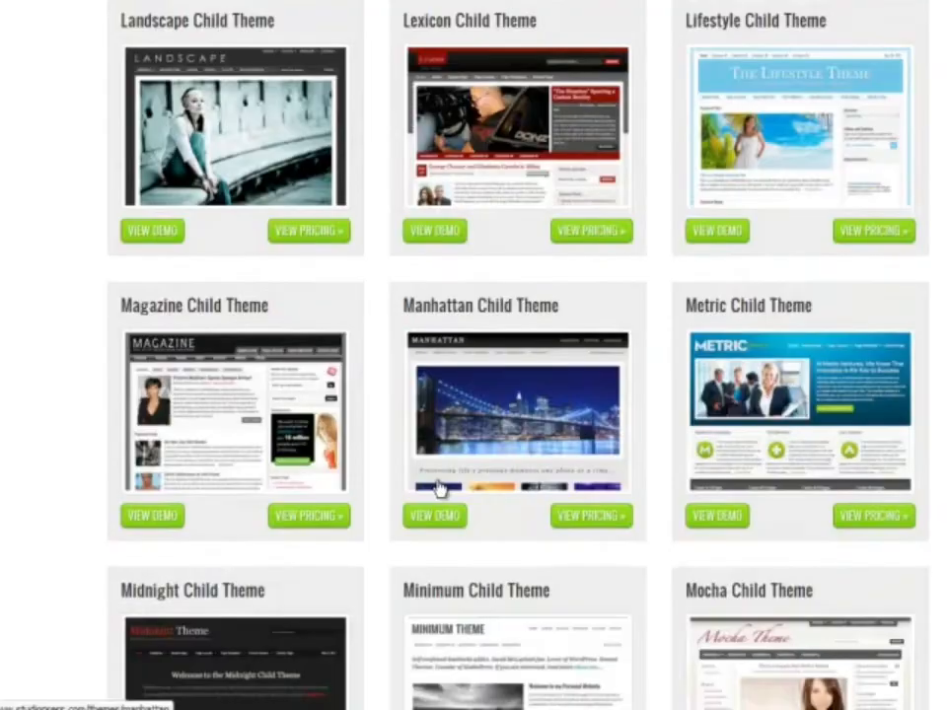
scroll(441, 489, "up", 9)
scroll(441, 489, "up", 10)
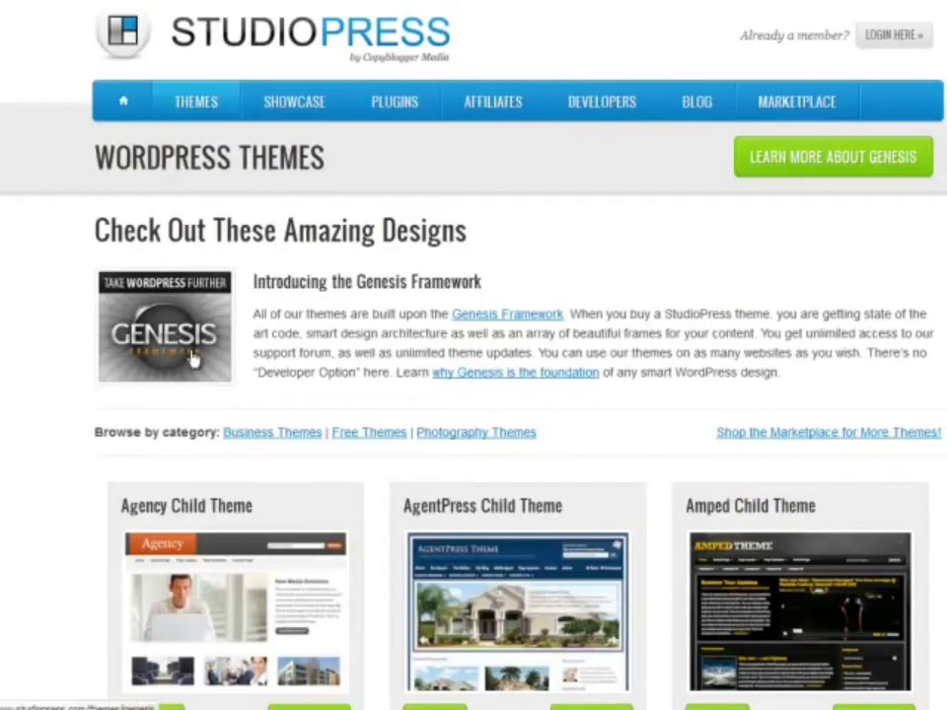
scroll(383, 593, "down", 10)
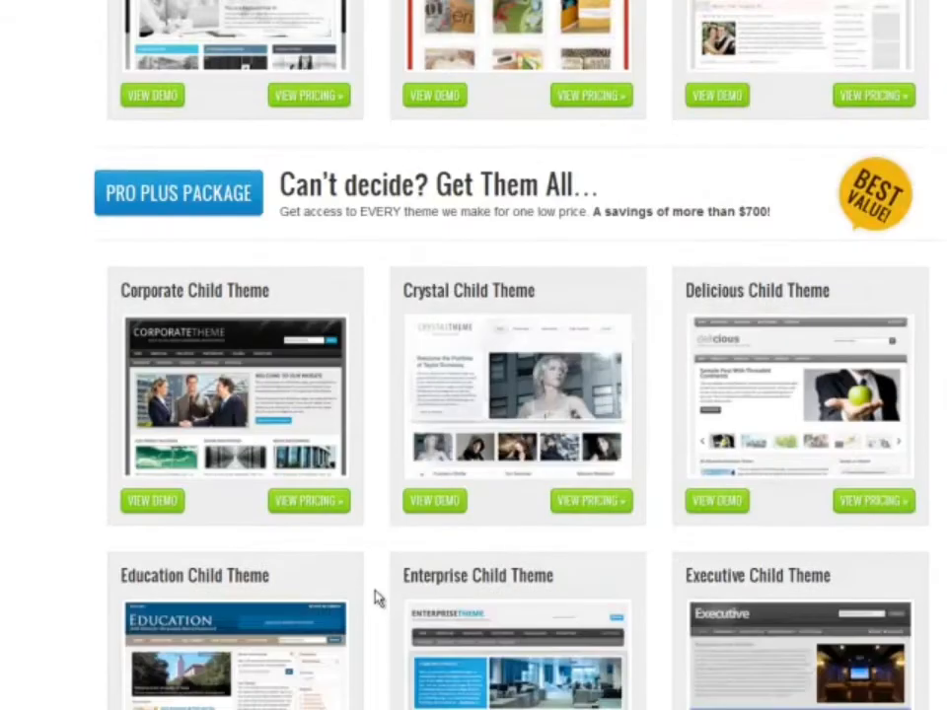
scroll(378, 598, "down", 15)
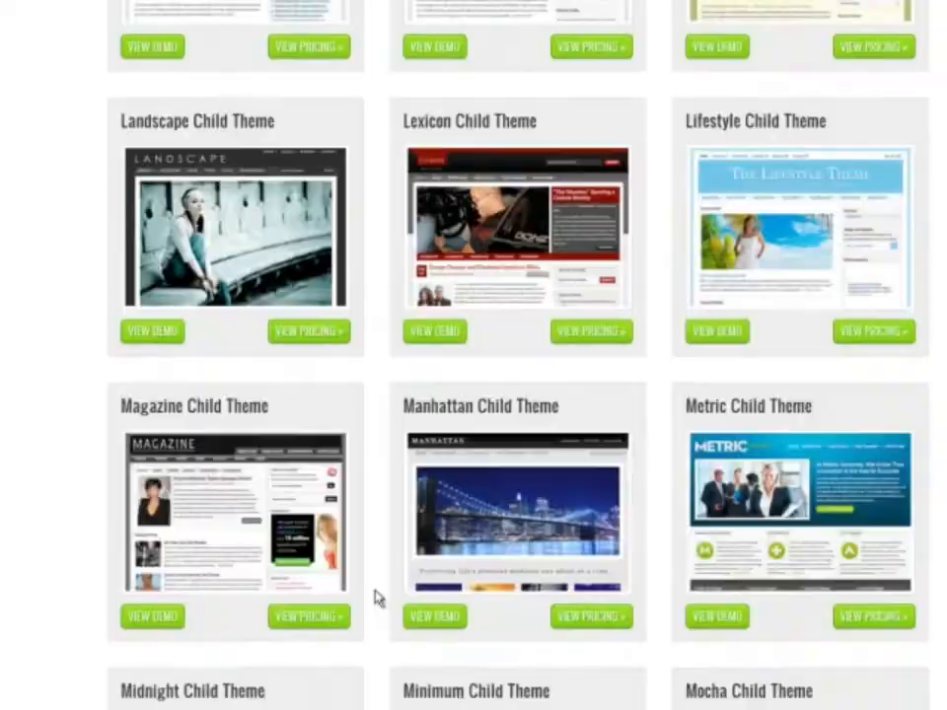
scroll(378, 598, "down", 5)
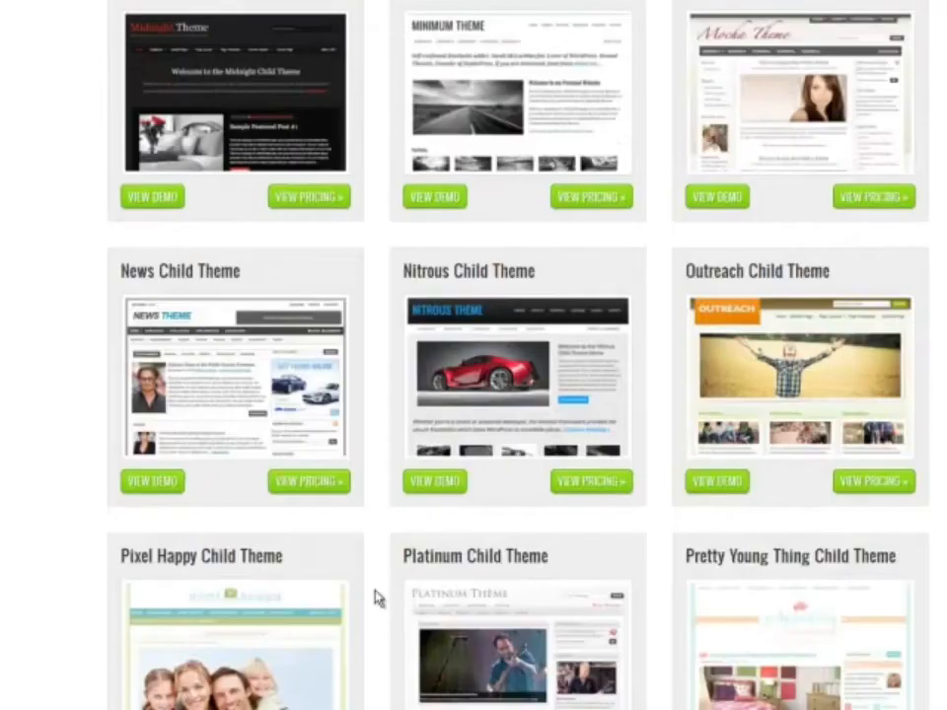
scroll(378, 598, "down", 17)
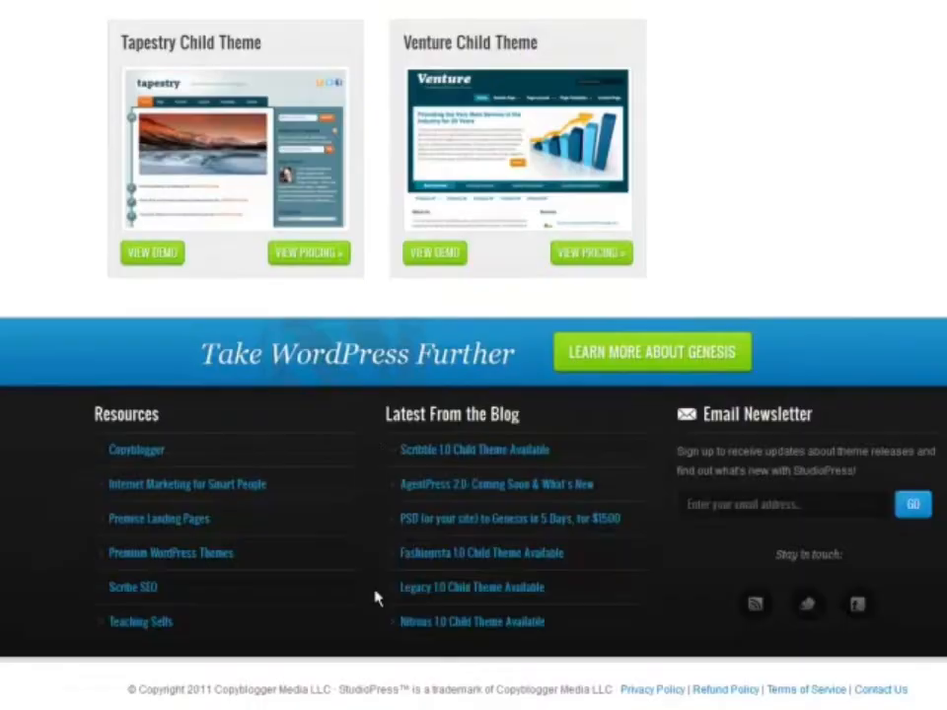
scroll(377, 598, "up", 20)
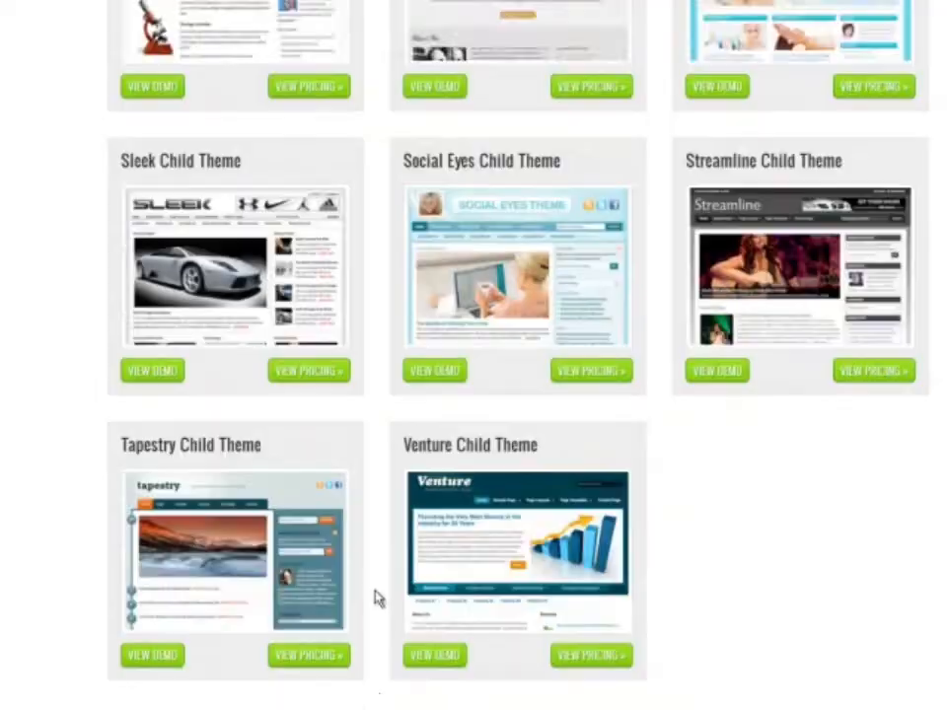
scroll(378, 598, "up", 12)
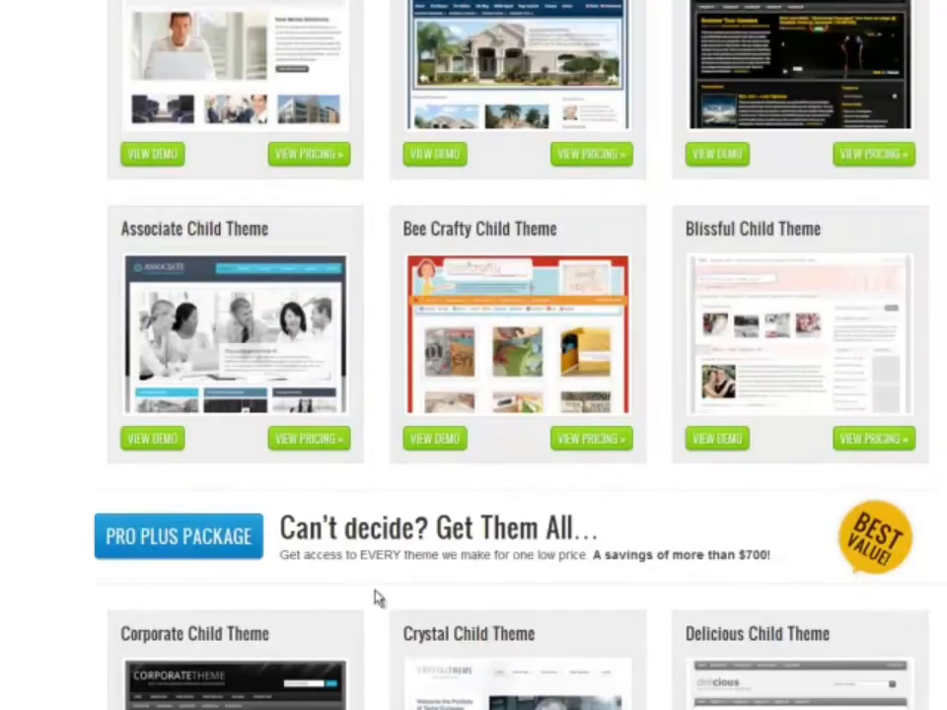
- Open the Pro Plus All-Theme Package page and read its offer details
left_click(158, 534)
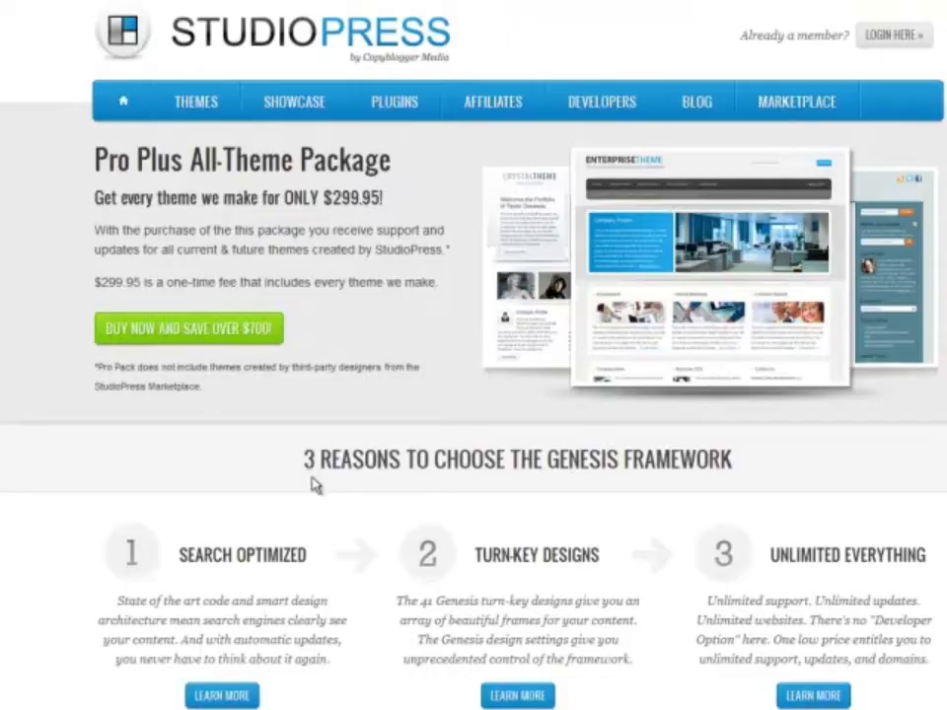
scroll(313, 484, "down", 3)
scroll(313, 485, "up", 3)
- Return to the StudioPress themes catalogue and browse its child themes again
left_click(205, 107)
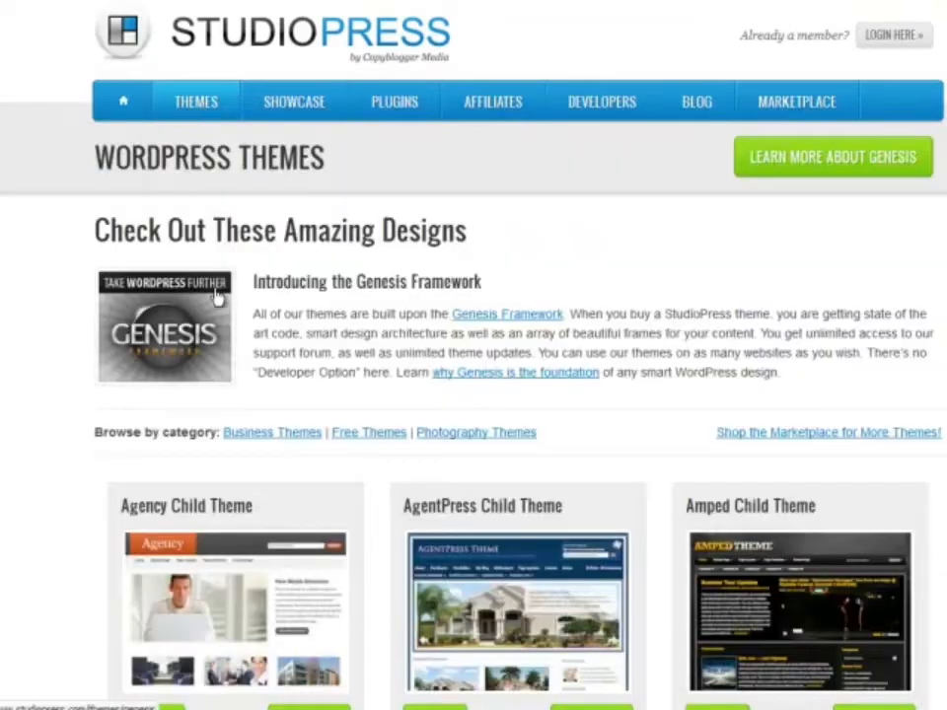
scroll(217, 298, "down", 5)
scroll(217, 298, "down", 18)
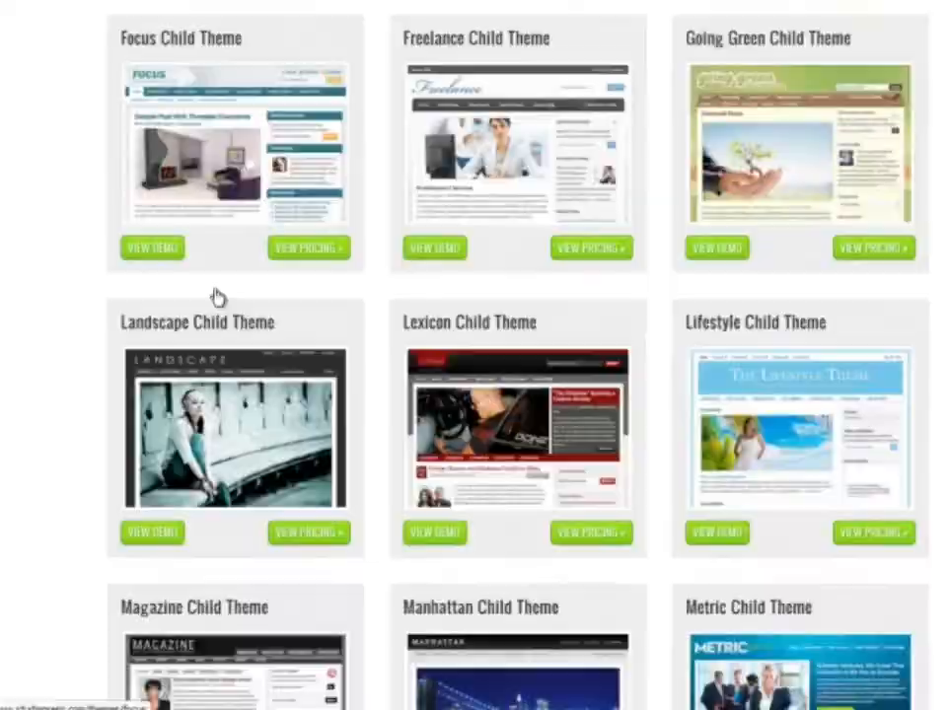
- Examine the remaining StudioPress child themes down to Venture, then review the catalogue's Genesis Framework introduction and first designs
scroll(217, 297, "down", 13)
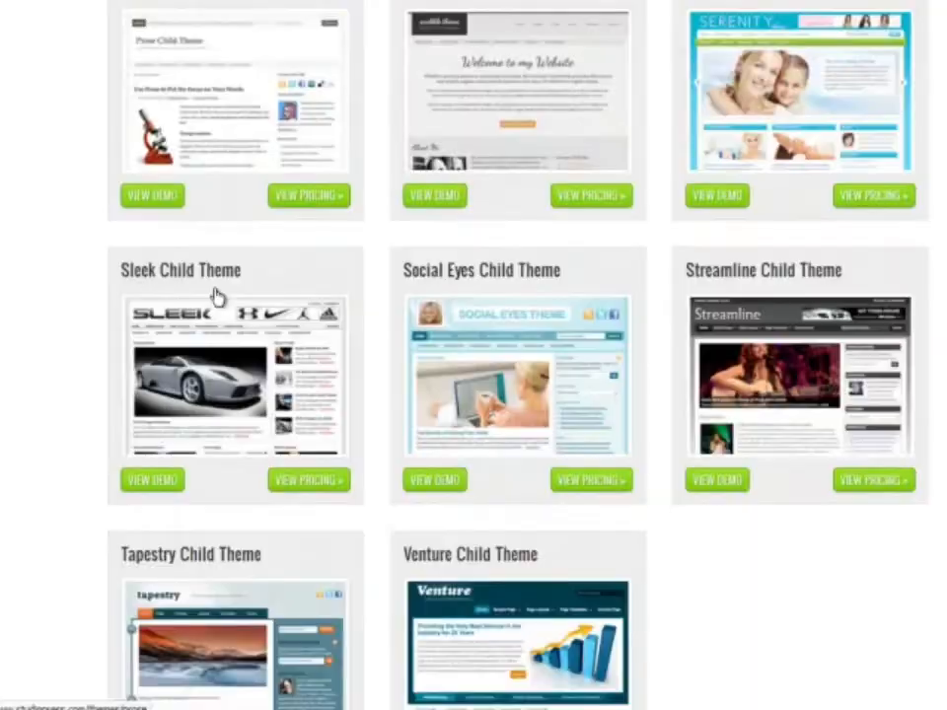
scroll(217, 297, "down", 3)
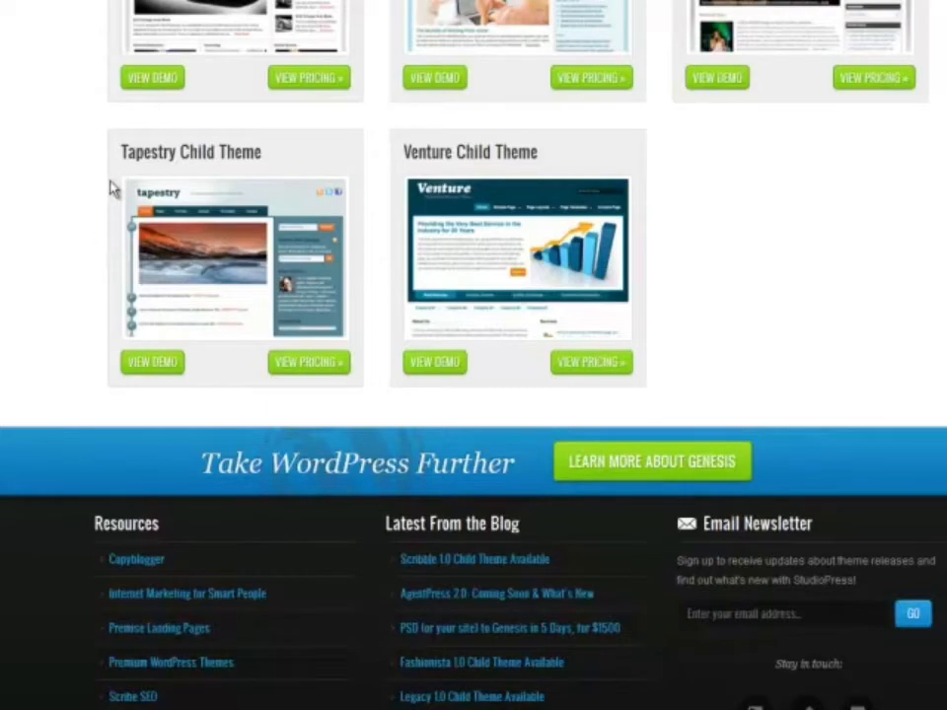
scroll(111, 187, "up", 15)
scroll(112, 187, "up", 12)
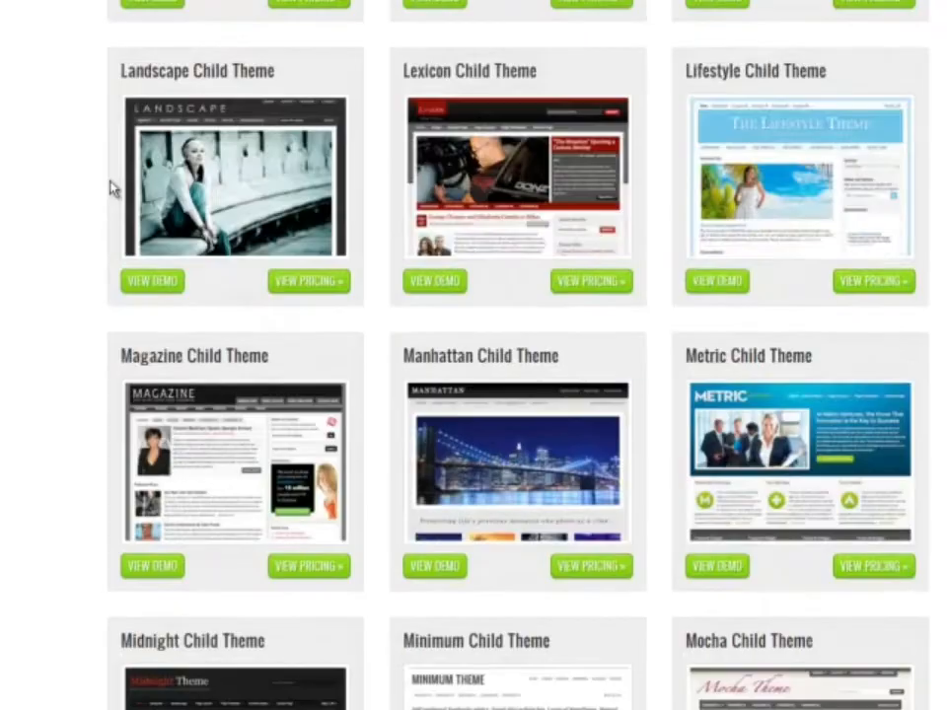
scroll(112, 188, "up", 5)
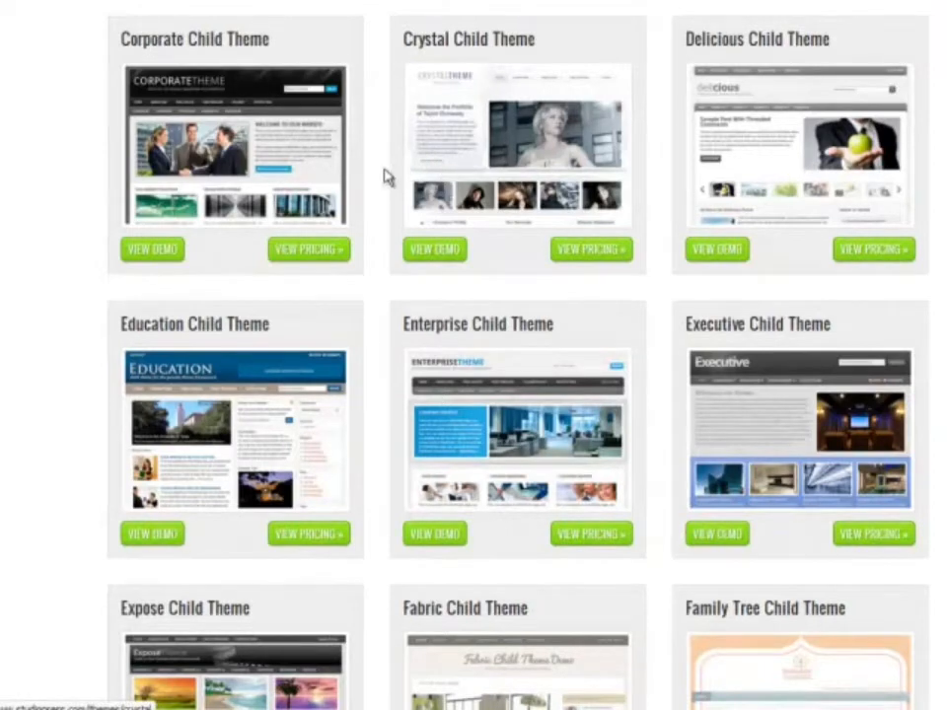
scroll(387, 178, "down", 7)
scroll(386, 174, "down", 17)
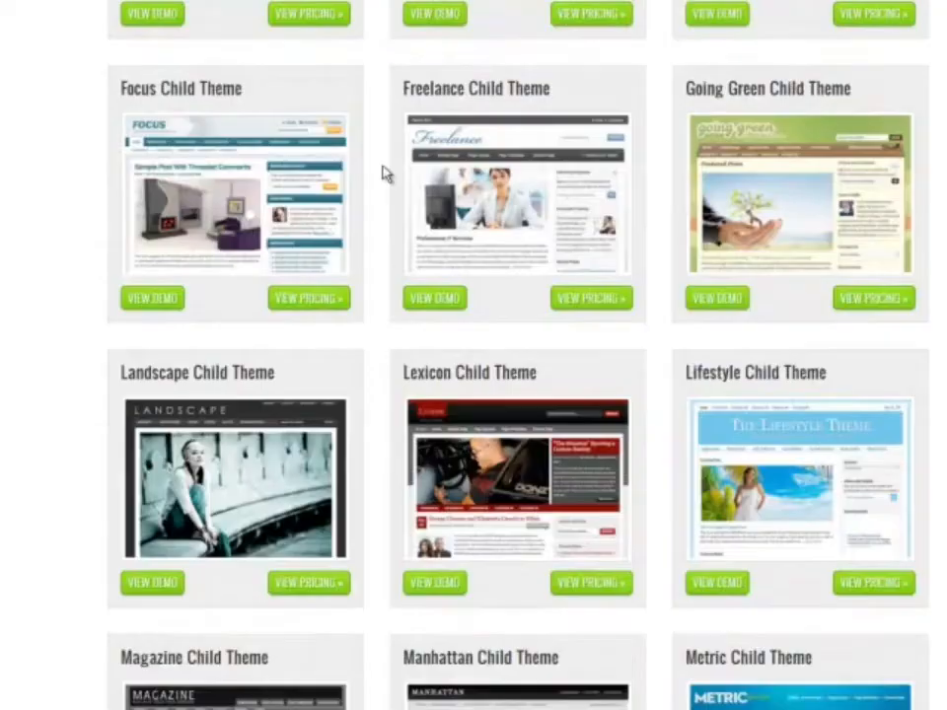
scroll(386, 173, "down", 5)
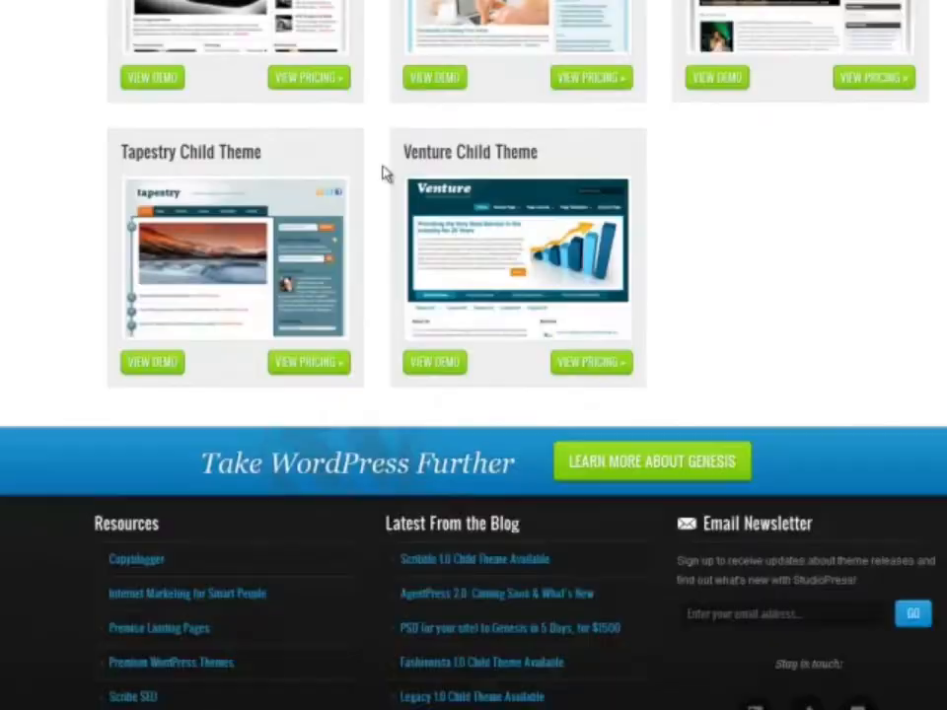
scroll(387, 175, "up", 15)
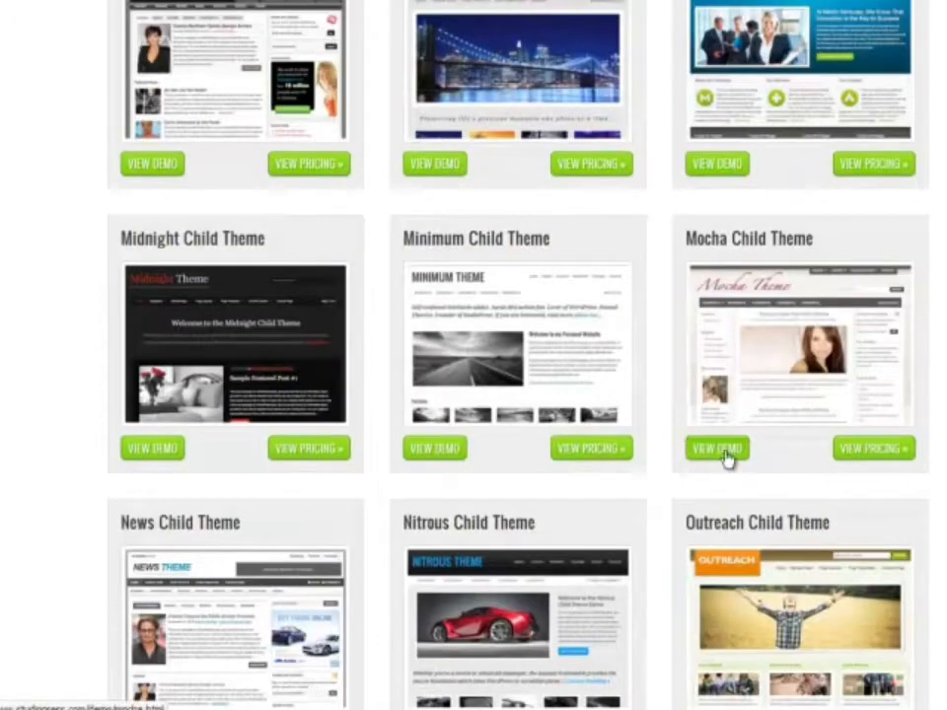
scroll(725, 457, "up", 20)
scroll(725, 457, "up", 6)
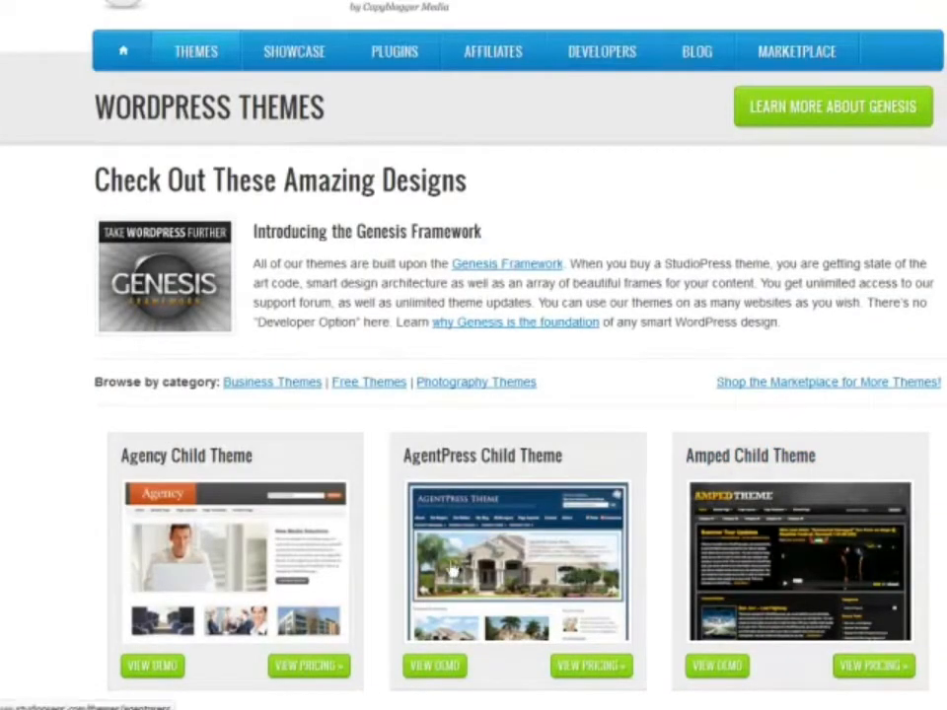
scroll(520, 542, "down", 10)
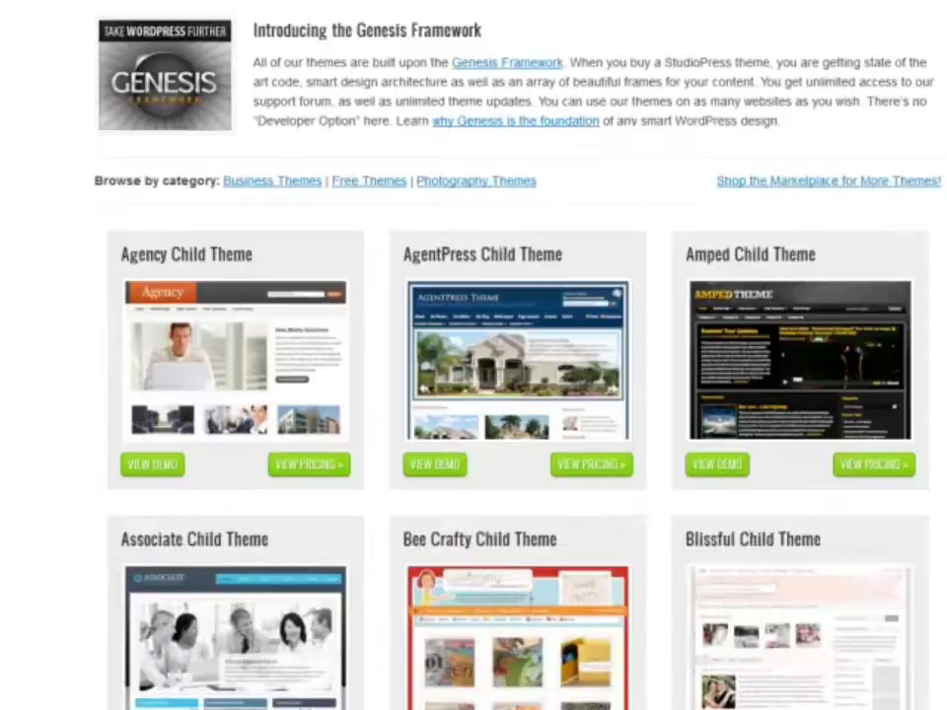
scroll(520, 355, "down", 5)
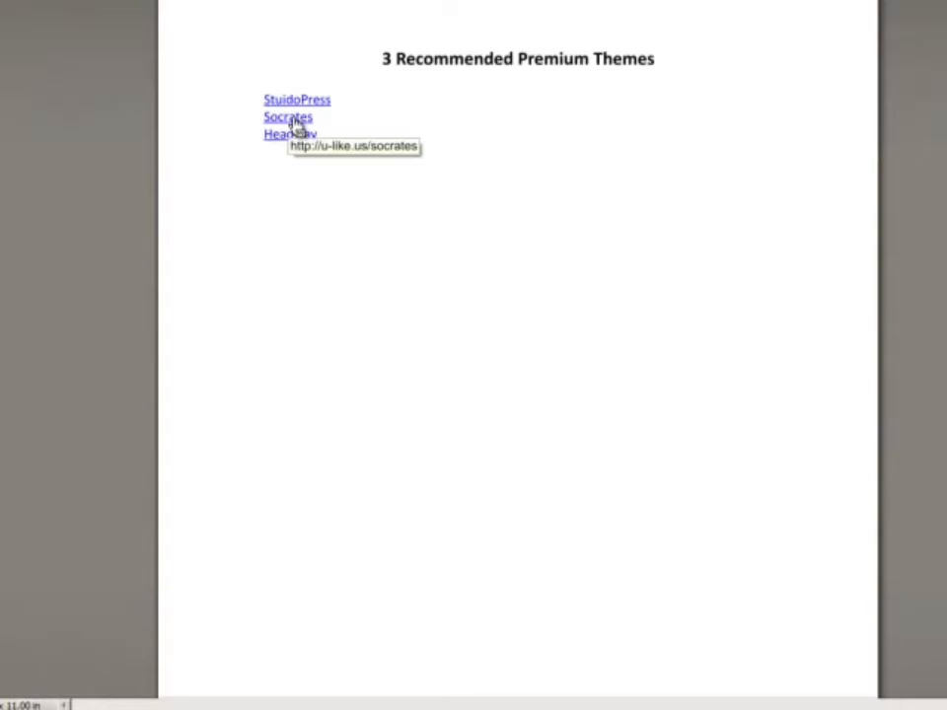
- Open the Socrates theme from the recommended premium themes list and read its feature points, starting with who created it
left_click(294, 121)
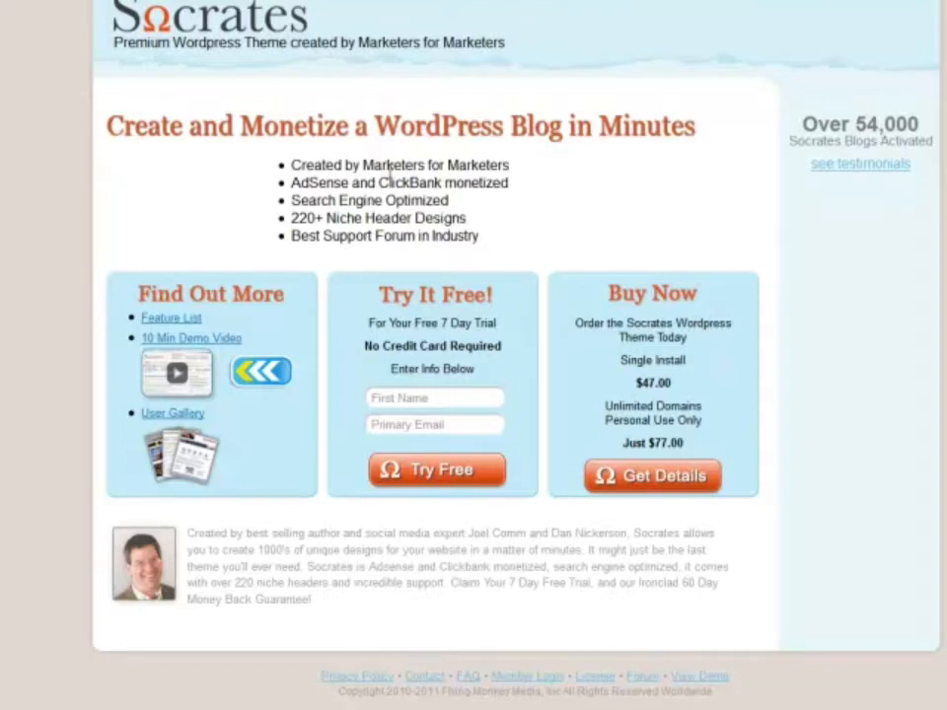
left_click_drag(293, 162, 442, 165)
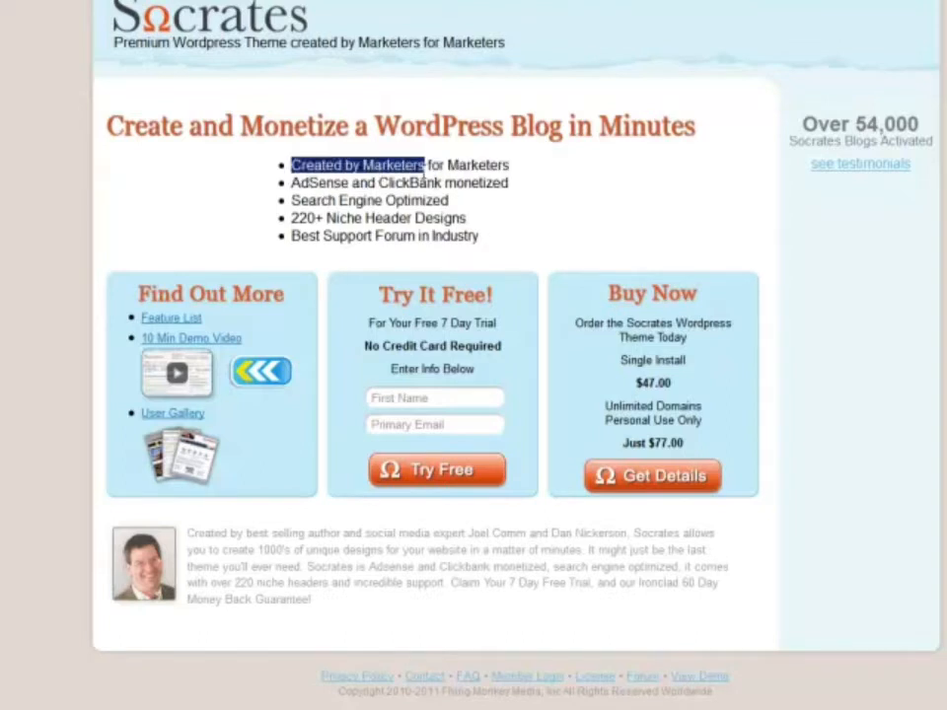
left_click(533, 187)
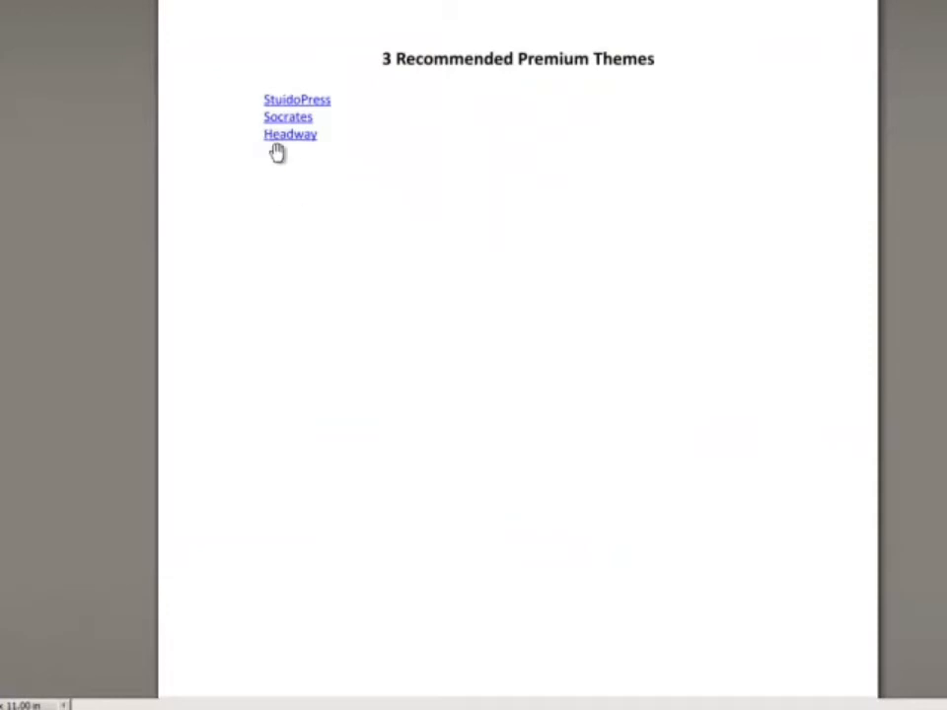
- Open the Headway theme from the recommended premium themes list and view its plans and pricing
left_click(290, 135)
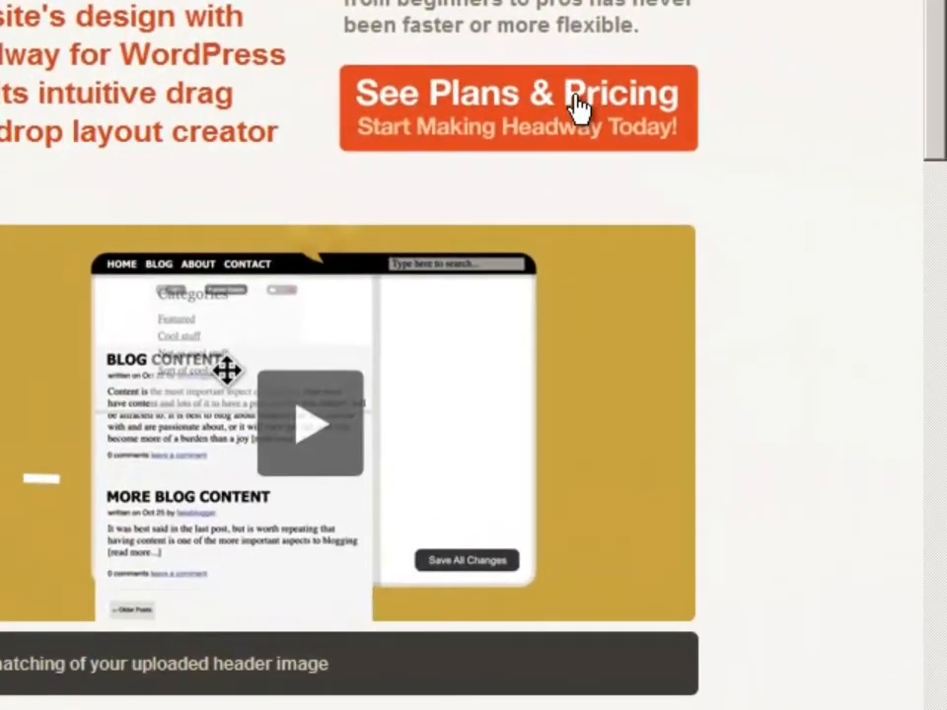
left_click(580, 106)
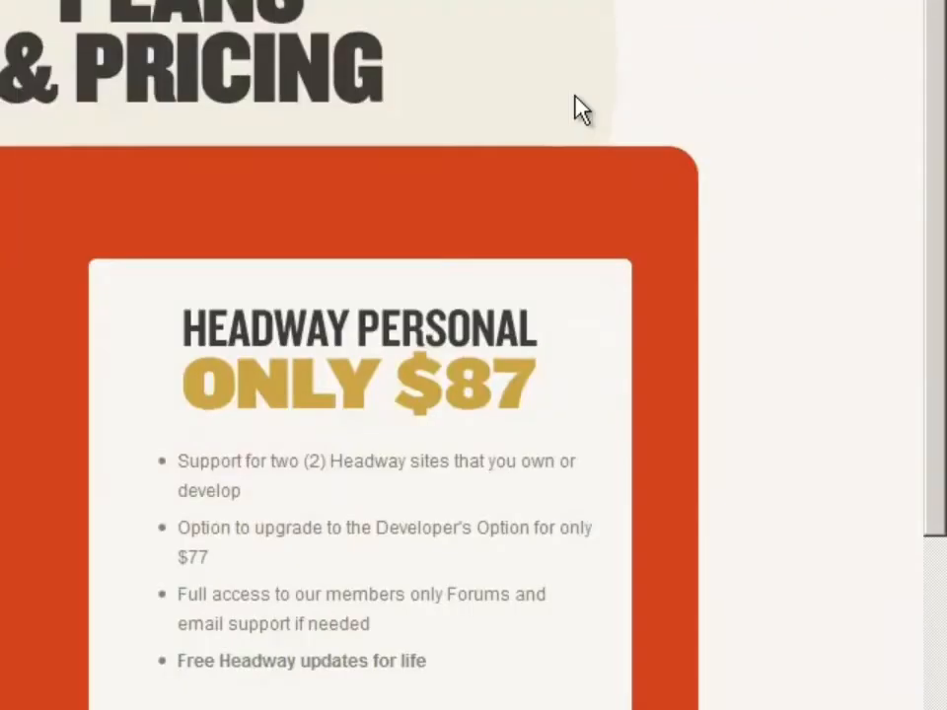
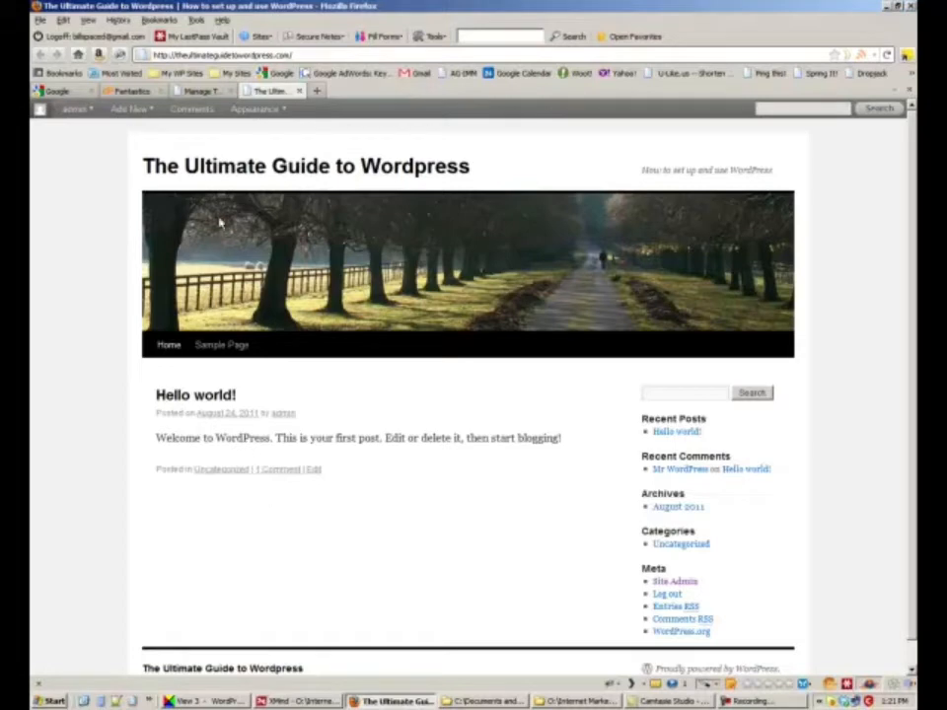
- Find installable WordPress themes with the Left Sidebar feature and preview the Christmas 1 theme
left_click(202, 91)
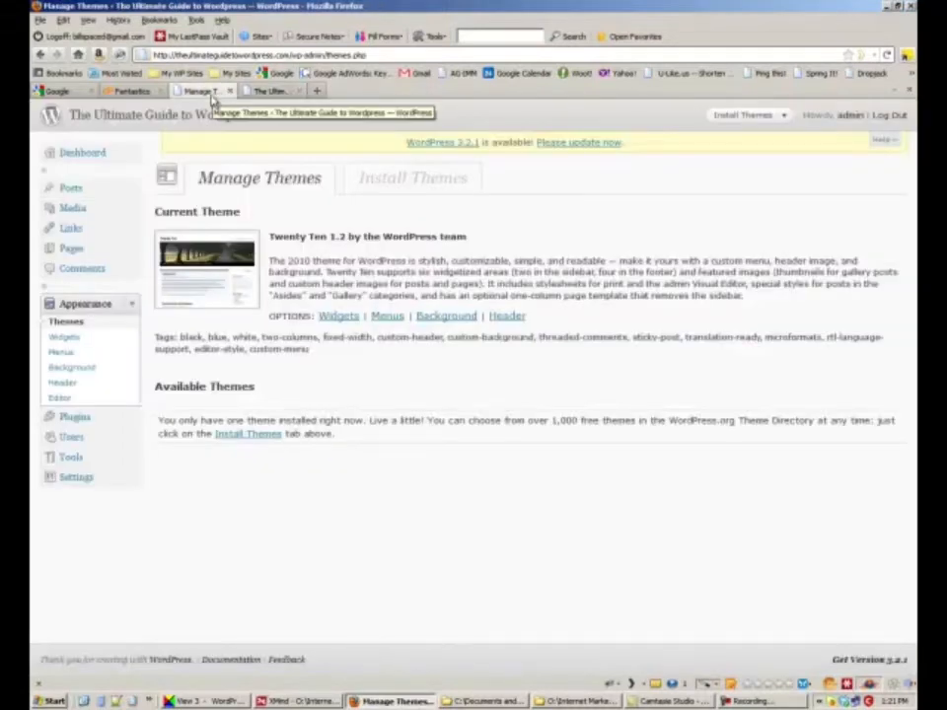
left_click(414, 183)
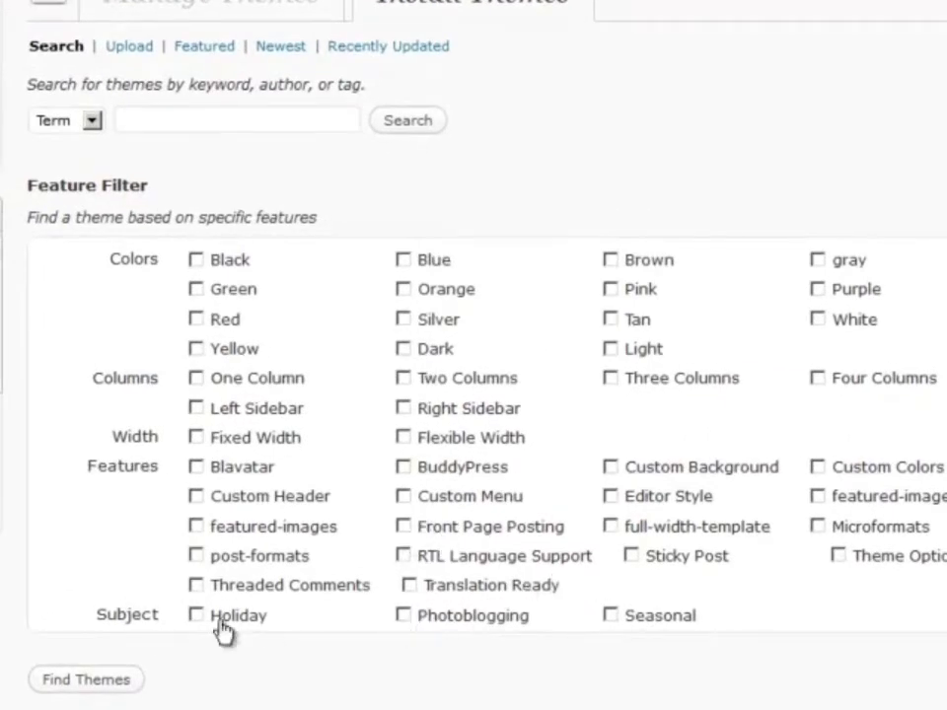
left_click(197, 410)
left_click(83, 685)
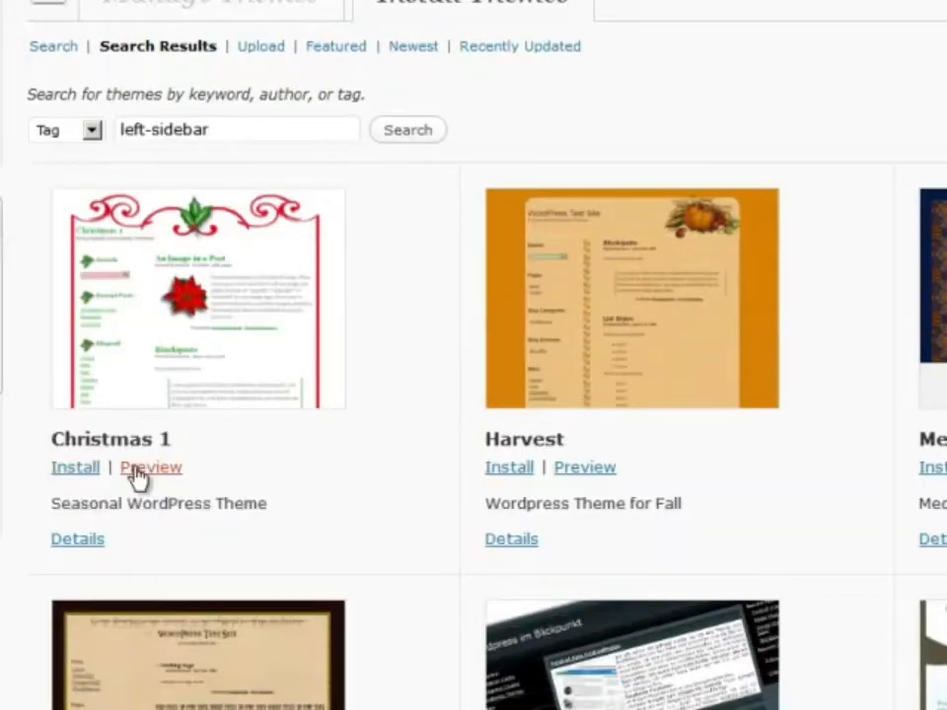
left_click(157, 470)
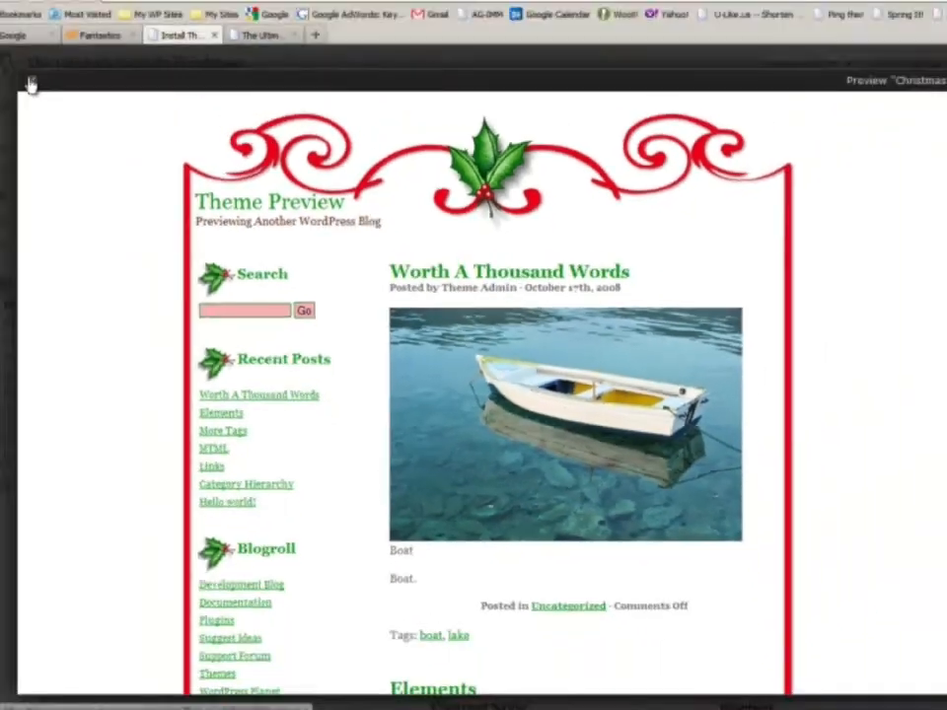
left_click(31, 82)
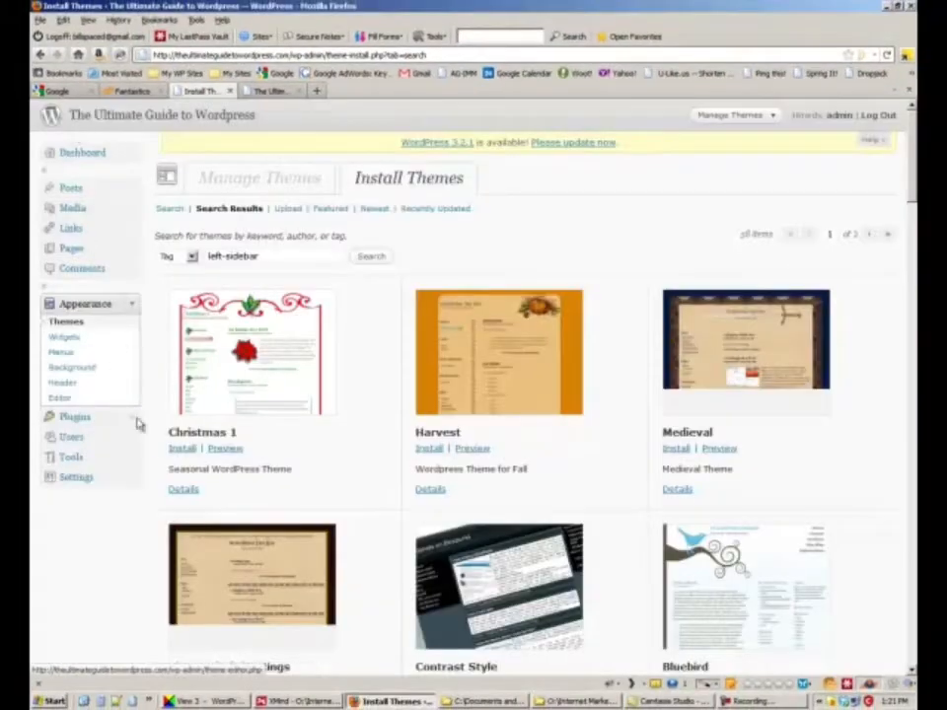
- Install the Contrast Style theme from the left-sidebar search results and activate it
scroll(406, 429, "down", 4)
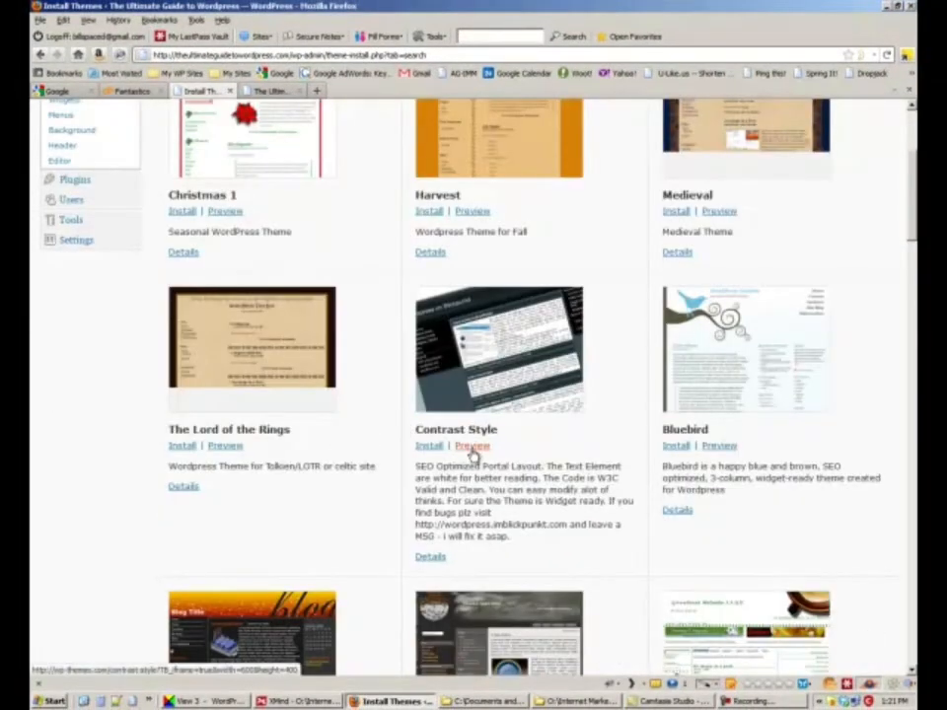
left_click(429, 447)
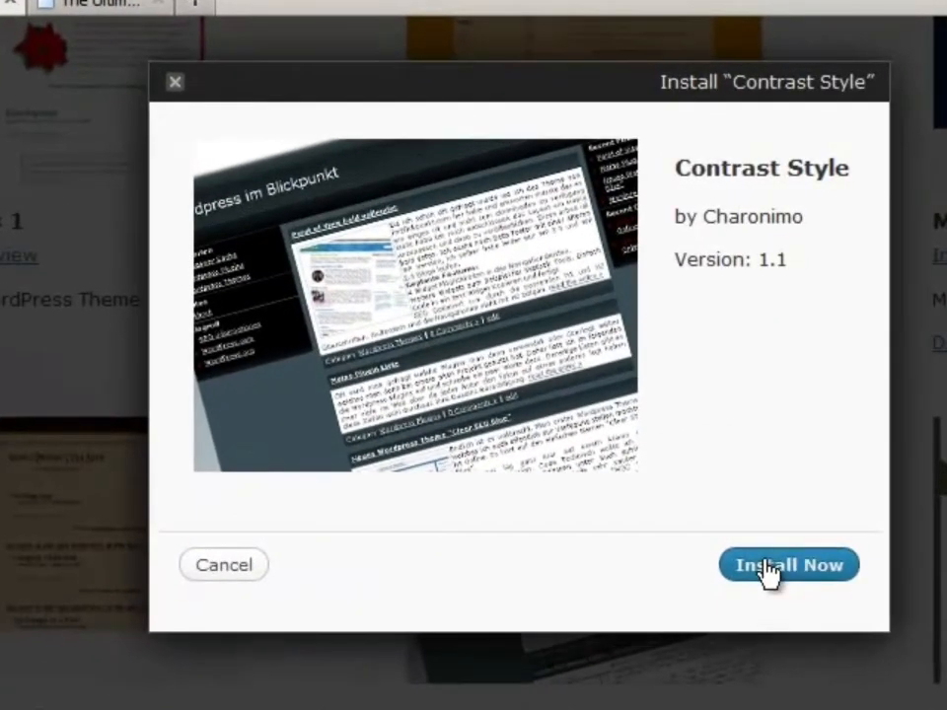
left_click(767, 571)
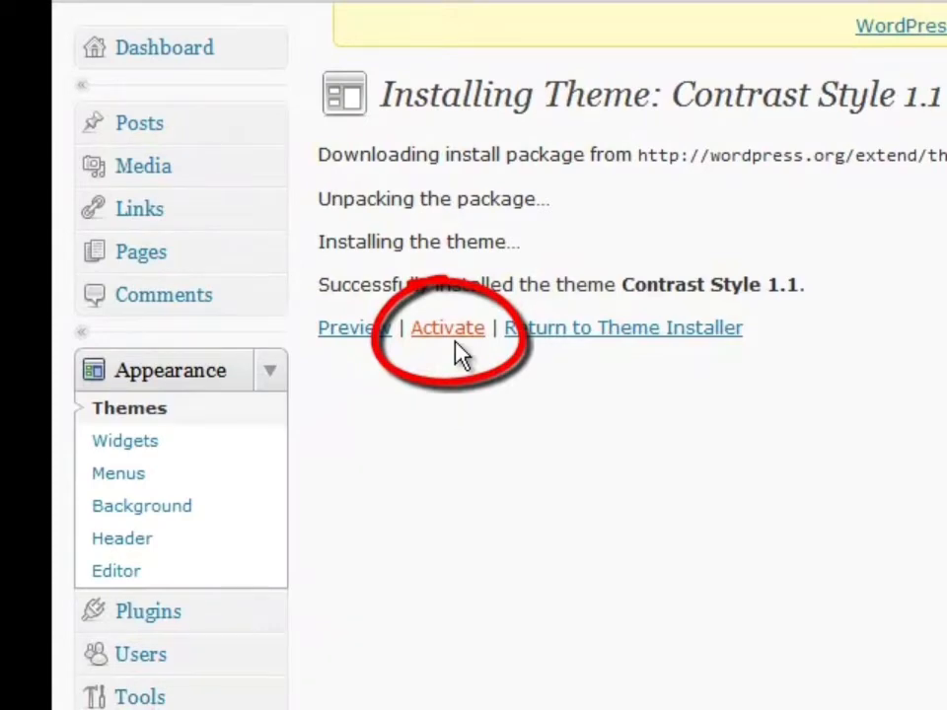
left_click(455, 343)
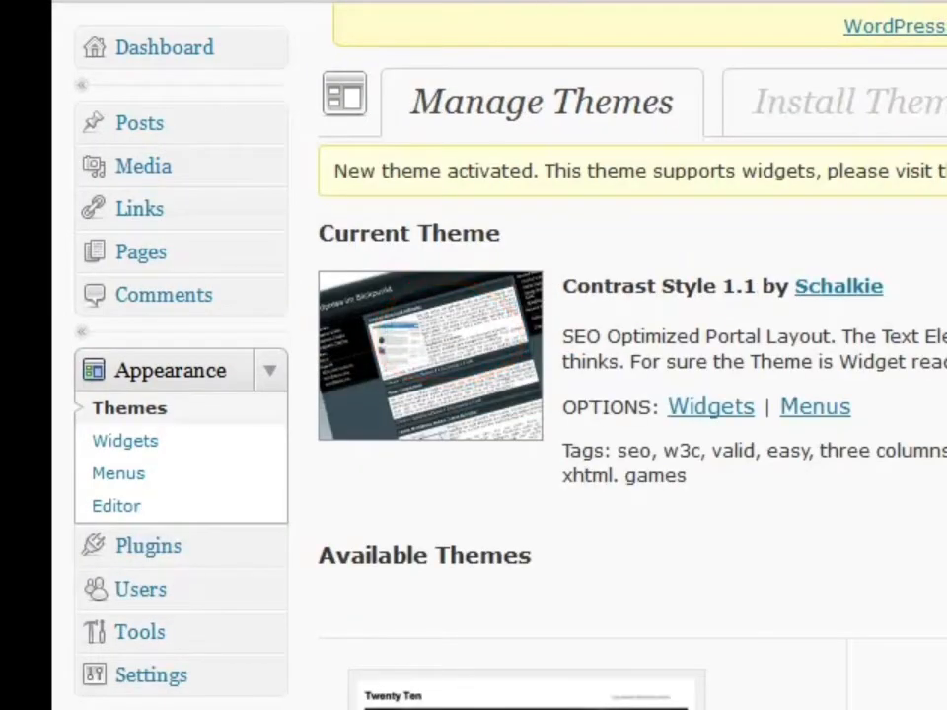
- Reload the live site to view it with the Contrast Style theme
left_click(568, 1)
right_click(567, 1)
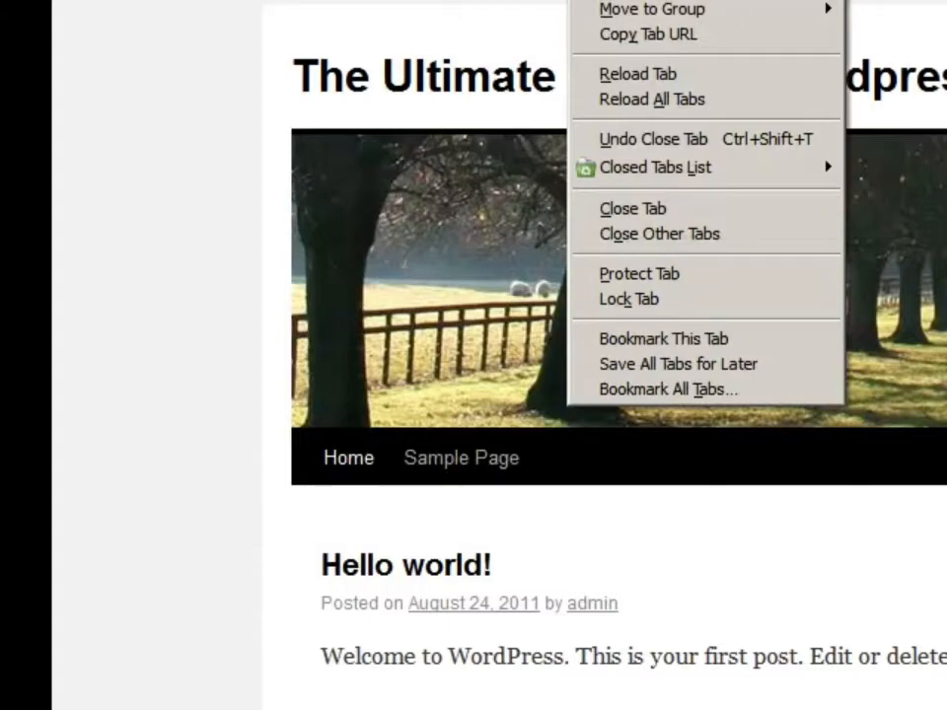
left_click(608, 86)
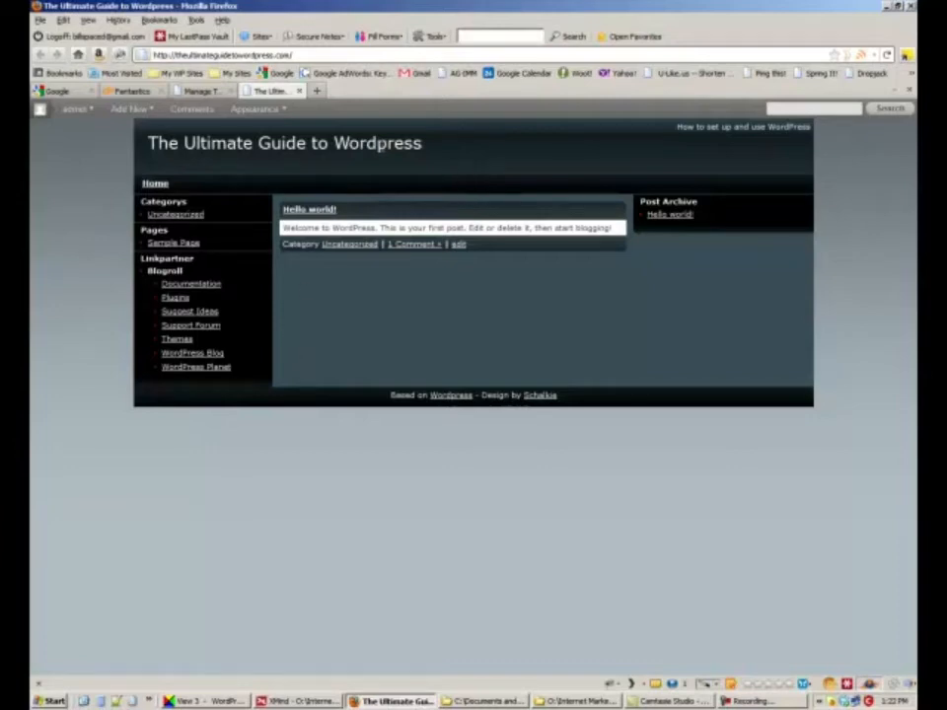
- Reactivate the Twenty Ten 1.2 theme from the available themes in the site's theme management page
left_click(201, 91)
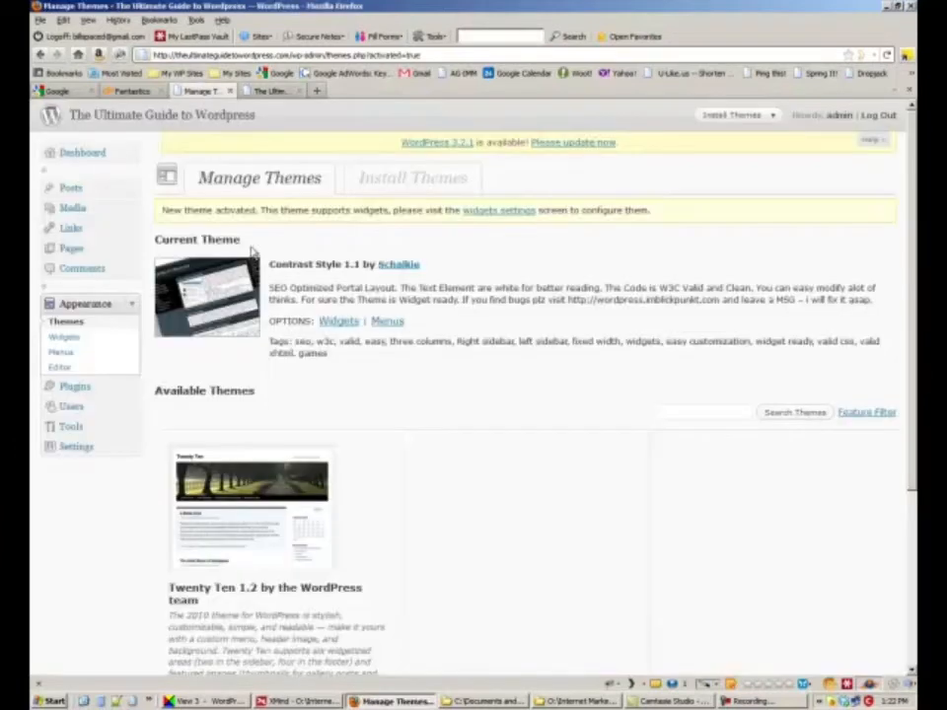
scroll(472, 393, "down", 3)
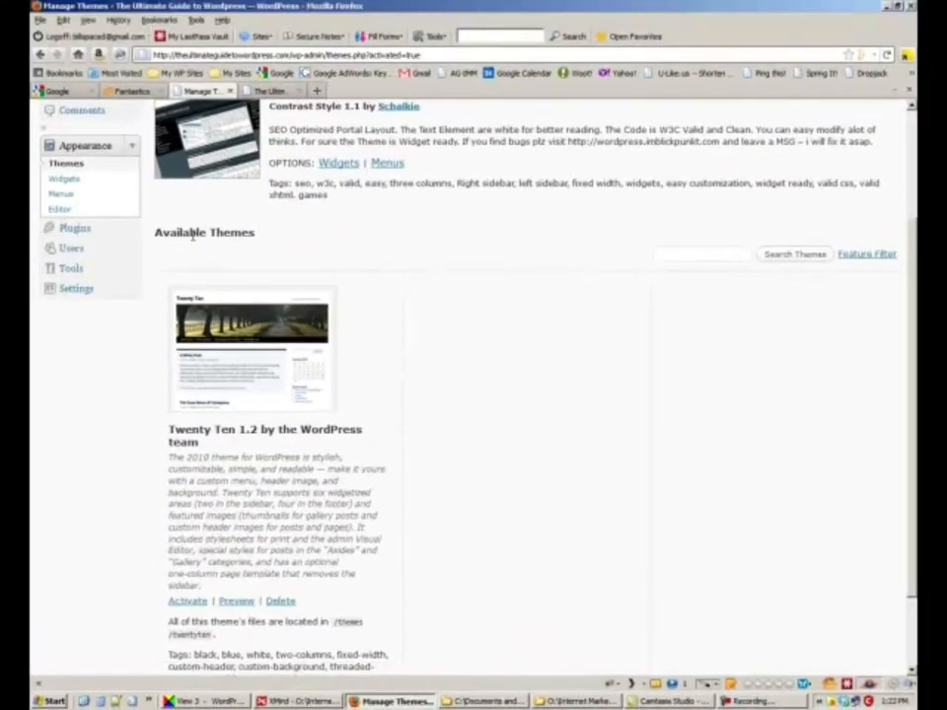
left_click(188, 603)
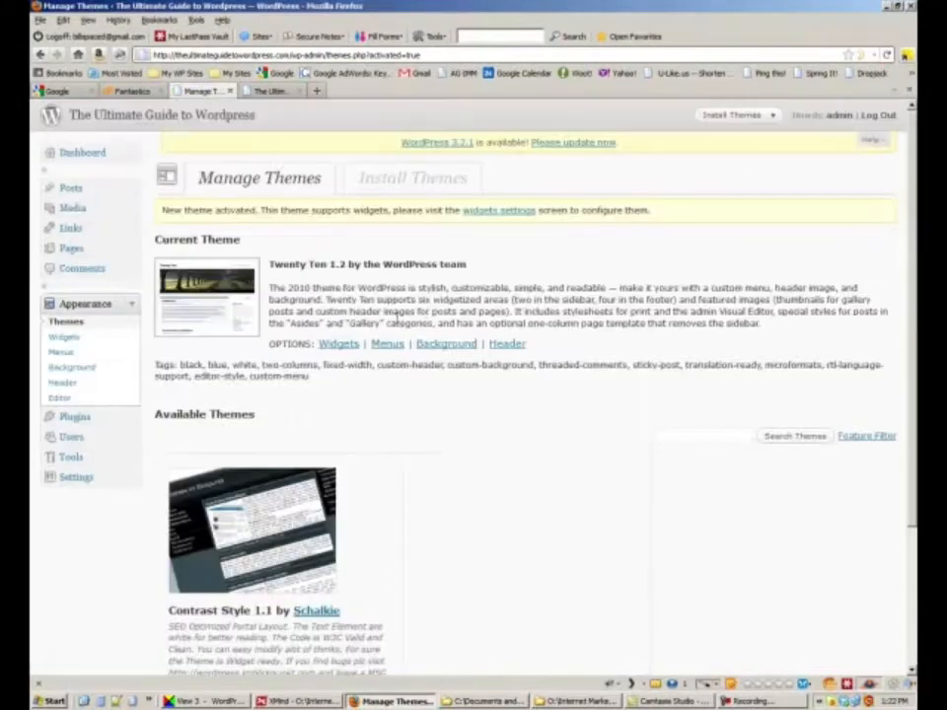
- Reload the live site to check its appearance with Twenty Ten active again
left_click(271, 91)
right_click(280, 92)
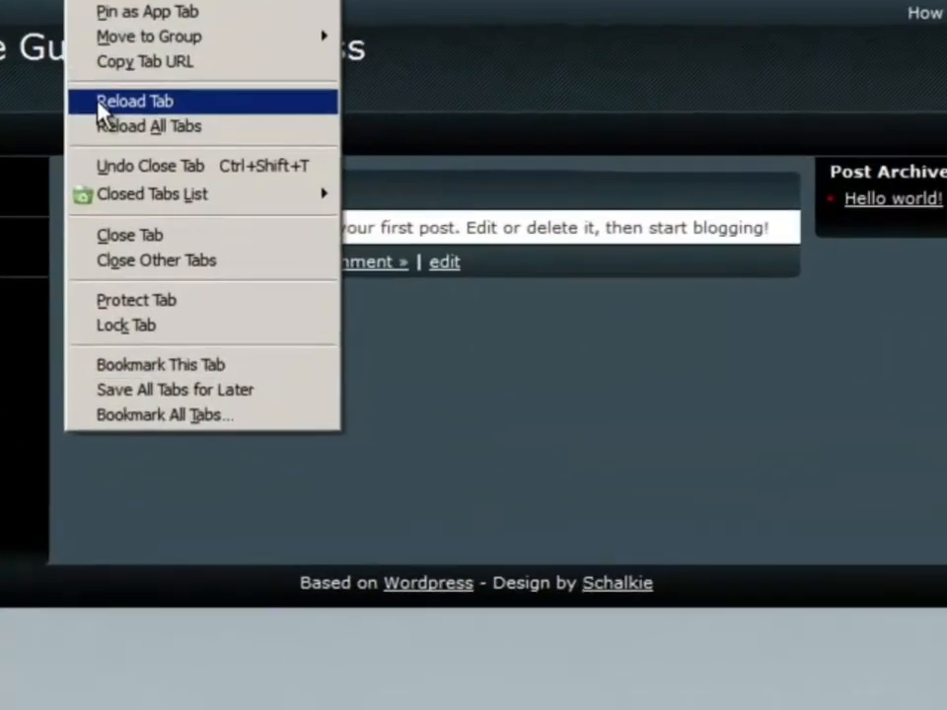
left_click(99, 106)
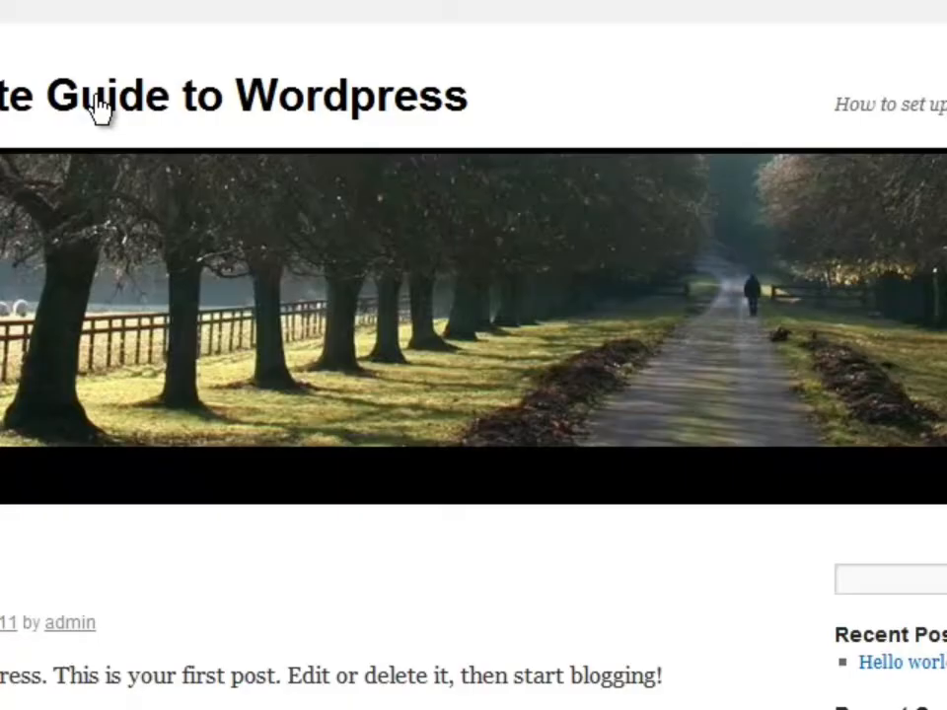
- Return to theme management and open the upload page for installing a theme in .zip format
left_click(201, 93)
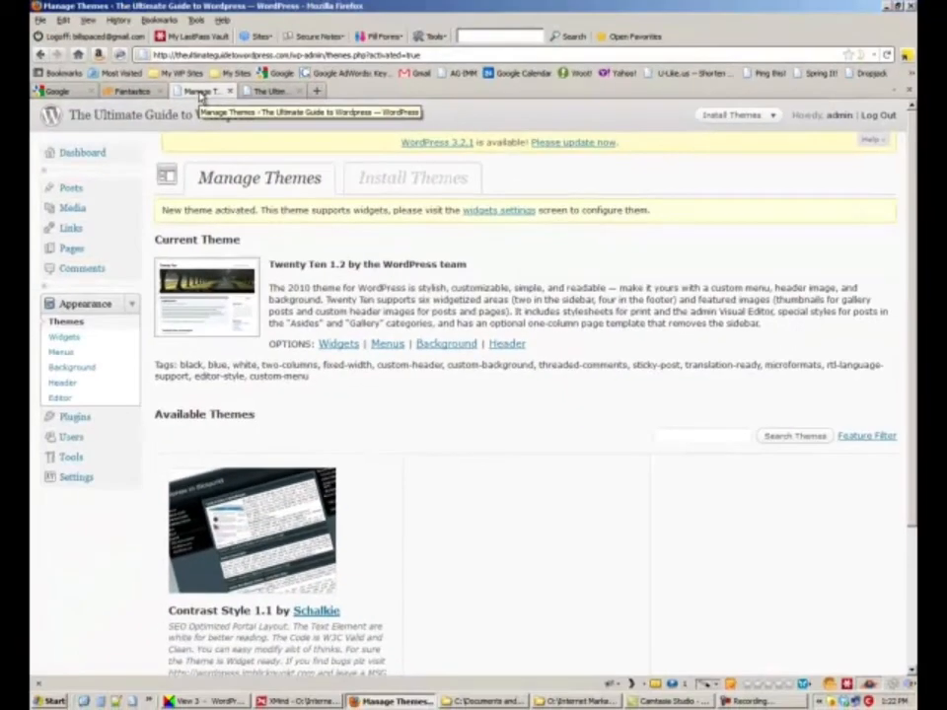
left_click(403, 175)
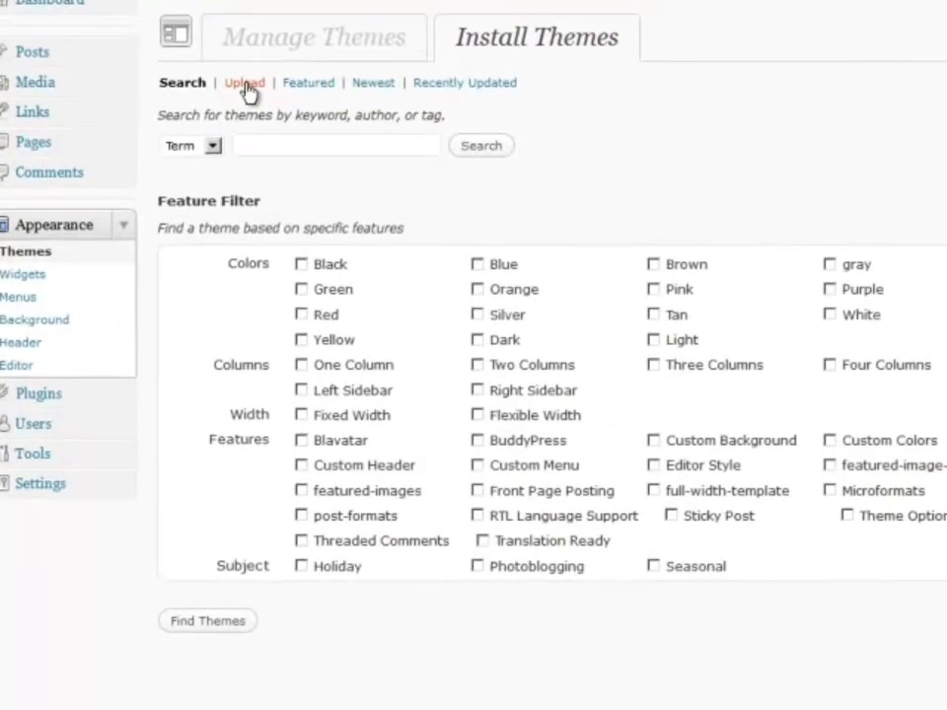
left_click(247, 87)
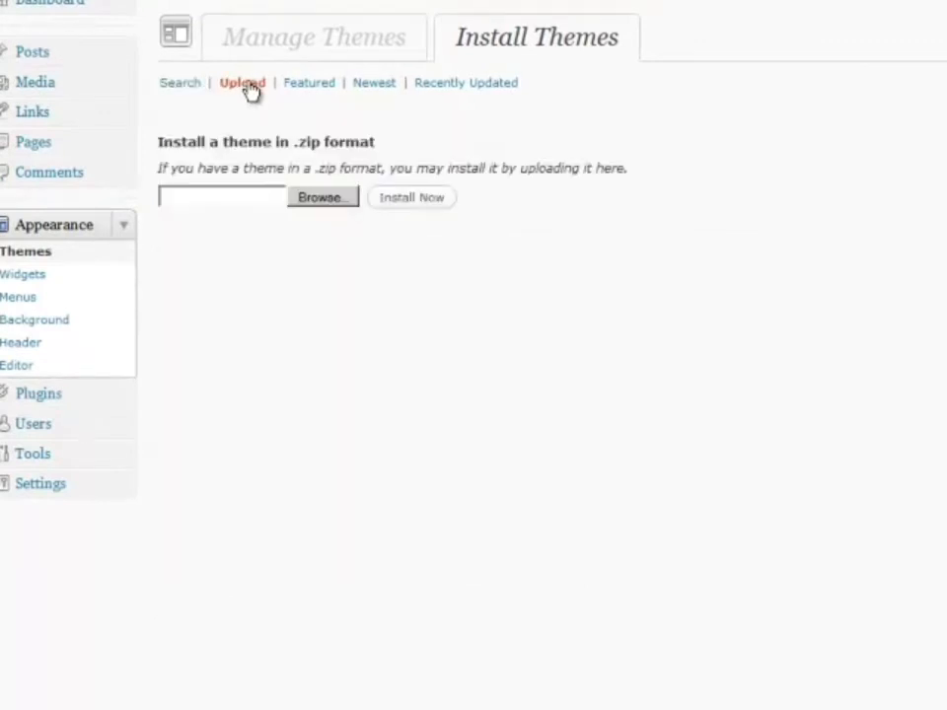
- Upload and install lemon_twist.zip from the O: drive's Tools\WordPress\Themes folder, and activate the Lemon Twist theme
left_click(320, 198)
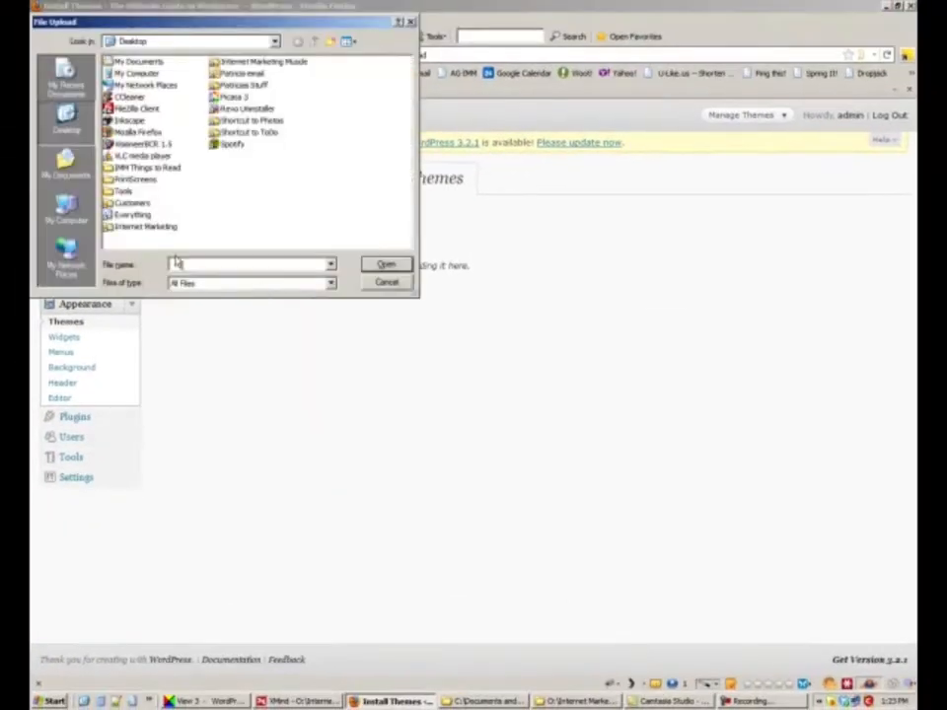
left_click(67, 207)
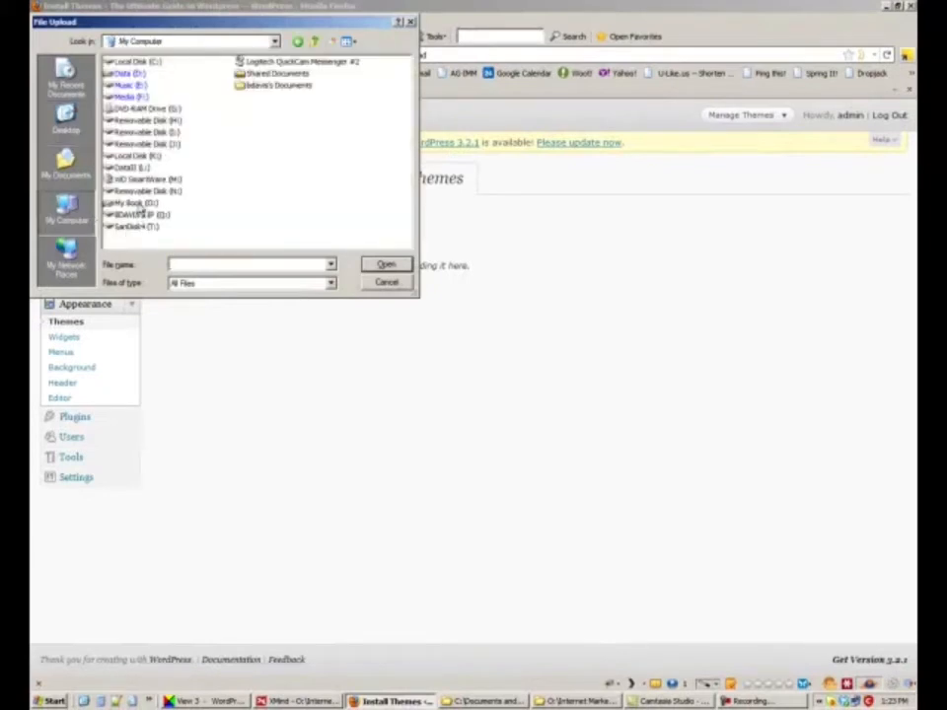
double_click(137, 203)
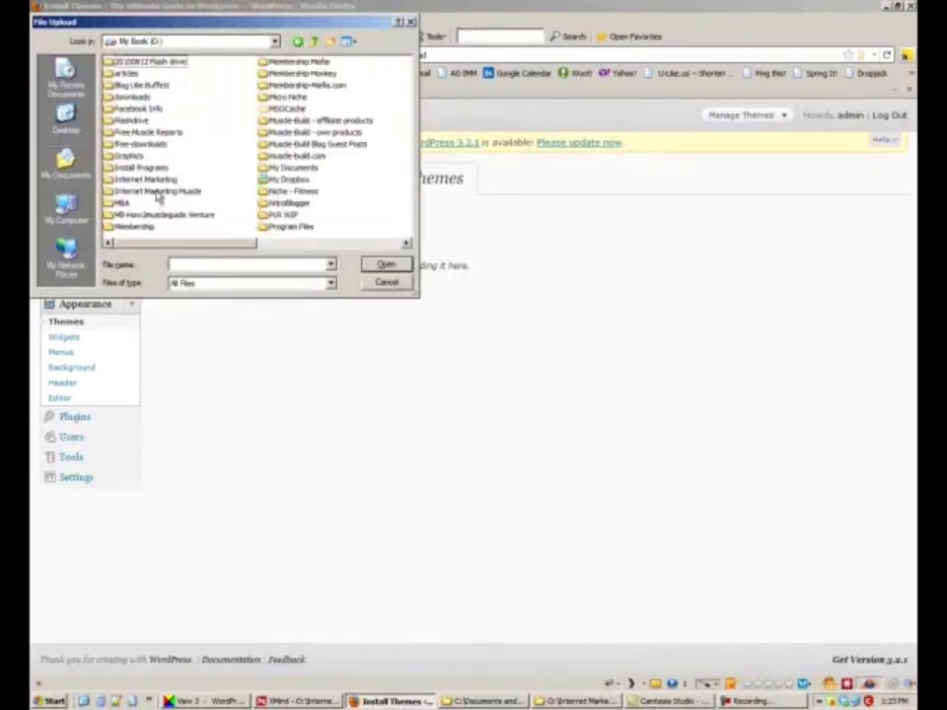
left_click(284, 247)
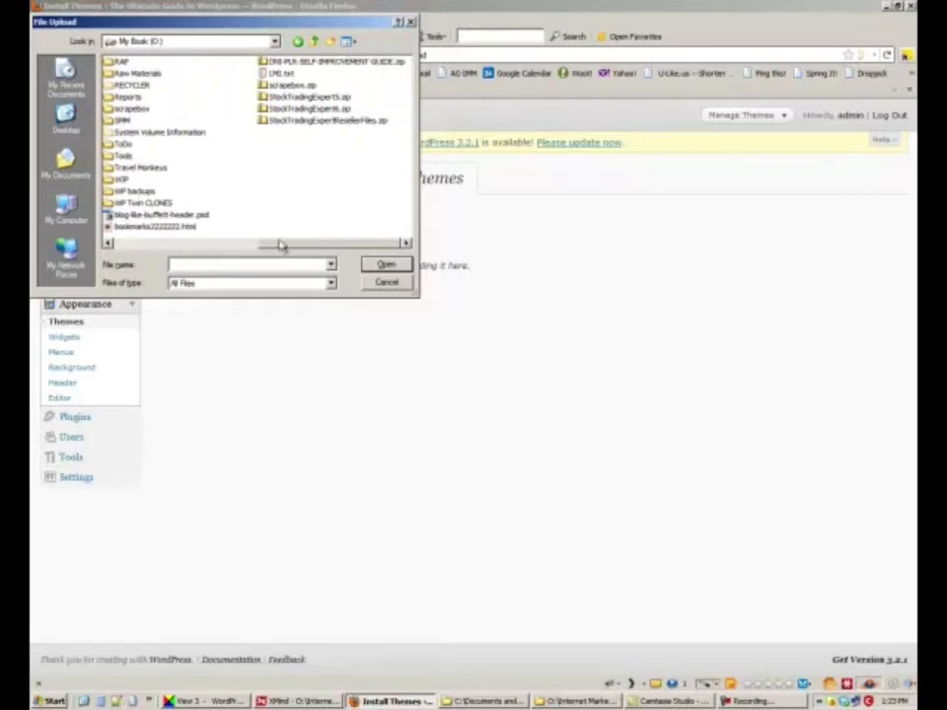
double_click(119, 157)
double_click(123, 177)
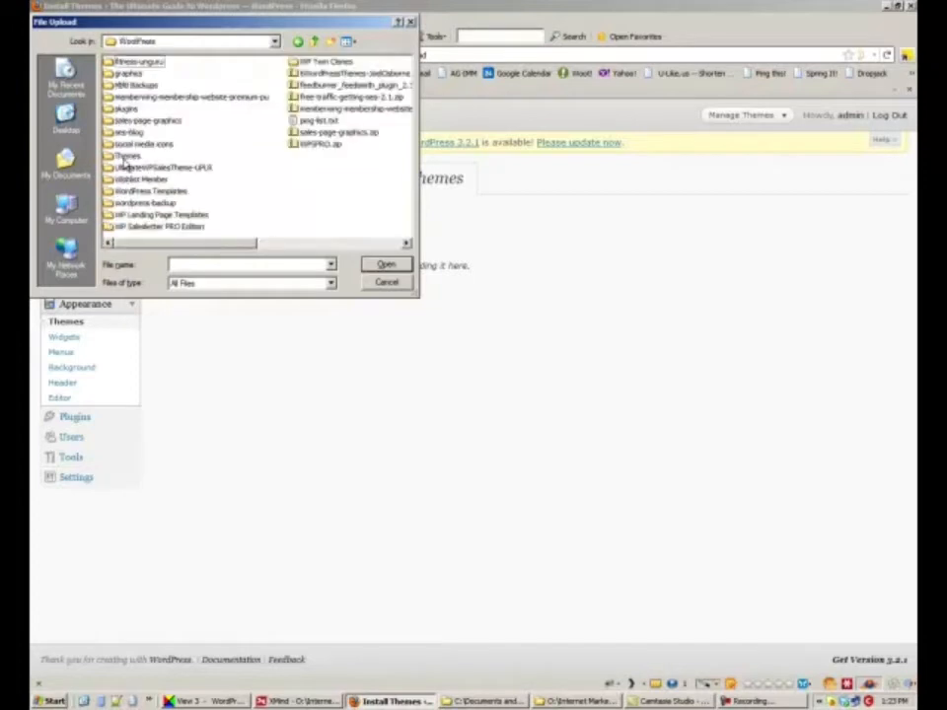
double_click(126, 156)
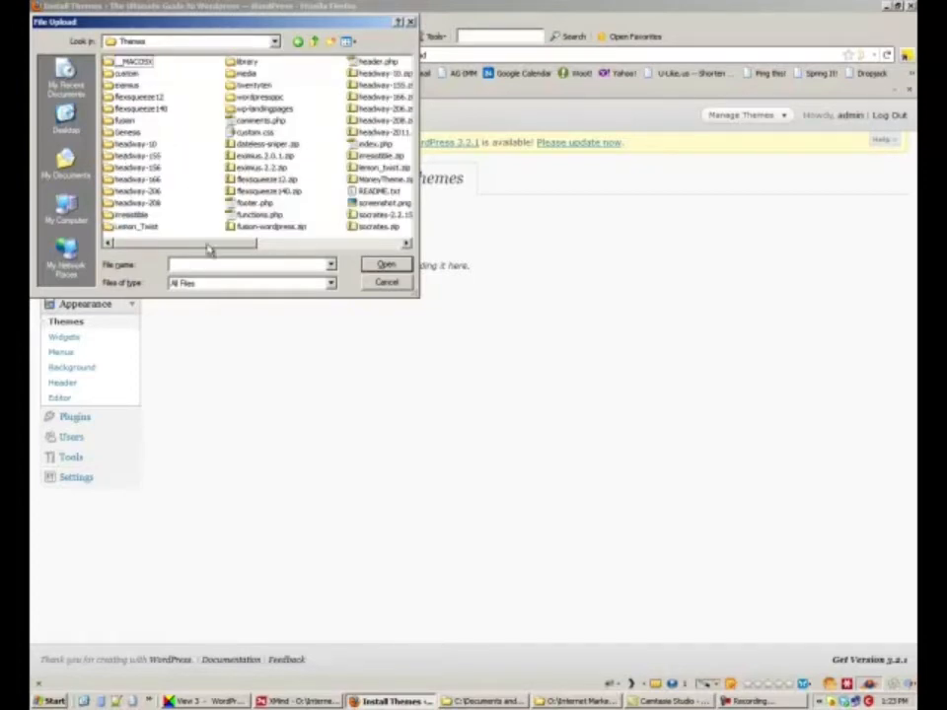
left_click_drag(209, 249, 274, 248)
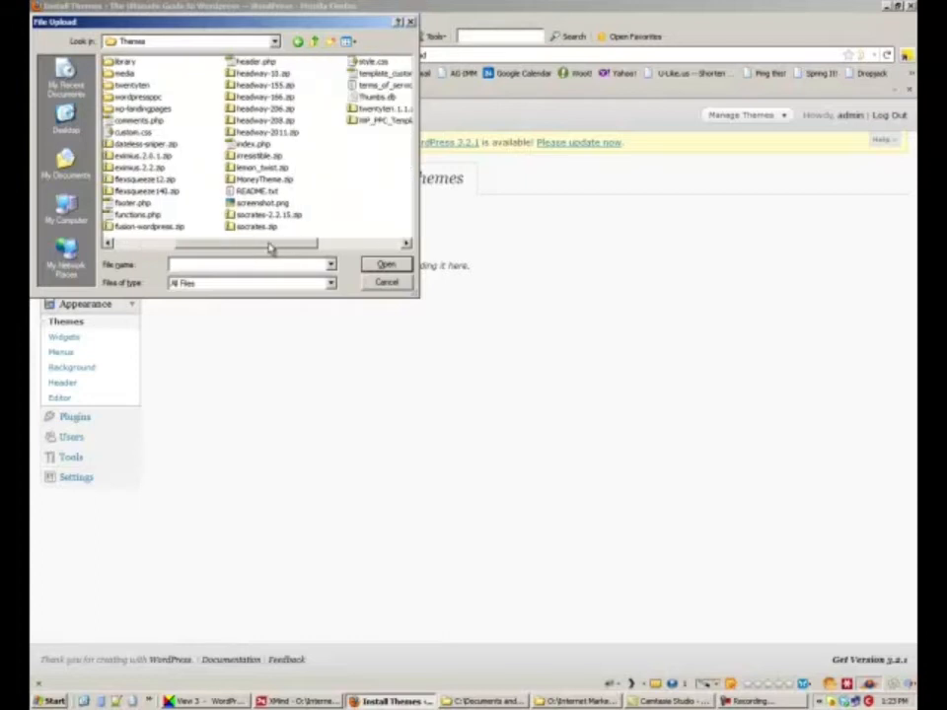
left_click(262, 168)
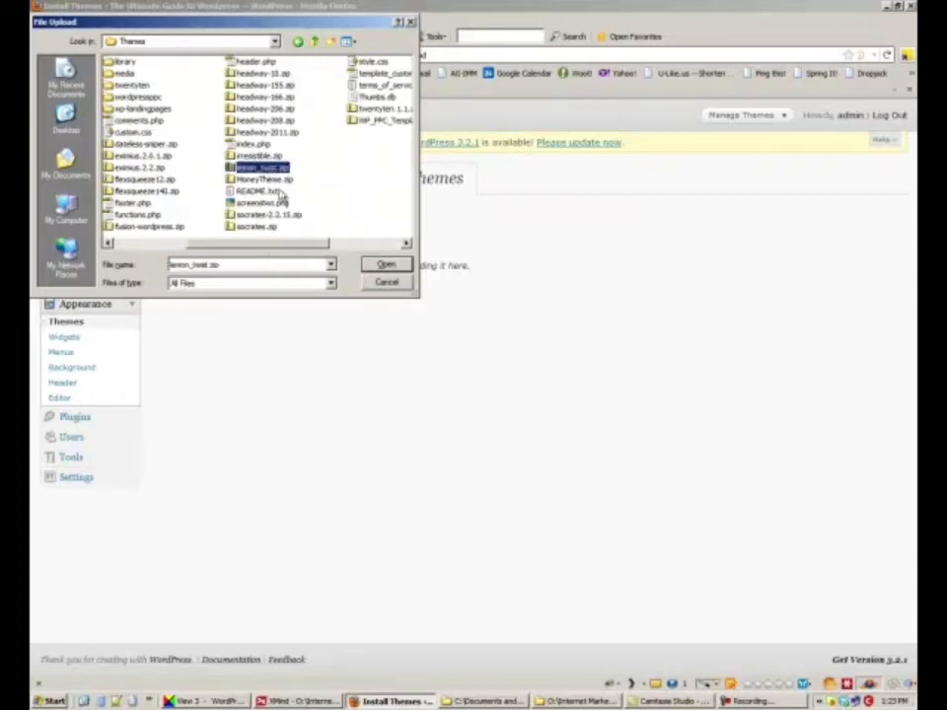
left_click(383, 266)
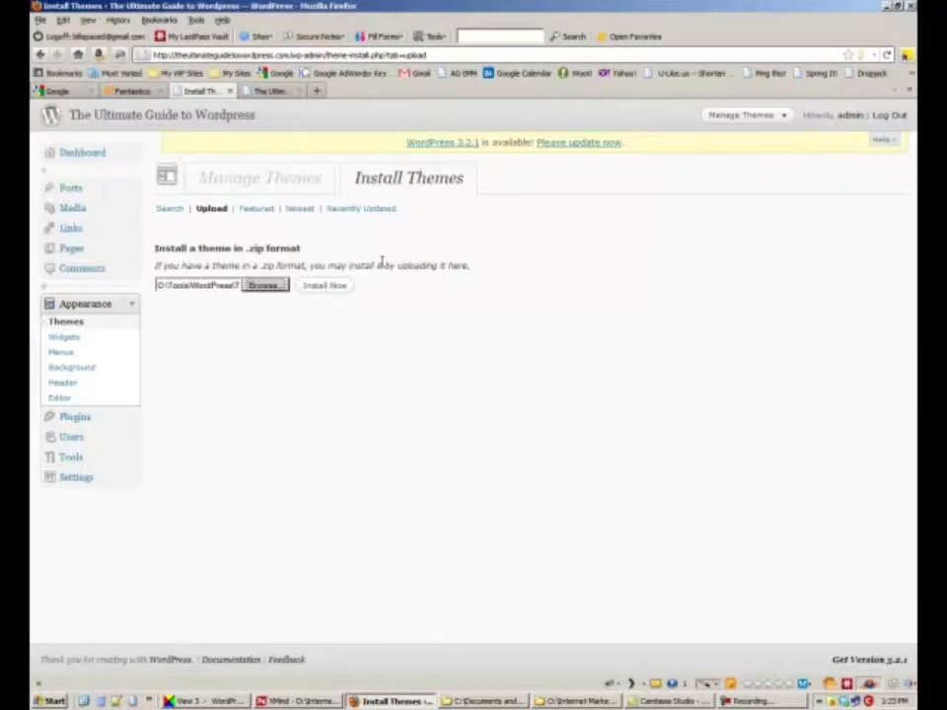
left_click(327, 287)
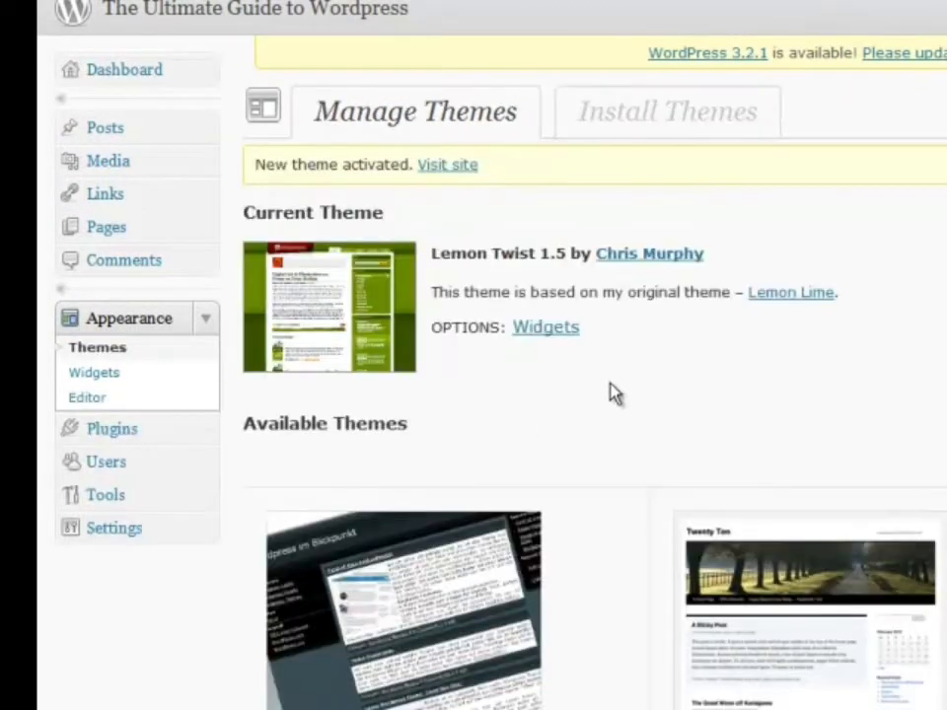
- Reload the live site to view it with the Lemon Twist theme
left_click(450, 0)
right_click(450, 0)
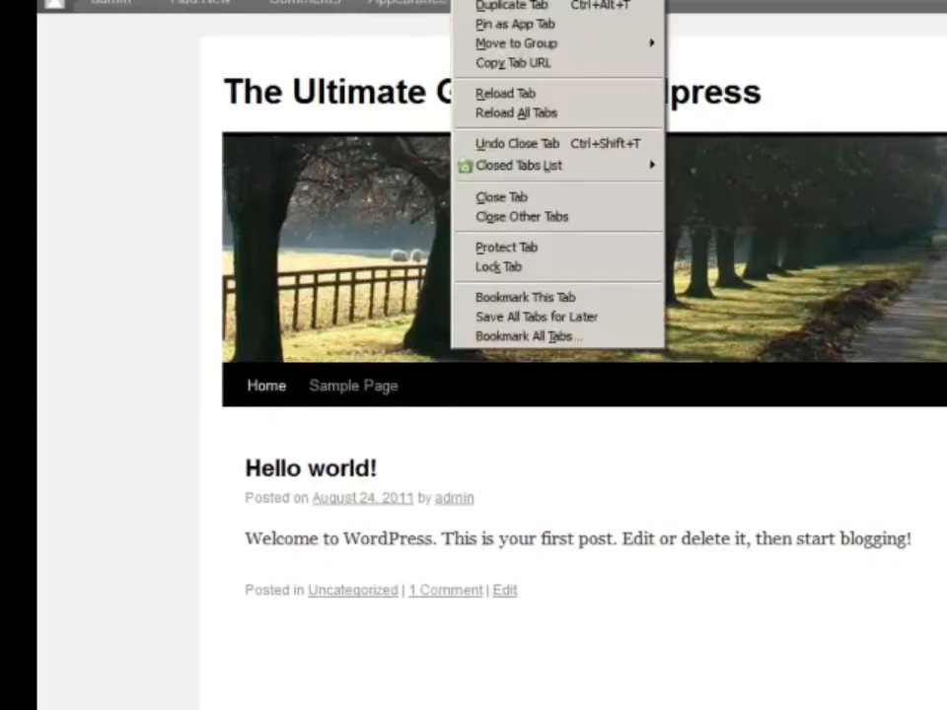
left_click(485, 98)
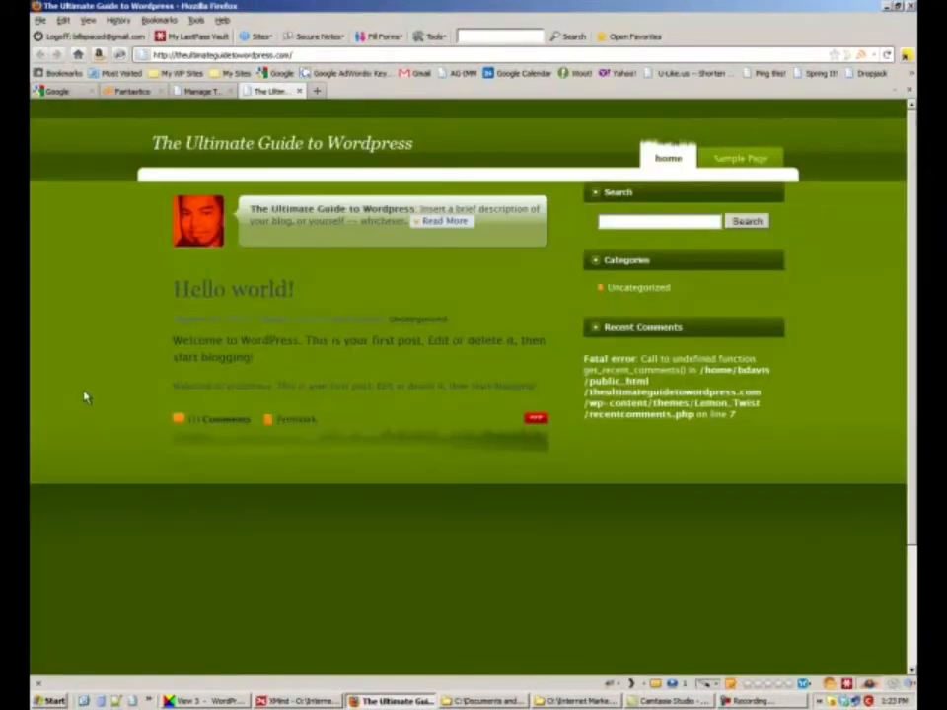
- Reactivate the Twenty Ten 1.2 theme from the available themes in the site's theme management page
left_click(200, 91)
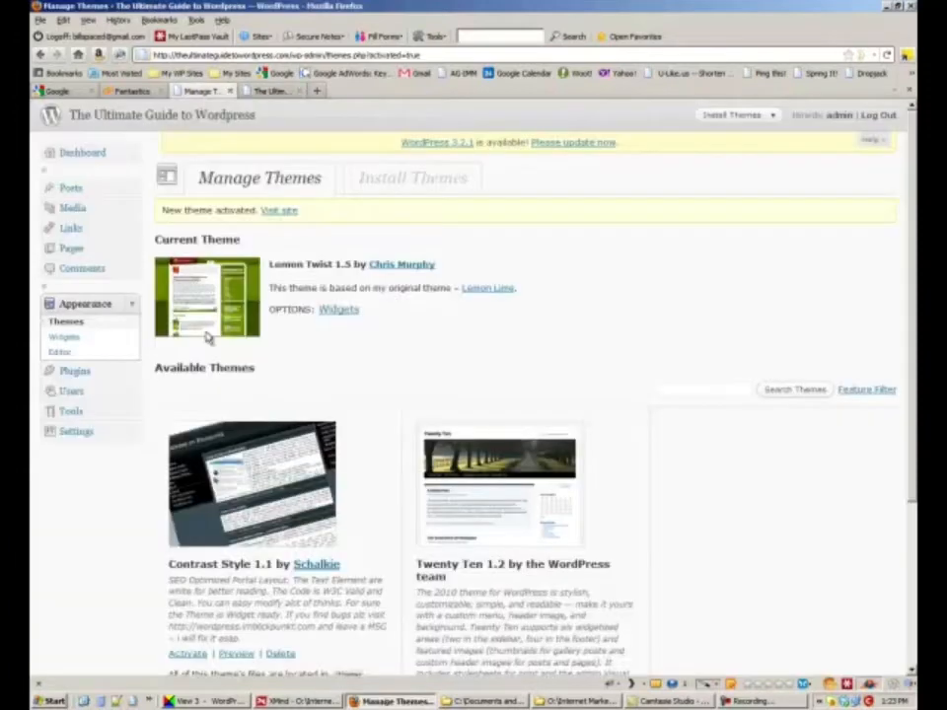
scroll(183, 540, "down", 4)
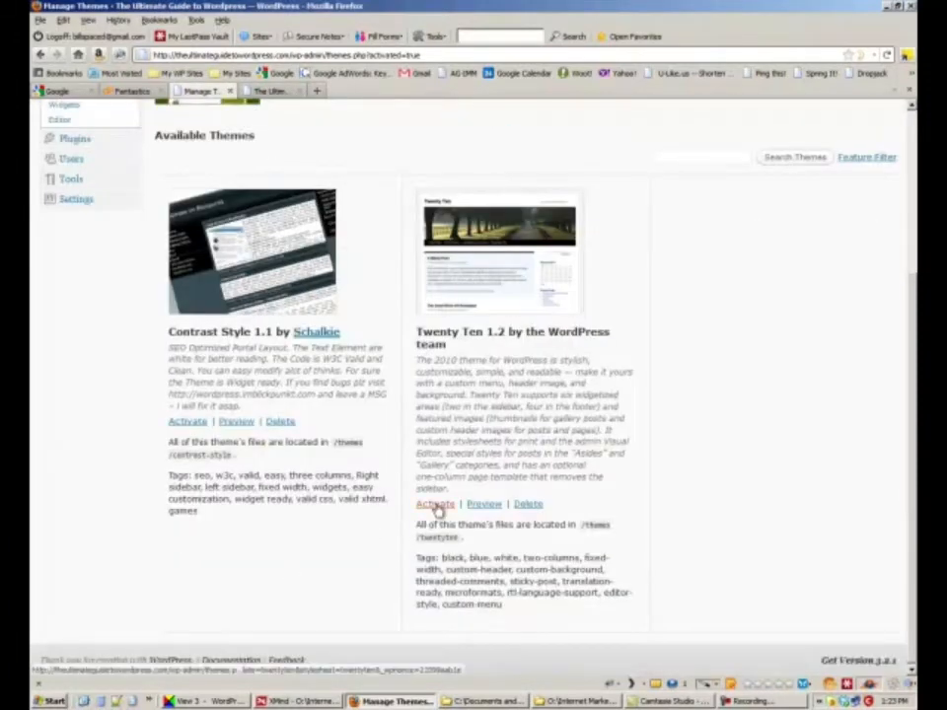
left_click(435, 505)
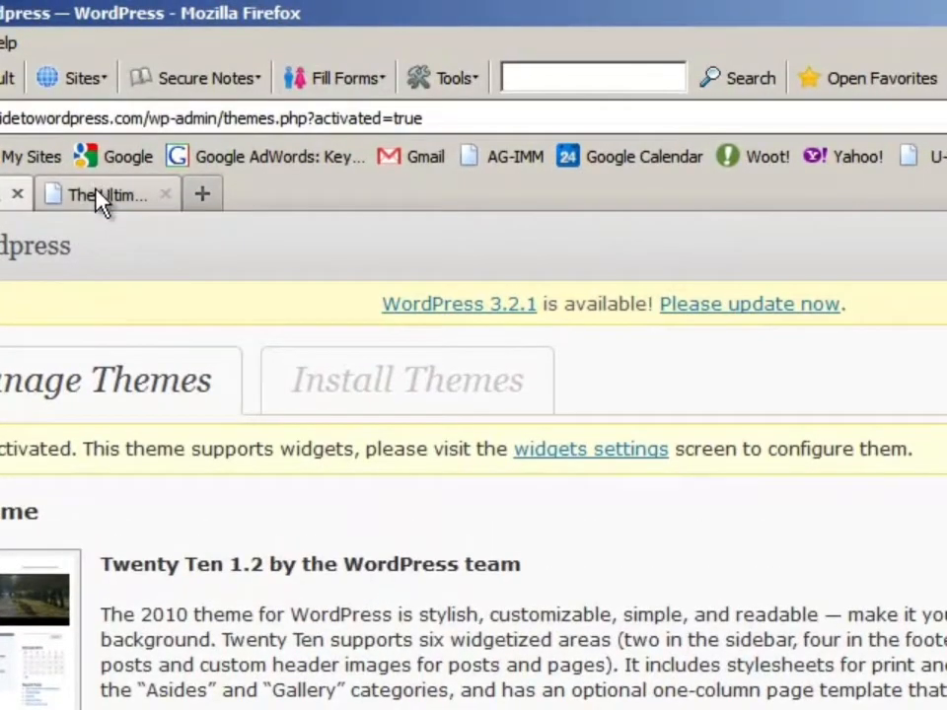
- Reload the live site to check it with Twenty Ten active again, and leave the site view
left_click(107, 190)
right_click(107, 188)
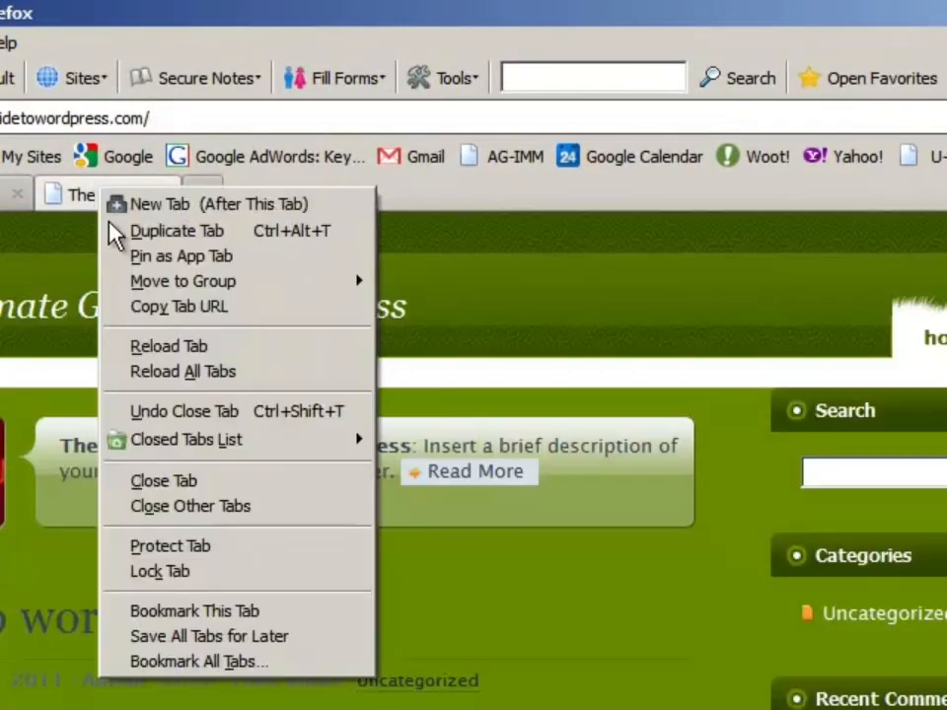
left_click(150, 353)
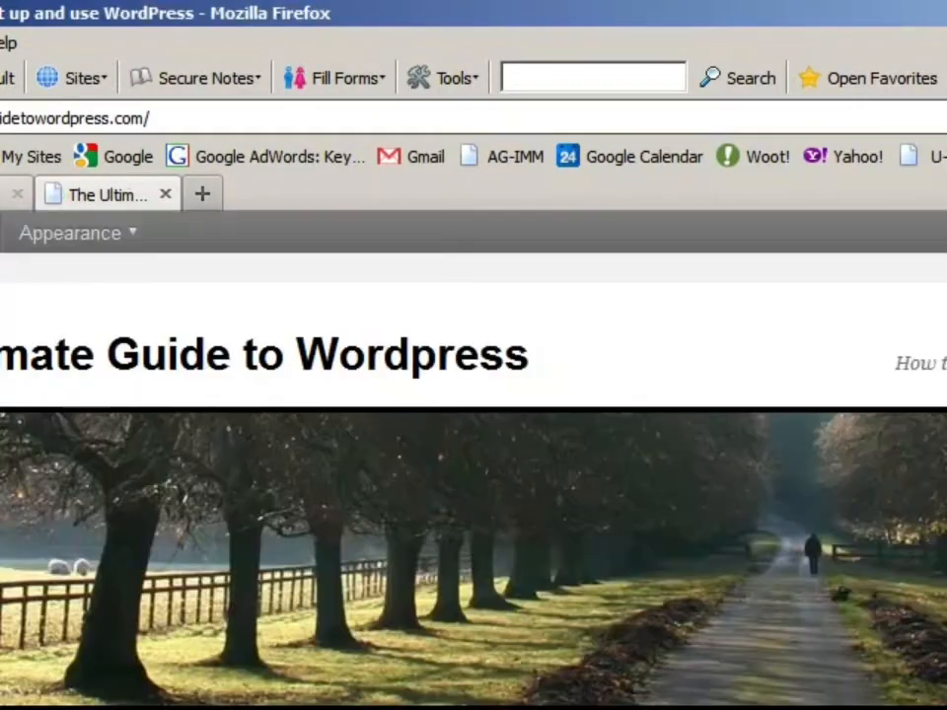
left_click(3, 195)
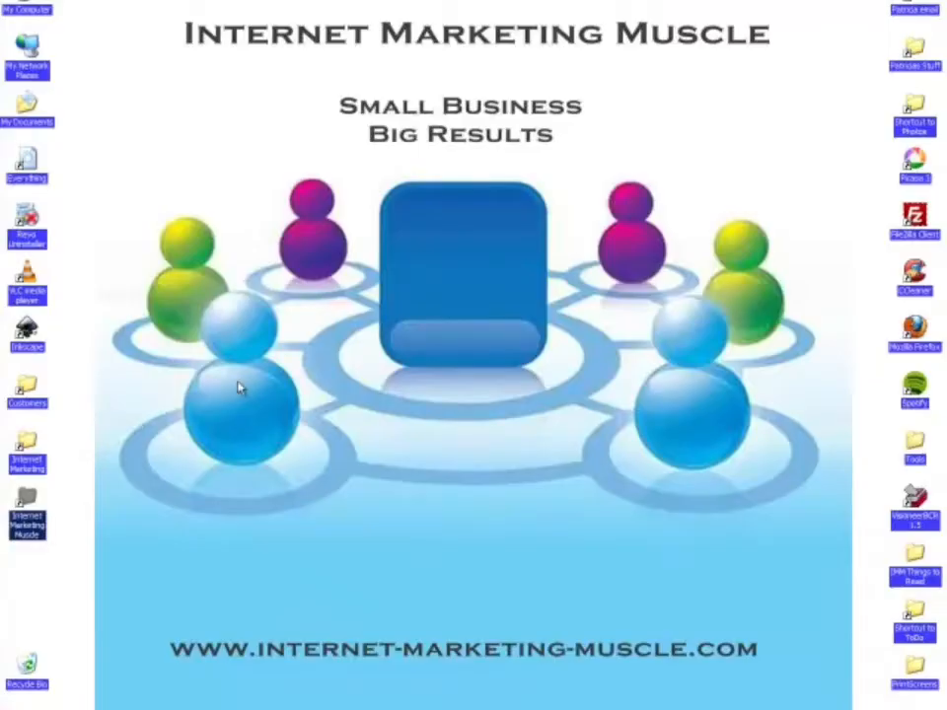
- Open FileZilla from the desktop and connect to the saved site "Copy of Host Gator MAIN Account"
left_click(916, 225)
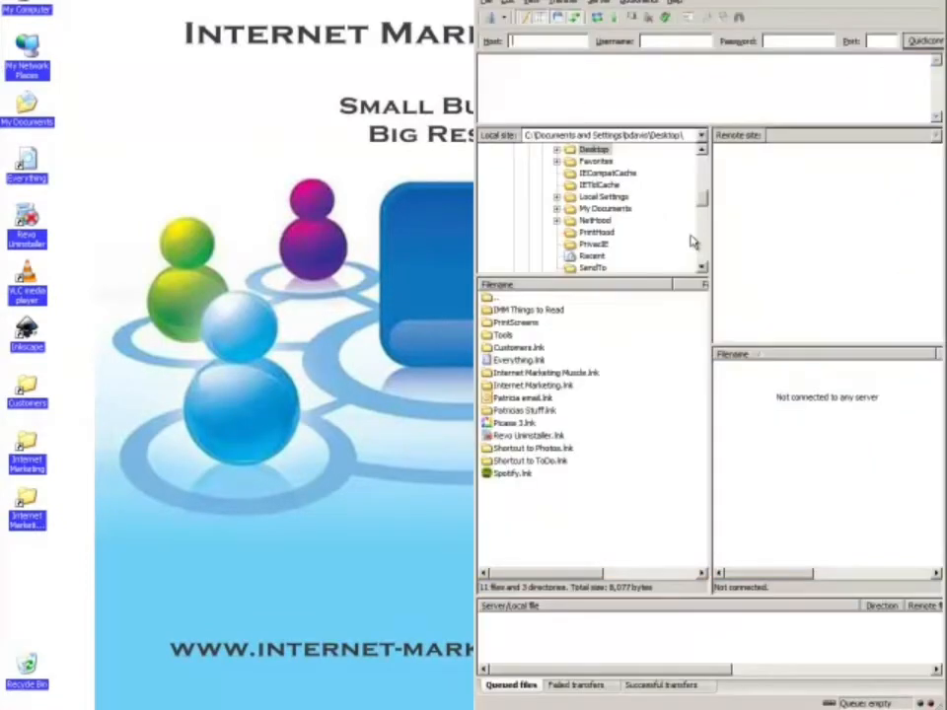
left_click(503, 17)
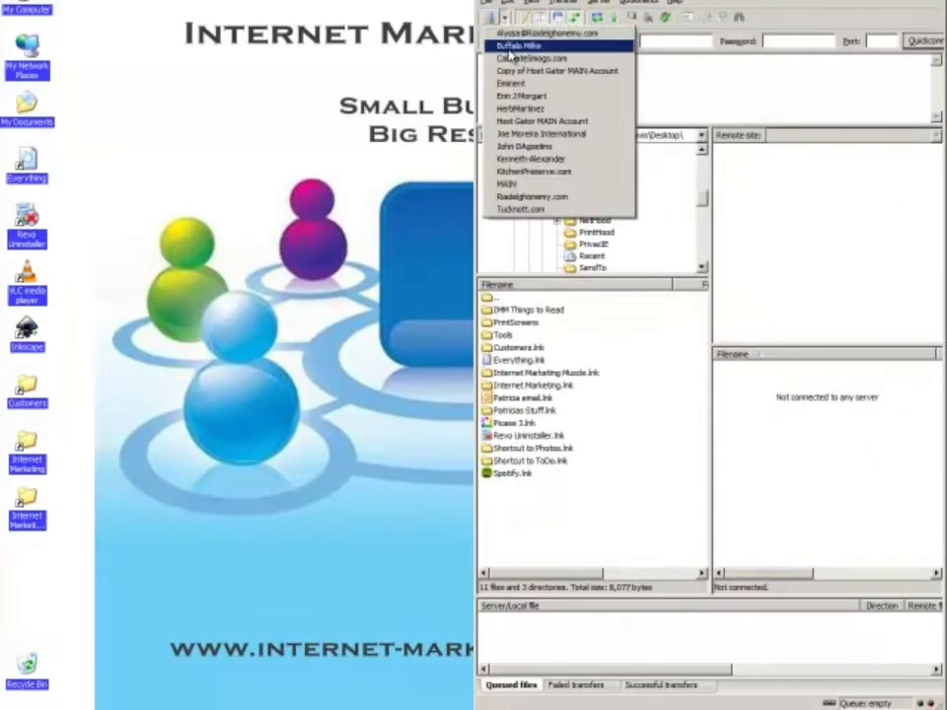
left_click(511, 73)
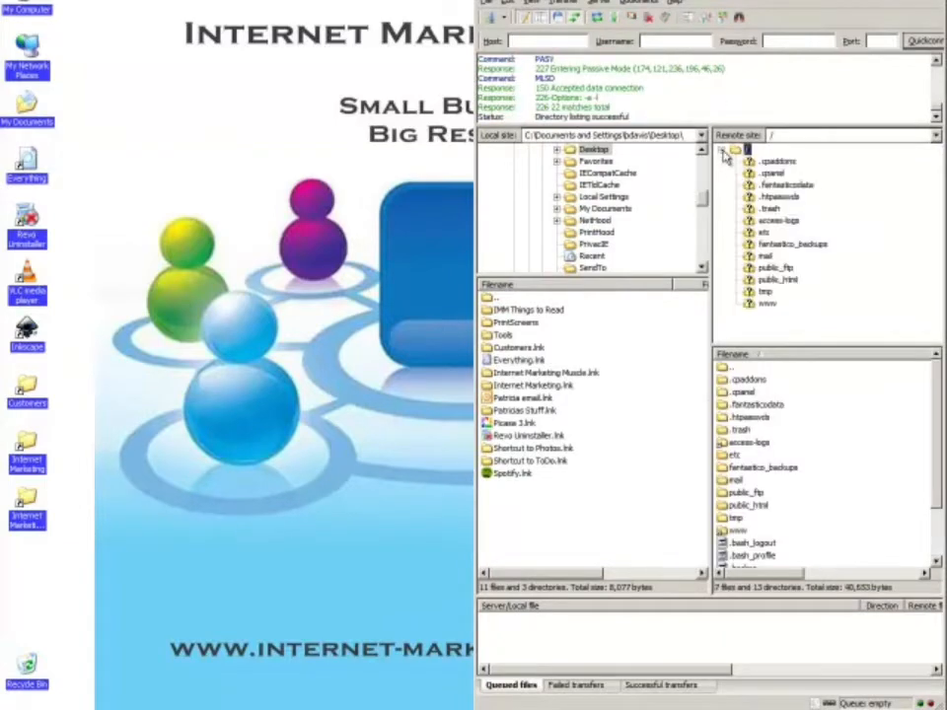
- Open the remote folder public_html/theultimateguidetowordpress.com/wp-content/themes on the server
left_click(775, 280)
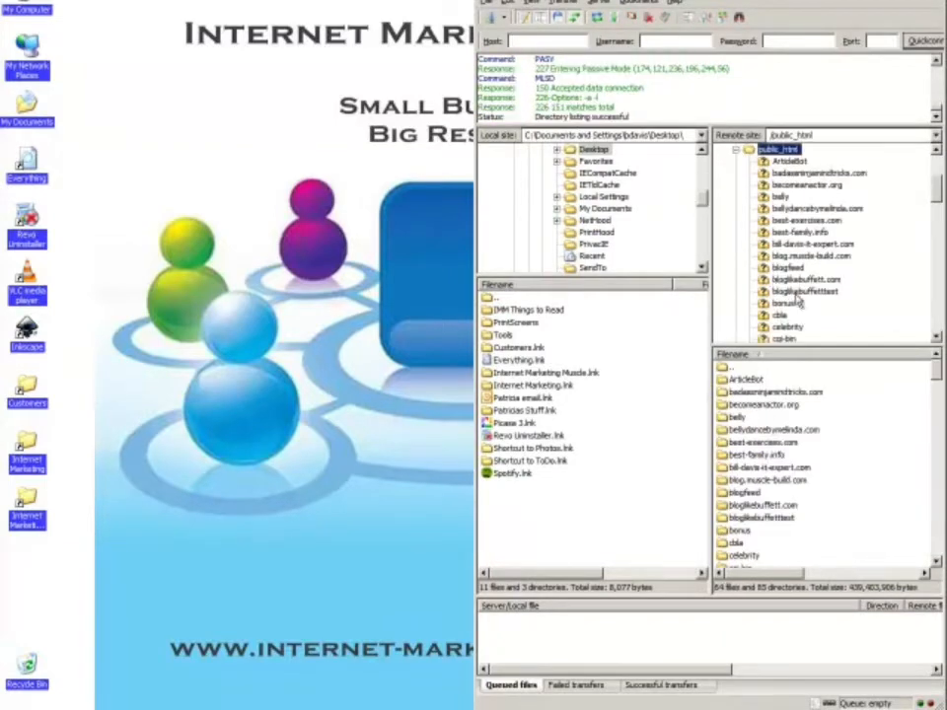
scroll(790, 299, "down", 8)
scroll(799, 300, "down", 15)
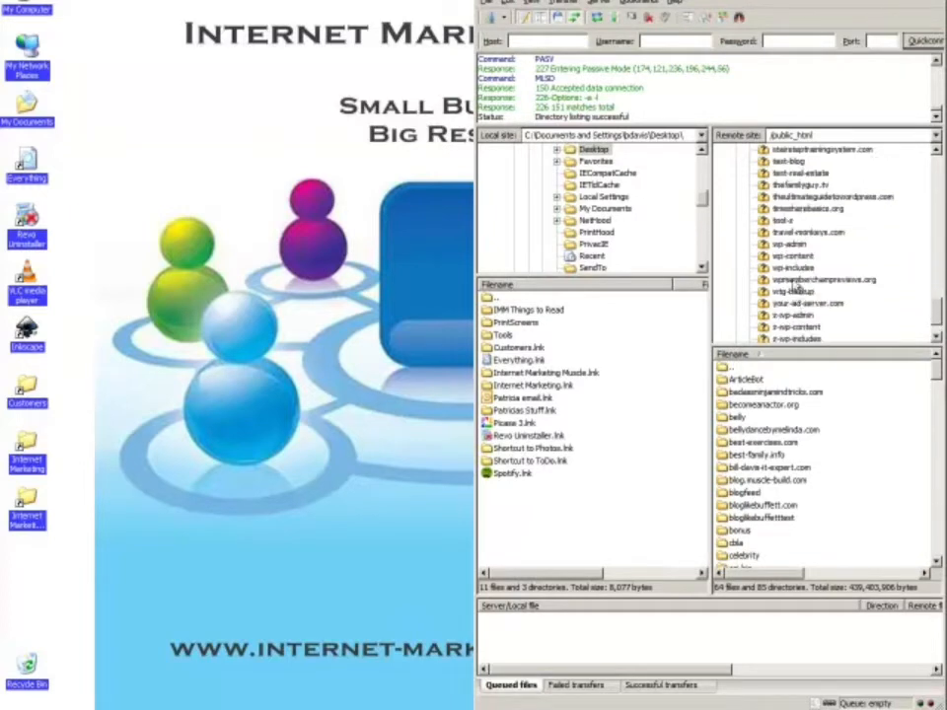
left_click(794, 197)
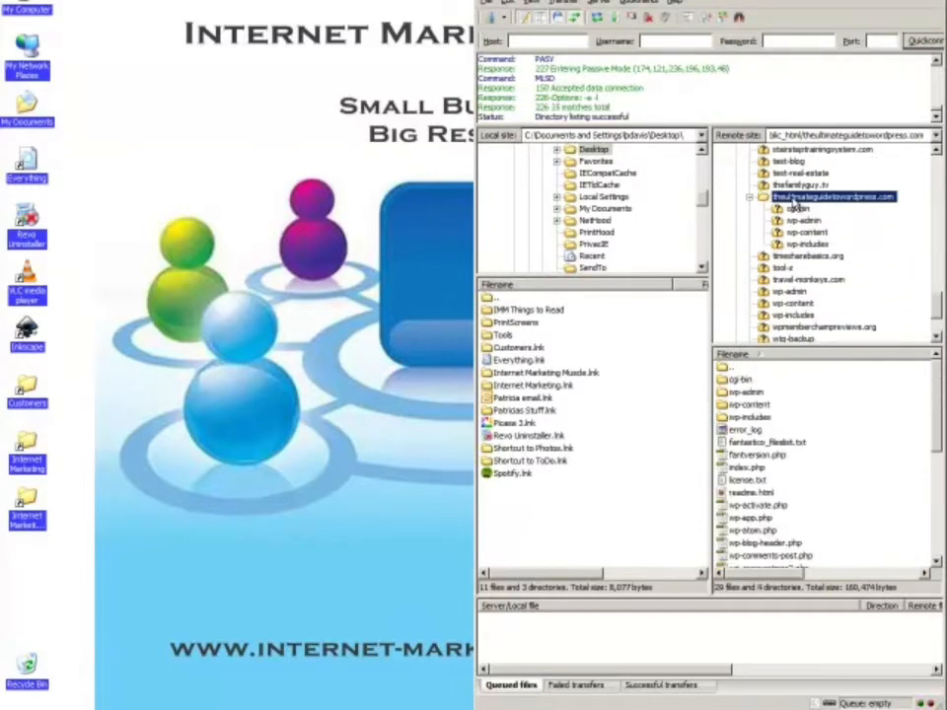
left_click(807, 232)
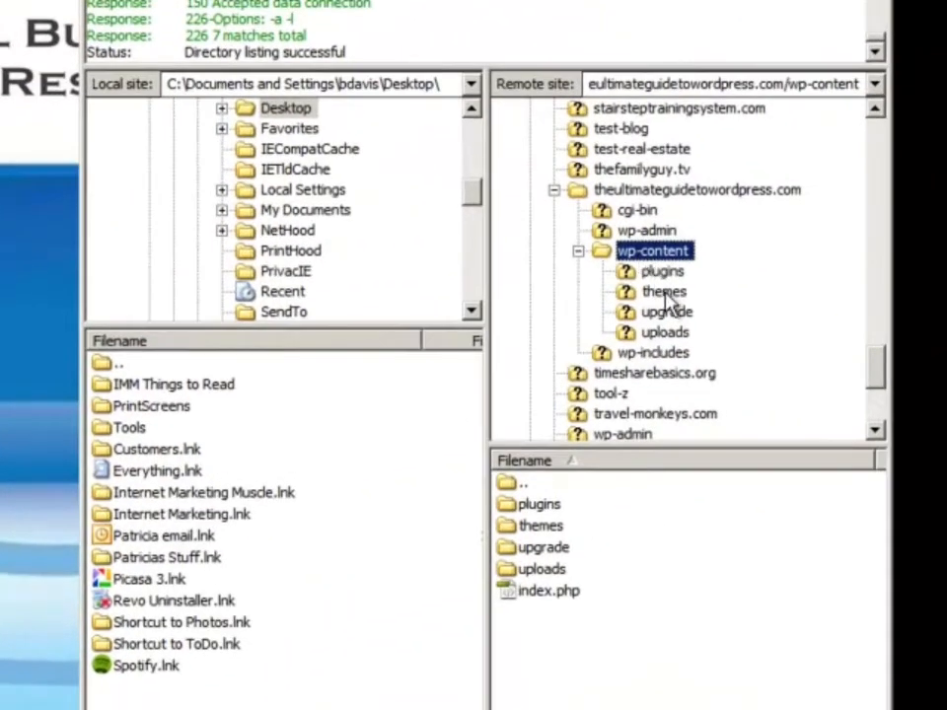
left_click(666, 294)
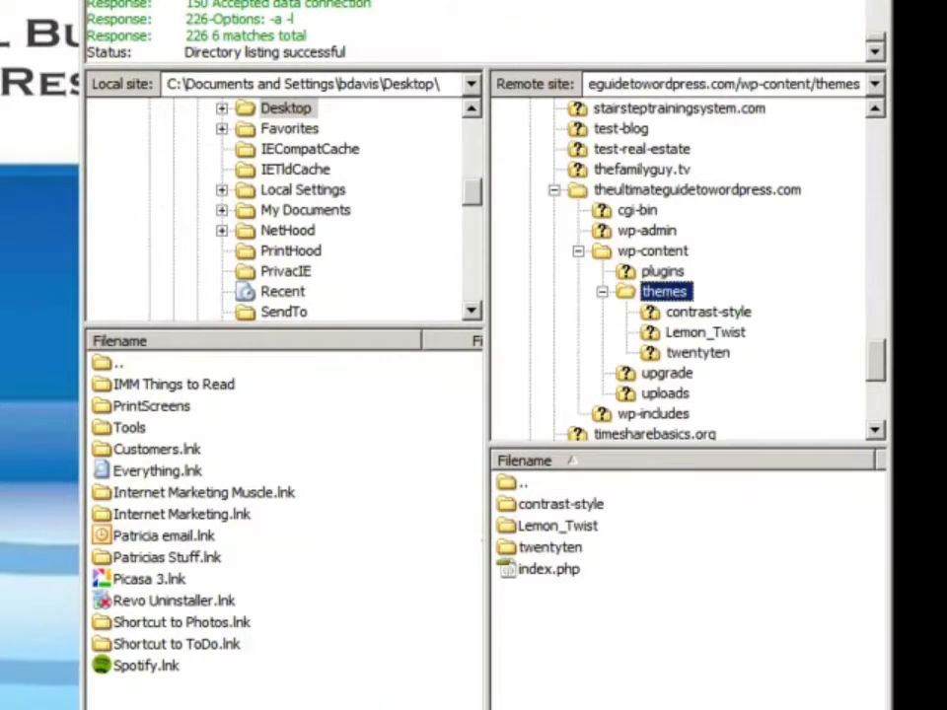
- Open a new Windows Explorer window and browse to the local folder O:\Tools\WordPress\Themes\Genesis
key("alt+Tab")
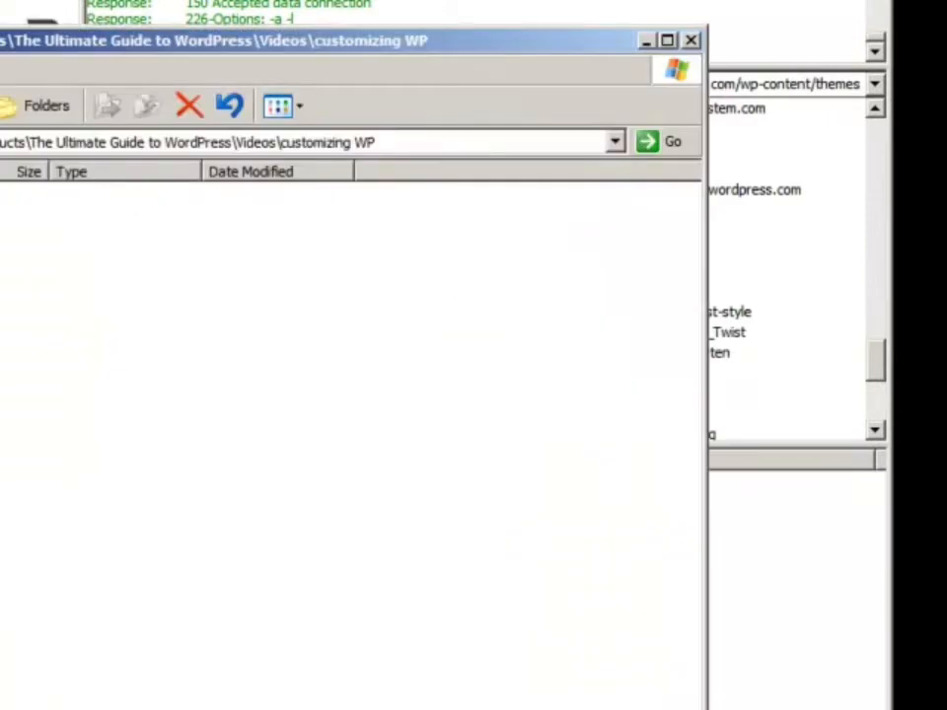
key("BackSpace")
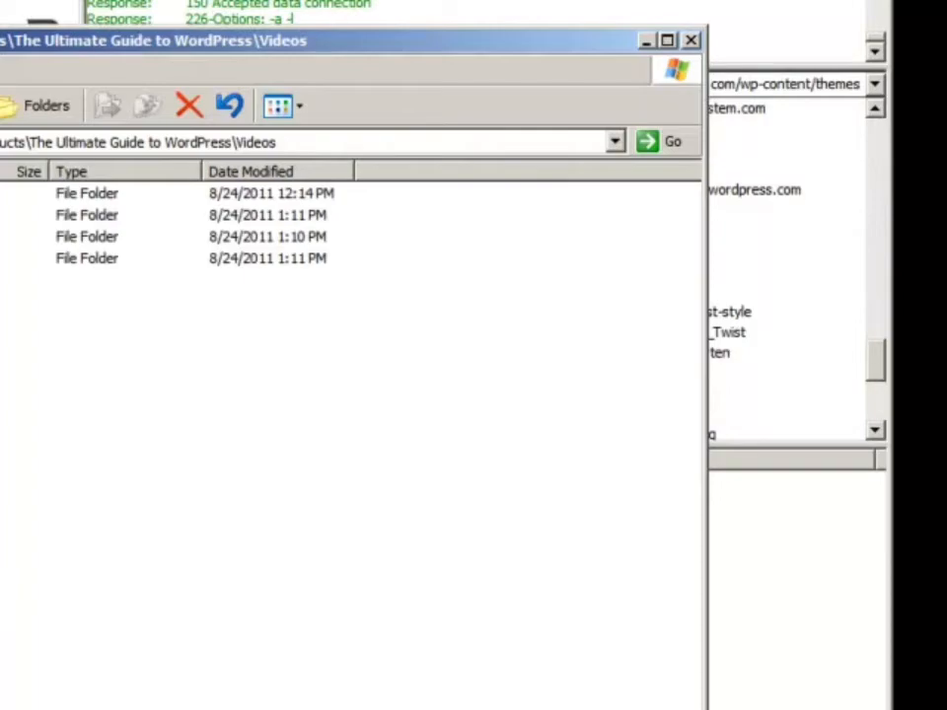
key("super+e")
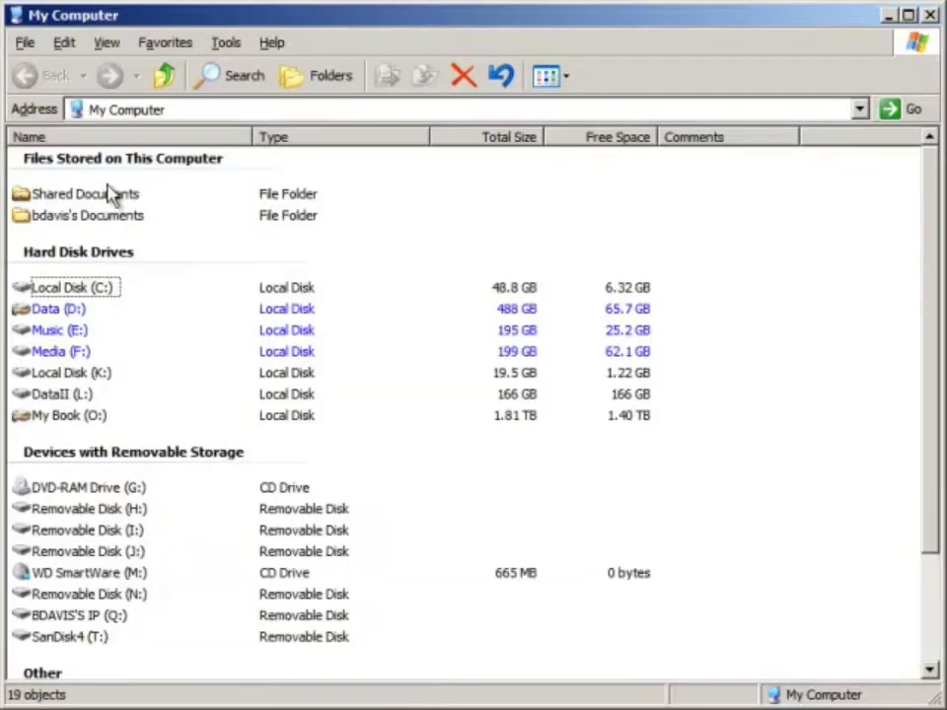
double_click(76, 414)
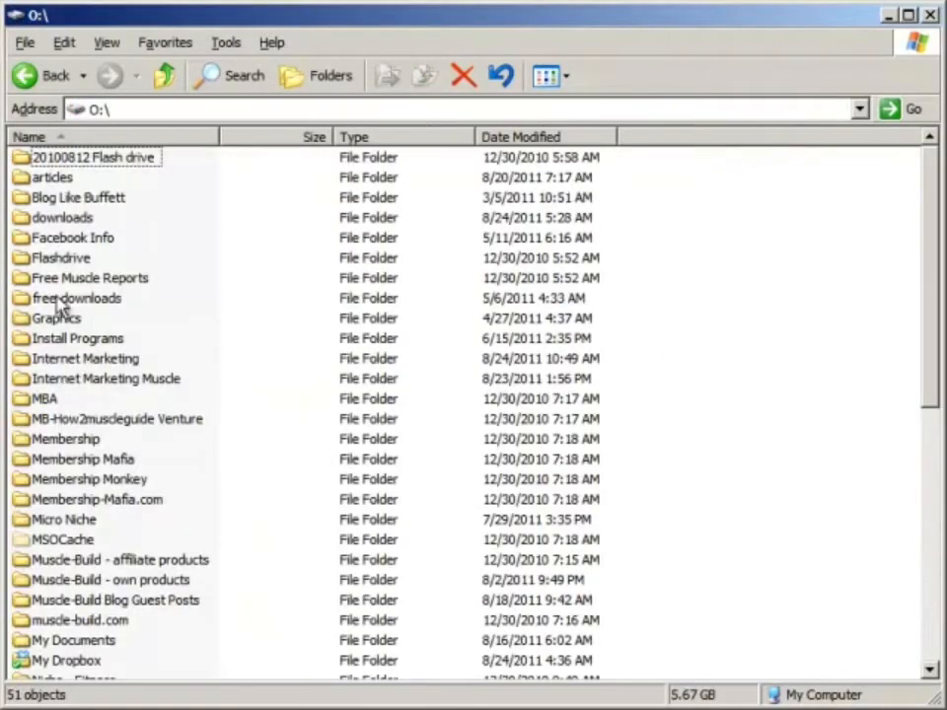
scroll(94, 618, "down", 7)
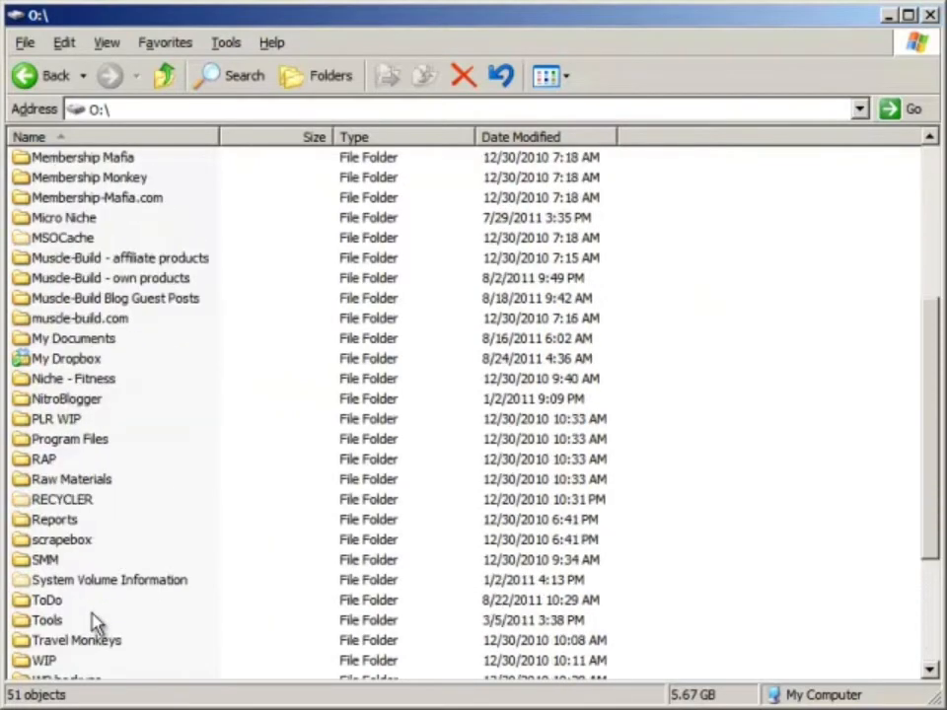
double_click(52, 500)
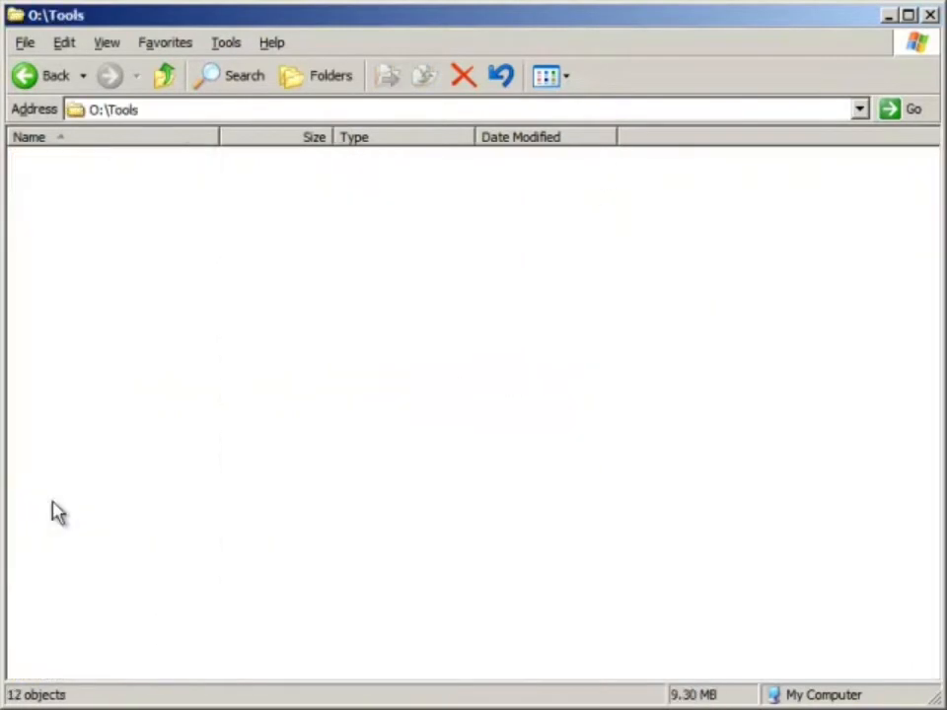
double_click(62, 359)
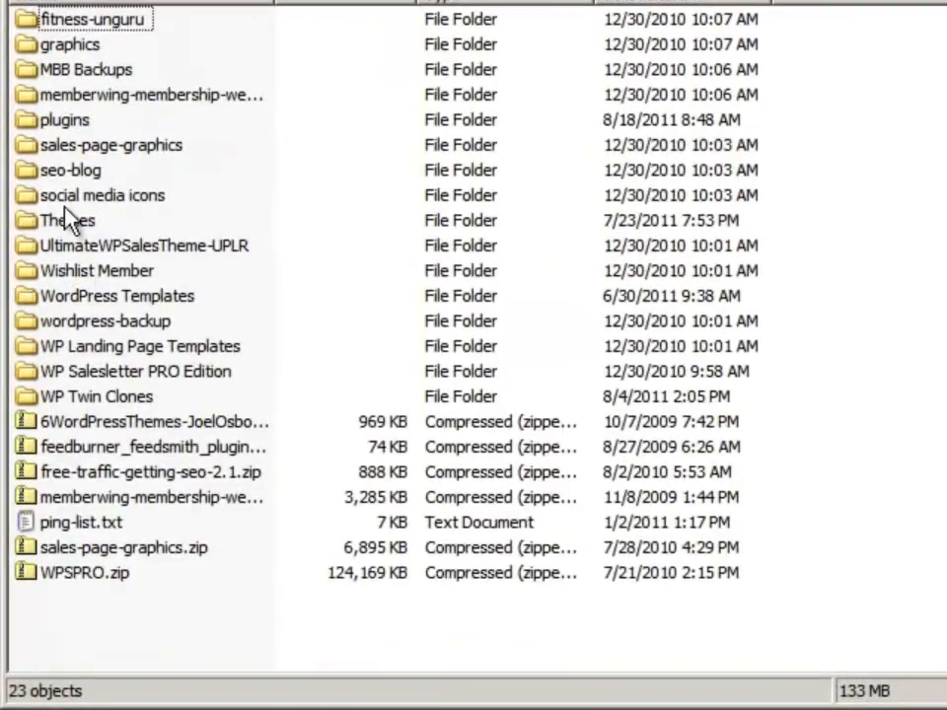
double_click(79, 221)
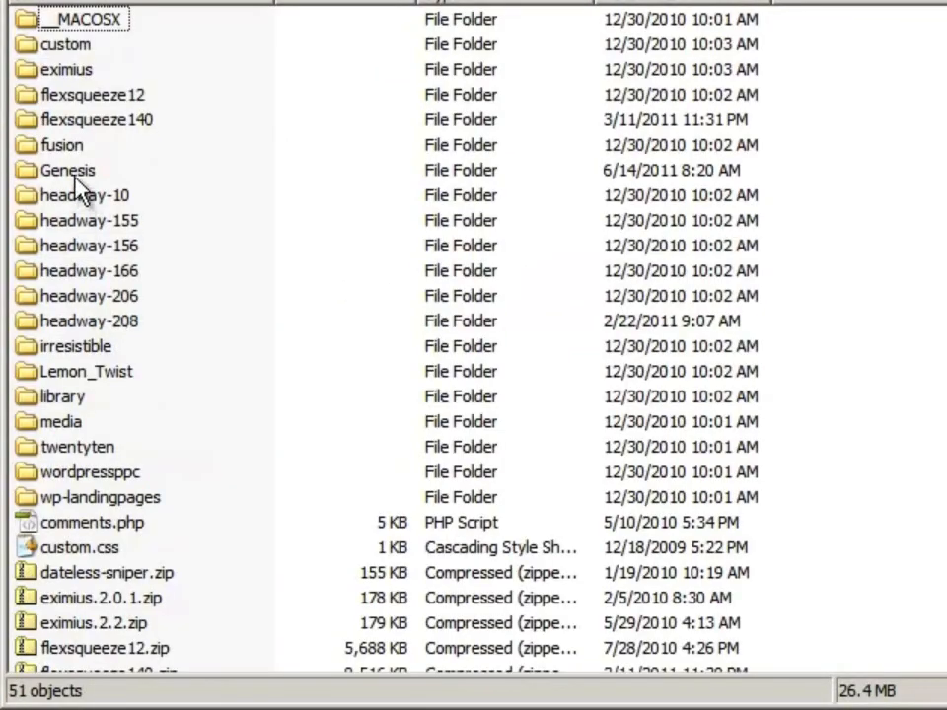
double_click(75, 177)
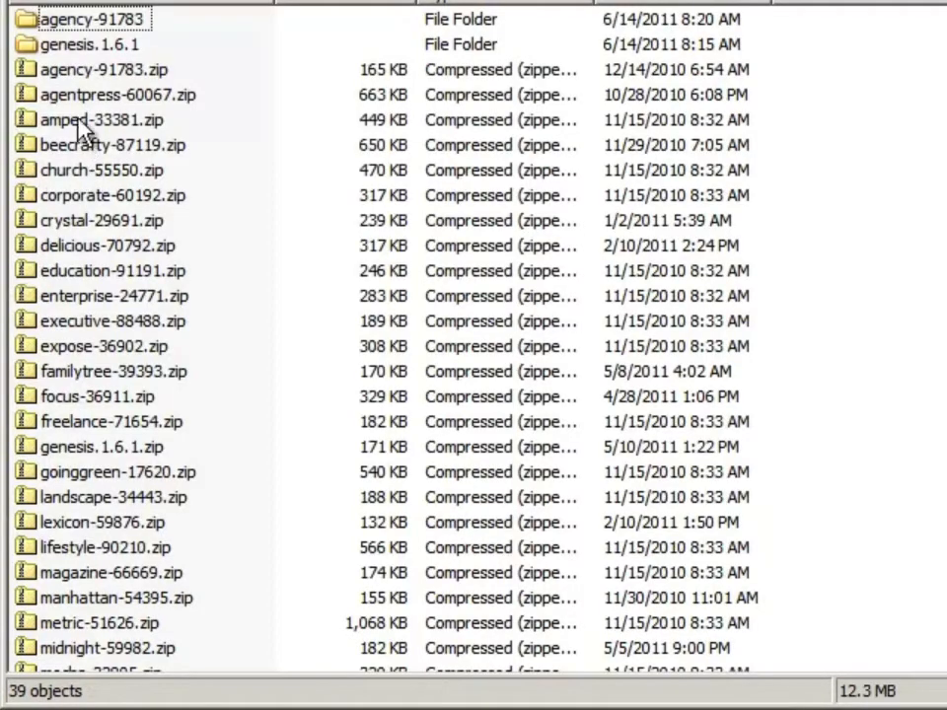
- Upload the local genesis.1.6.1 folder to the remote themes folder in FileZilla and put the Explorer window away
left_click(76, 48)
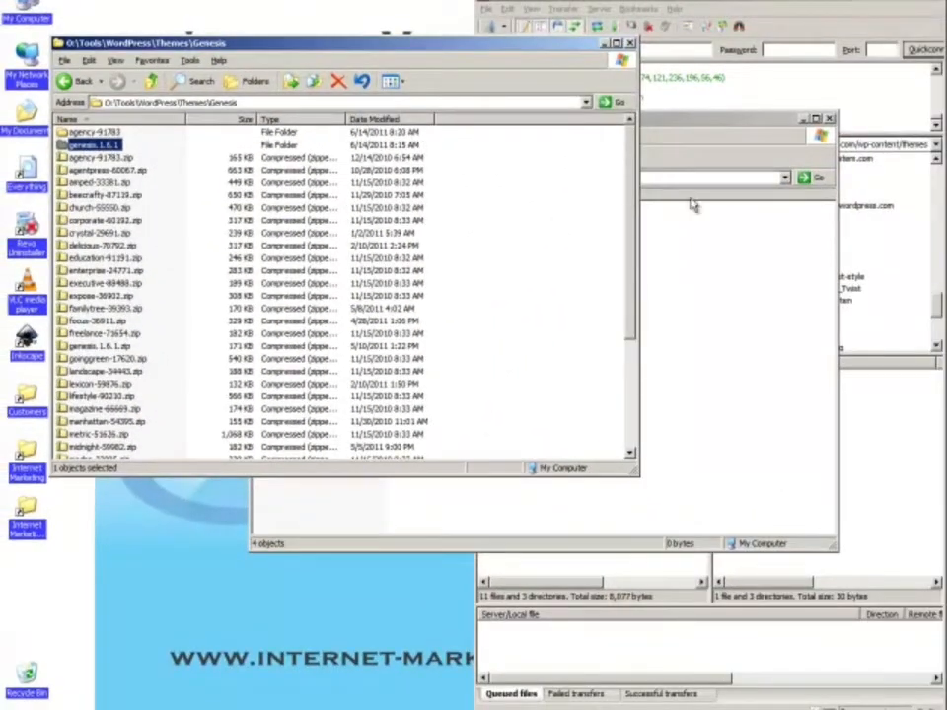
left_click(829, 118)
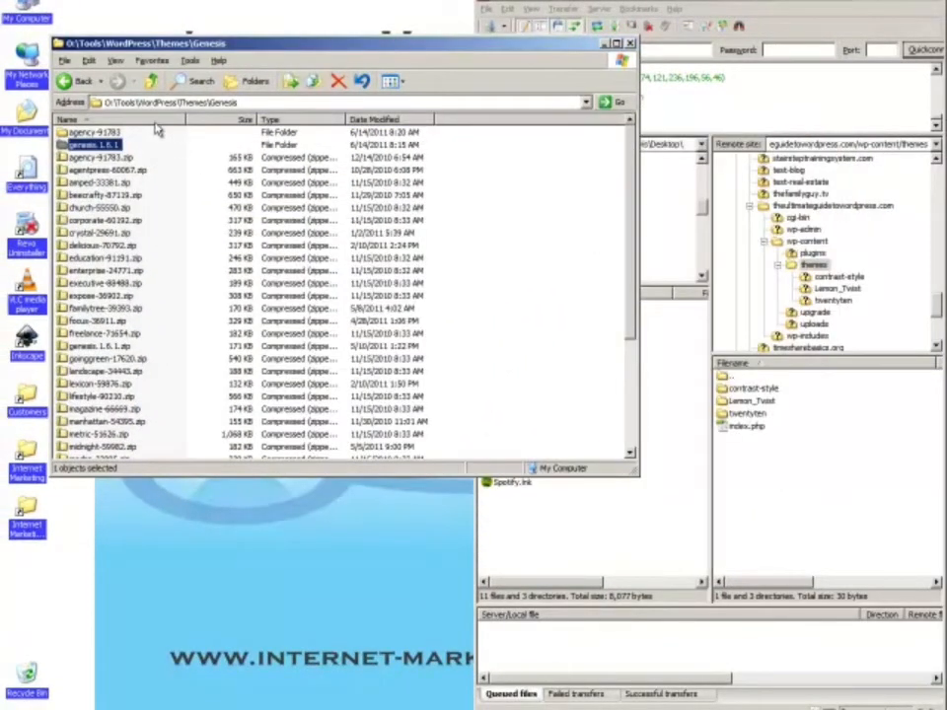
left_click_drag(102, 148, 815, 271)
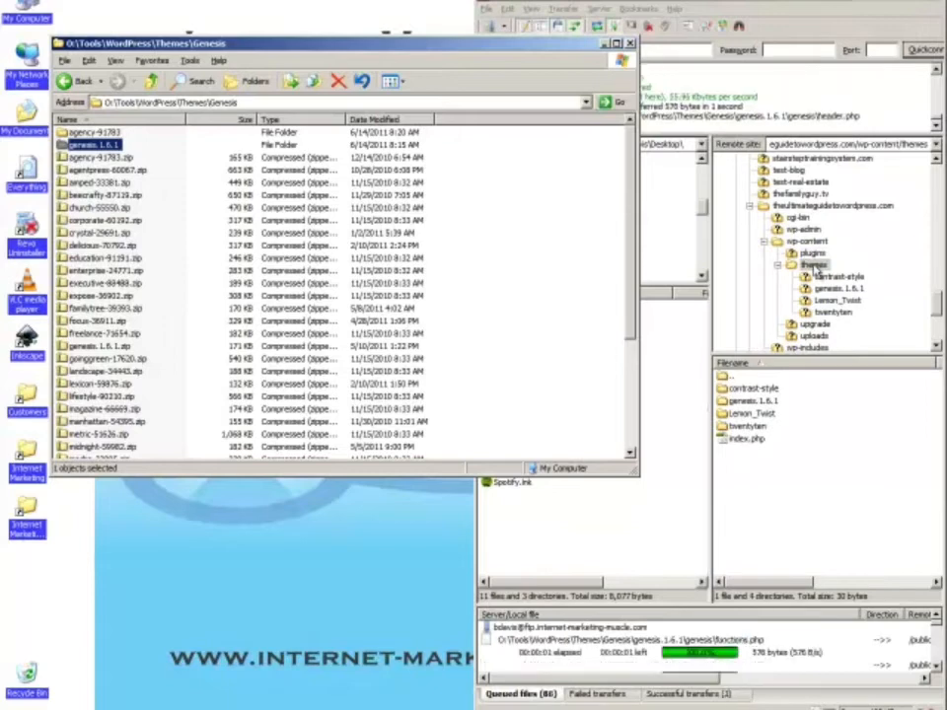
left_click(604, 45)
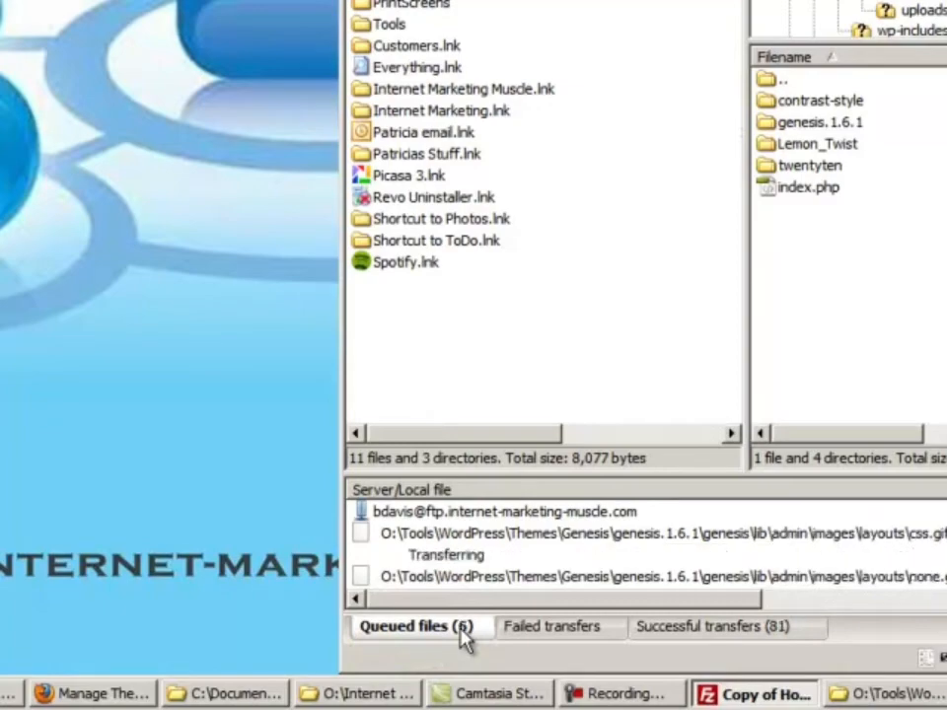
- Switch to Firefox, reload the Manage Themes page and activate the Genesis 1.6.1 theme
left_click(87, 698)
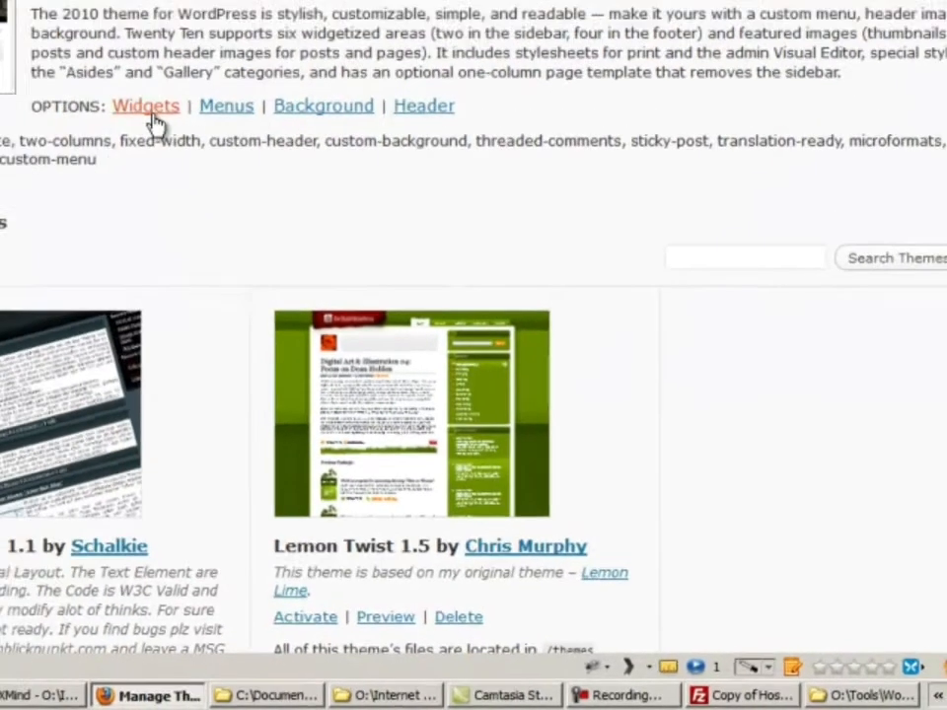
right_click(217, 93)
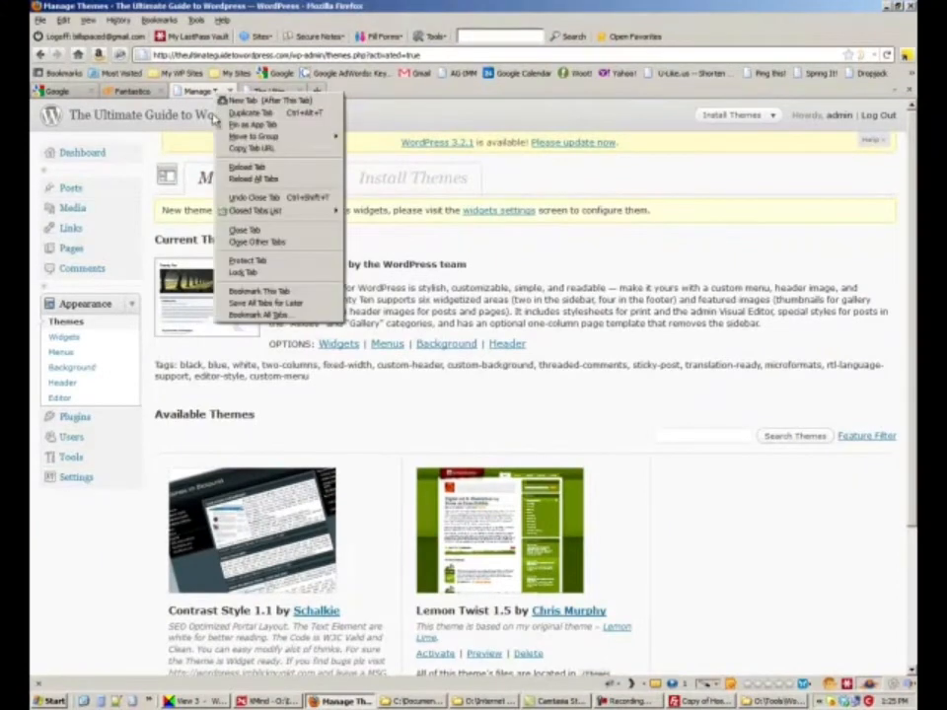
left_click(237, 169)
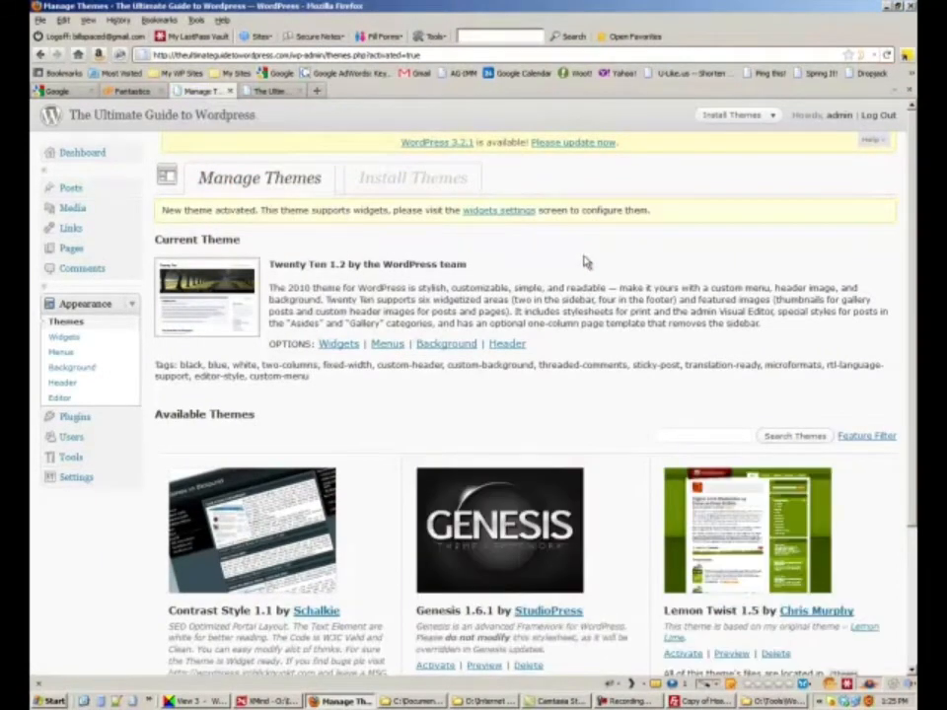
scroll(638, 444, "down", 3)
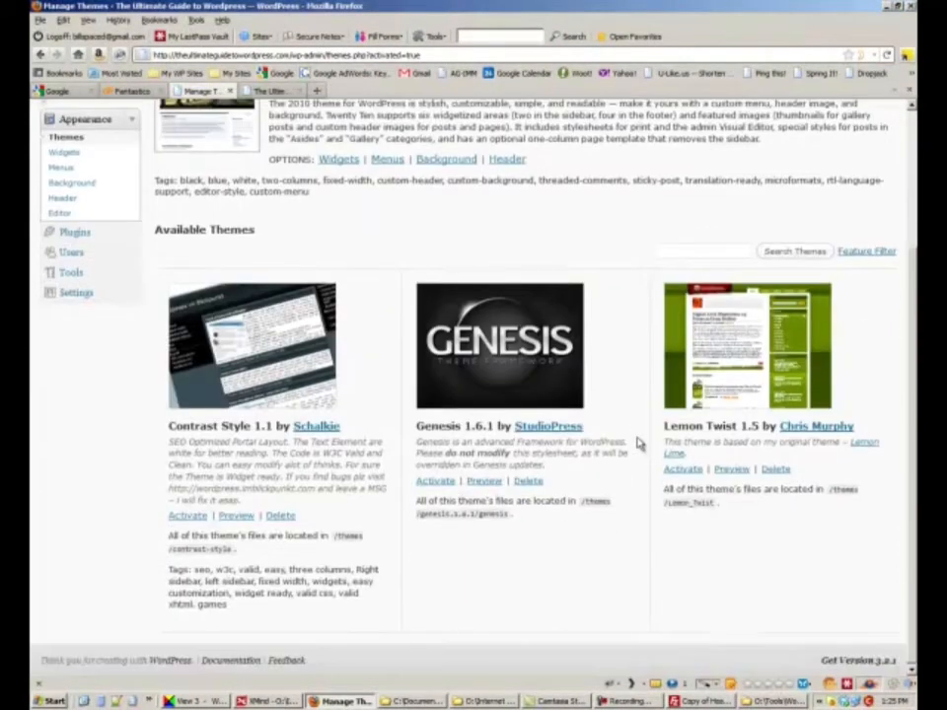
left_click(432, 482)
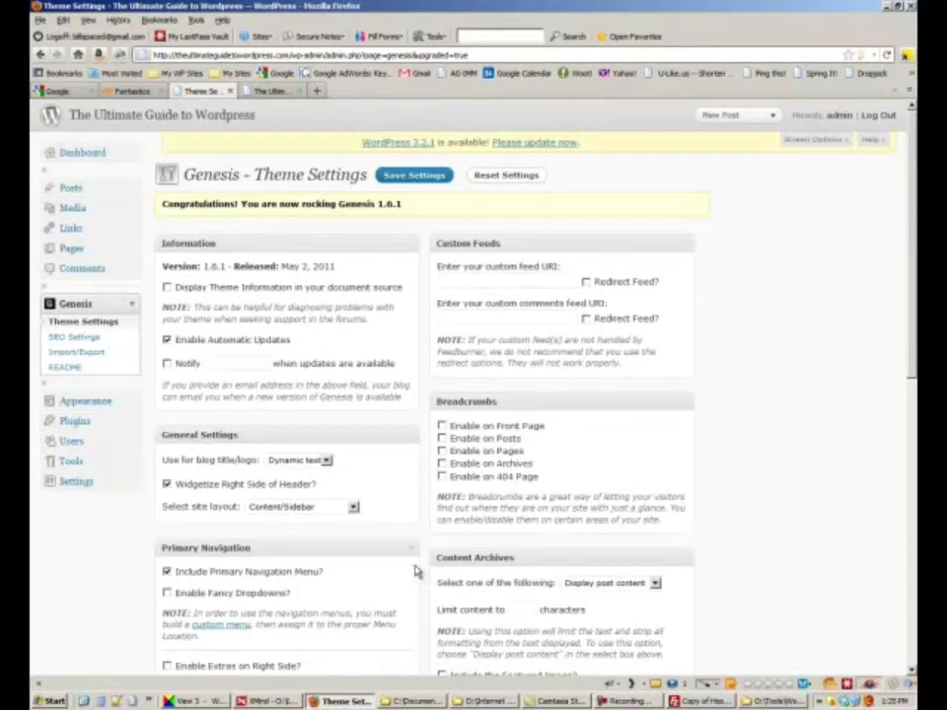
- Reload the live site to check it with the Genesis theme active
left_click(271, 91)
right_click(271, 91)
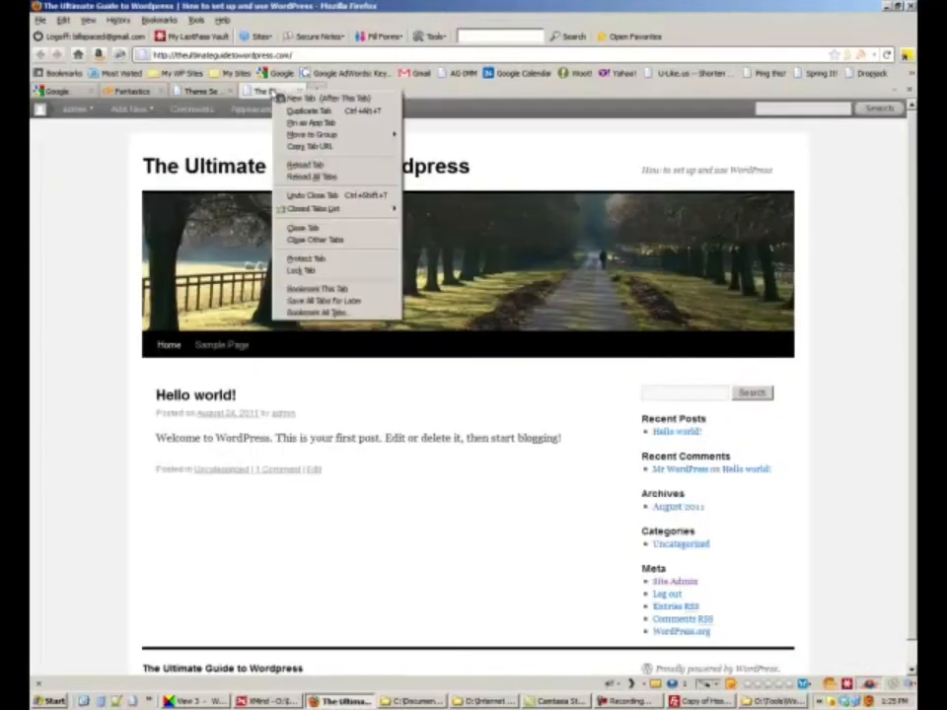
left_click(290, 168)
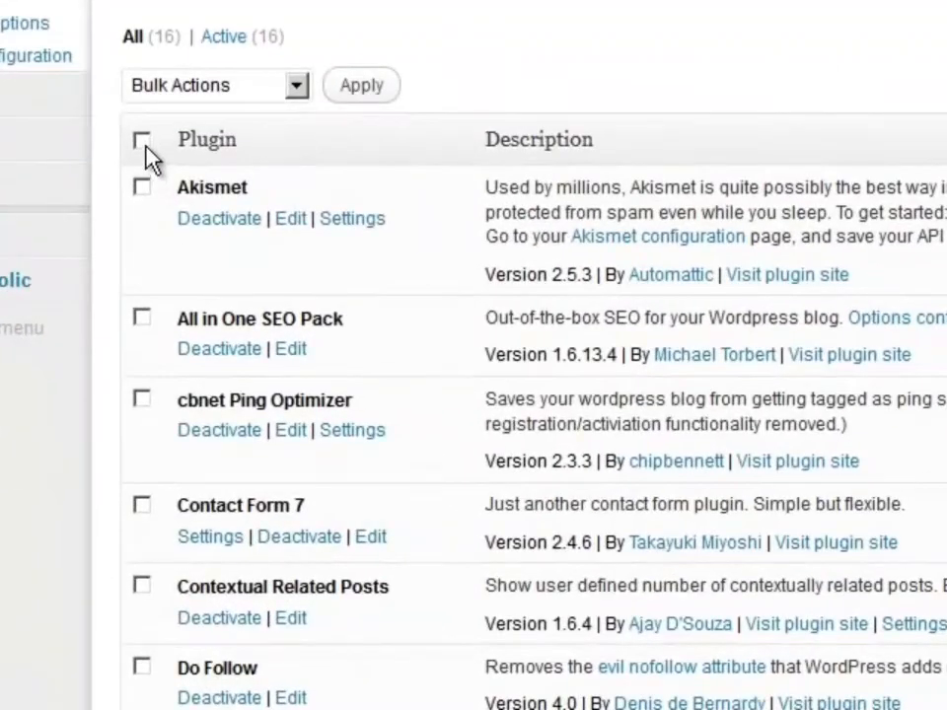
- Select all plugins and choose the Activate bulk action, and clear the selection without applying it
left_click(142, 142)
left_click(204, 87)
left_click(175, 150)
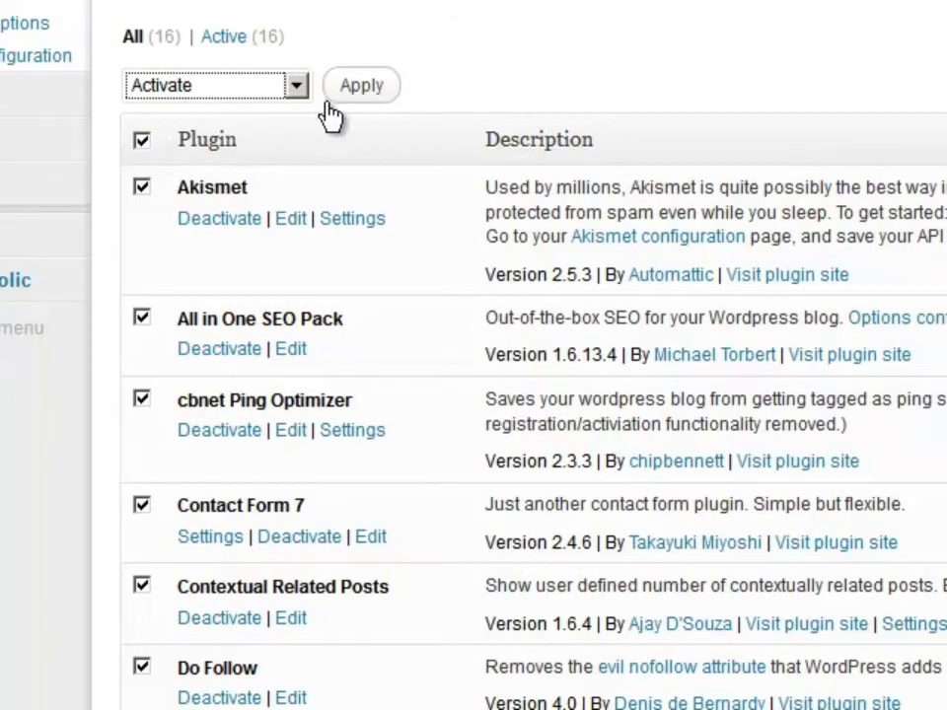
left_click(142, 141)
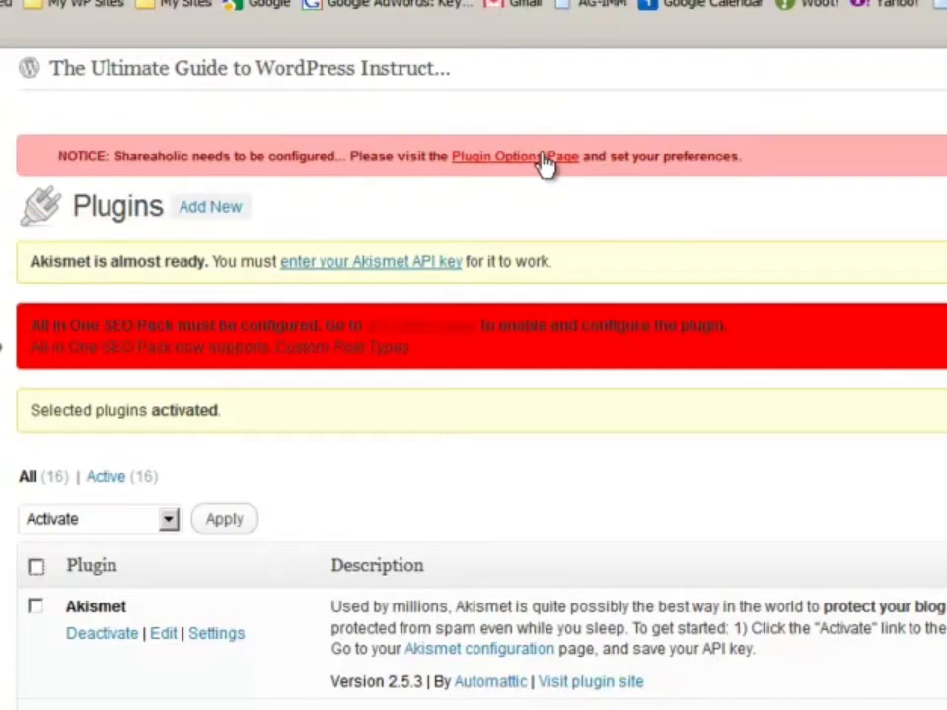
- Look through the plugin list and open the Shareaholic plugin options page from the notice
scroll(592, 322, "down", 10)
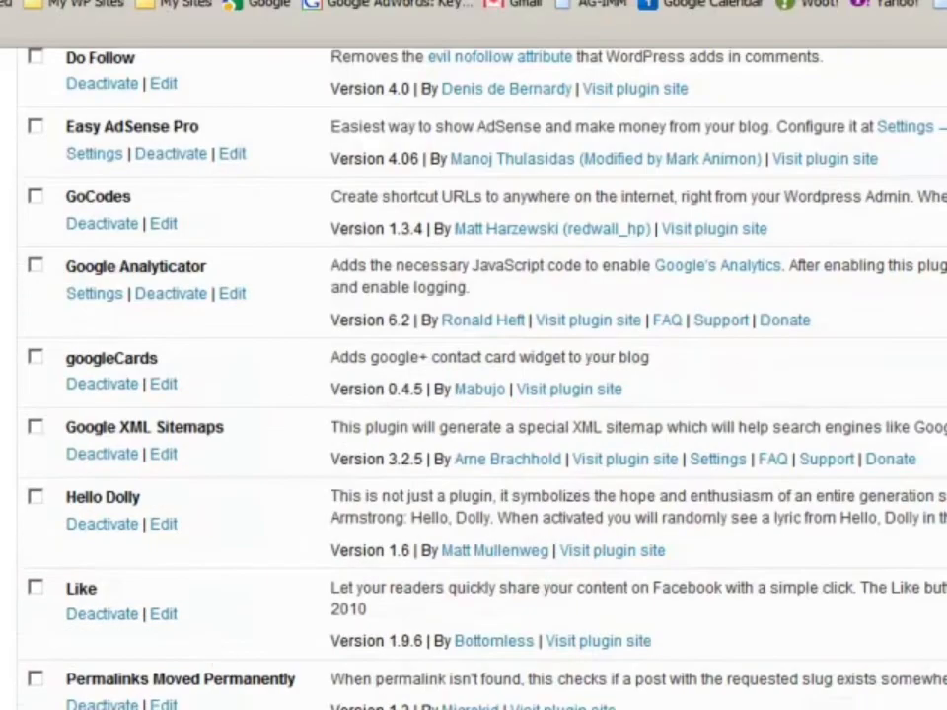
scroll(93, 609, "down", 5)
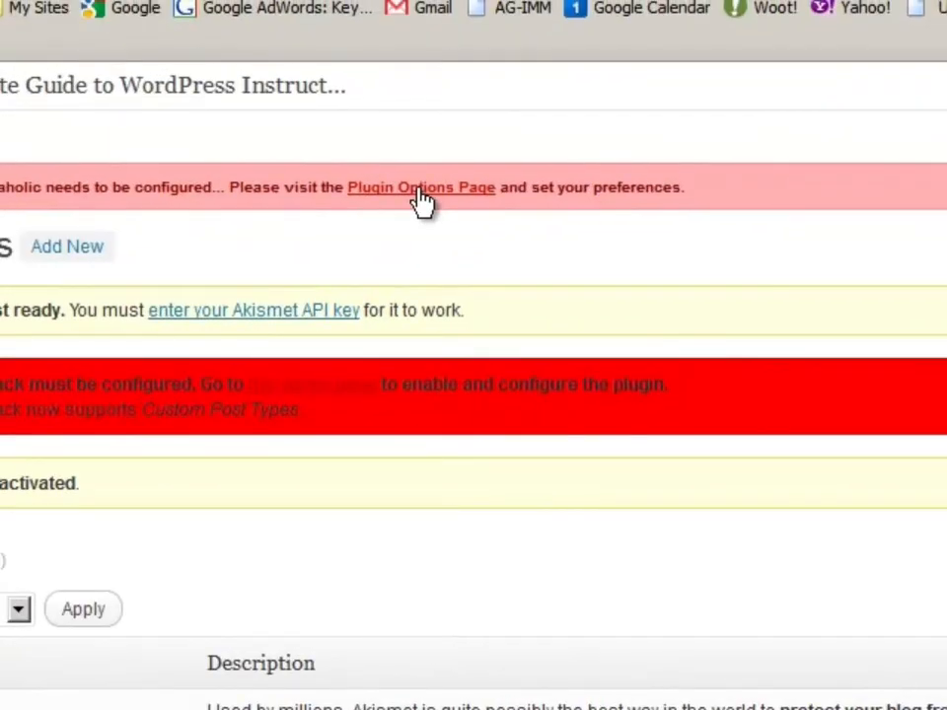
left_click(419, 193)
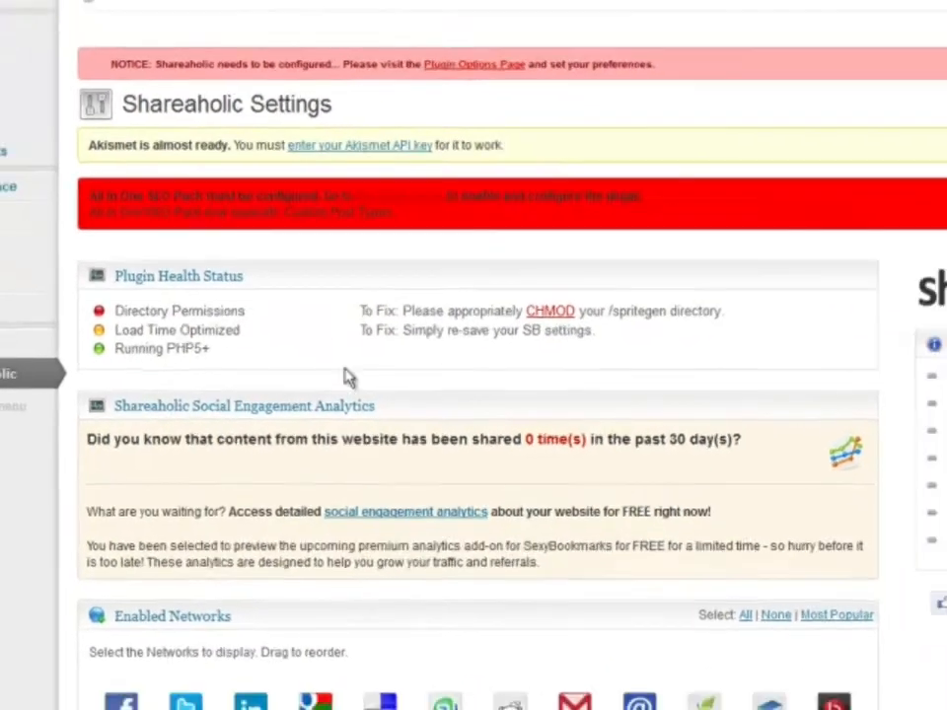
- Review the plugin health status and the enabled networks in the Shareaholic settings
scroll(309, 506, "down", 3)
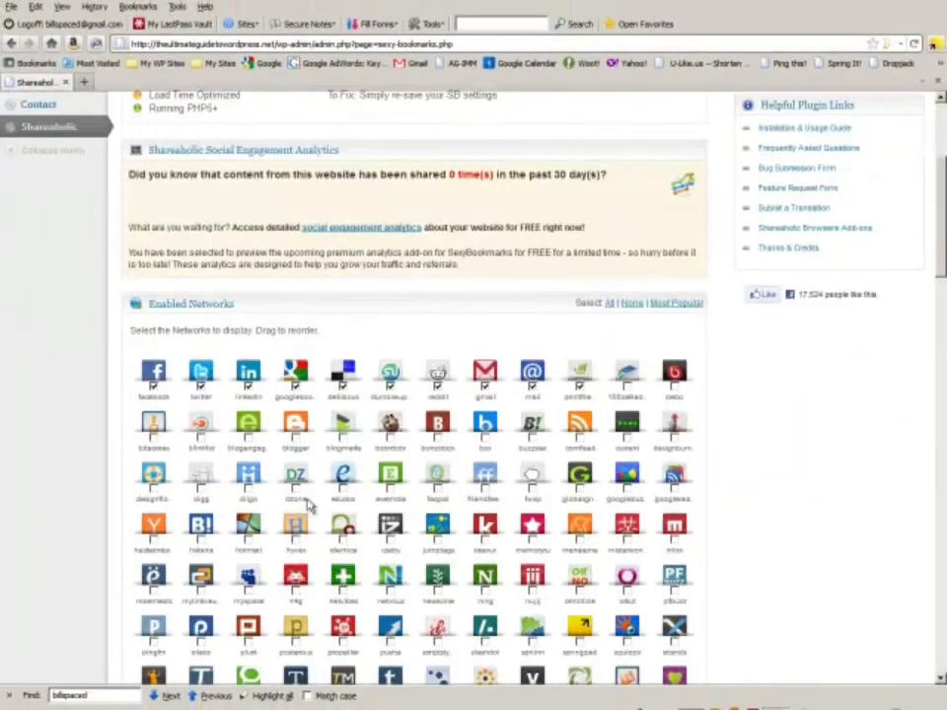
scroll(343, 471, "up", 3)
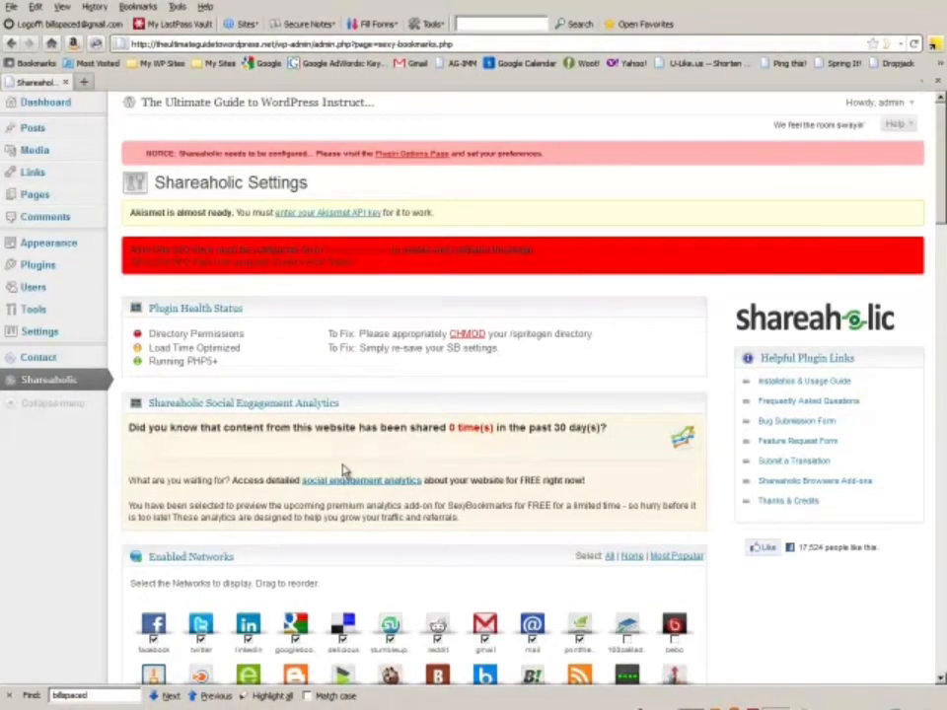
scroll(336, 470, "down", 2)
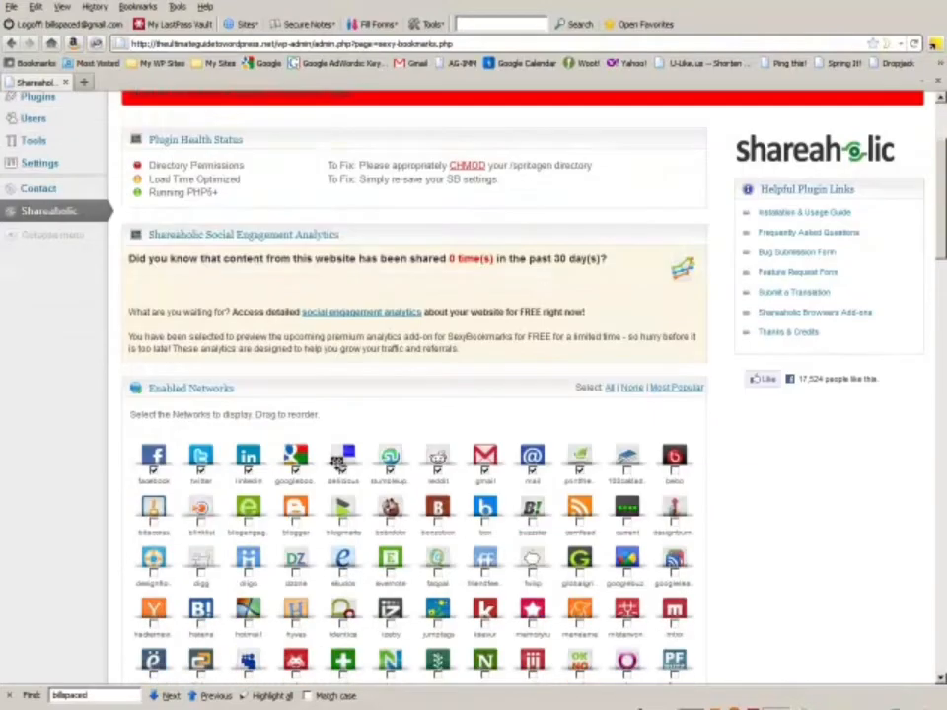
scroll(341, 459, "down", 1)
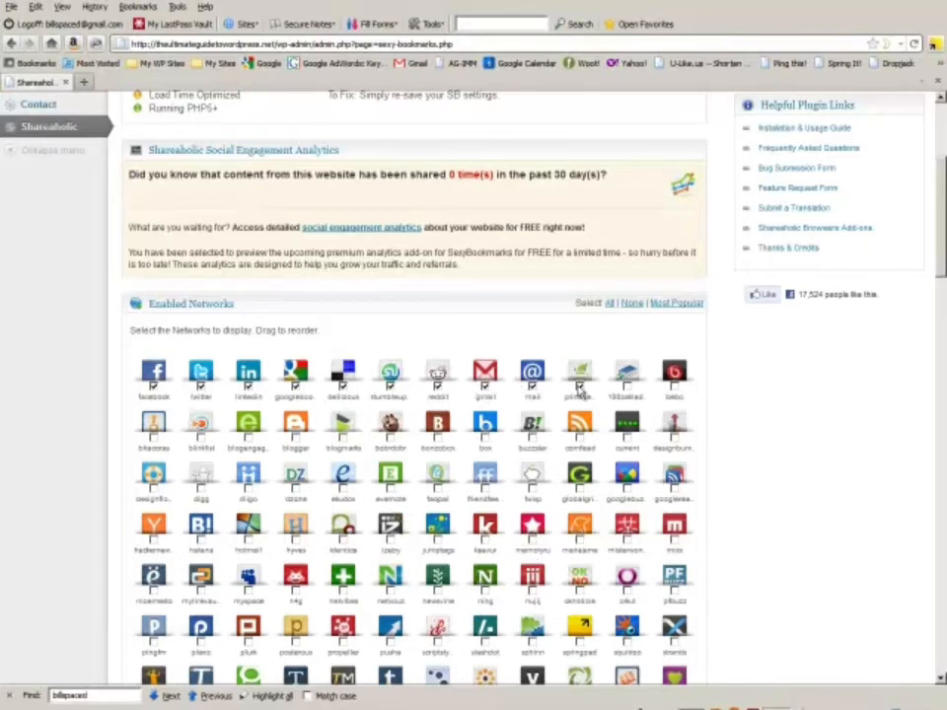
scroll(531, 321, "up", 5)
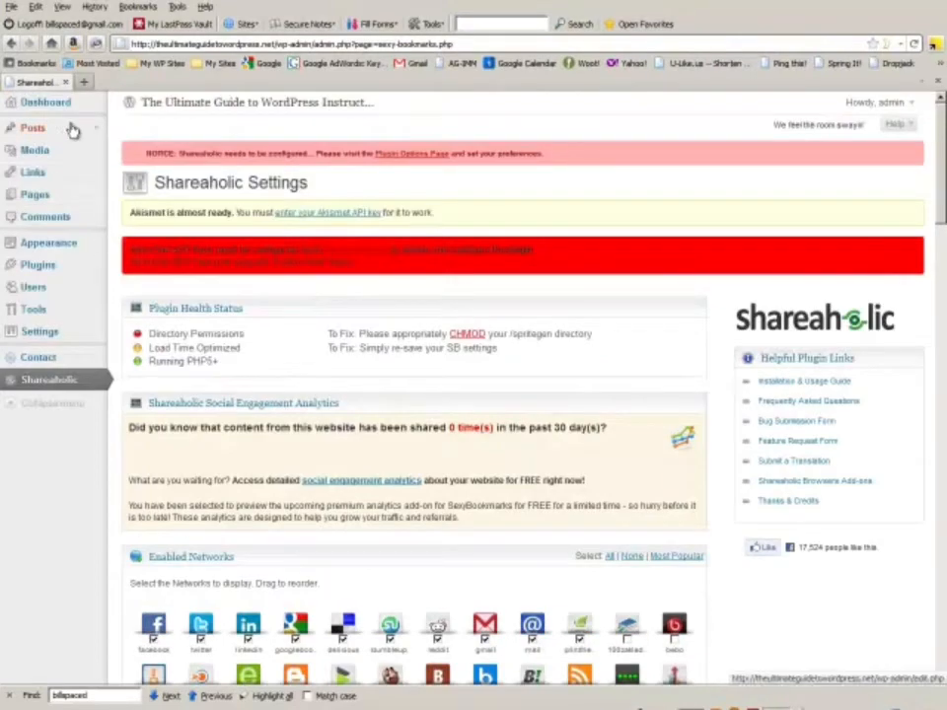
- Open the live site, examine the like and sharing buttons around the "media example 1" post, and return to the Shareaholic settings
left_click(197, 111)
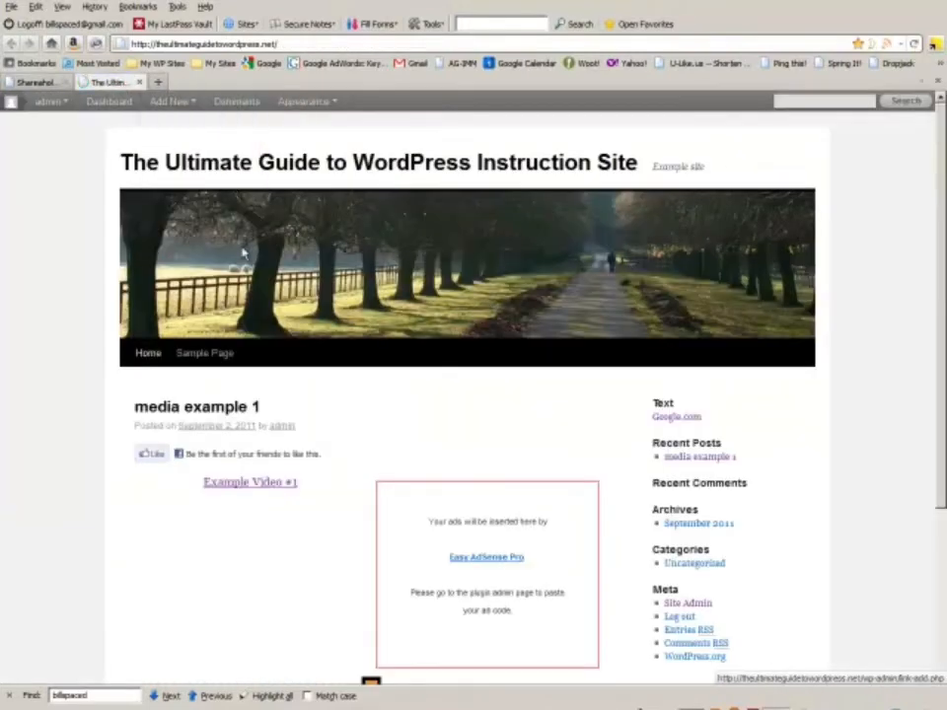
scroll(284, 483, "down", 3)
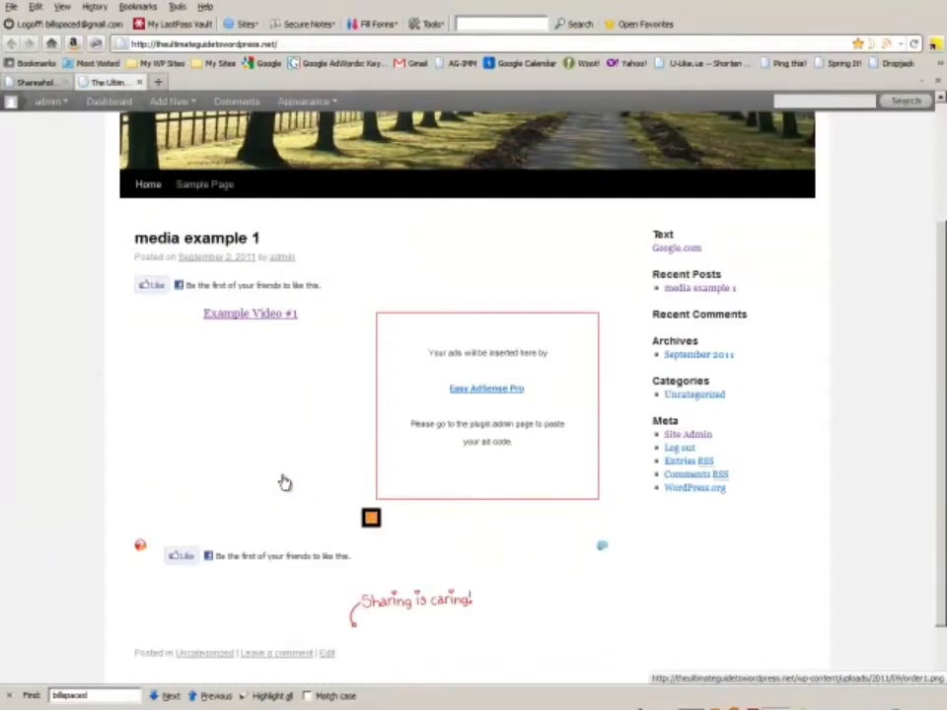
scroll(284, 484, "down", 1)
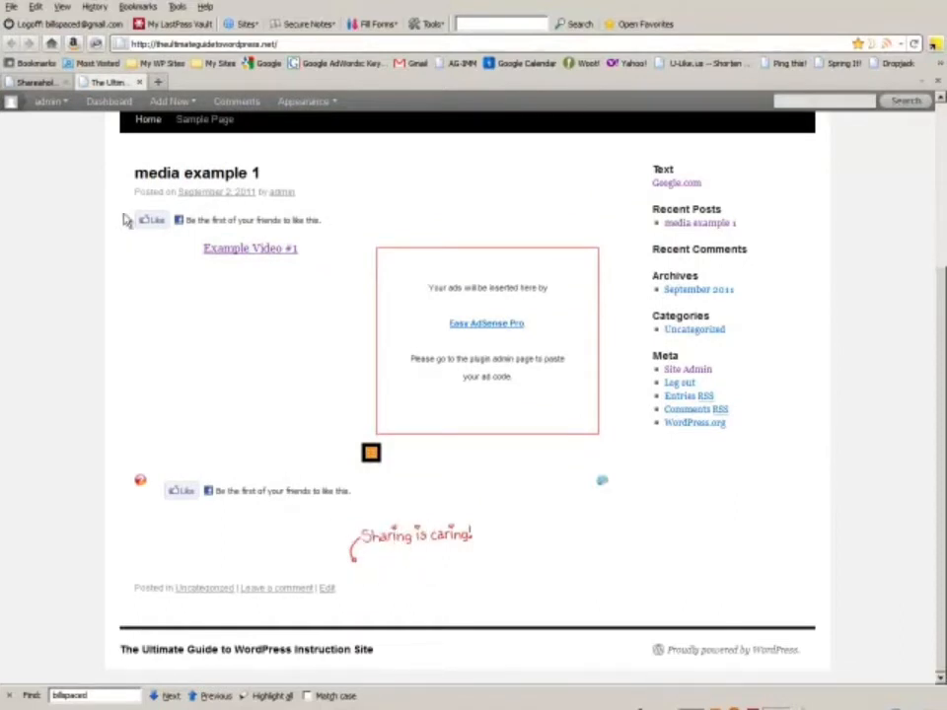
left_click(44, 82)
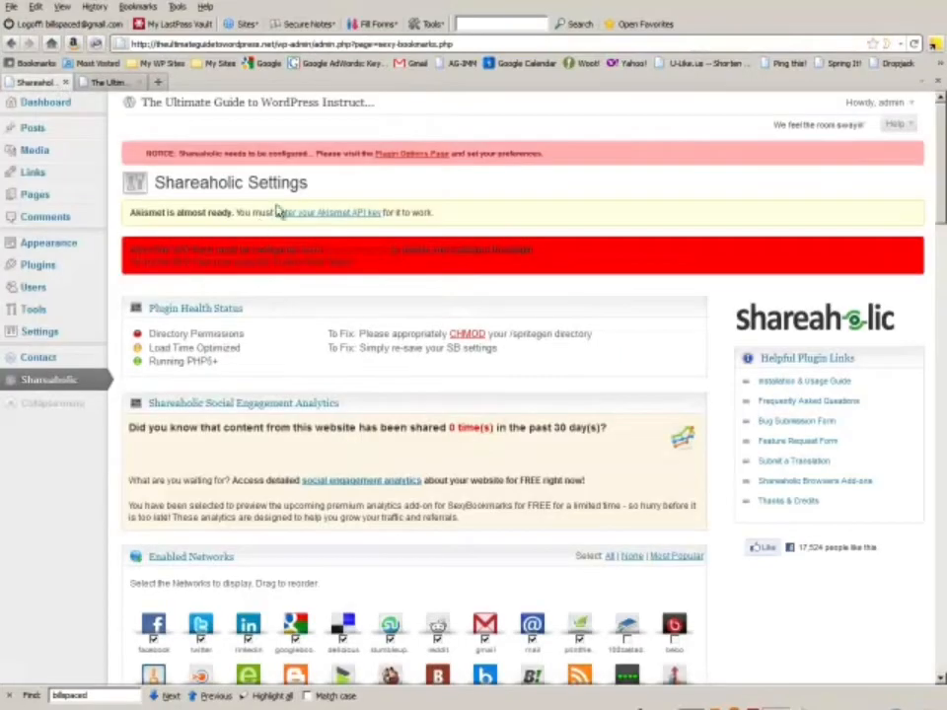
- Include the like button-set above the post, with the Facebook Like button and the Google +1 button enabled
scroll(255, 390, "down", 8)
scroll(254, 390, "down", 5)
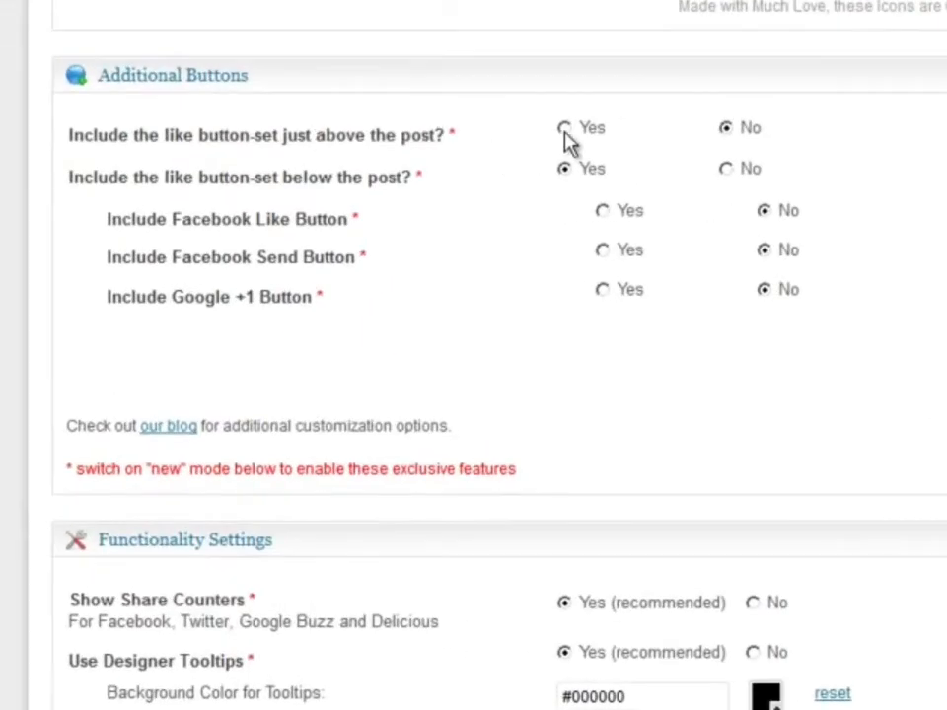
left_click(564, 129)
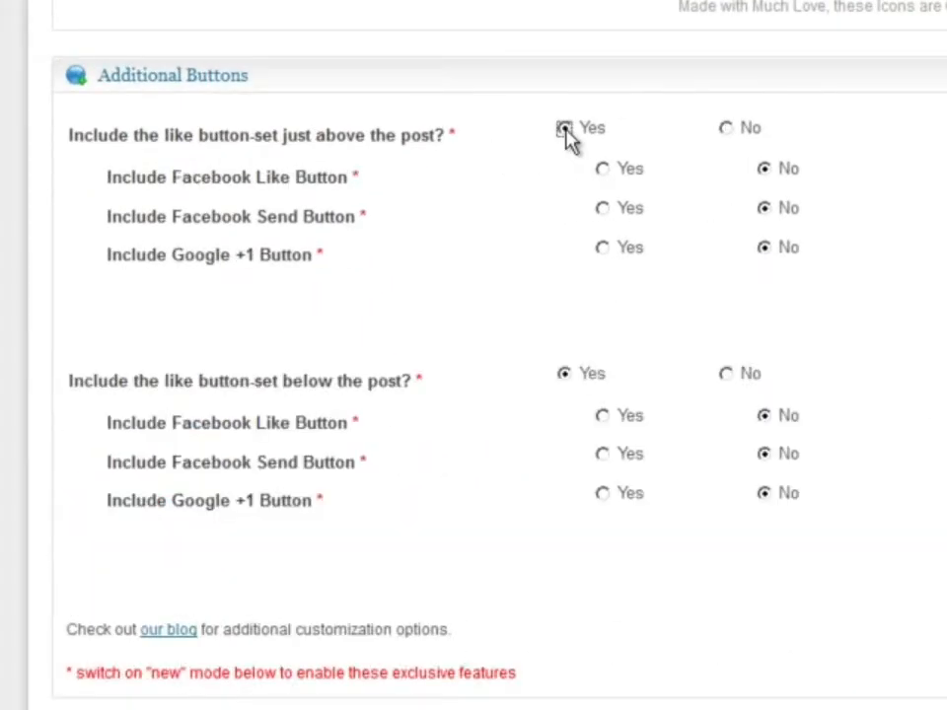
left_click(602, 168)
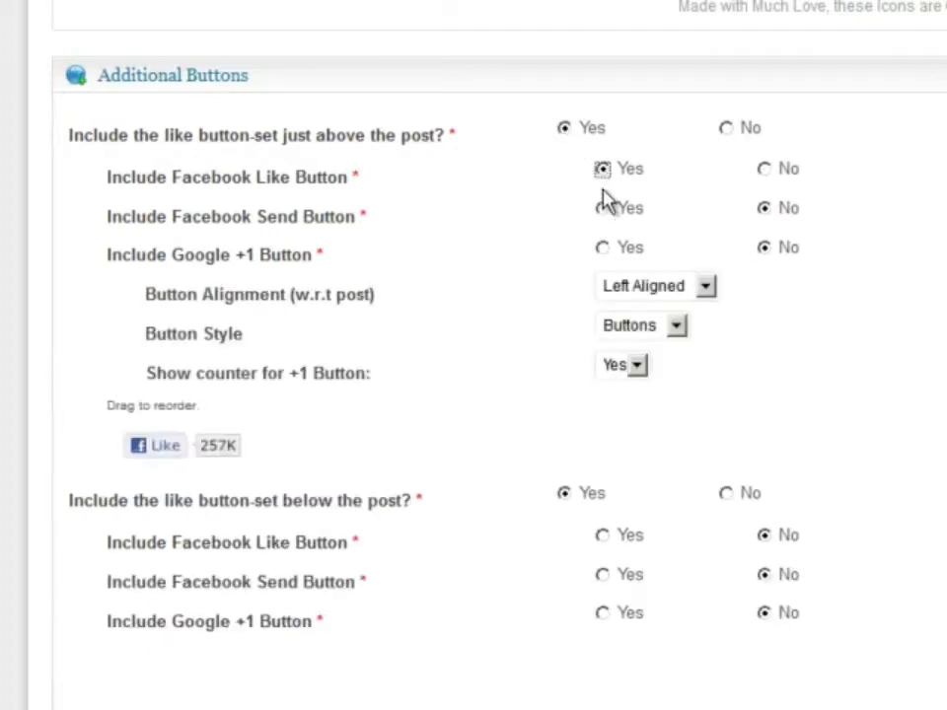
left_click(603, 248)
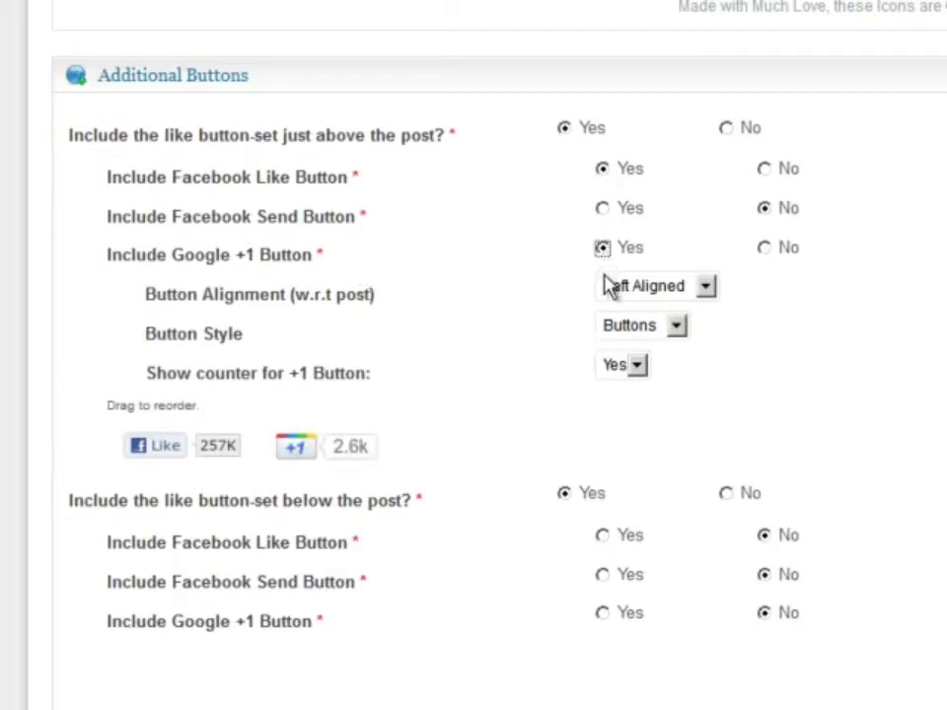
- Check the alignment and style options of the button-set above the post, keeping Left Aligned and Buttons
left_click(621, 293)
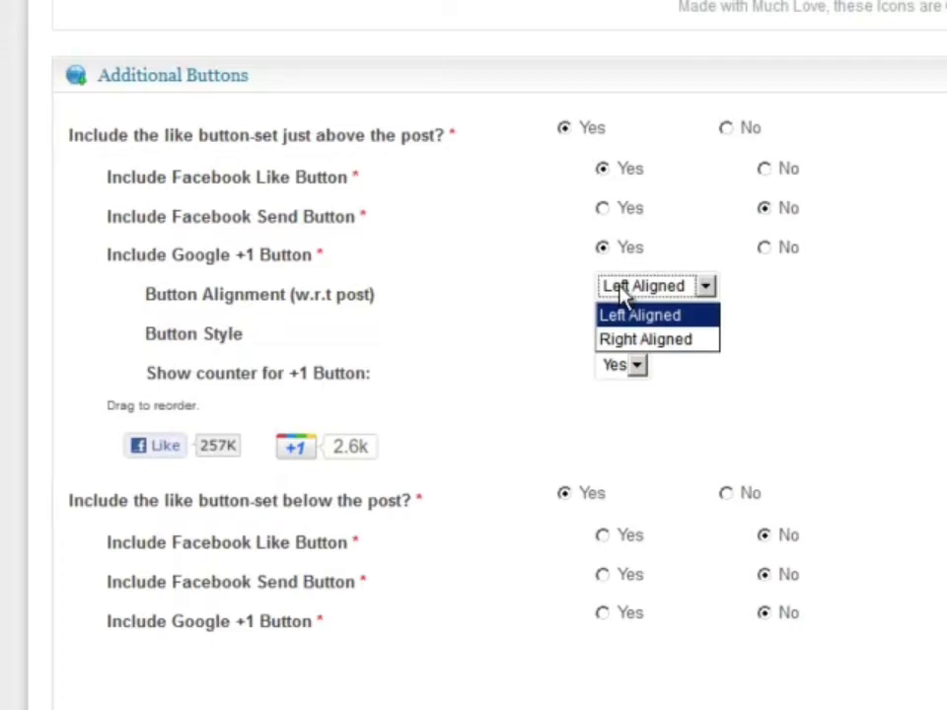
left_click(547, 284)
left_click(622, 334)
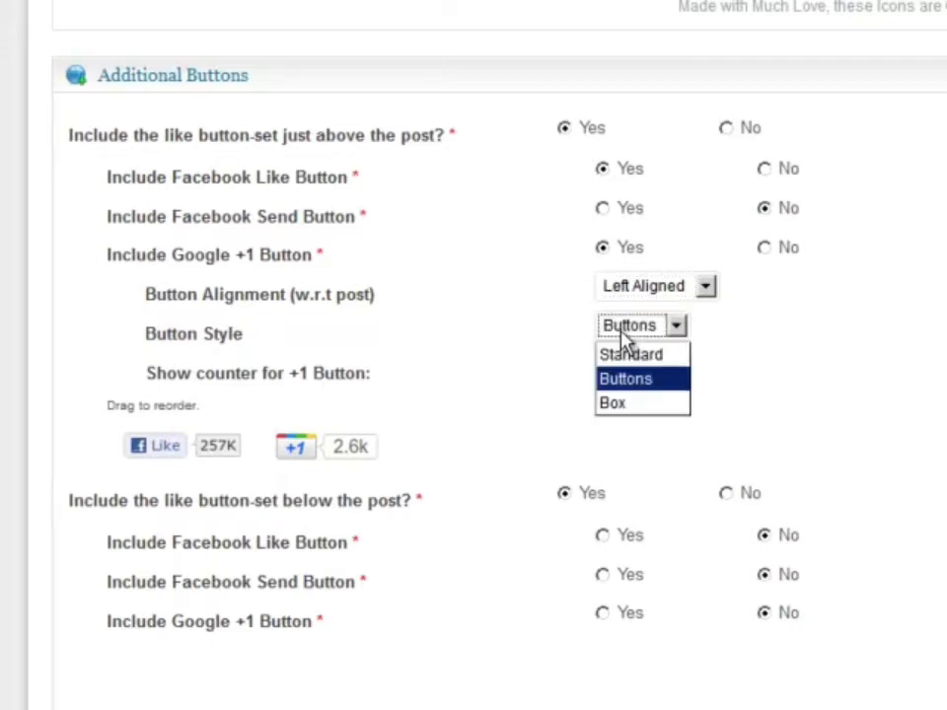
left_click(618, 389)
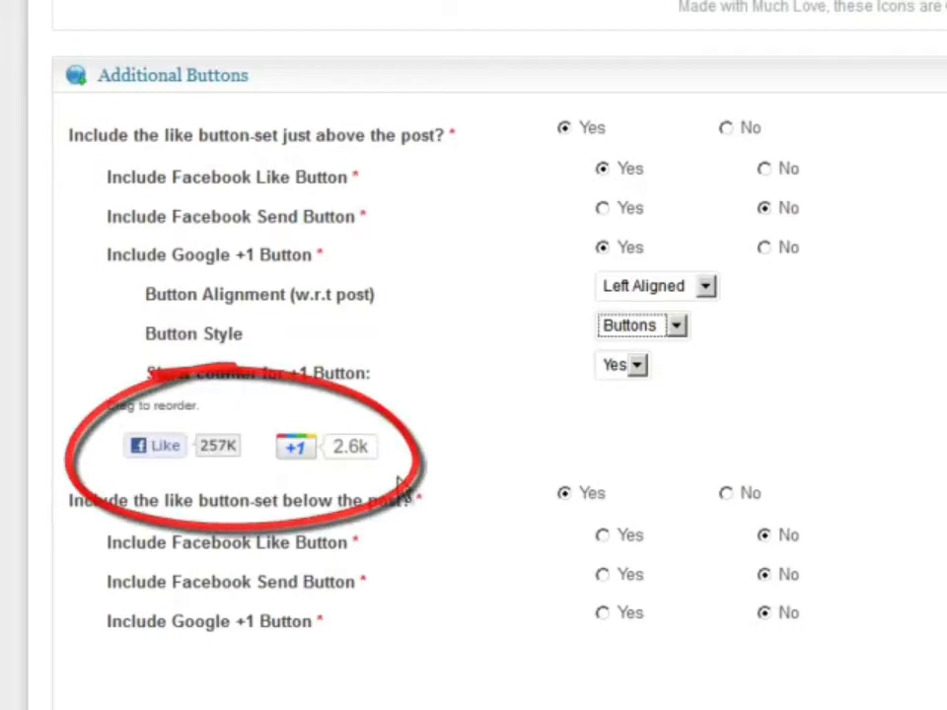
- Try the Standard button style for the set above the post, and set it back to Buttons
left_click(651, 335)
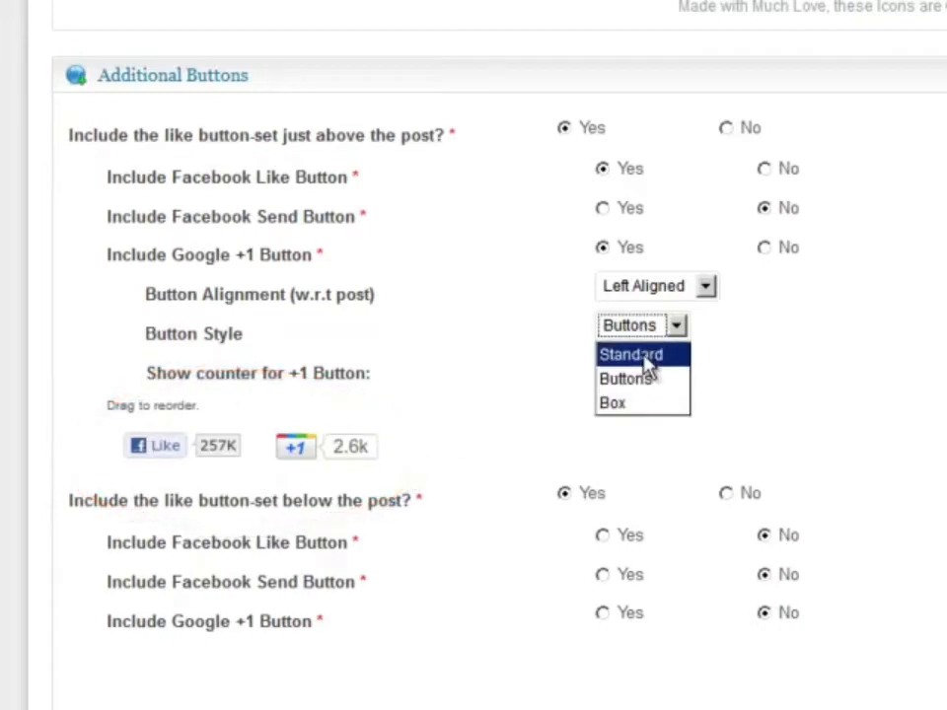
left_click(645, 353)
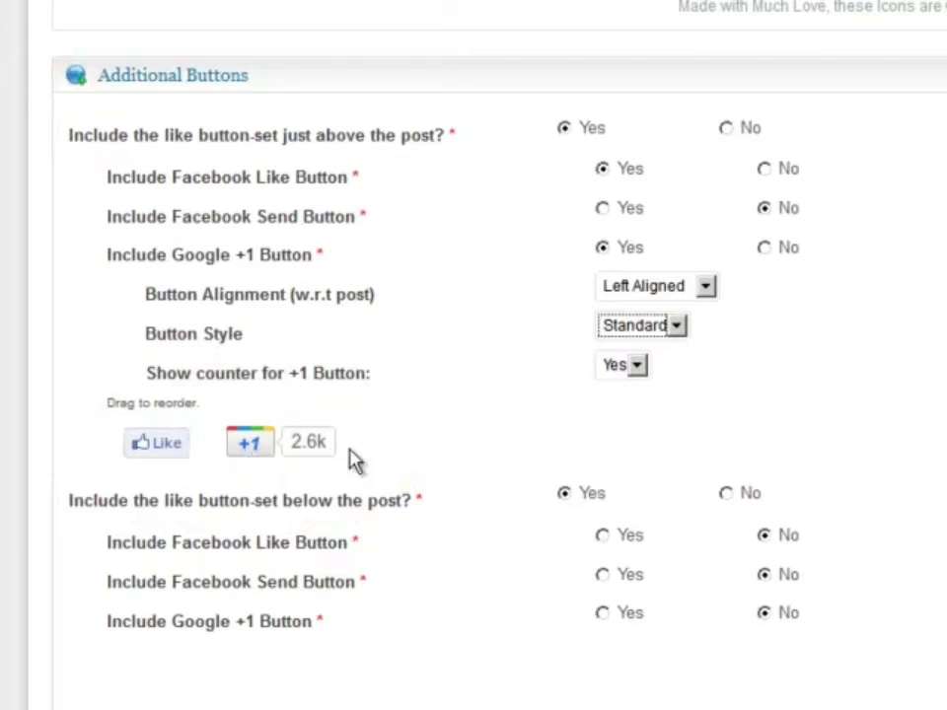
left_click(639, 337)
left_click(646, 383)
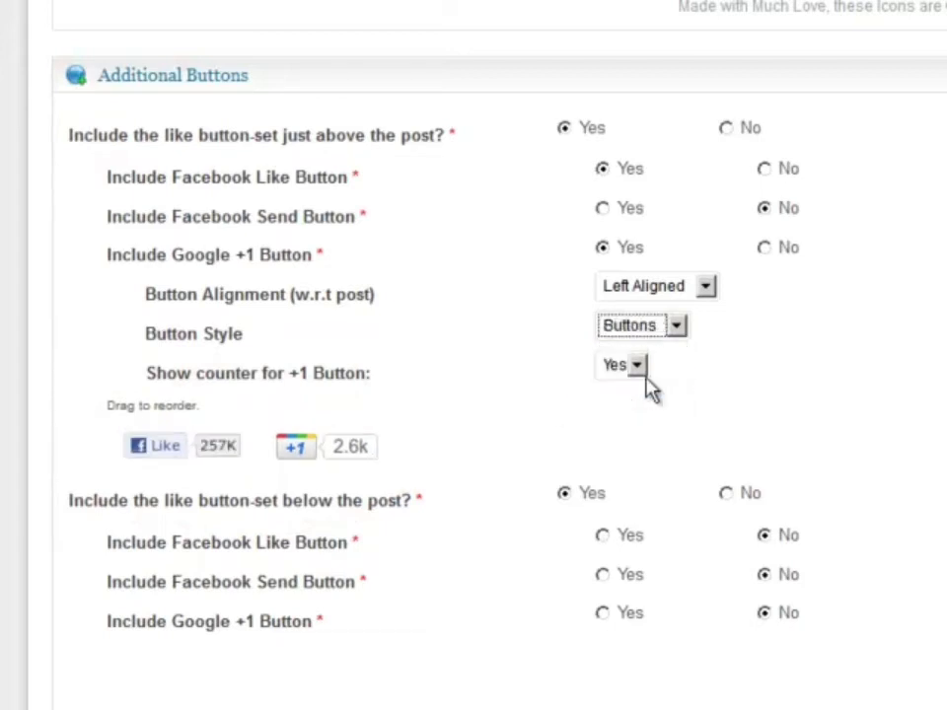
- Try the Box button style for the set above the post, and set it back to Buttons
left_click(654, 335)
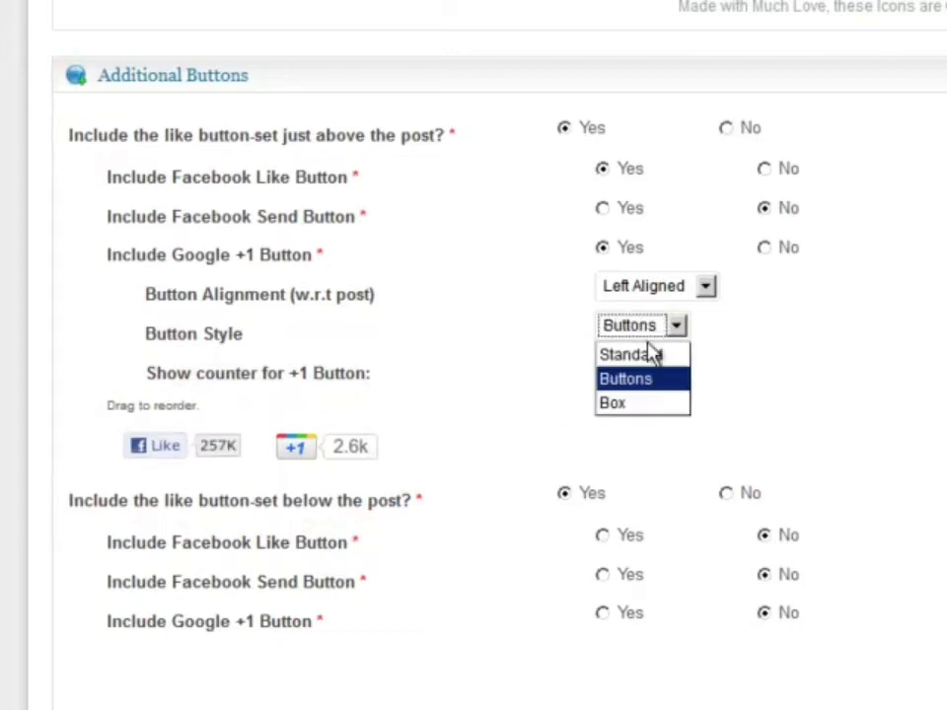
left_click(641, 405)
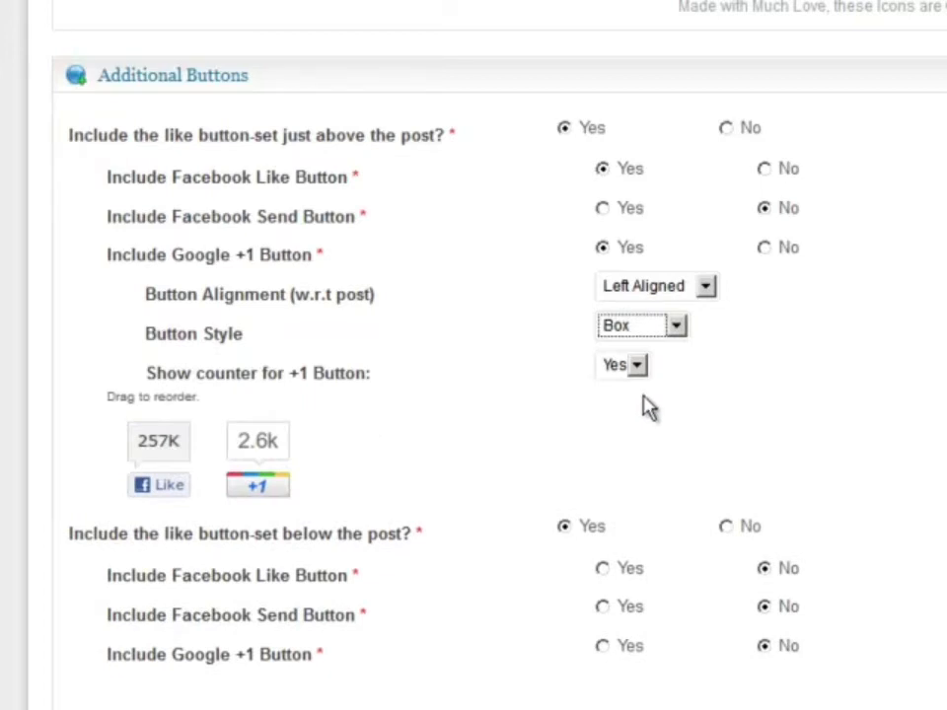
left_click(678, 328)
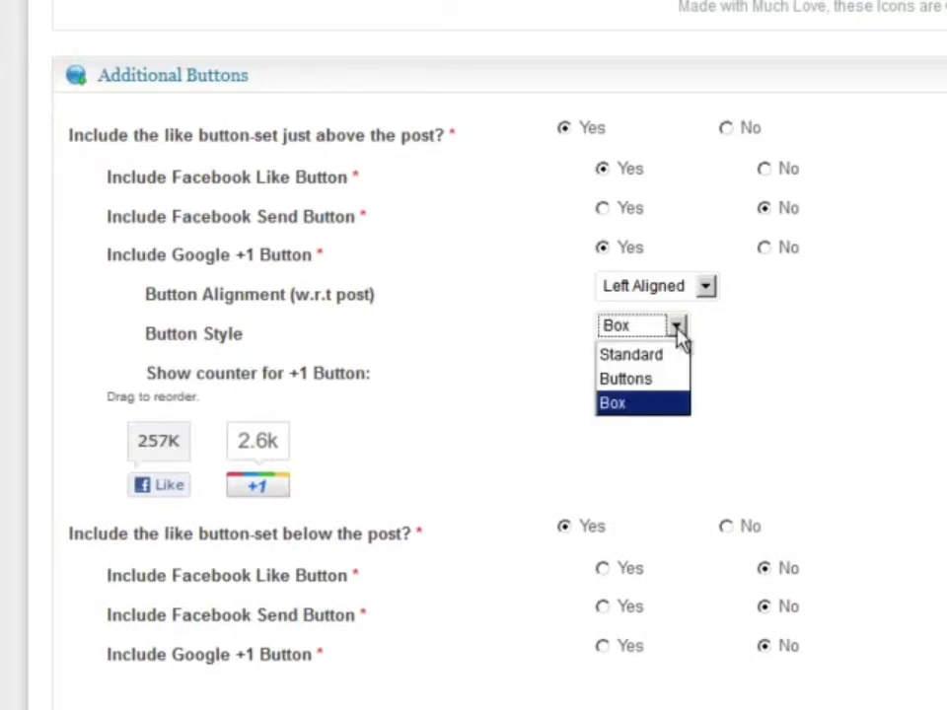
left_click(665, 384)
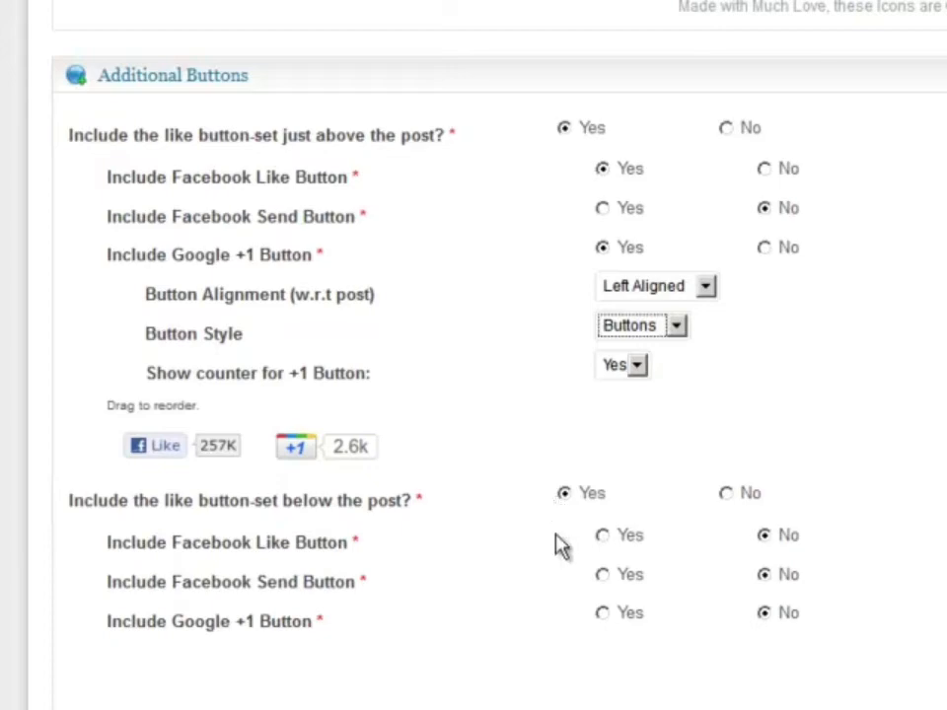
- Review the functionality, publisher and Twitter settings, and check the available URL shorteners, keeping Google (goo.gl)
scroll(474, 355, "down", 8)
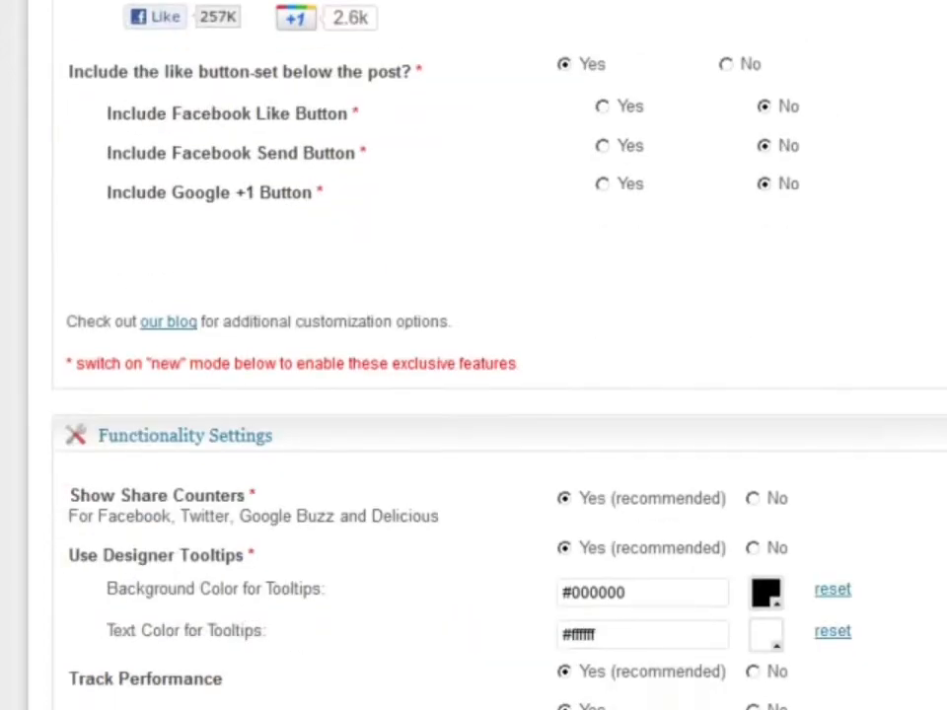
scroll(474, 355, "down", 1)
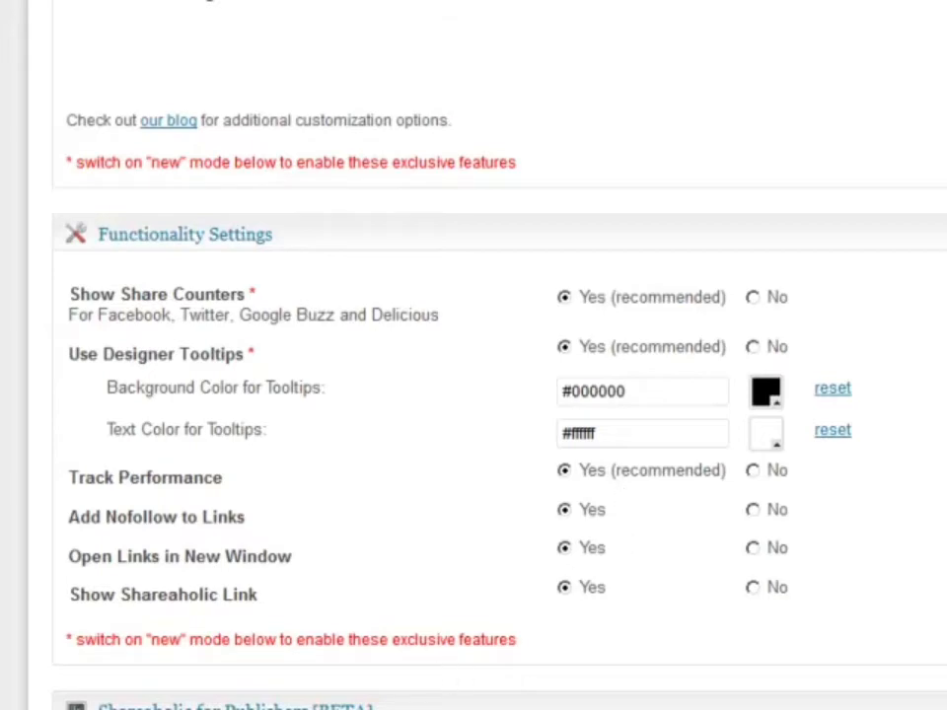
scroll(617, 536, "down", 3)
scroll(157, 674, "down", 9)
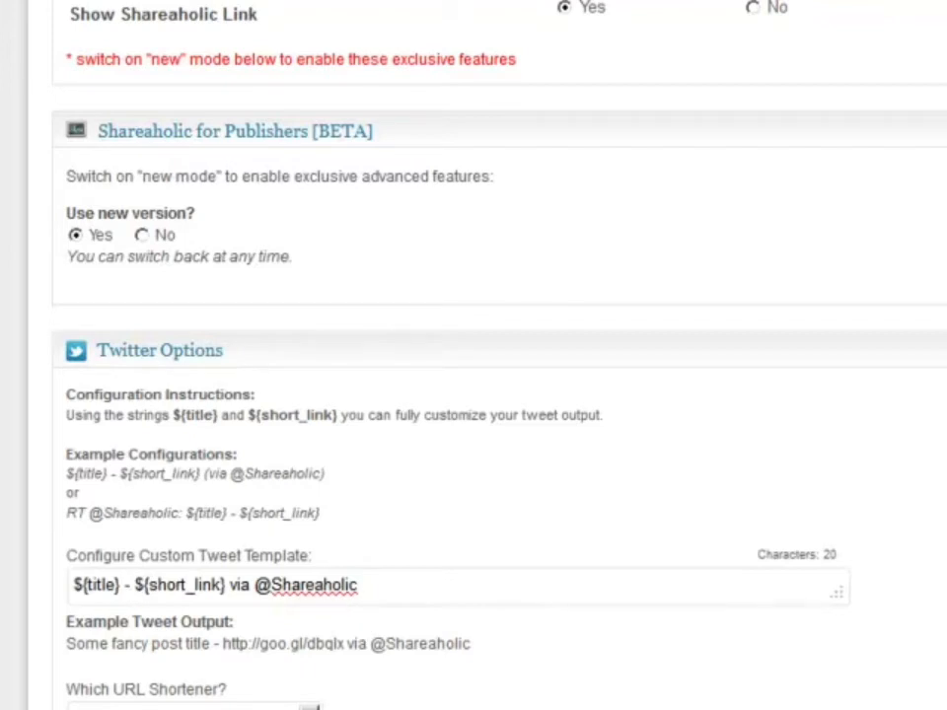
left_click(310, 706)
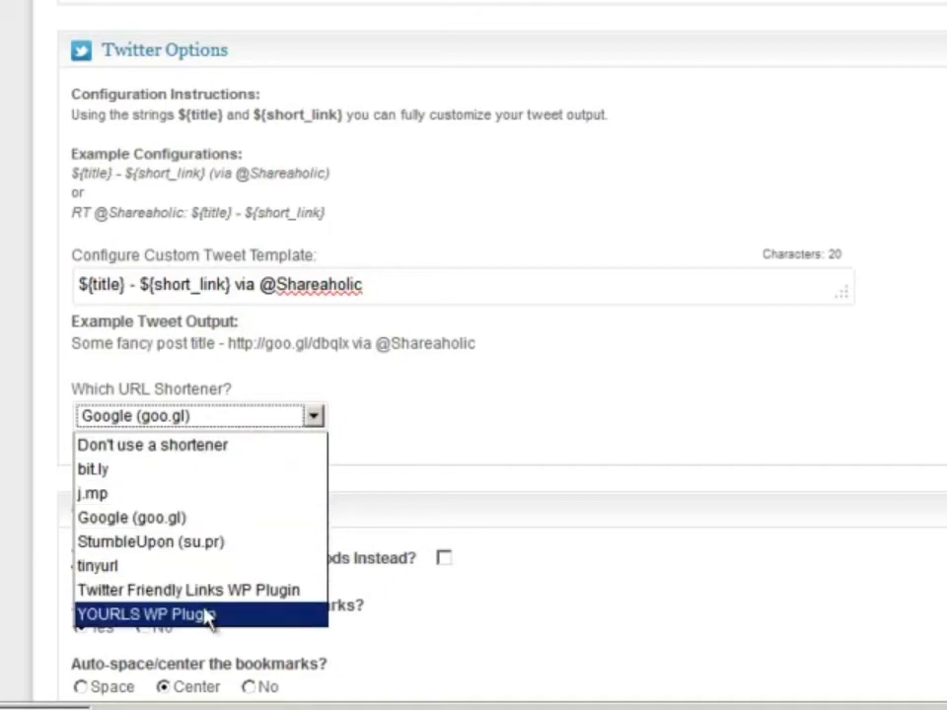
left_click(517, 451)
- Choose the "Share the knowledge!" background image in the plugin aesthetics
scroll(391, 455, "down", 5)
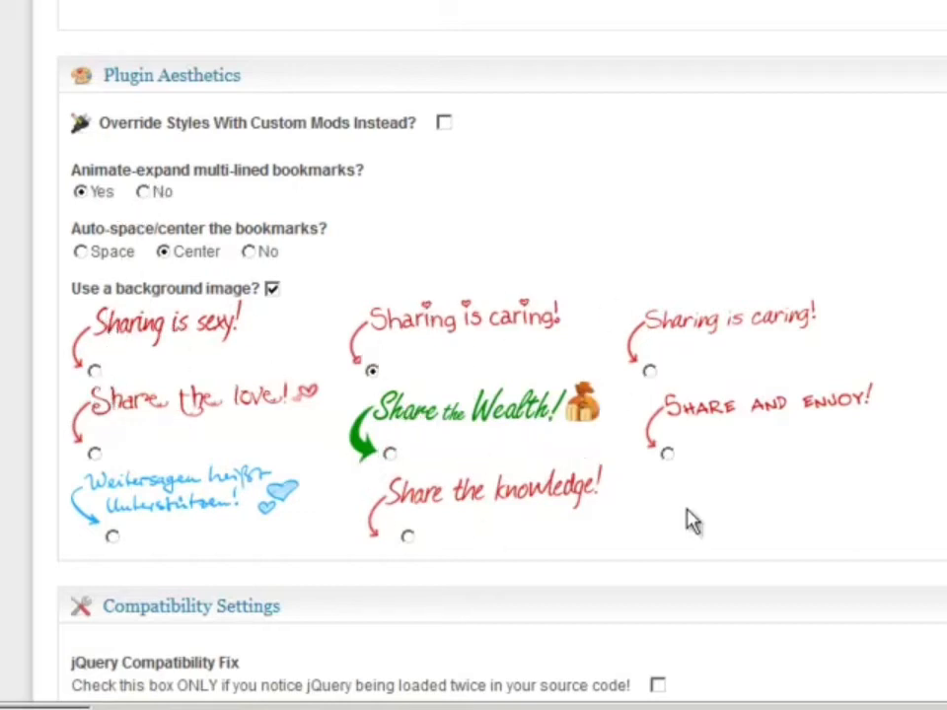
left_click(407, 538)
- Keep the sharing menu on Posts, Pages, & Index, show it in the RSS feed, and save the Shareaholic settings
scroll(520, 519, "down", 5)
scroll(520, 519, "down", 8)
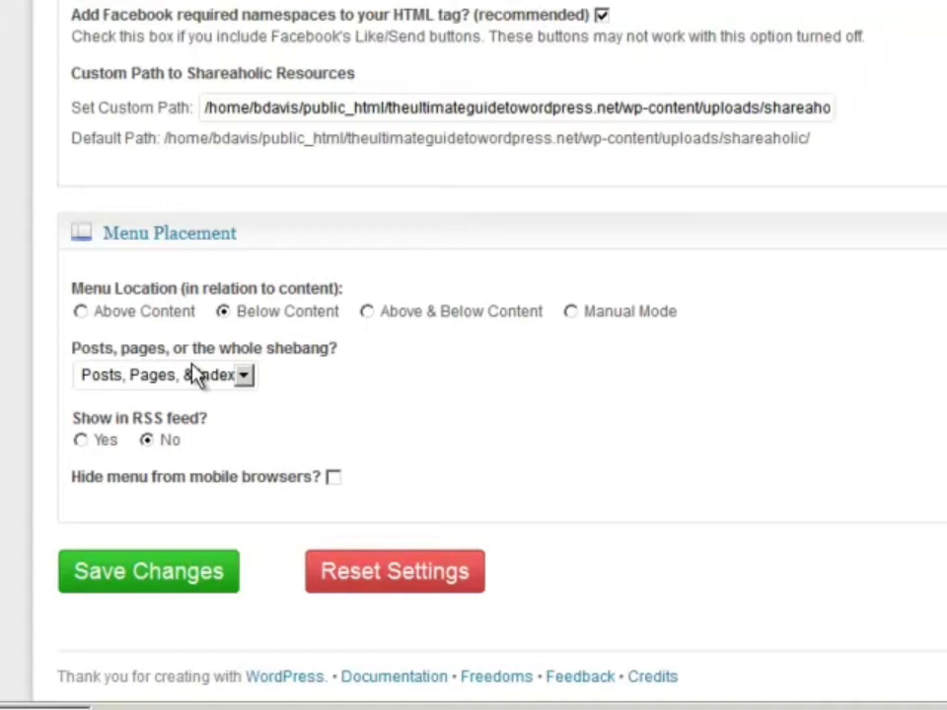
left_click(247, 378)
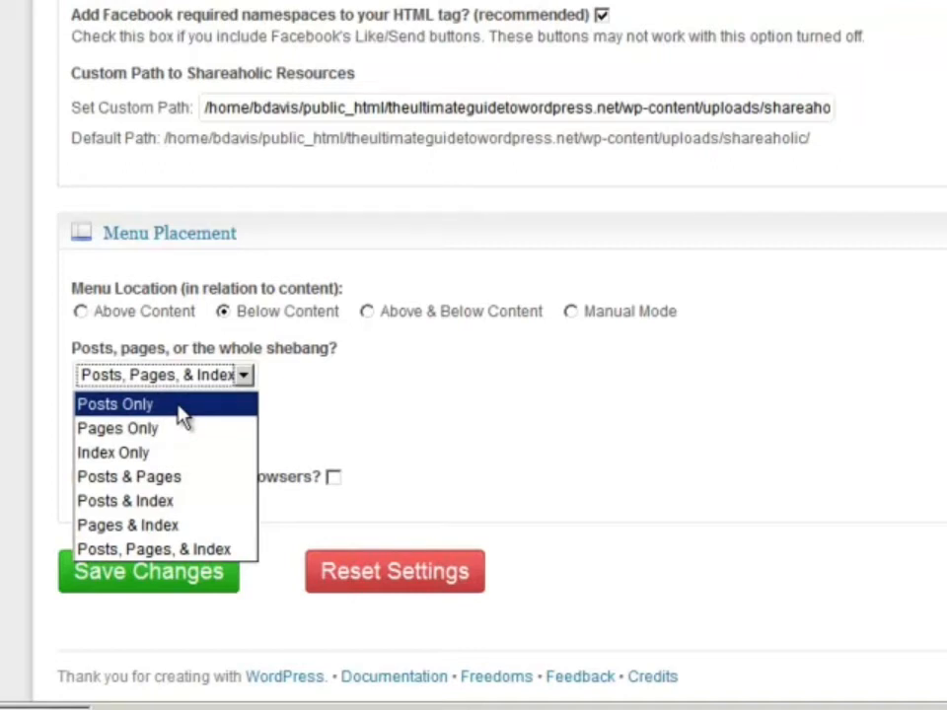
left_click(176, 553)
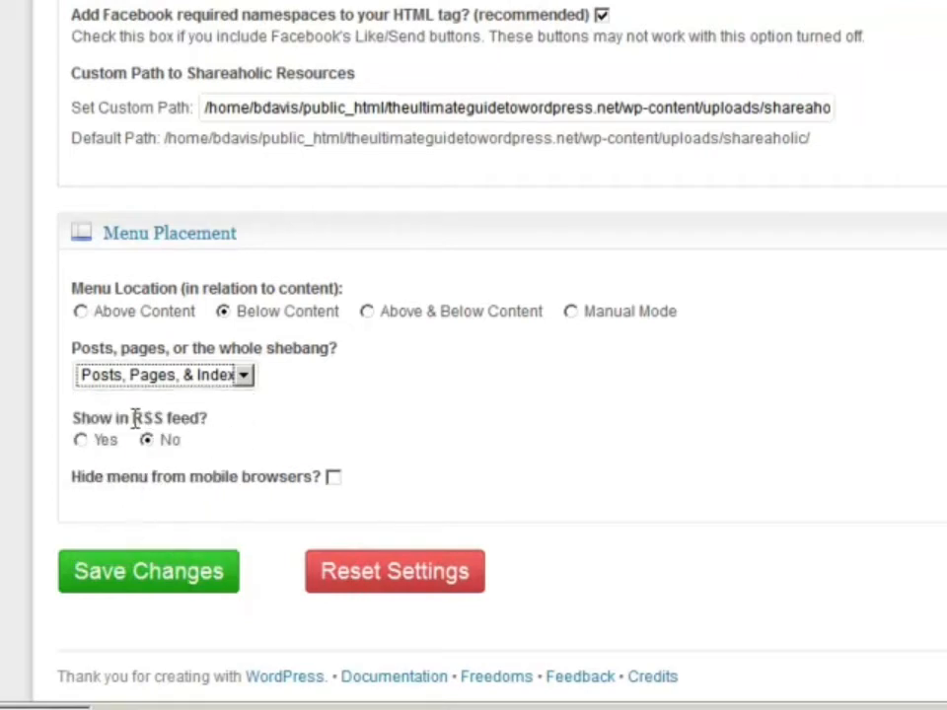
left_click(81, 442)
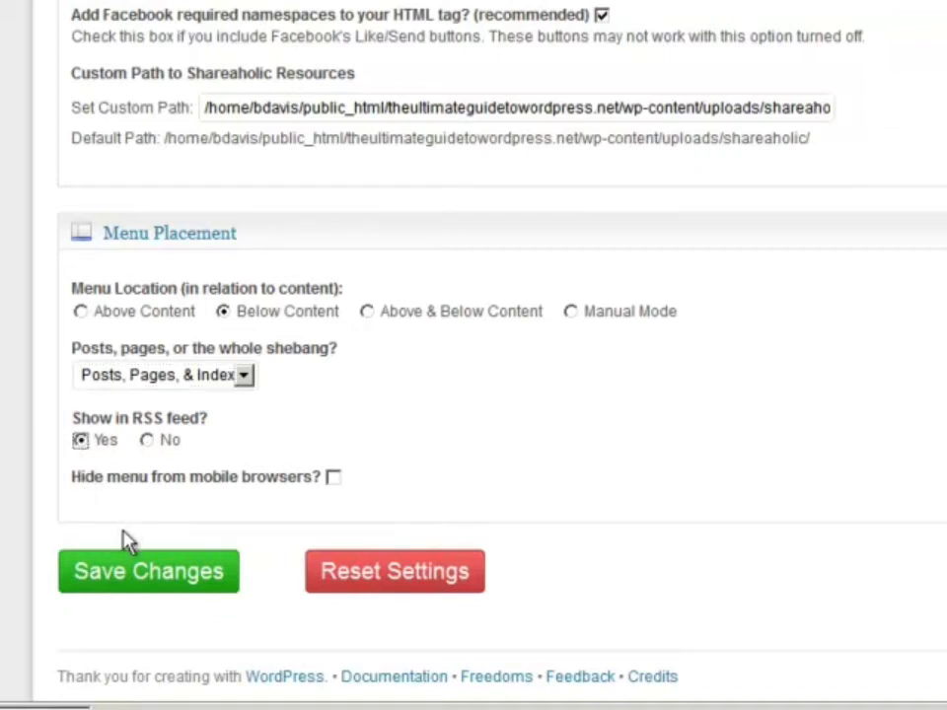
left_click(131, 580)
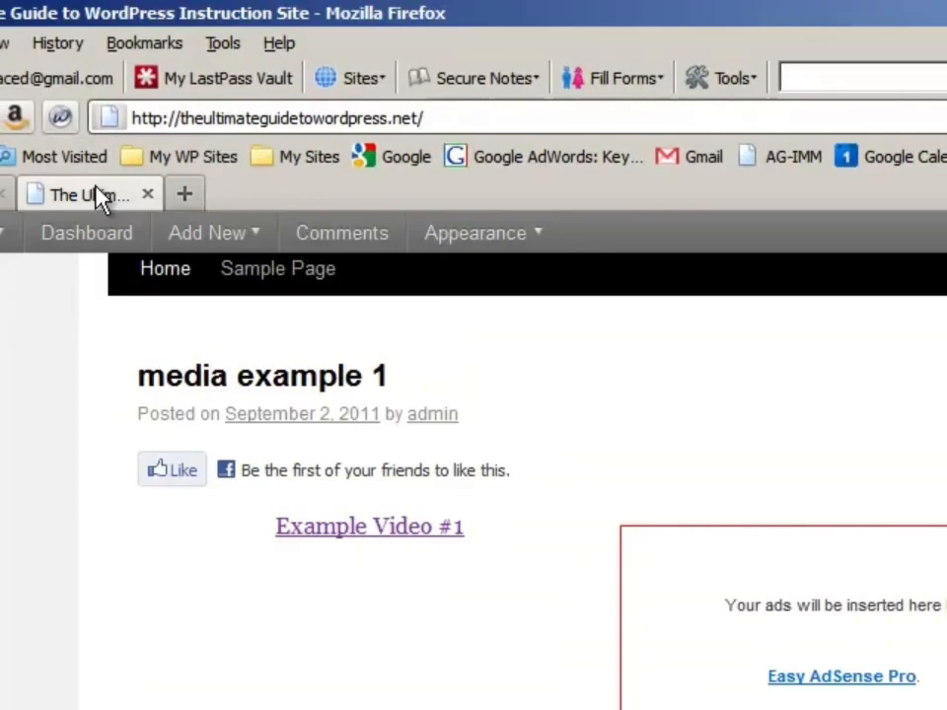
- Reload the live site and examine the sharing buttons above and below the "media example 1" post
right_click(98, 197)
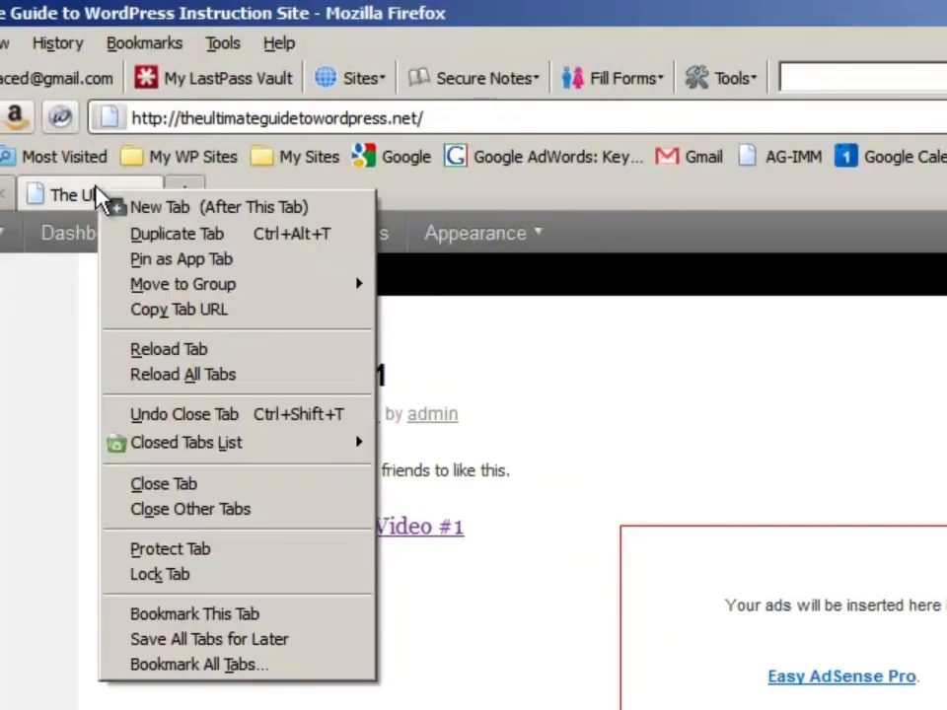
left_click(153, 355)
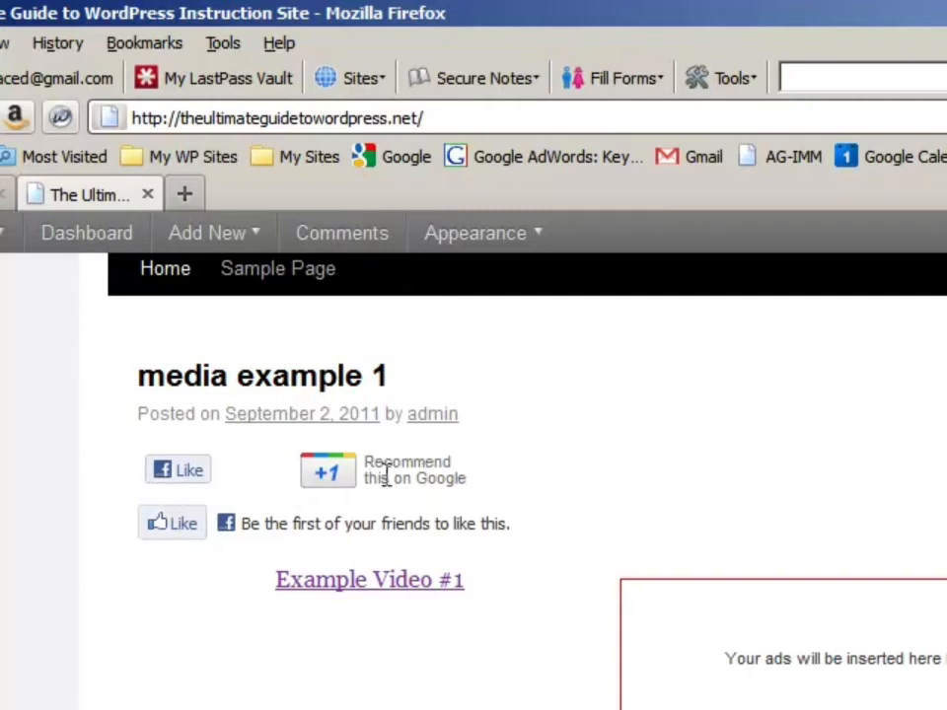
mouse_move(314, 480)
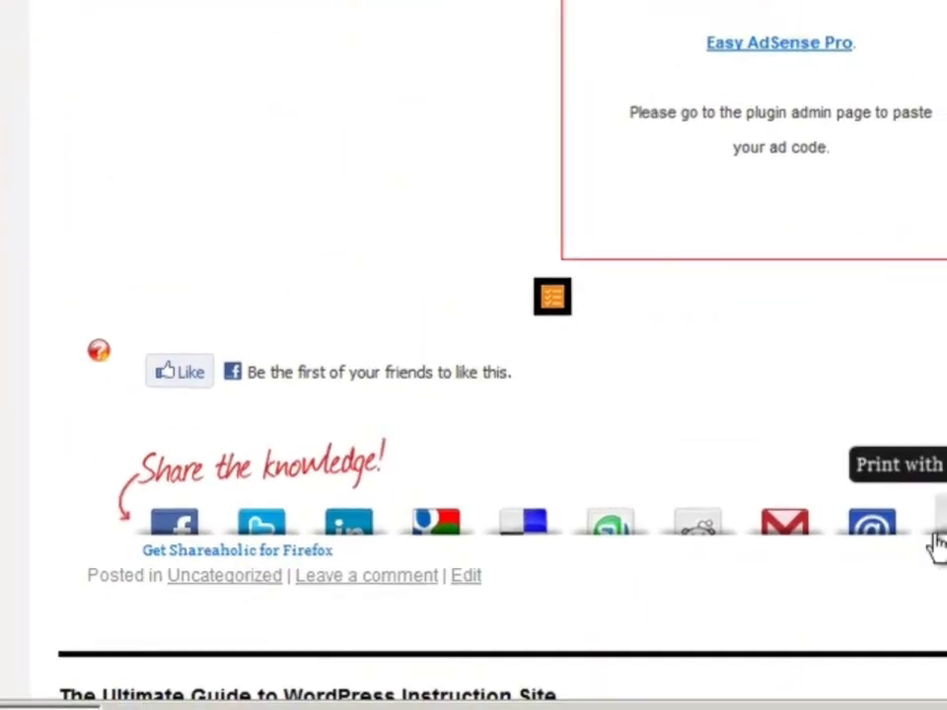
- Return to the Shareaholic settings and disable the Google Bookmarks, Delicious, StumbleUpon, Reddit, mail and PrintFriendly networks
left_click(40, 85)
scroll(309, 534, "down", 5)
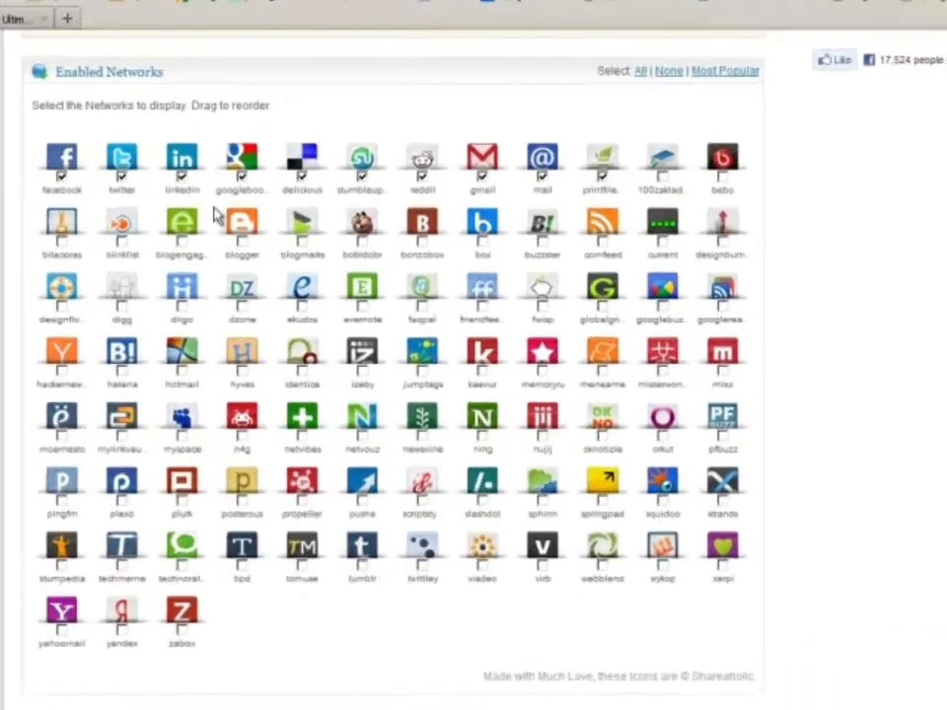
left_click(241, 175)
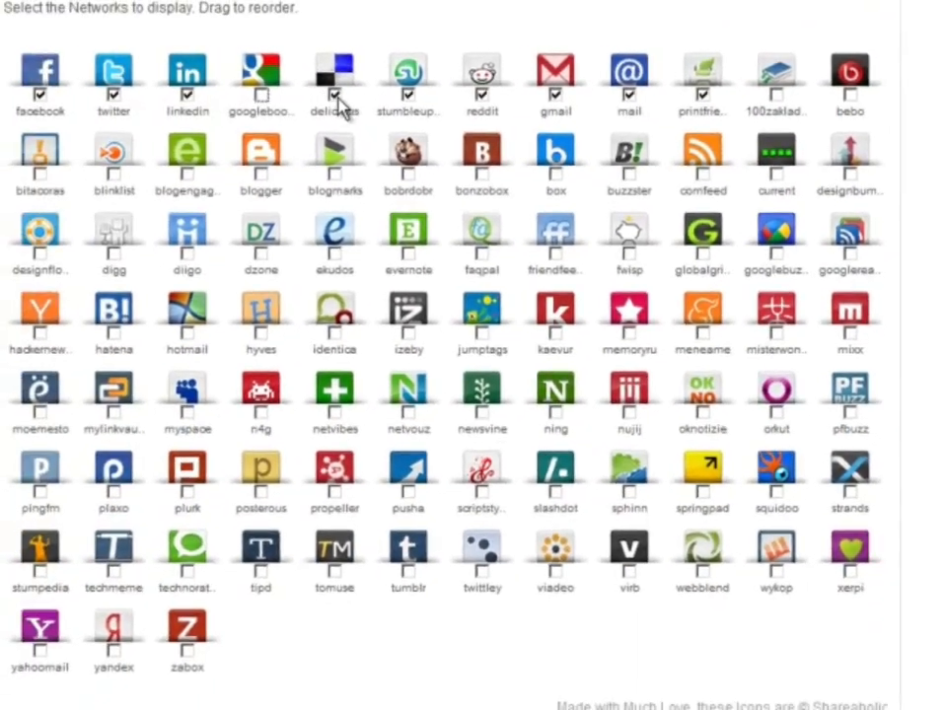
left_click(297, 96)
left_click(376, 97)
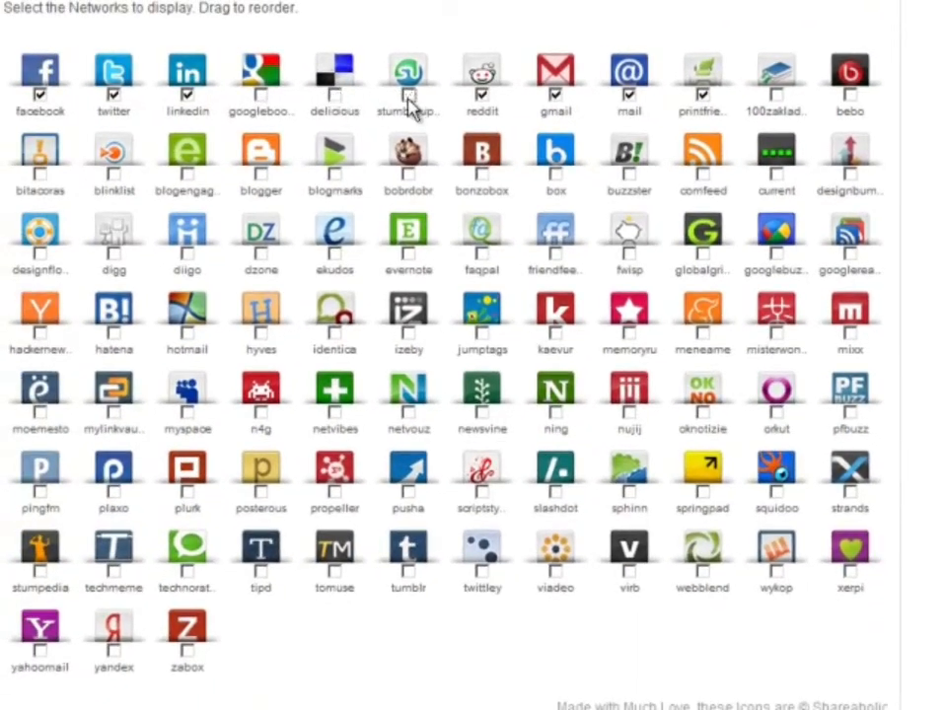
left_click(481, 95)
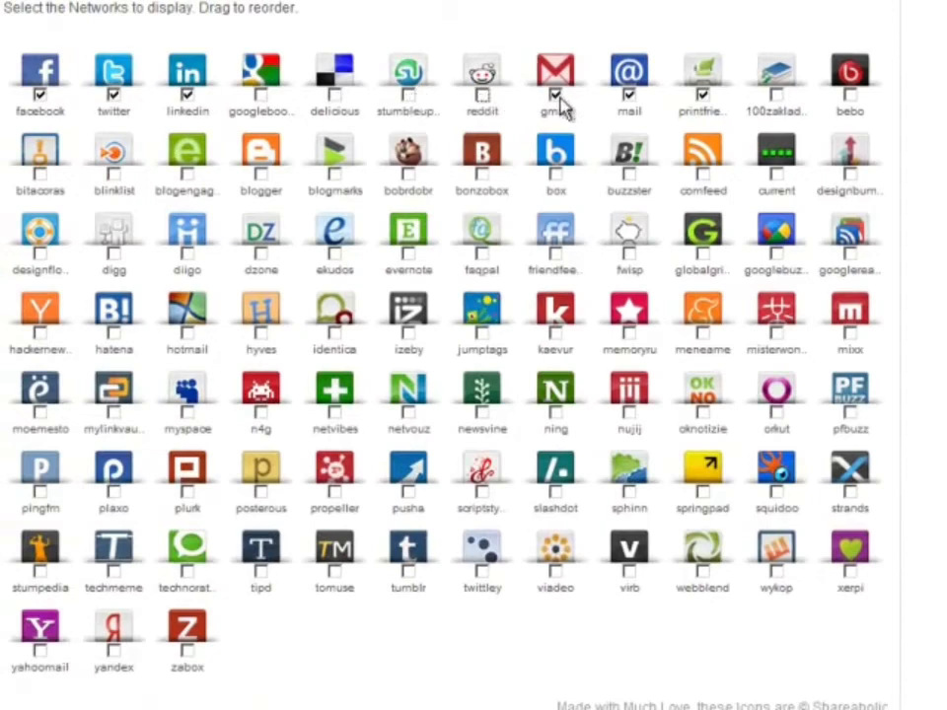
left_click(630, 94)
left_click(702, 95)
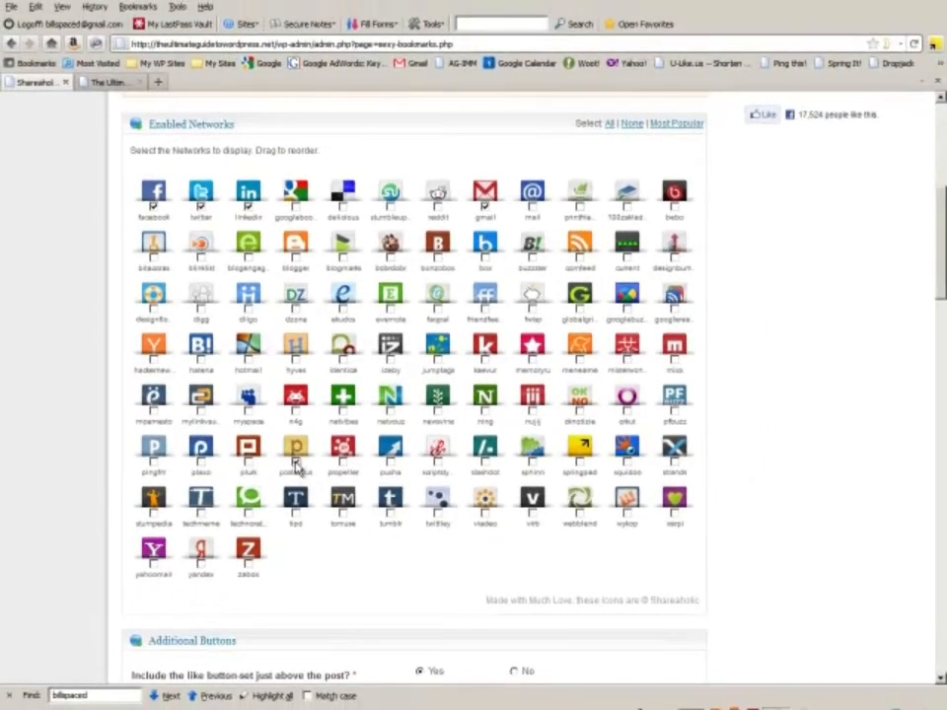
- Enable the Posterous and Squidoo networks and save the Shareaholic settings
left_click(295, 461)
left_click(627, 463)
scroll(691, 488, "down", 5)
scroll(618, 501, "down", 15)
scroll(616, 501, "down", 8)
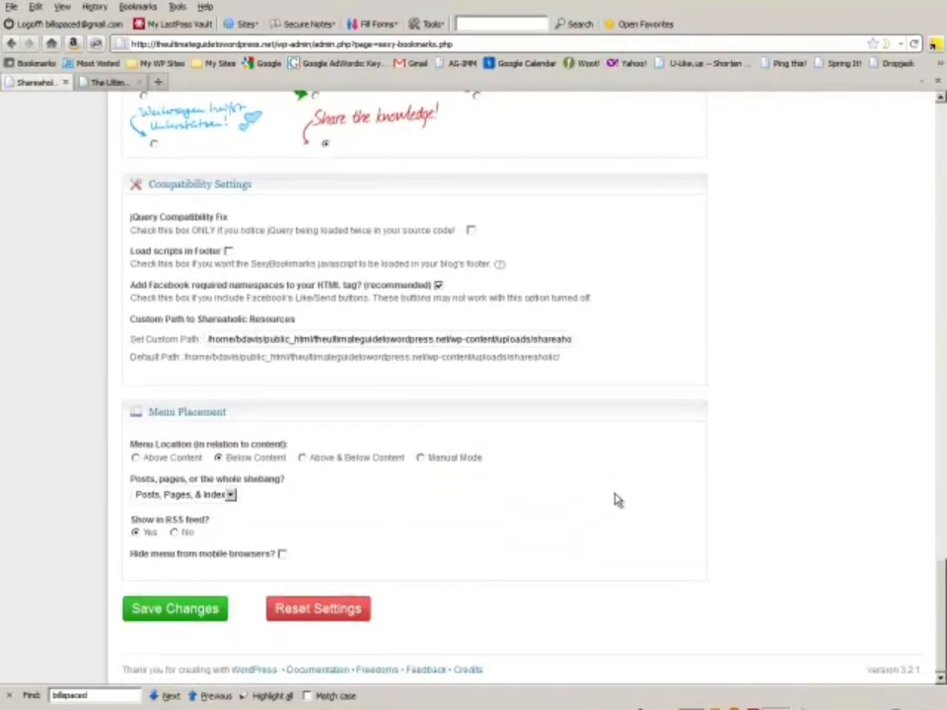
left_click(194, 613)
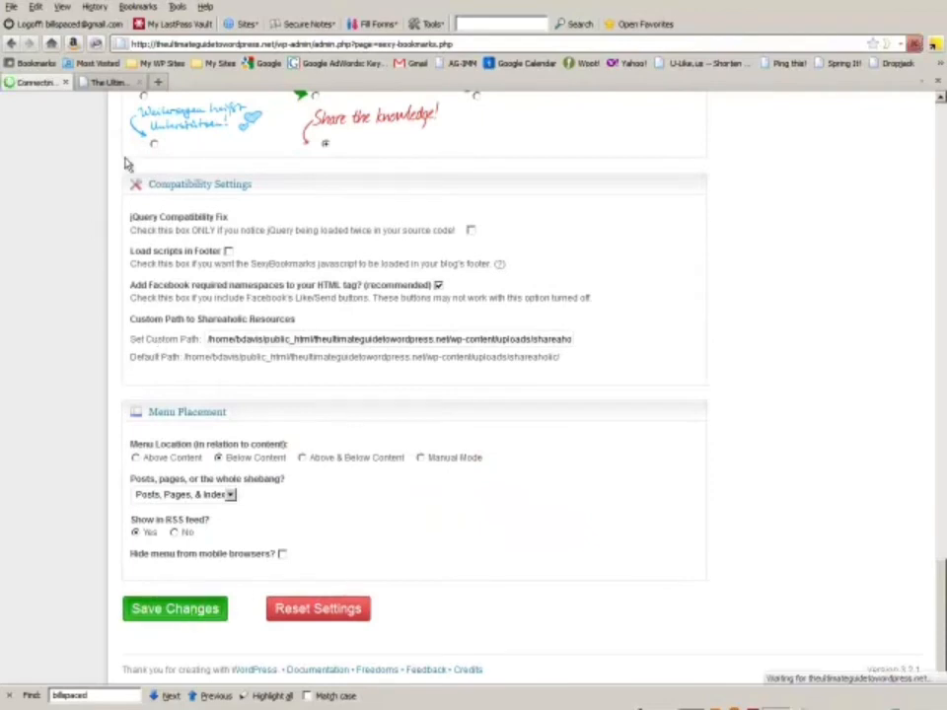
- Reload the live site and check the row of sharing networks below the post
left_click(112, 85)
right_click(110, 85)
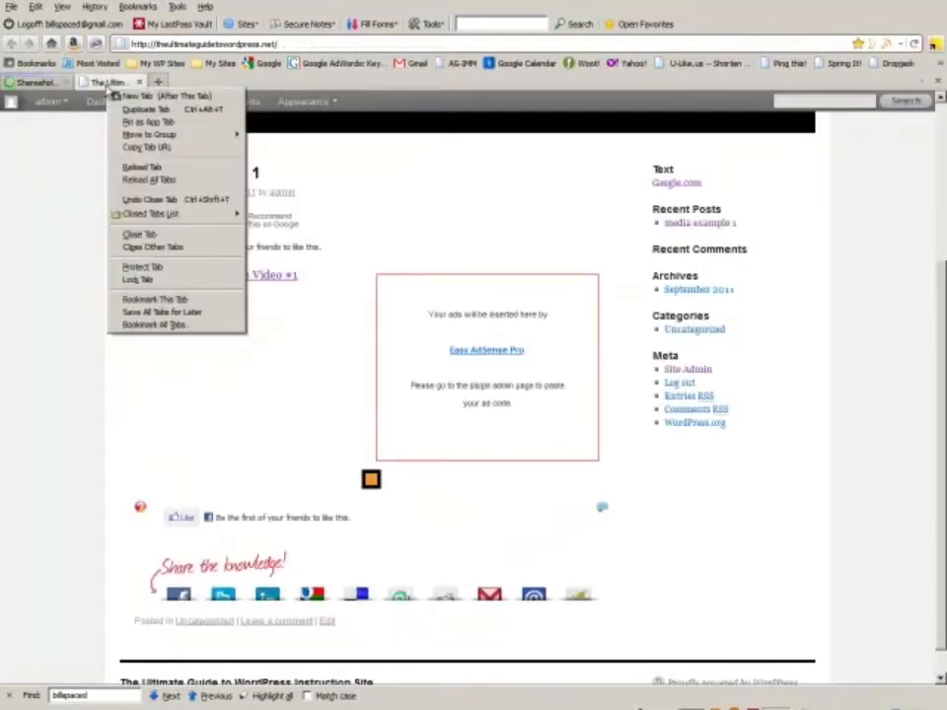
left_click(123, 169)
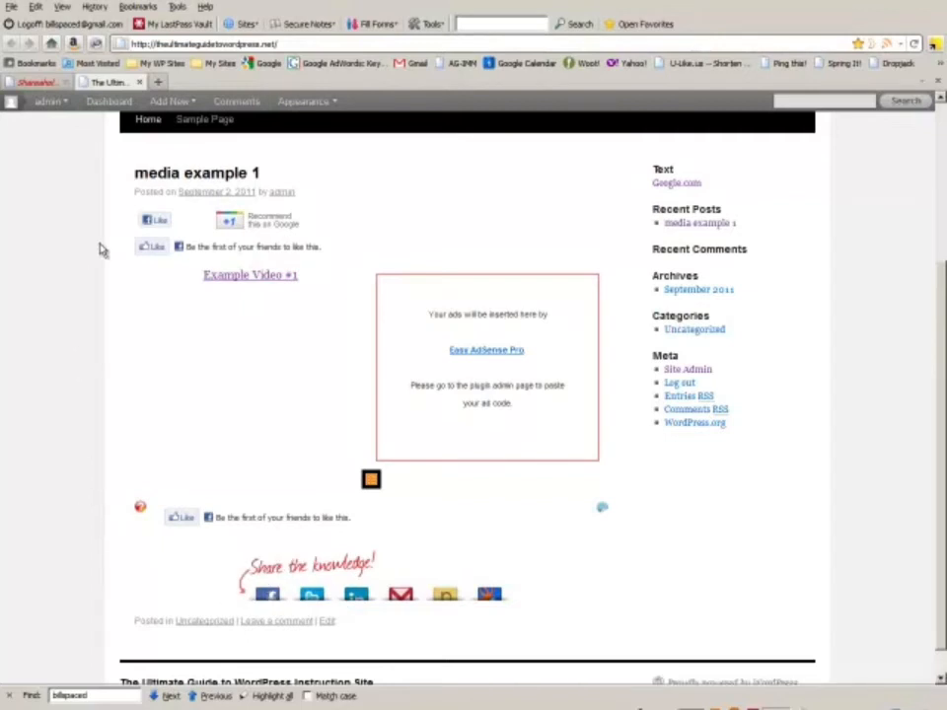
- Test the Facebook Like and Google +1 buttons above the post, closing the Facebook login page and the live site
left_click(161, 222)
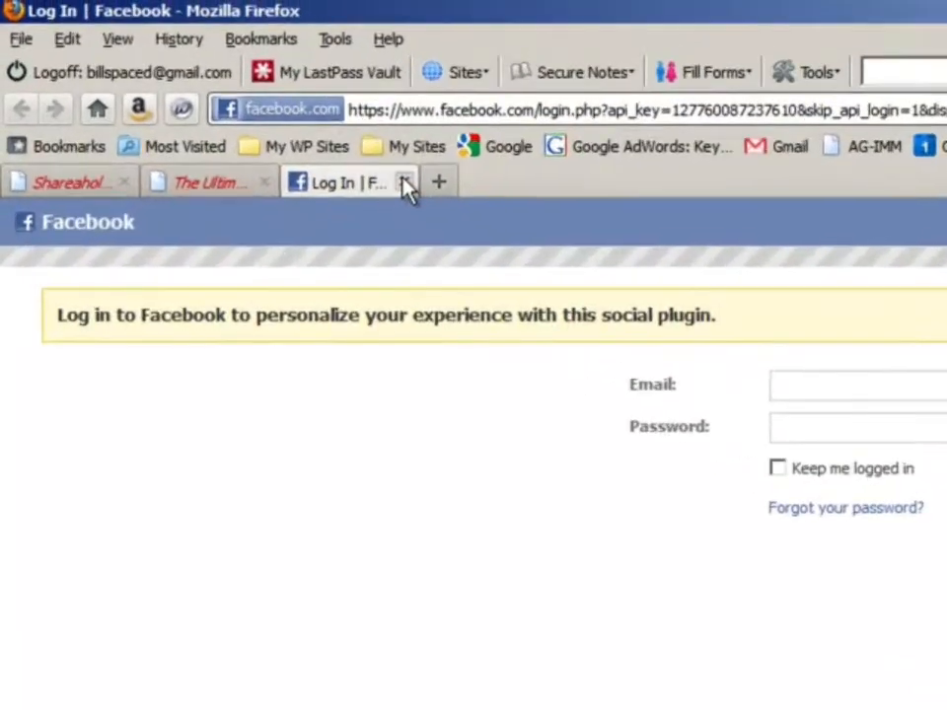
left_click(429, 196)
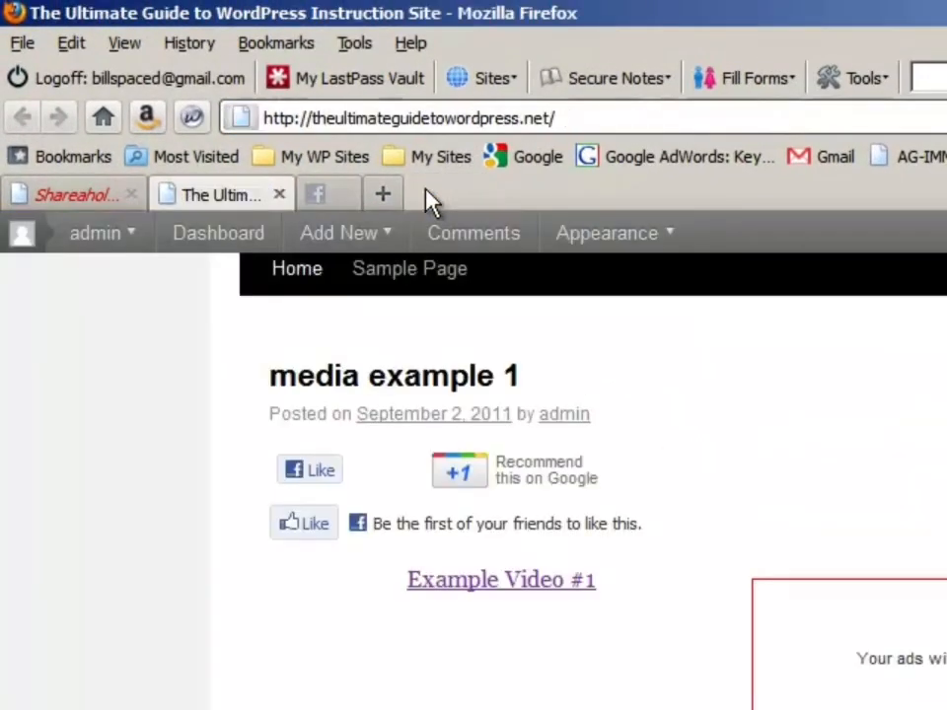
left_click(457, 475)
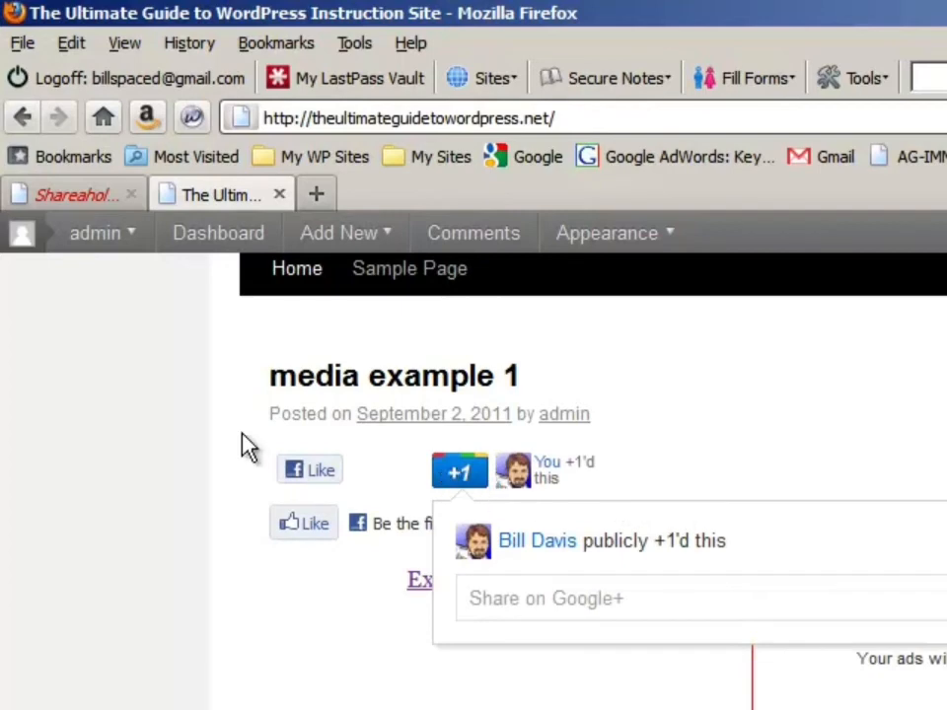
left_click(152, 444)
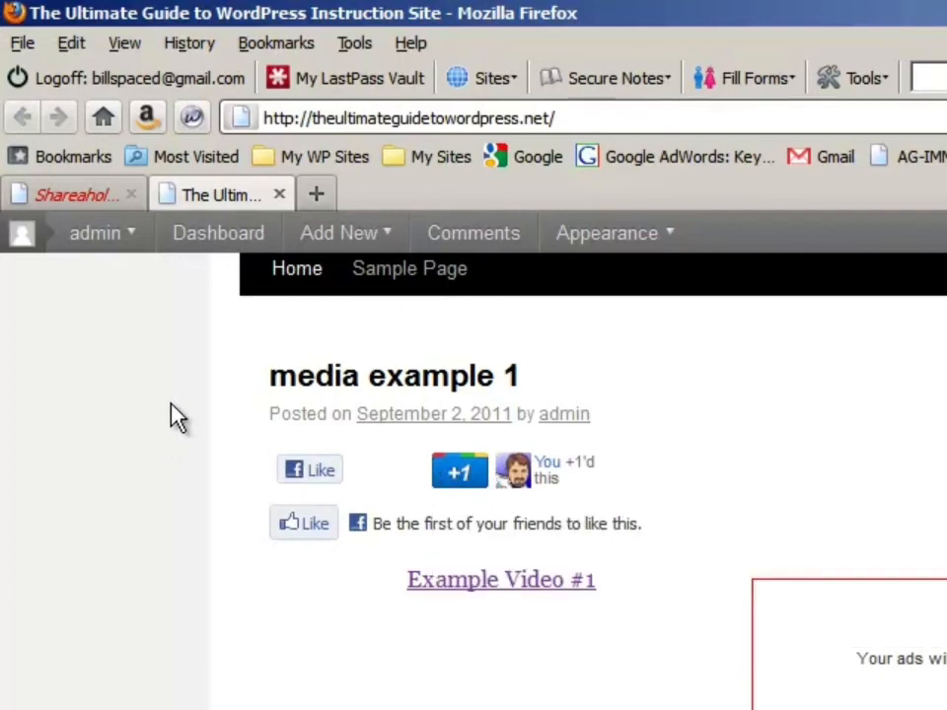
left_click(279, 195)
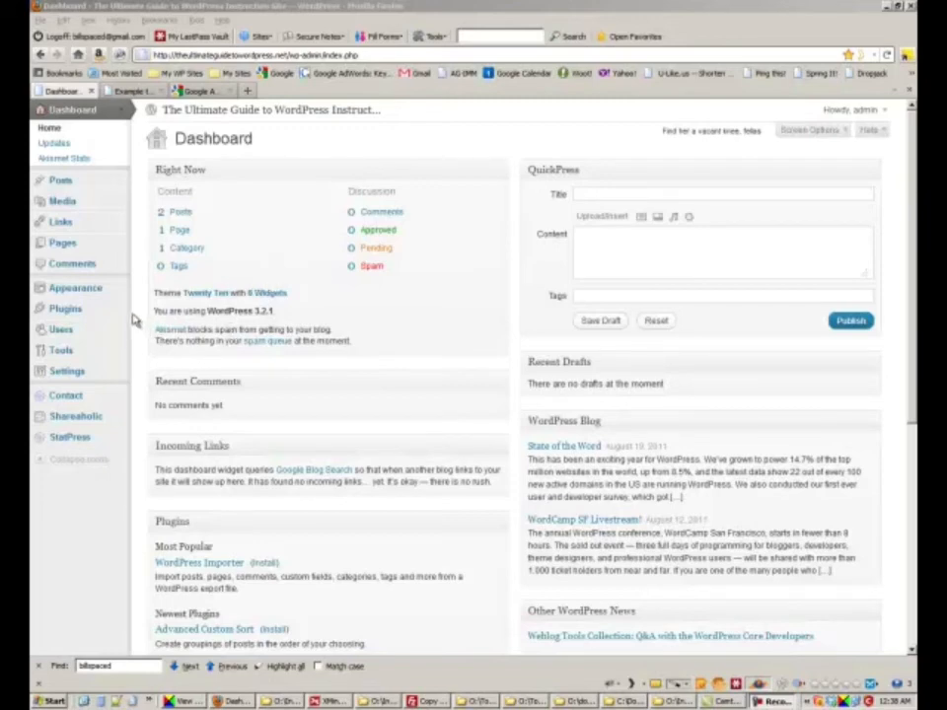
- Open the Writing settings from the dashboard and examine the list of ping URLs under Update Services
left_click(122, 375)
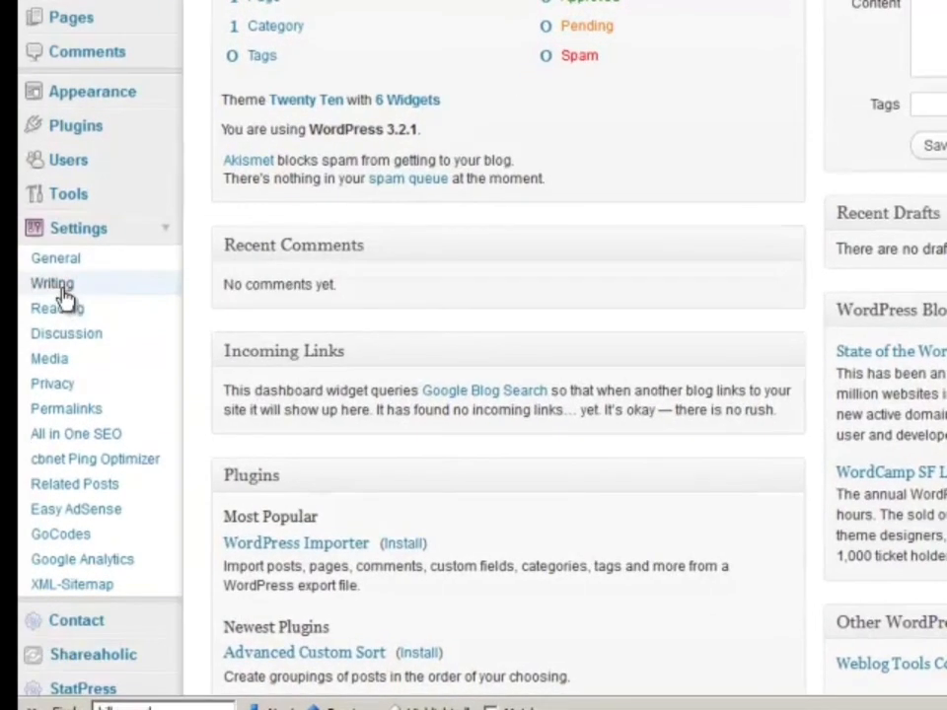
left_click(59, 288)
scroll(255, 296, "down", 10)
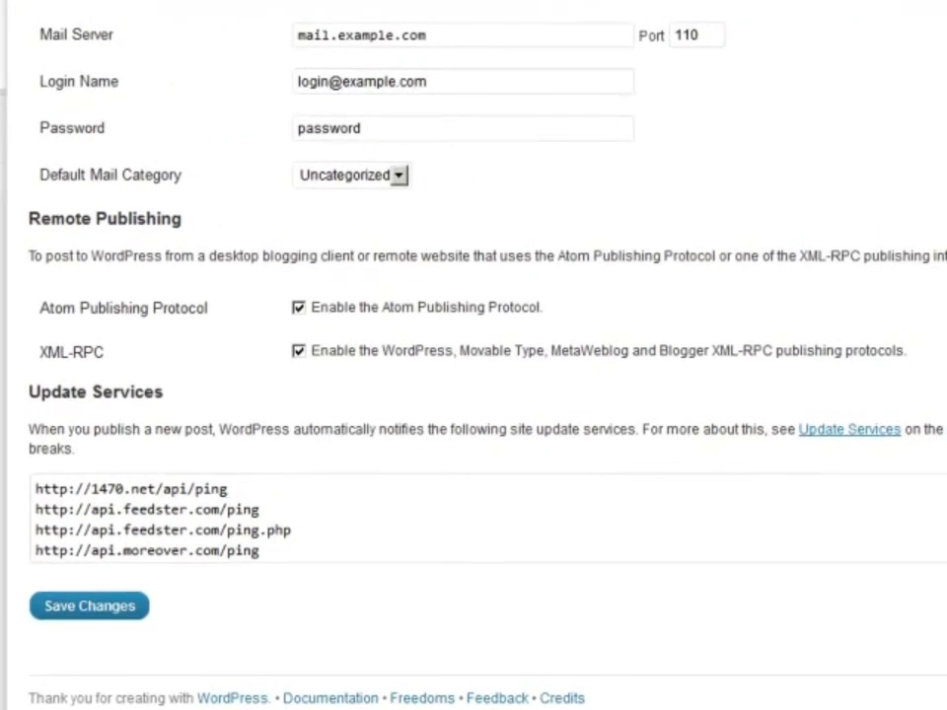
scroll(484, 518, "down", 6)
scroll(483, 518, "down", 10)
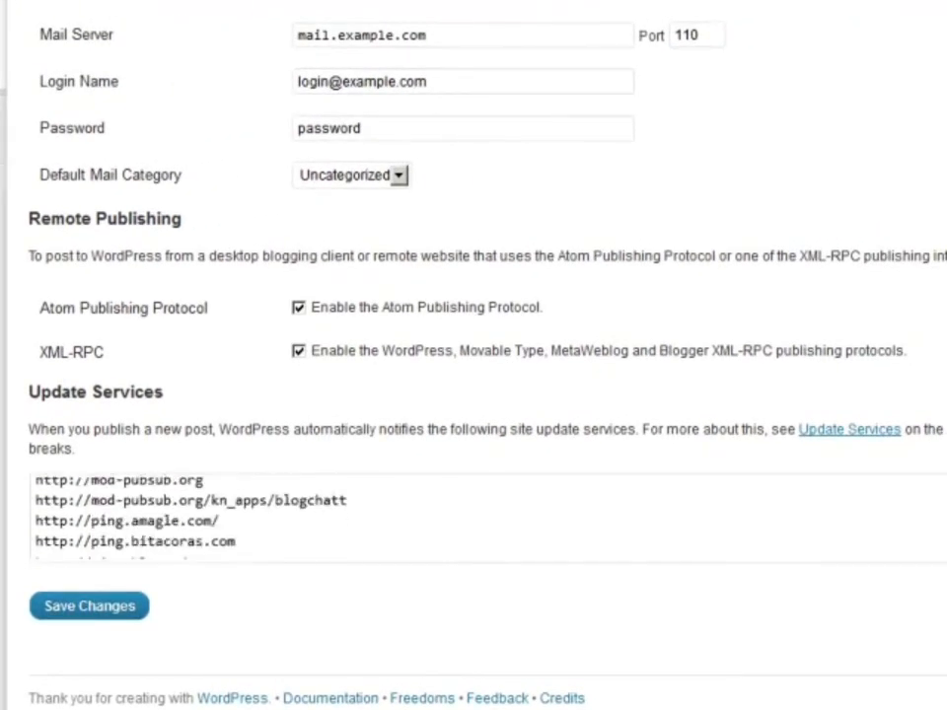
scroll(483, 518, "down", 12)
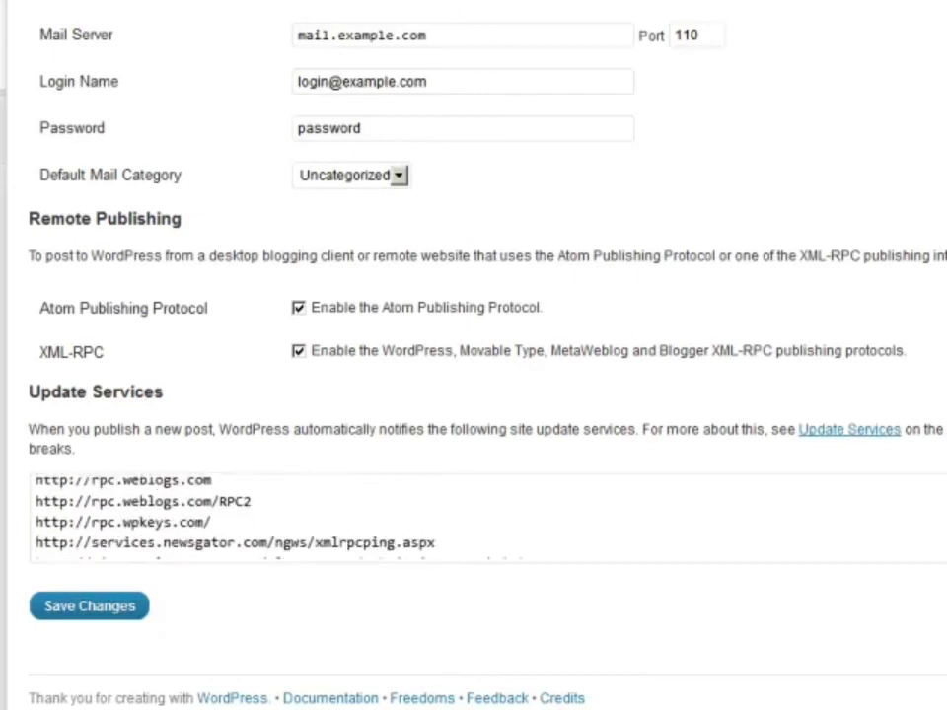
- Save the Writing settings with the list of ping URLs under Update Services
scroll(484, 518, "down", 10)
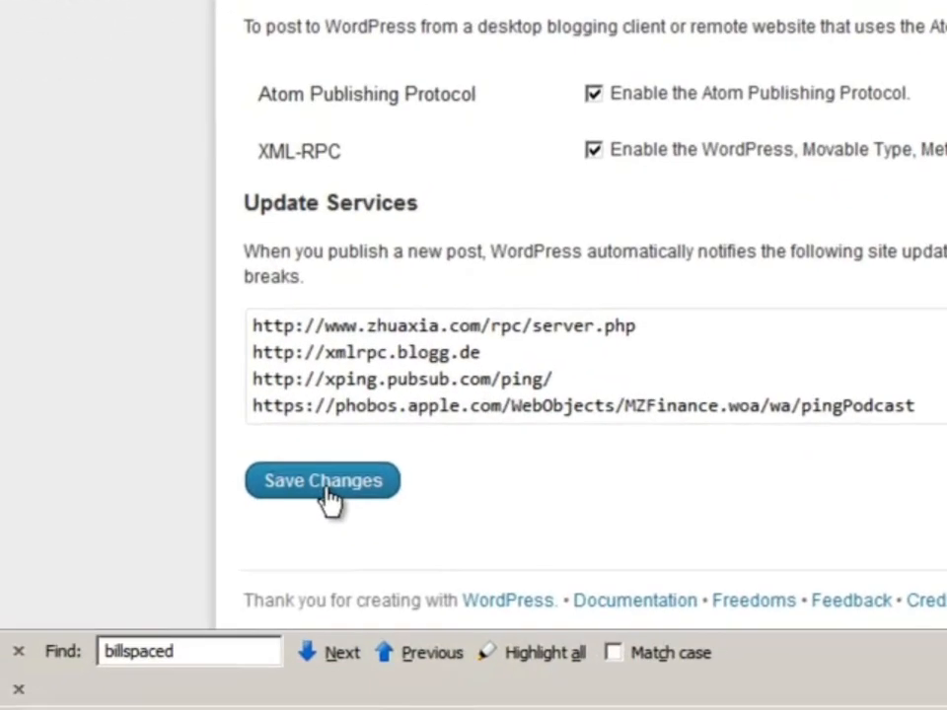
left_click(93, 614)
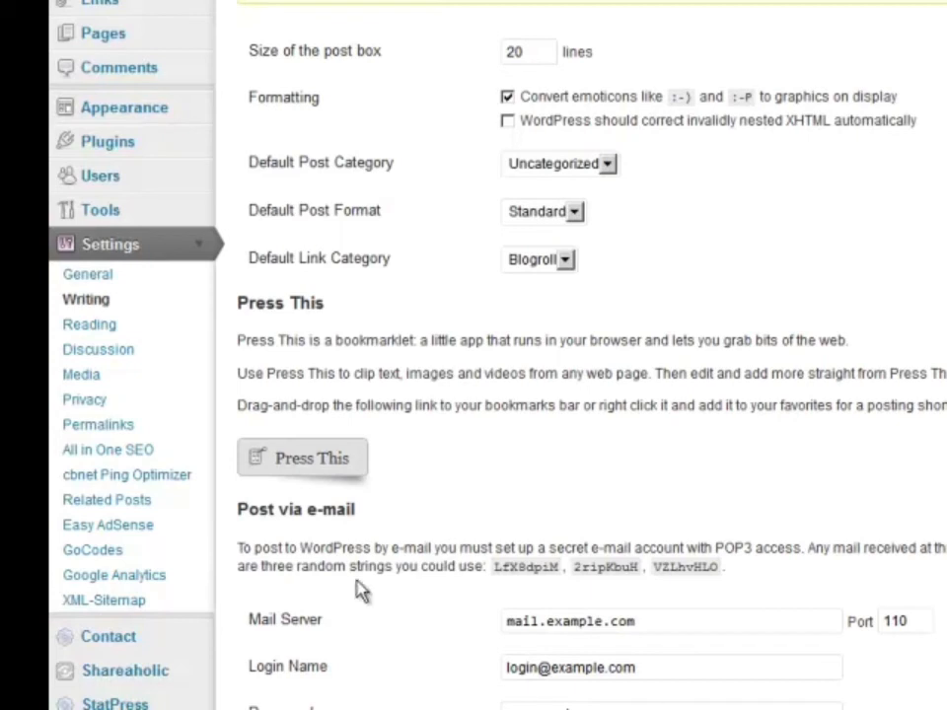
- Limit excessive pinging in cbnet Ping Optimizer to at most 1 time within 15 minutes and save the settings
left_click(123, 478)
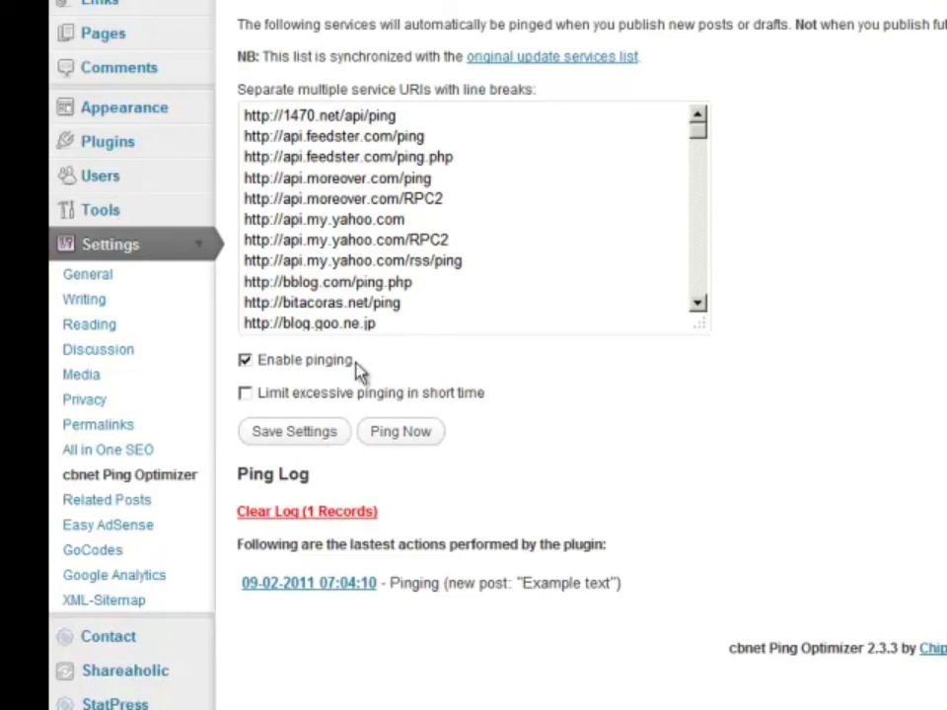
left_click(245, 394)
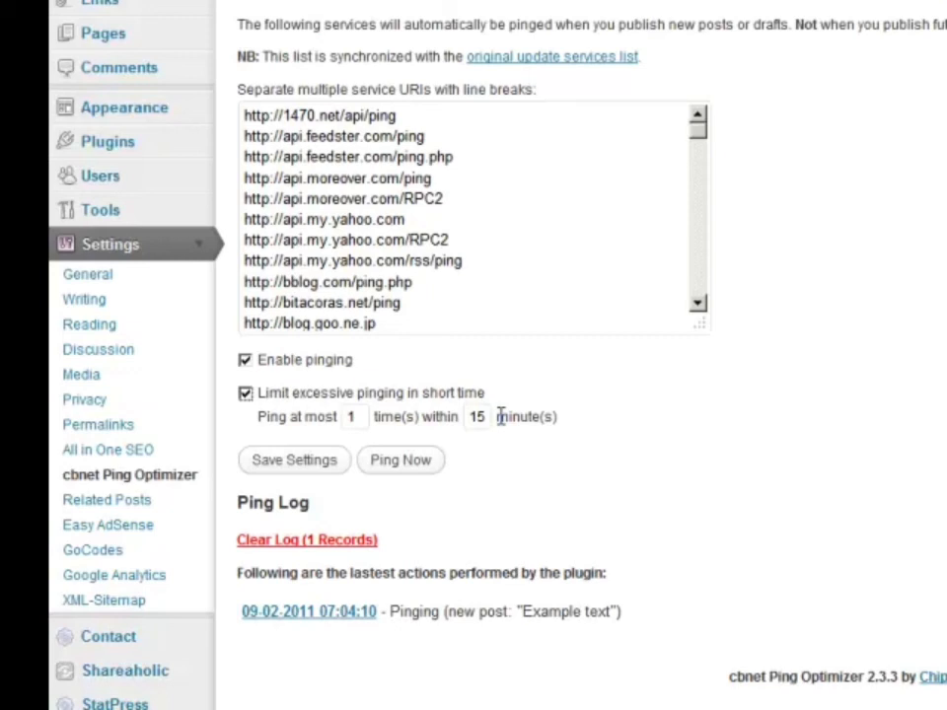
left_click(286, 464)
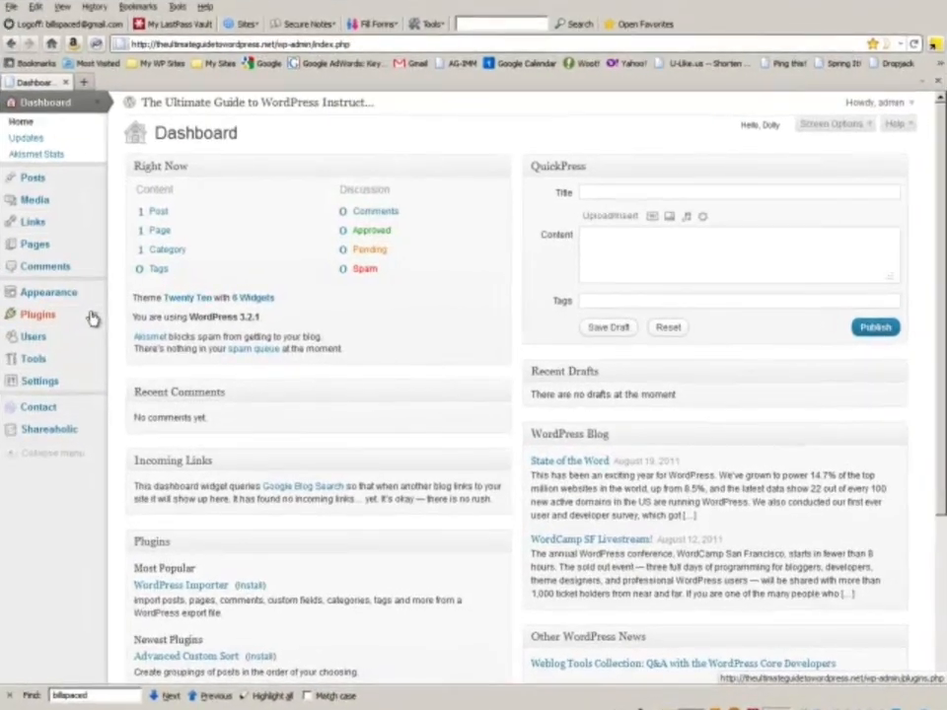
left_click(90, 317)
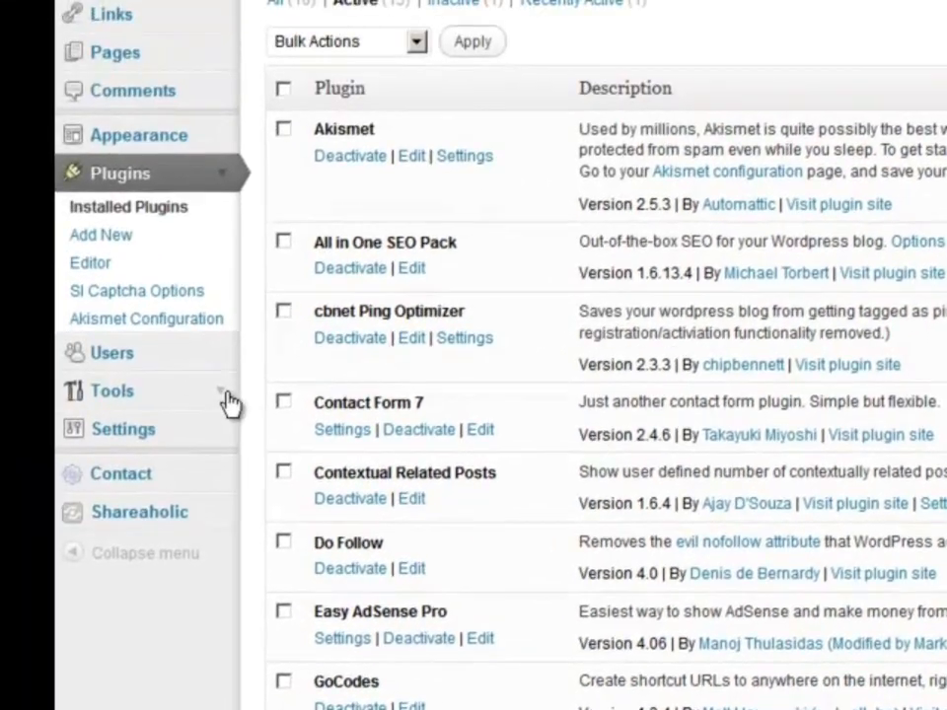
left_click(4, 231)
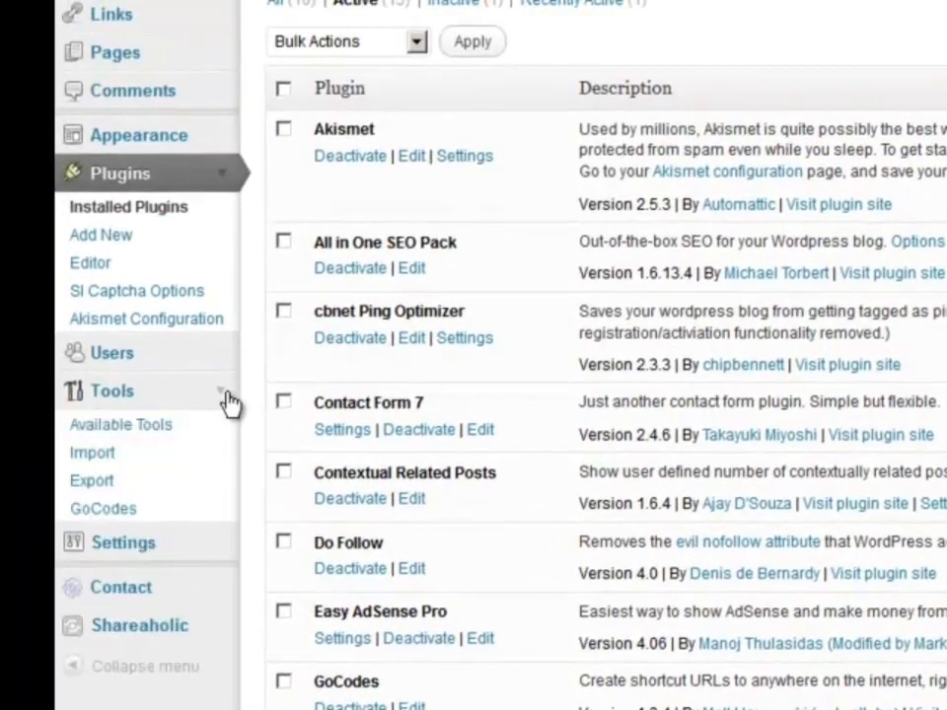
left_click(123, 511)
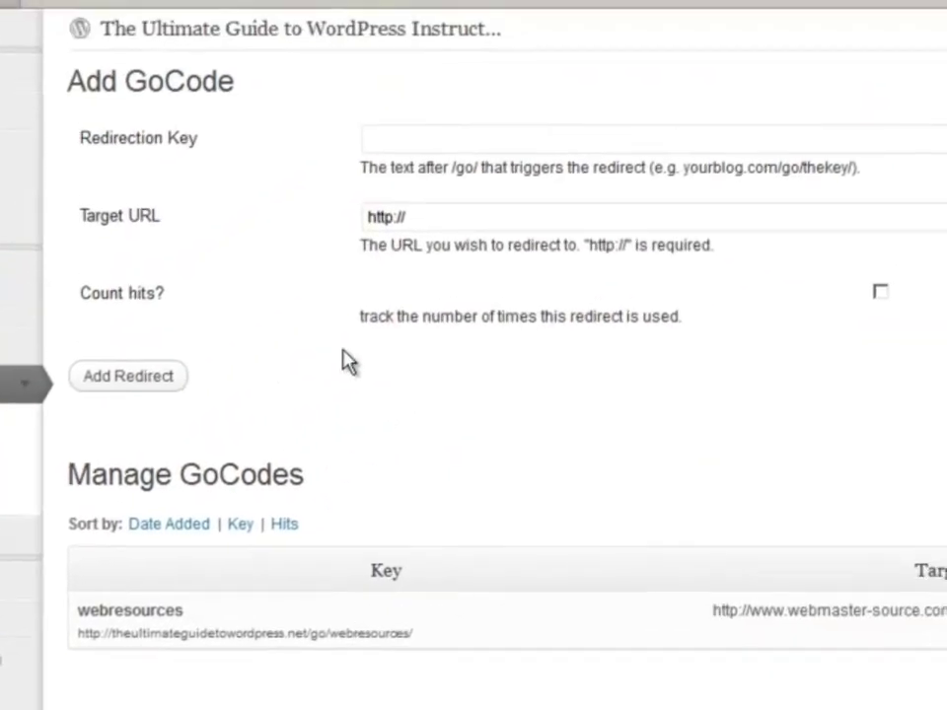
left_click(404, 140)
type("wp-twin")
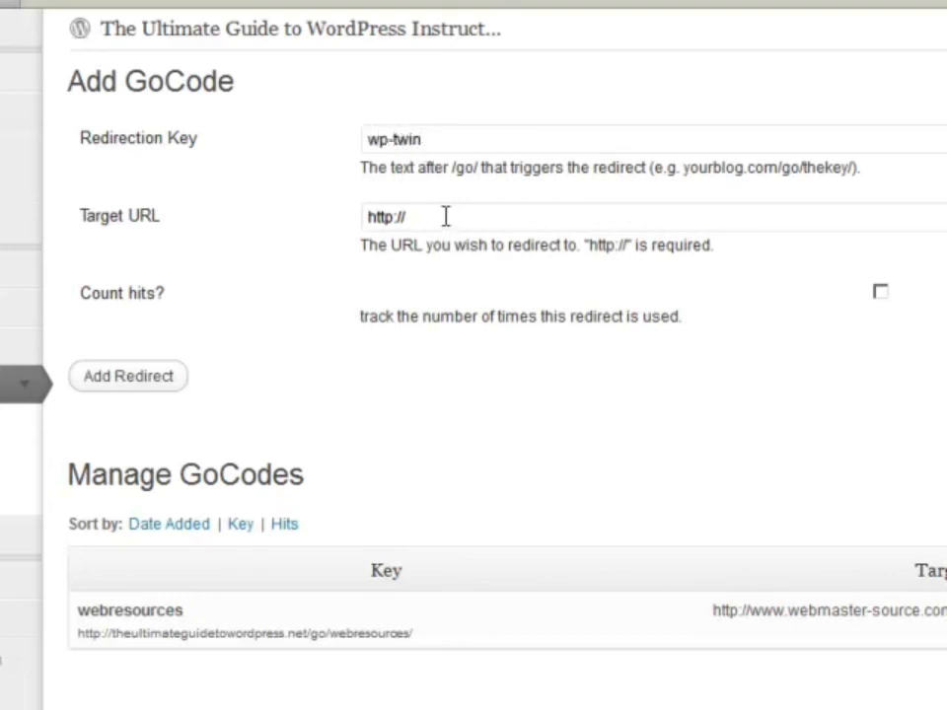
left_click_drag(446, 216, 320, 232)
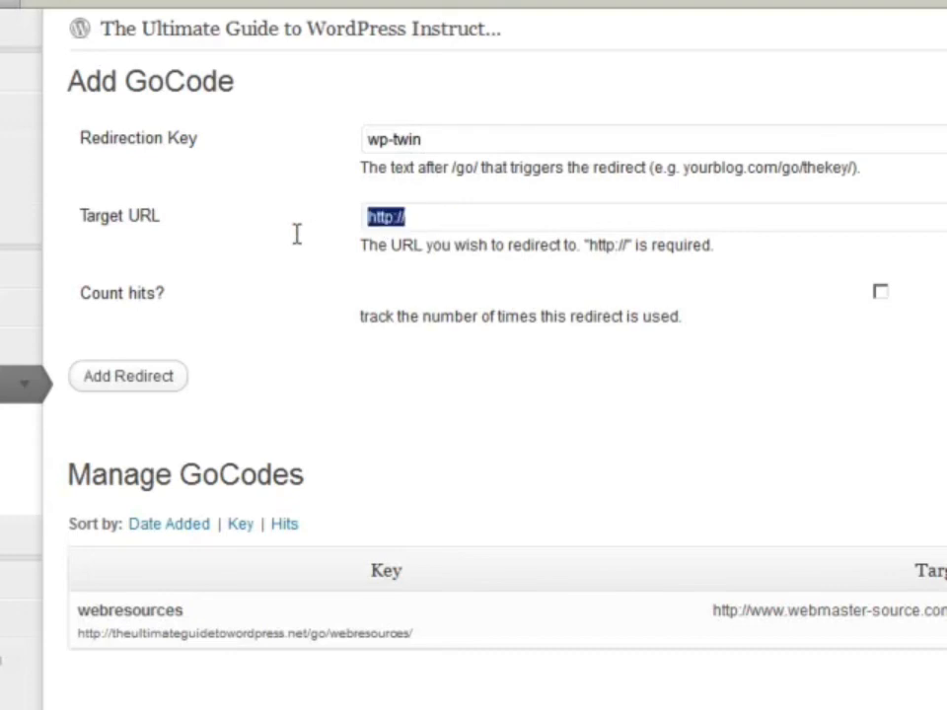
type("https://fladlien.infusionsoft.com/go/wptwin/immuscle/")
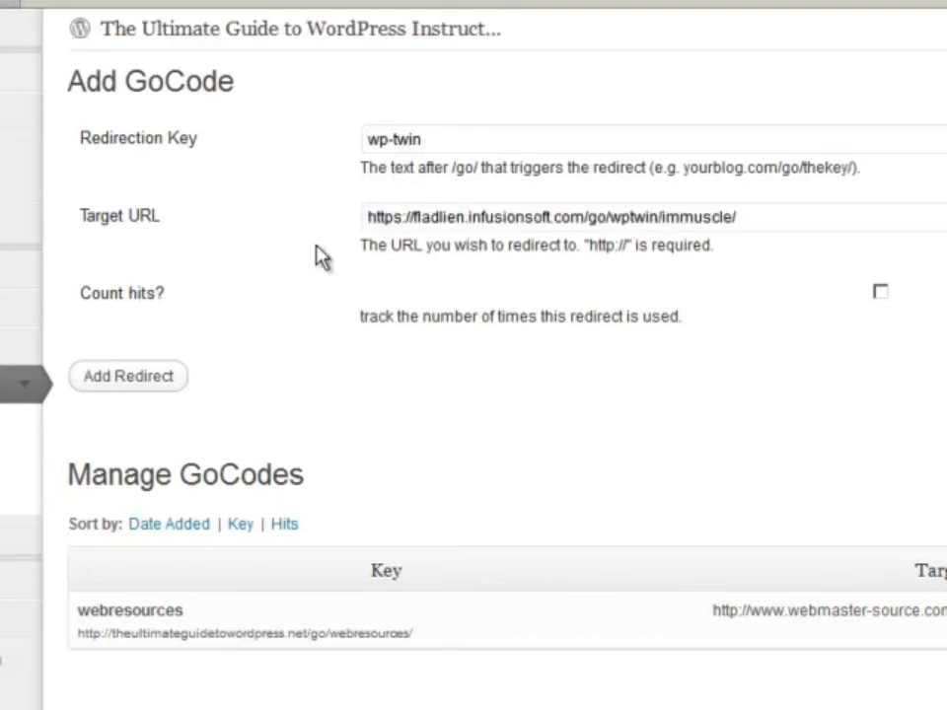
left_click(880, 291)
left_click(148, 385)
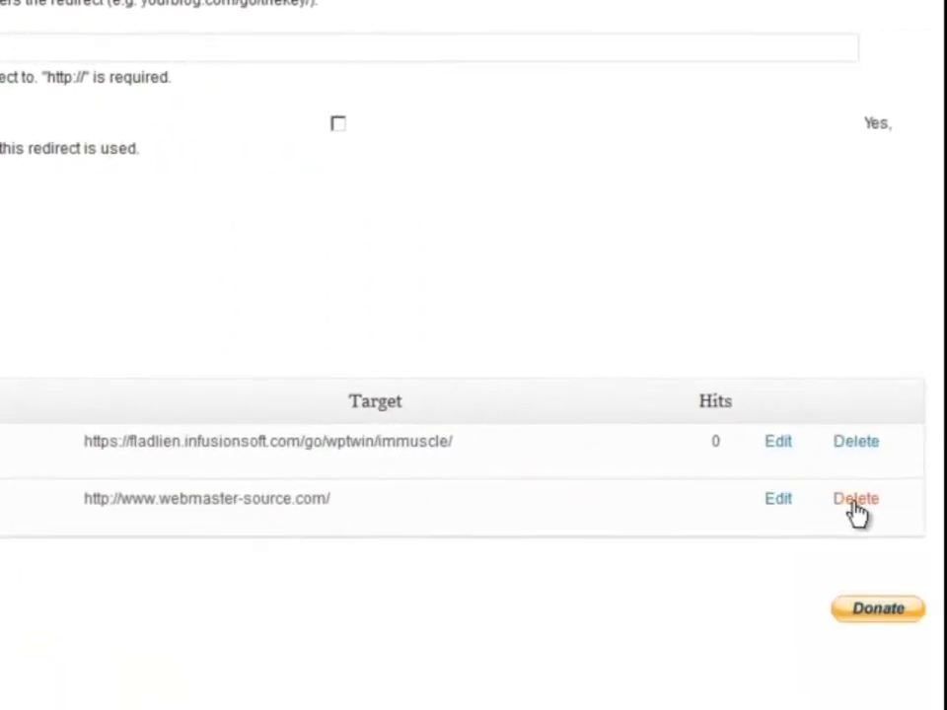
- Delete the webresources redirect from the GoCodes list and confirm its removal
left_click(856, 499)
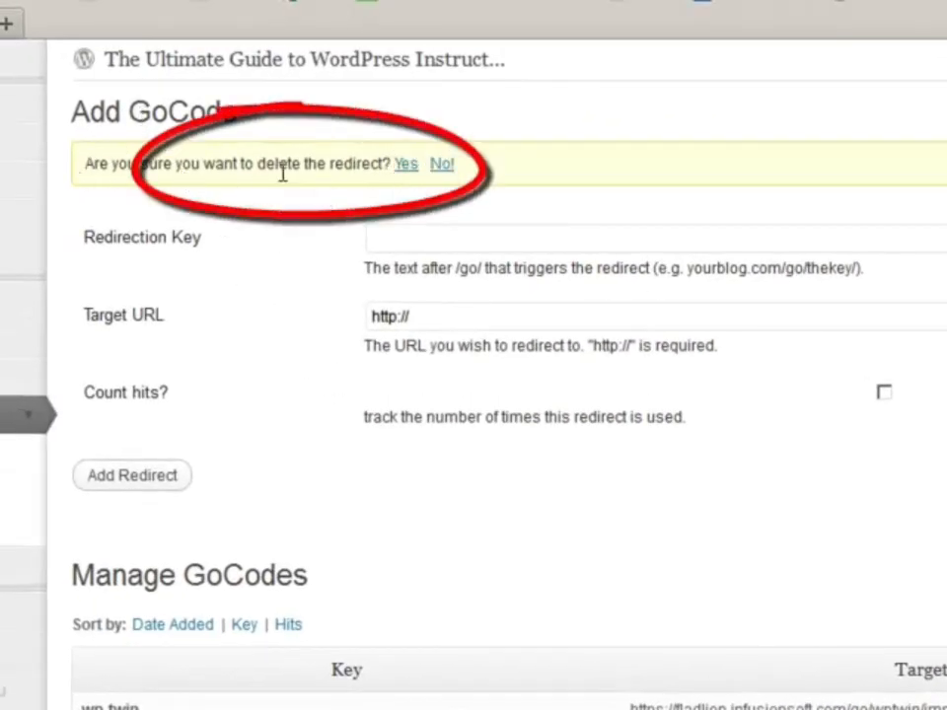
left_click(406, 166)
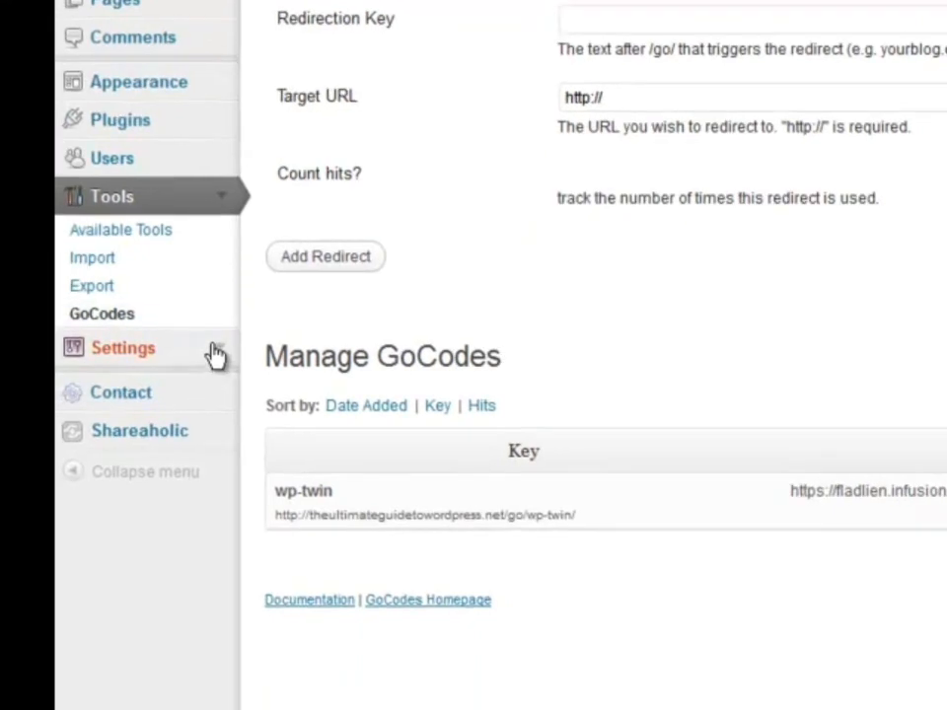
- Open the GoCodes settings and save them with go as the URL trigger and Nofollow GoCodes disabled
left_click(215, 355)
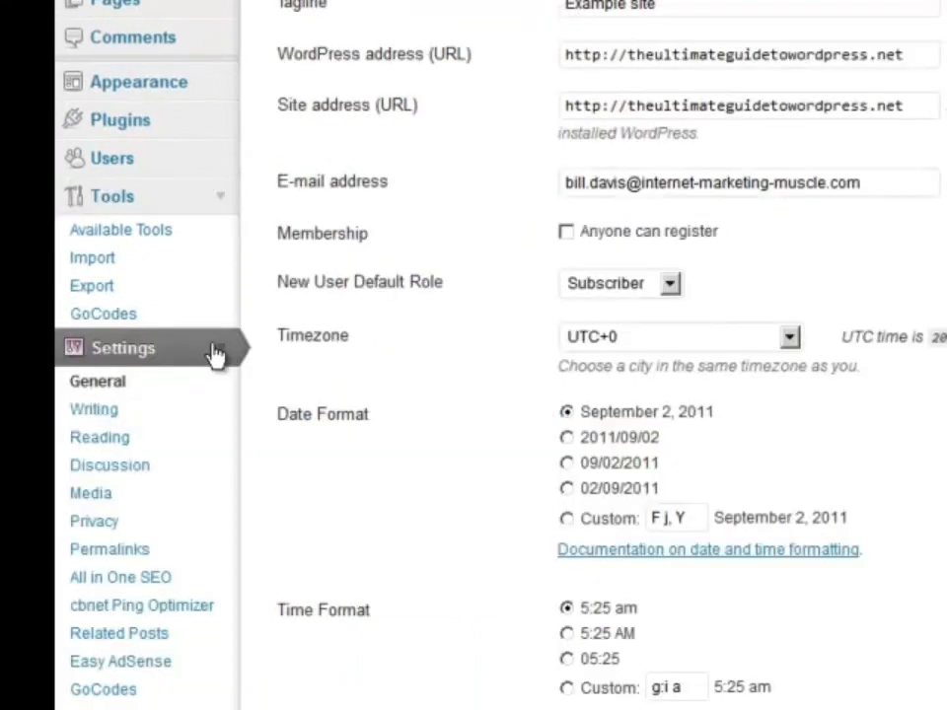
left_click(133, 696)
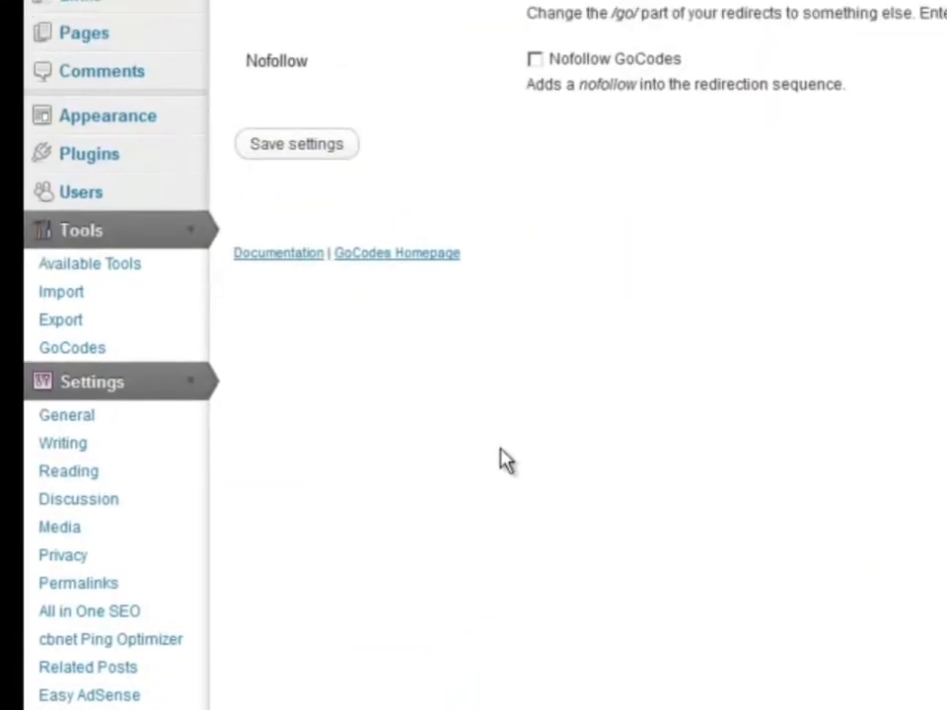
left_click_drag(381, 190, 347, 188)
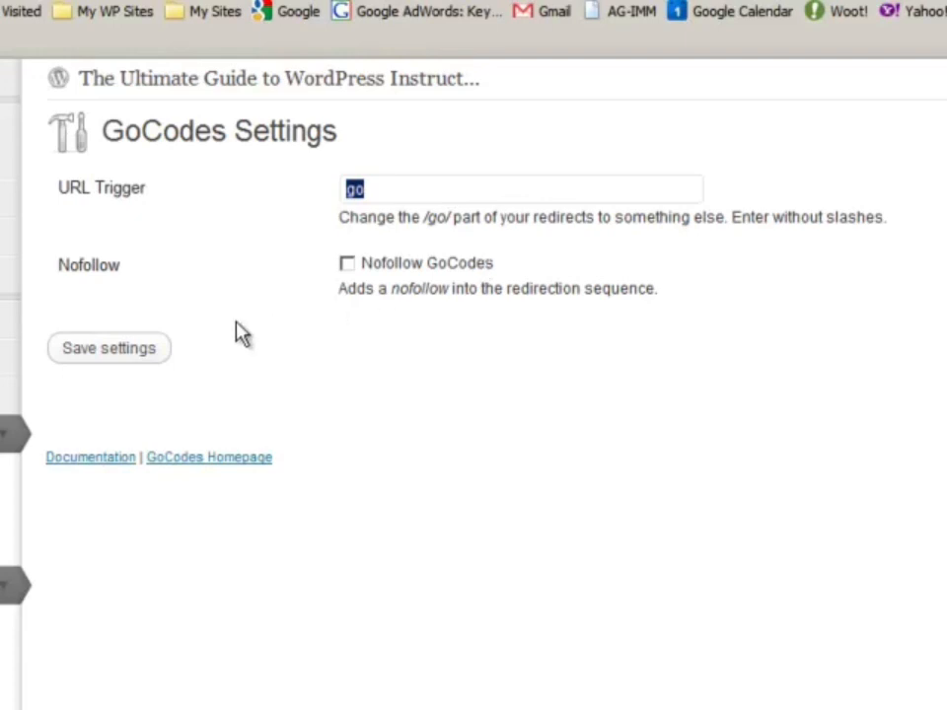
left_click(110, 350)
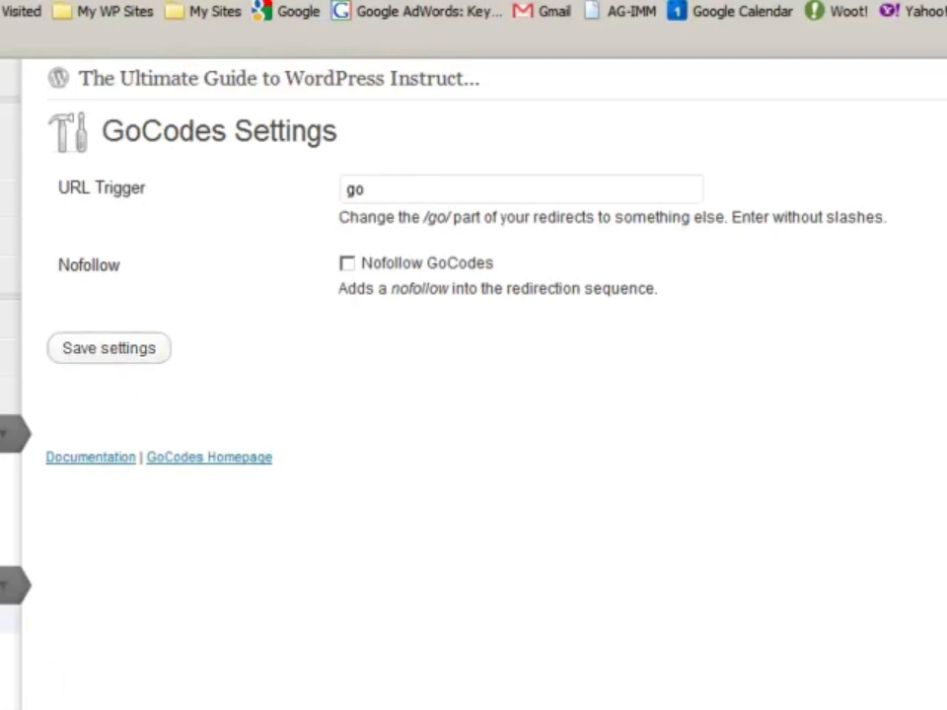
- Copy the wp-twin redirect's short URL from the GoCodes list and open it in a new browser tab to test it
left_click(6, 551)
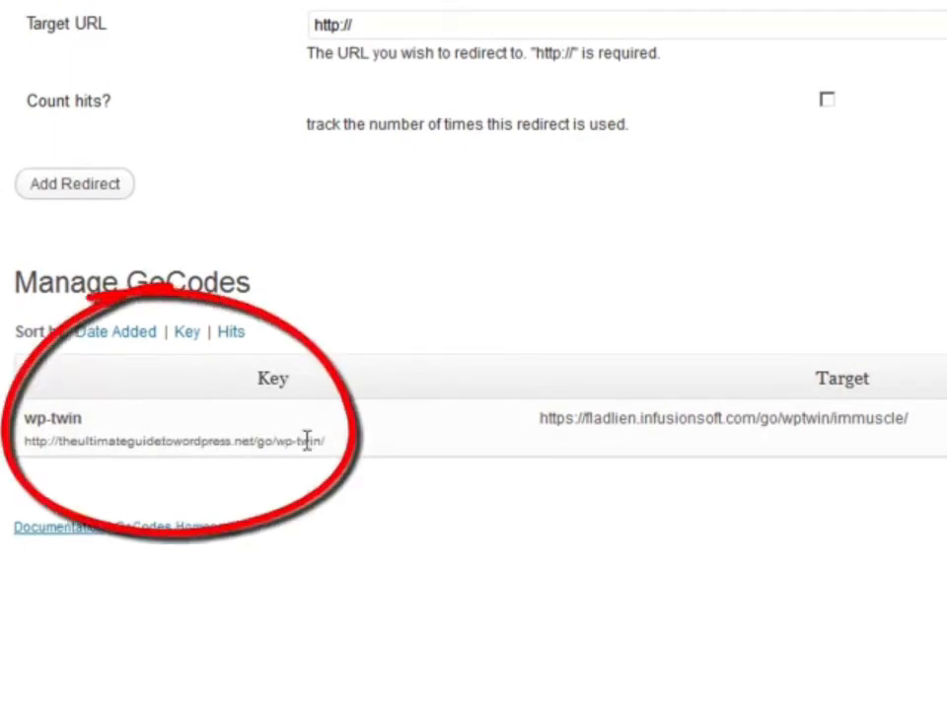
left_click_drag(324, 441, 21, 452)
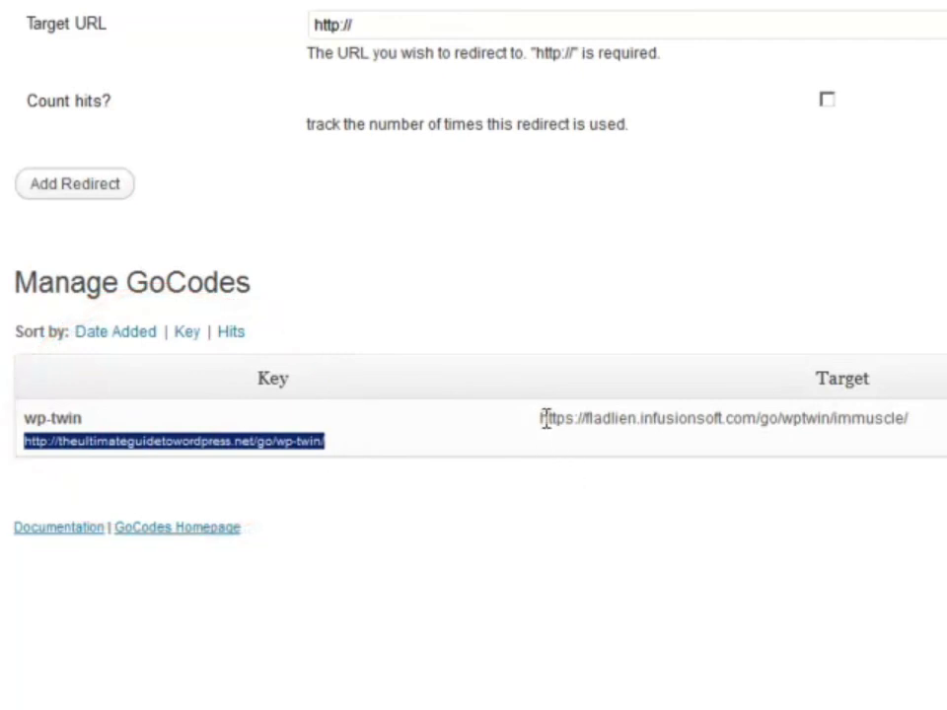
mouse_move(540, 426)
left_mouse_down()
mouse_move(652, 431)
mouse_move(794, 464)
mouse_move(937, 444)
left_mouse_up()
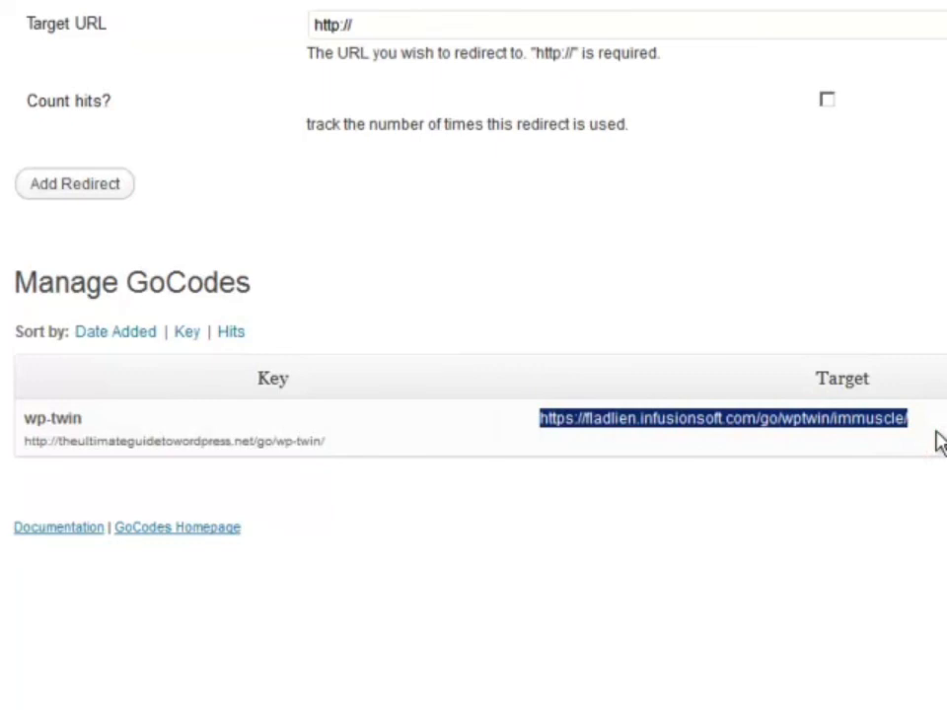
left_click_drag(335, 450, 28, 460)
key("ctrl+c")
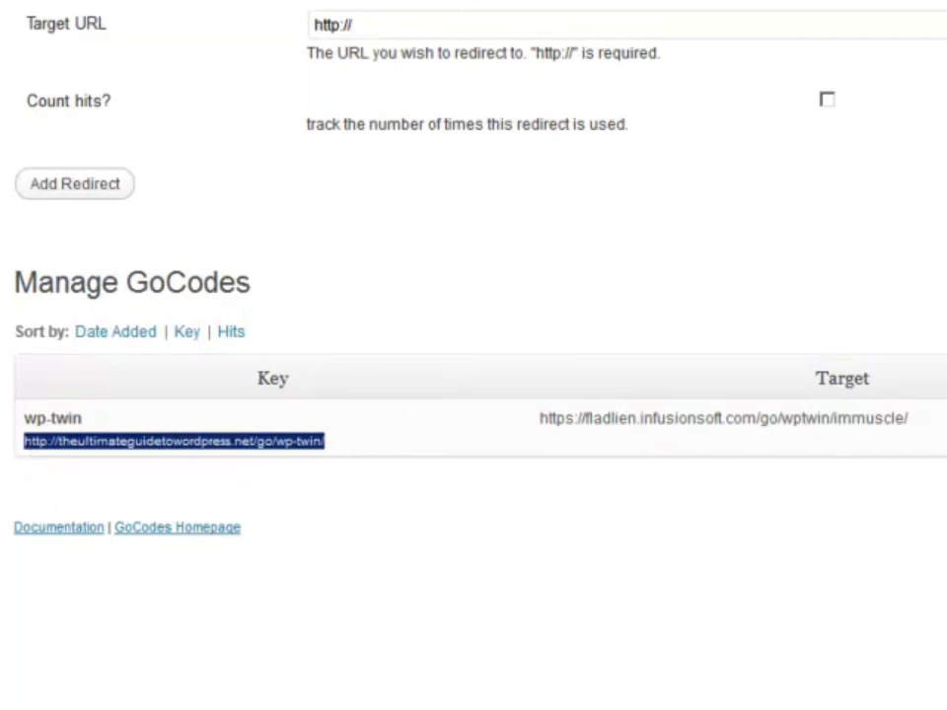
key("ctrl+t")
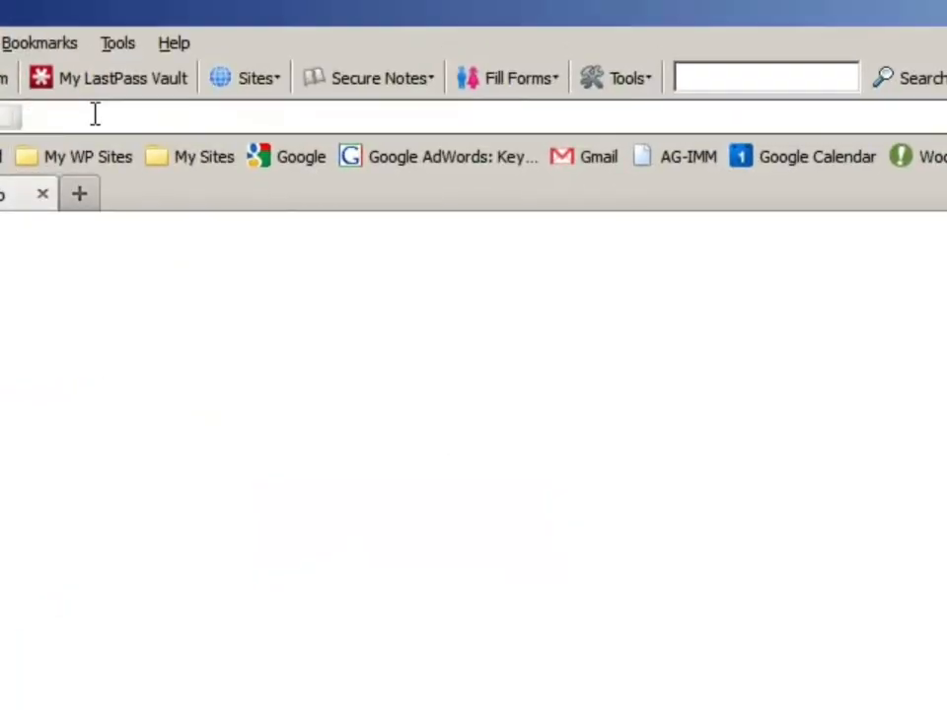
key("ctrl+v")
key("Return")
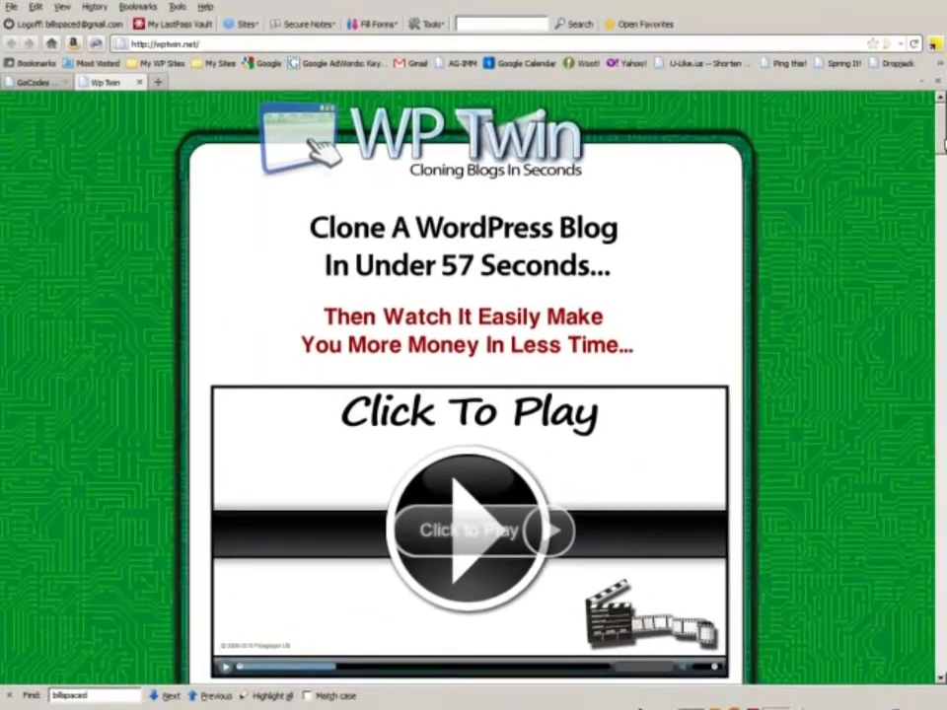
- Look through the WP Twin sales page and open its Affiliates page from the footer
scroll(901, 192, "down", 10)
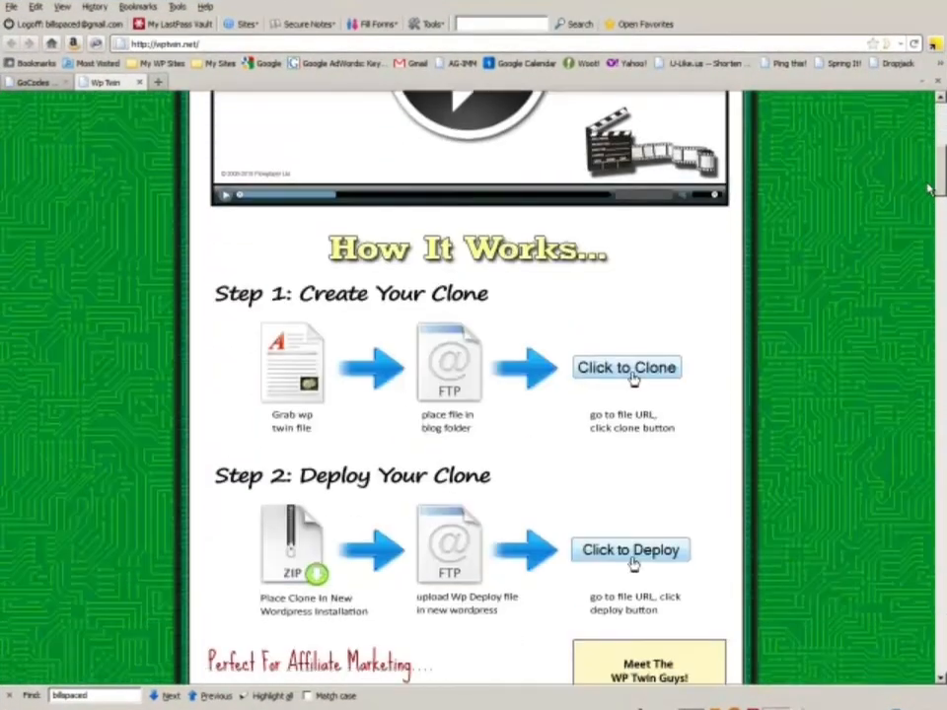
left_click_drag(927, 187, 938, 656)
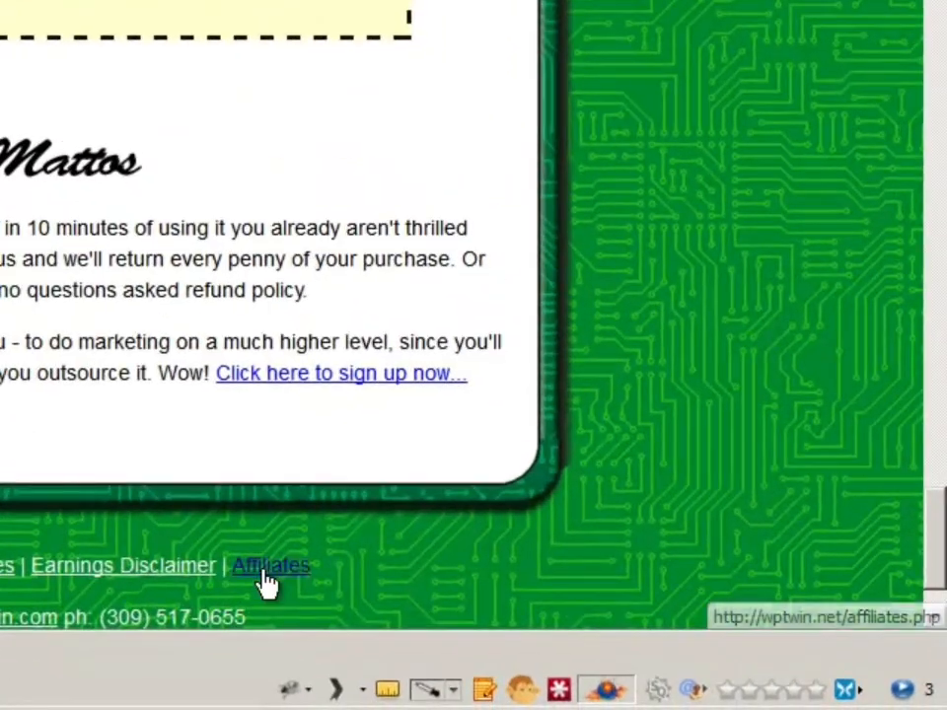
left_click(267, 580)
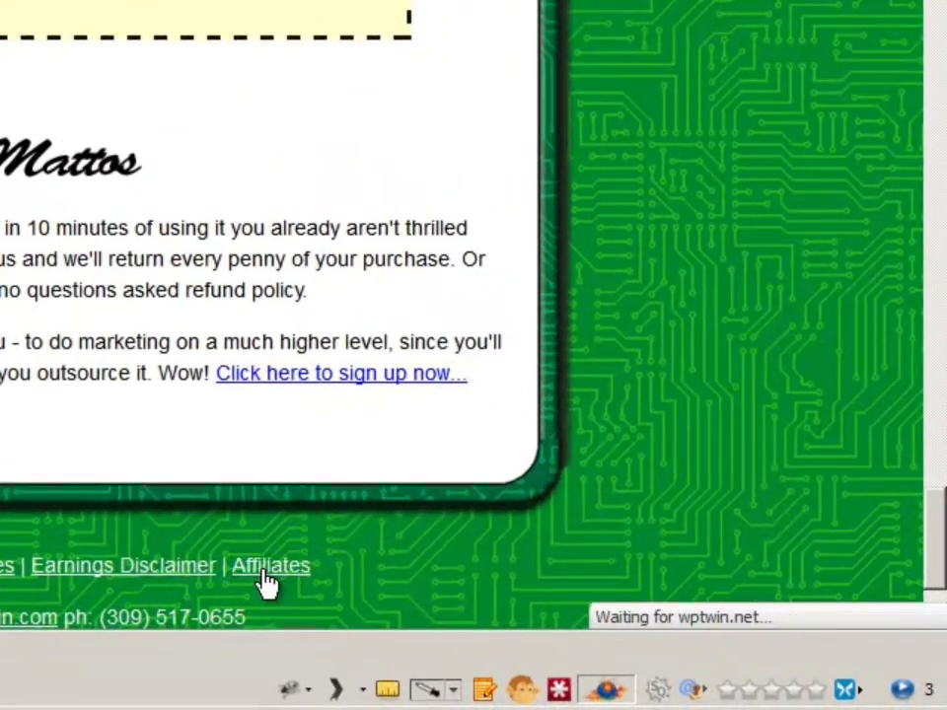